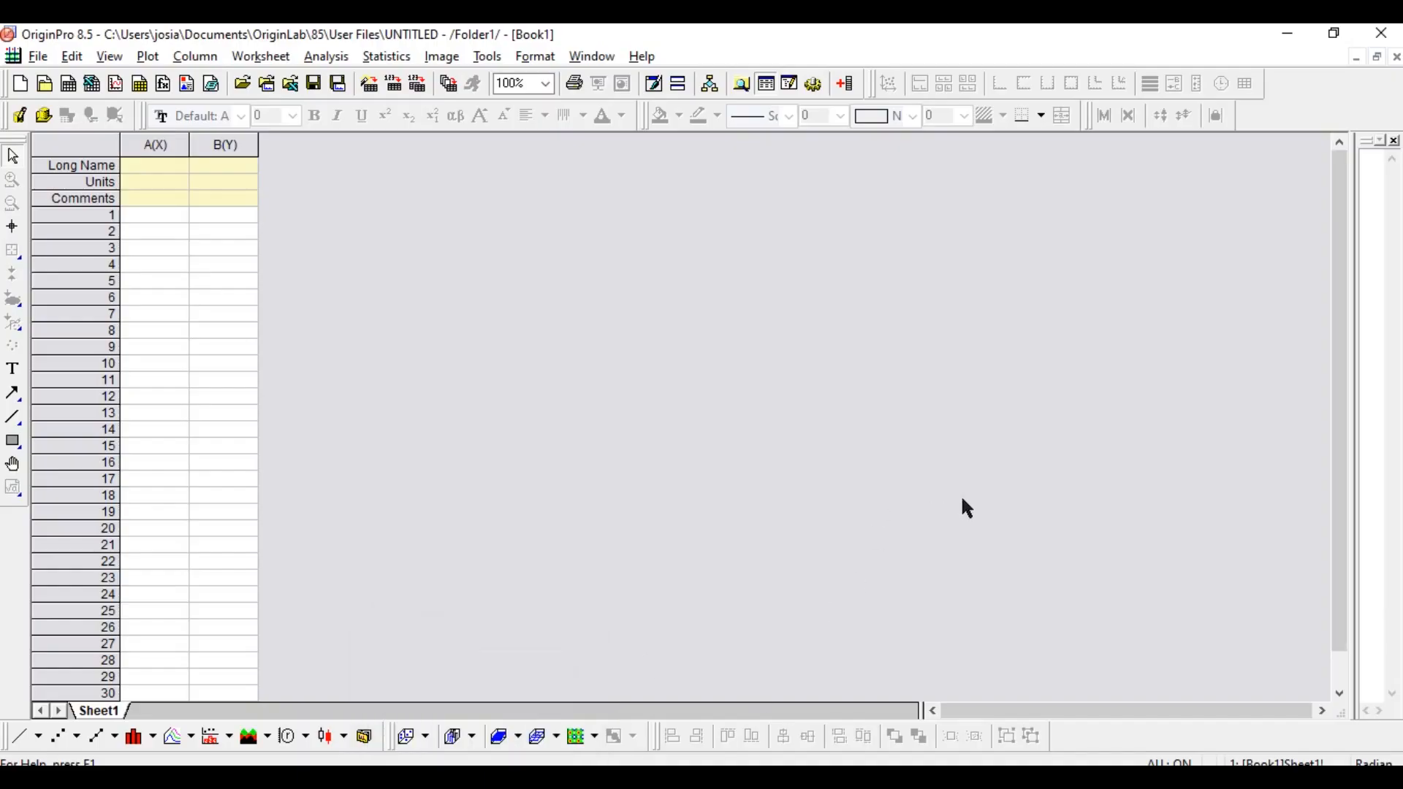
Step: Switch to File Explorer, open the "time vs temperature" text file in the Curso origin folder, and review all its rows
key("alt+Tab")
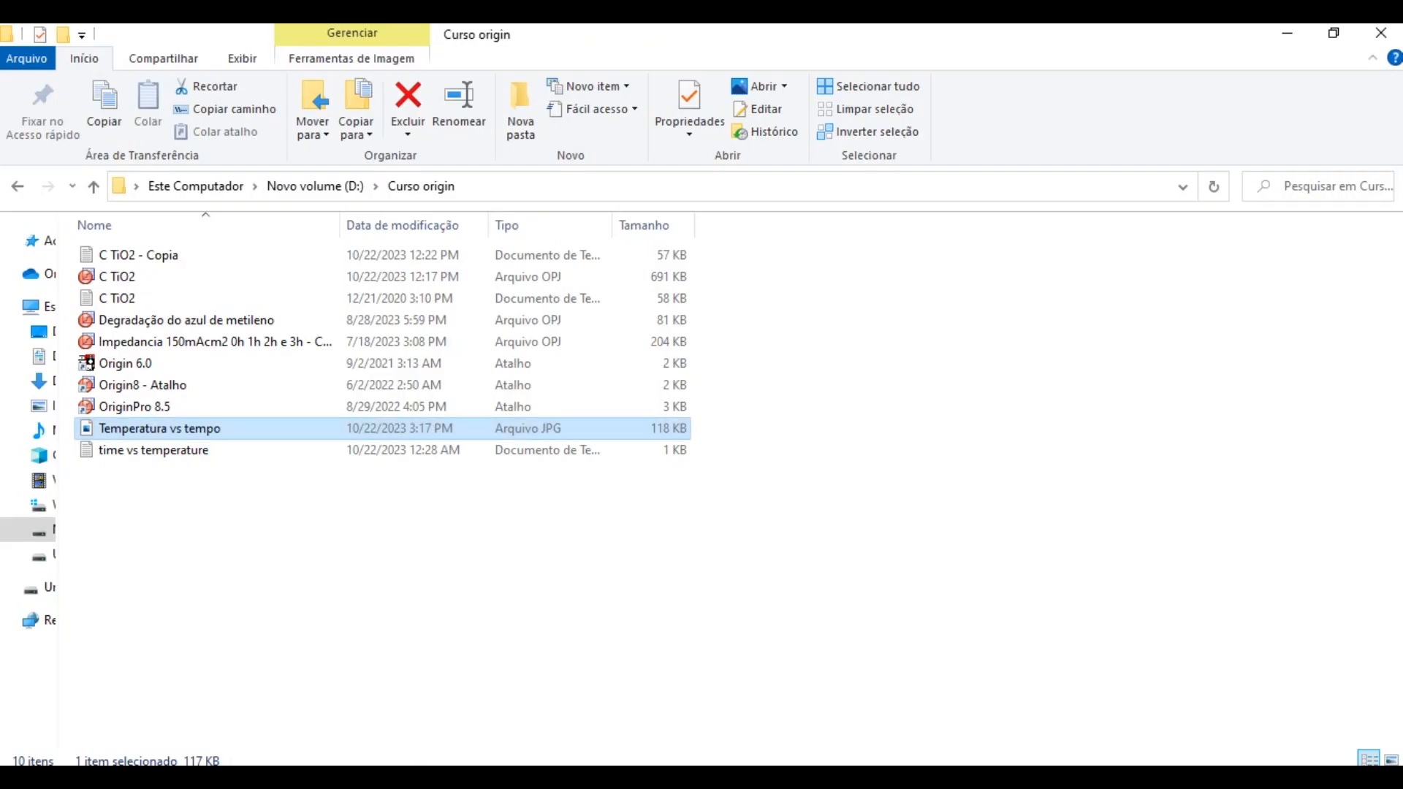
left_click(203, 504)
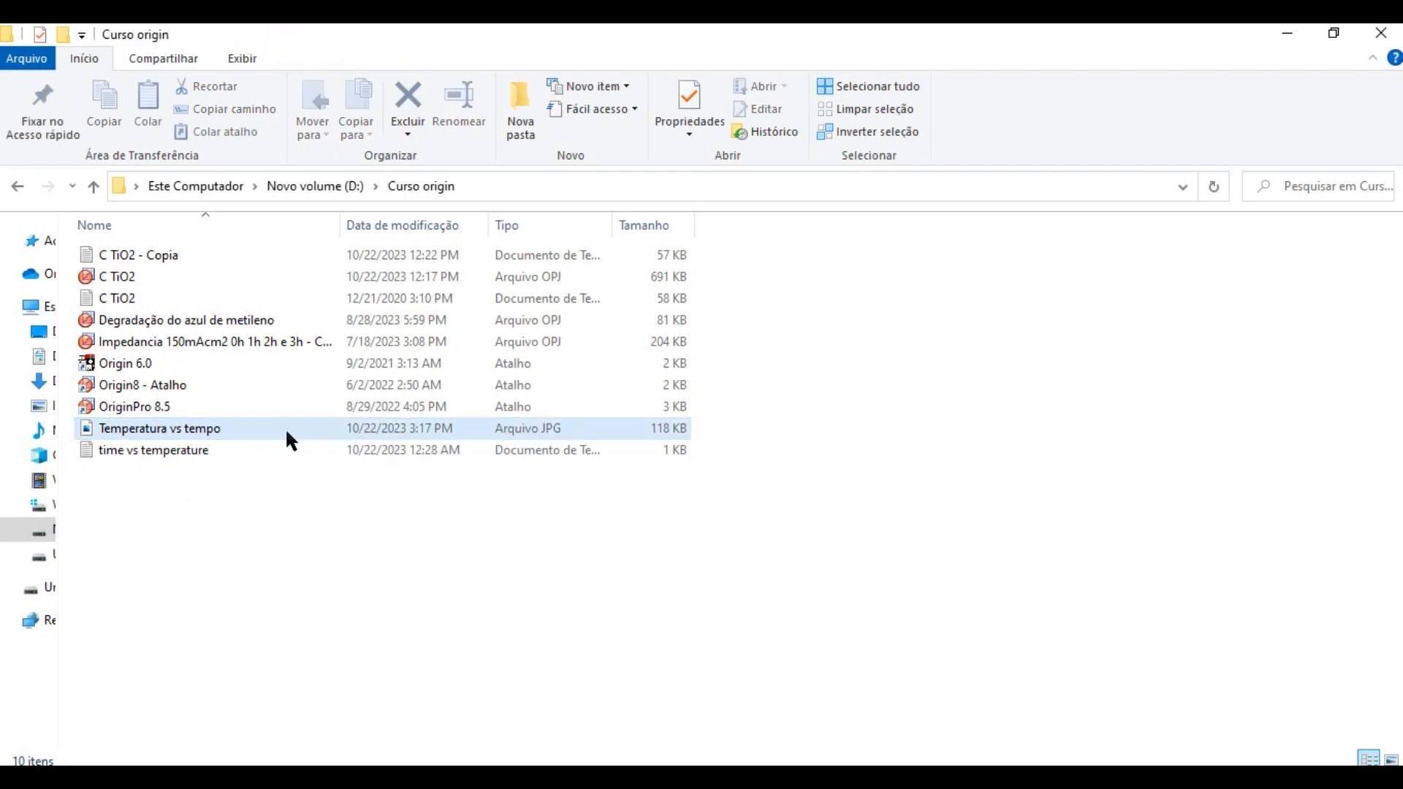
double_click(247, 449)
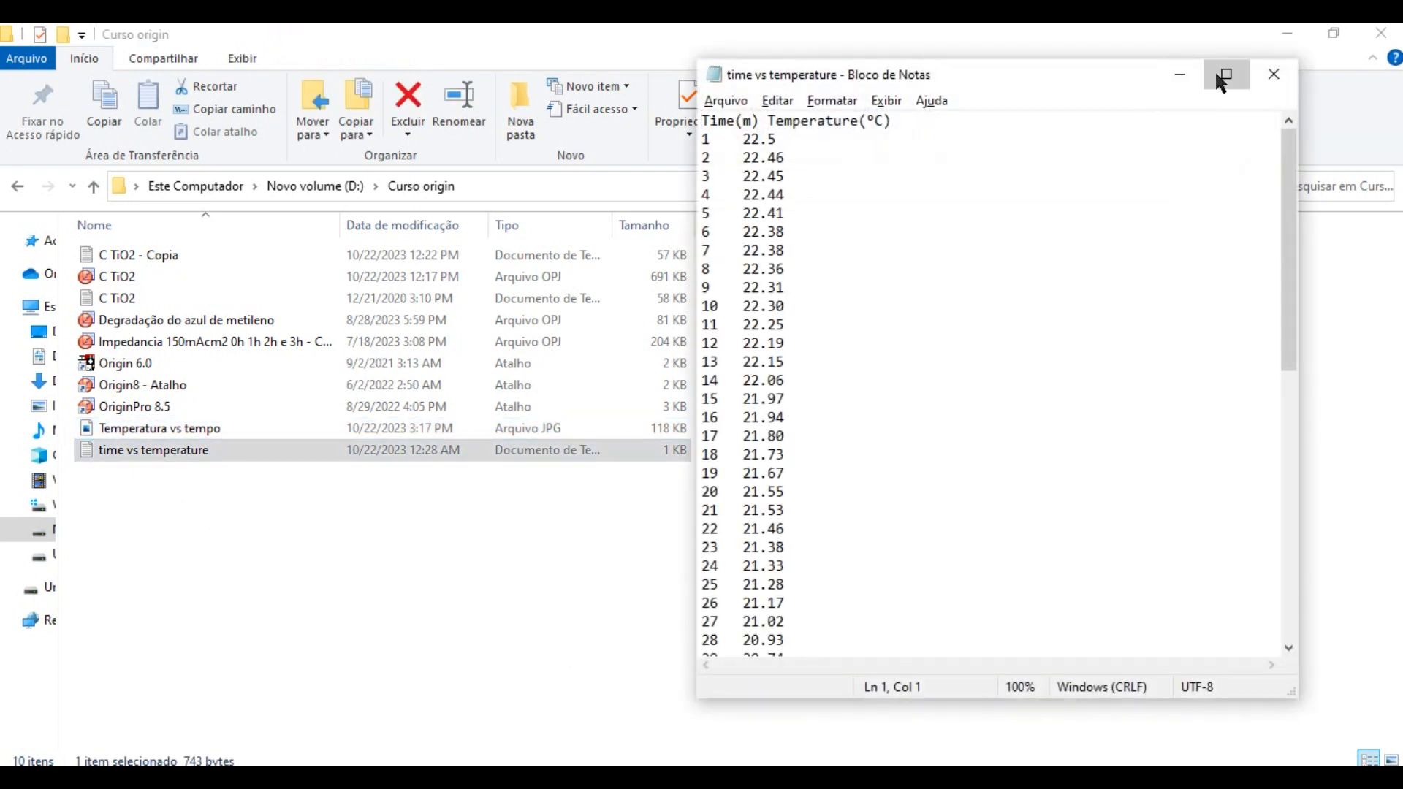
left_click(1214, 71)
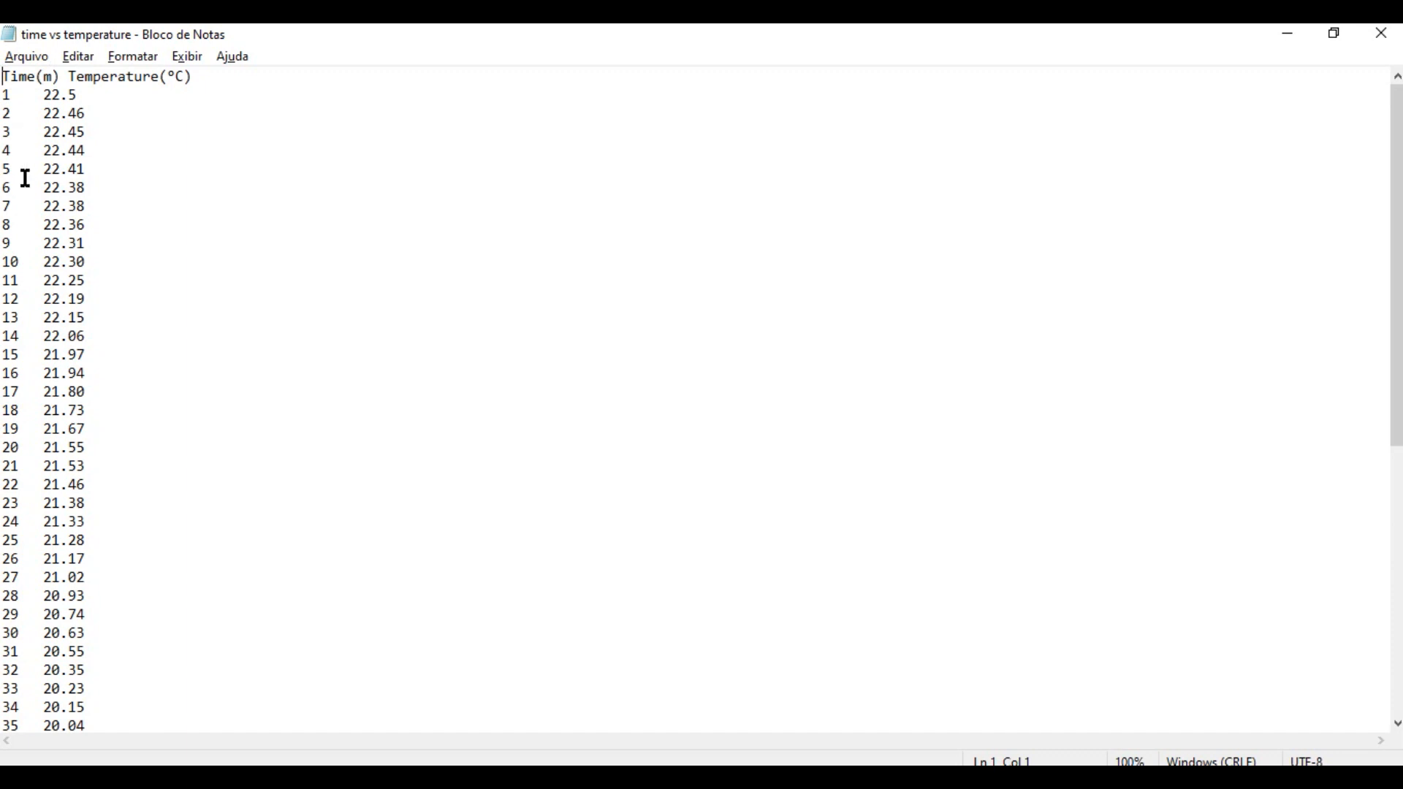
scroll(17, 296, "down", 7)
scroll(17, 296, "down", 2)
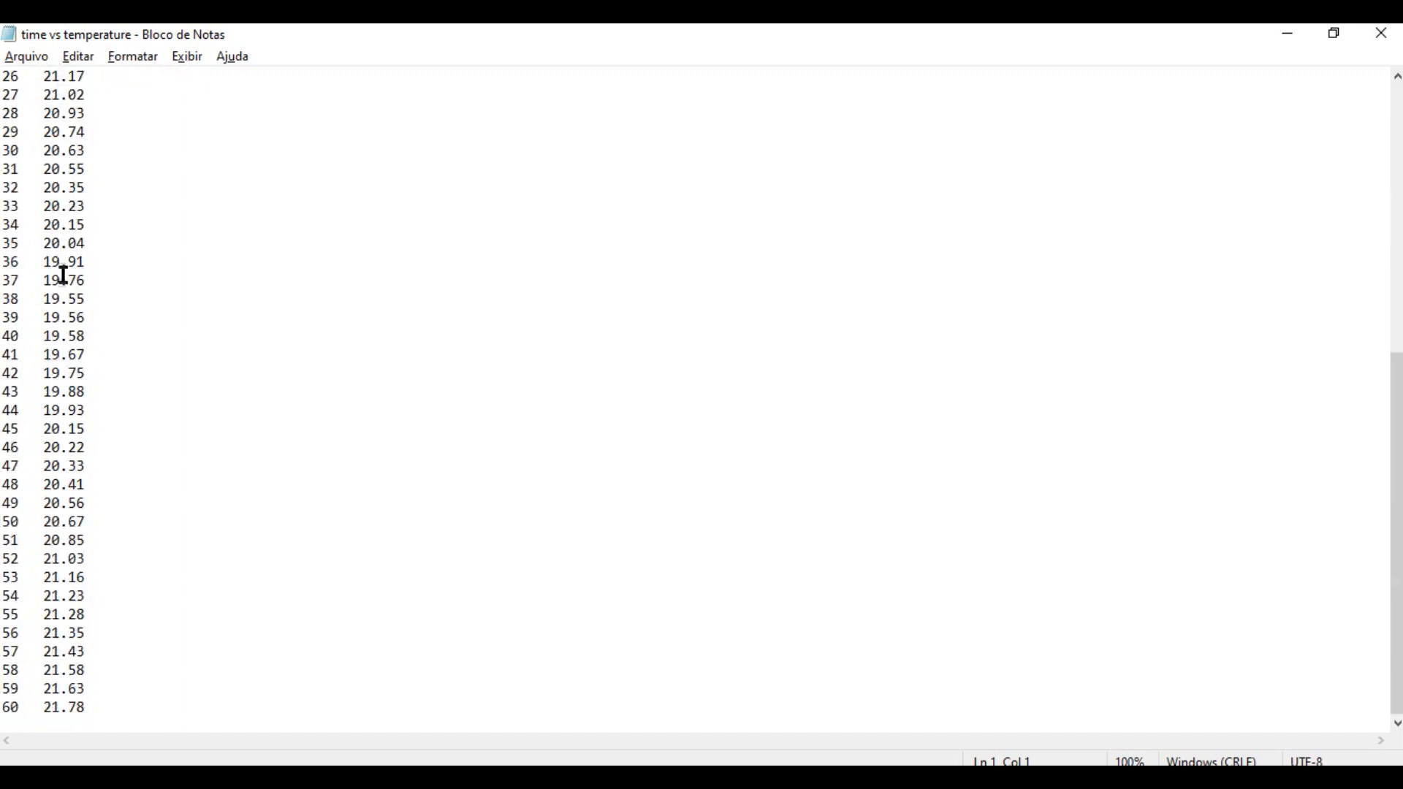
scroll(260, 548, "up", 9)
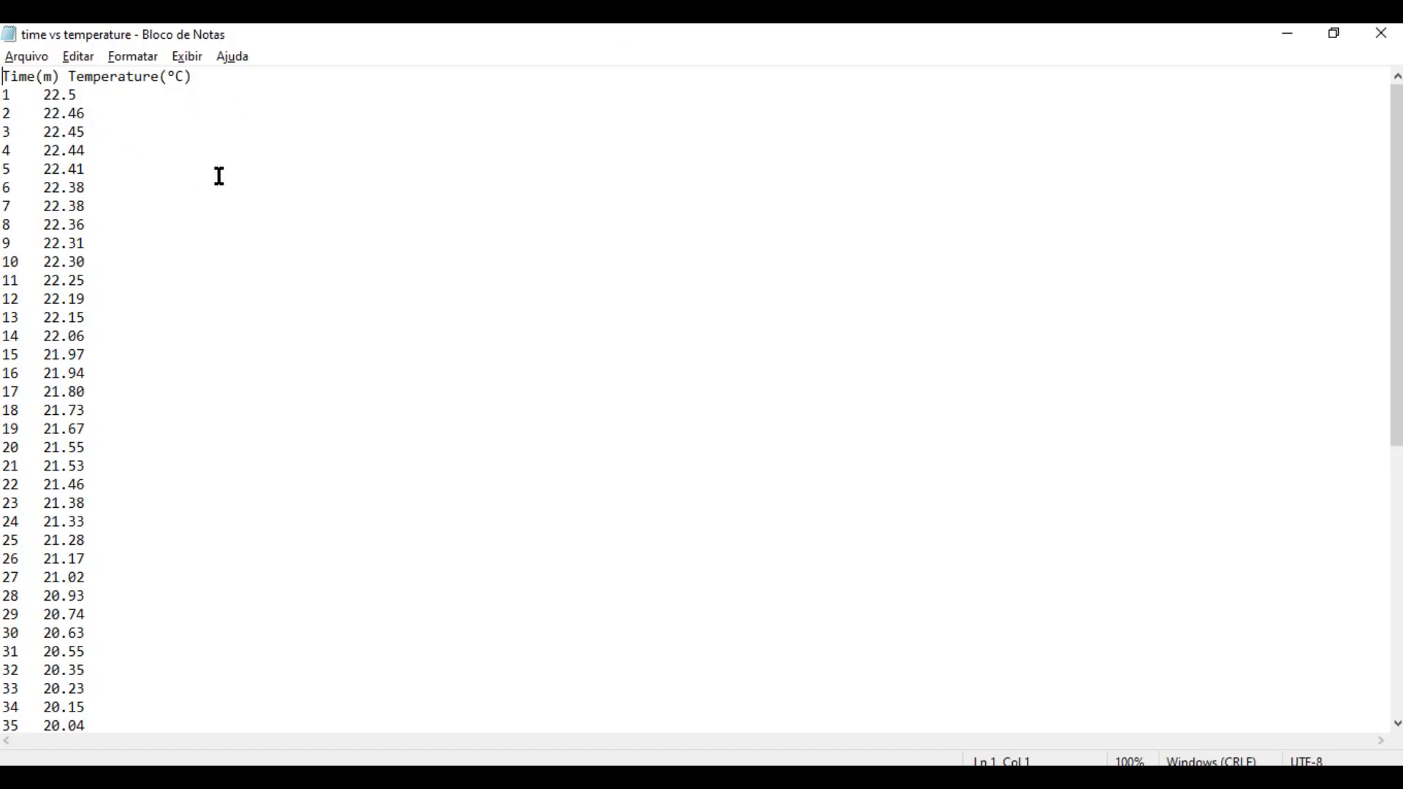
Step: Copy all the text file's data and paste it into the OriginPro worksheet starting at row 1 of column A
key("ctrl+a")
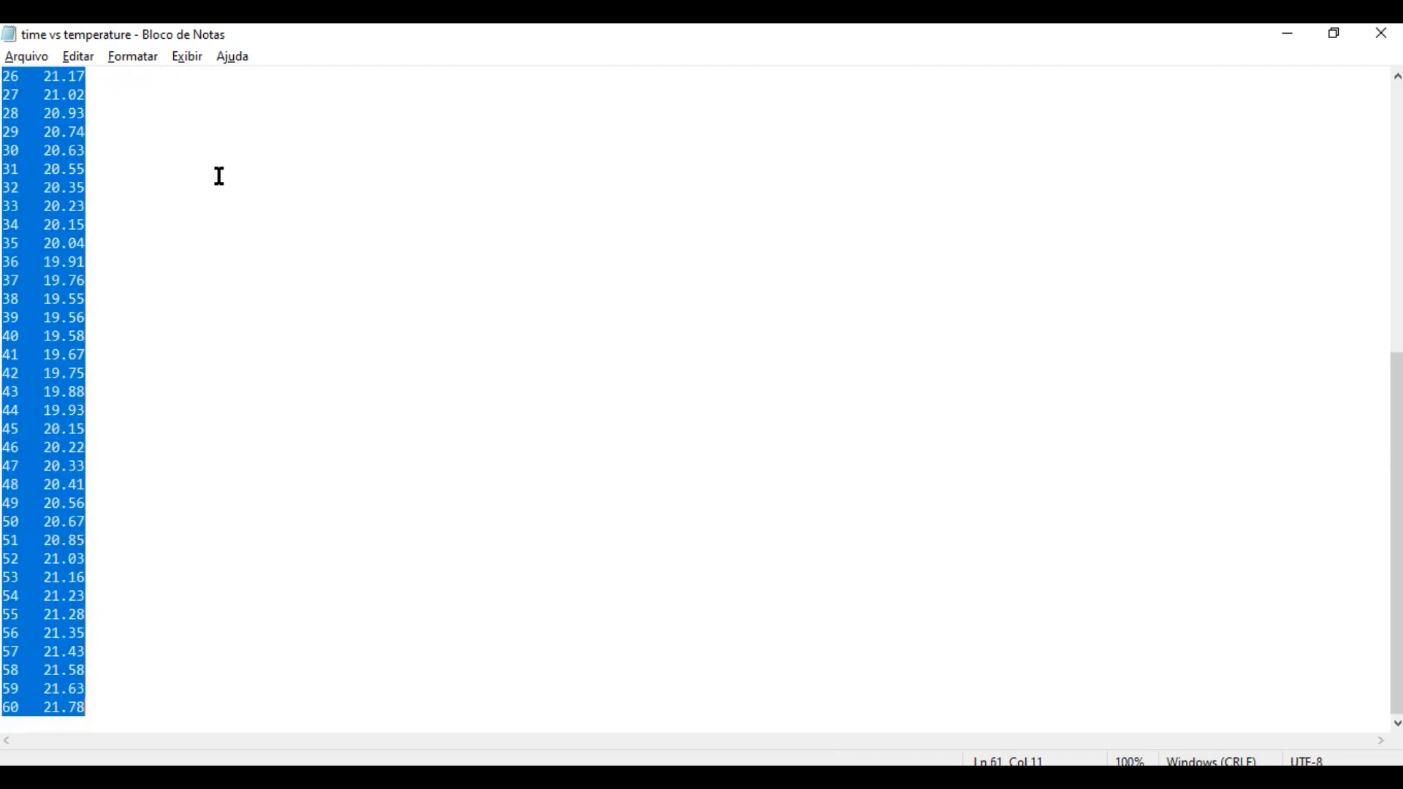
left_click(673, 778)
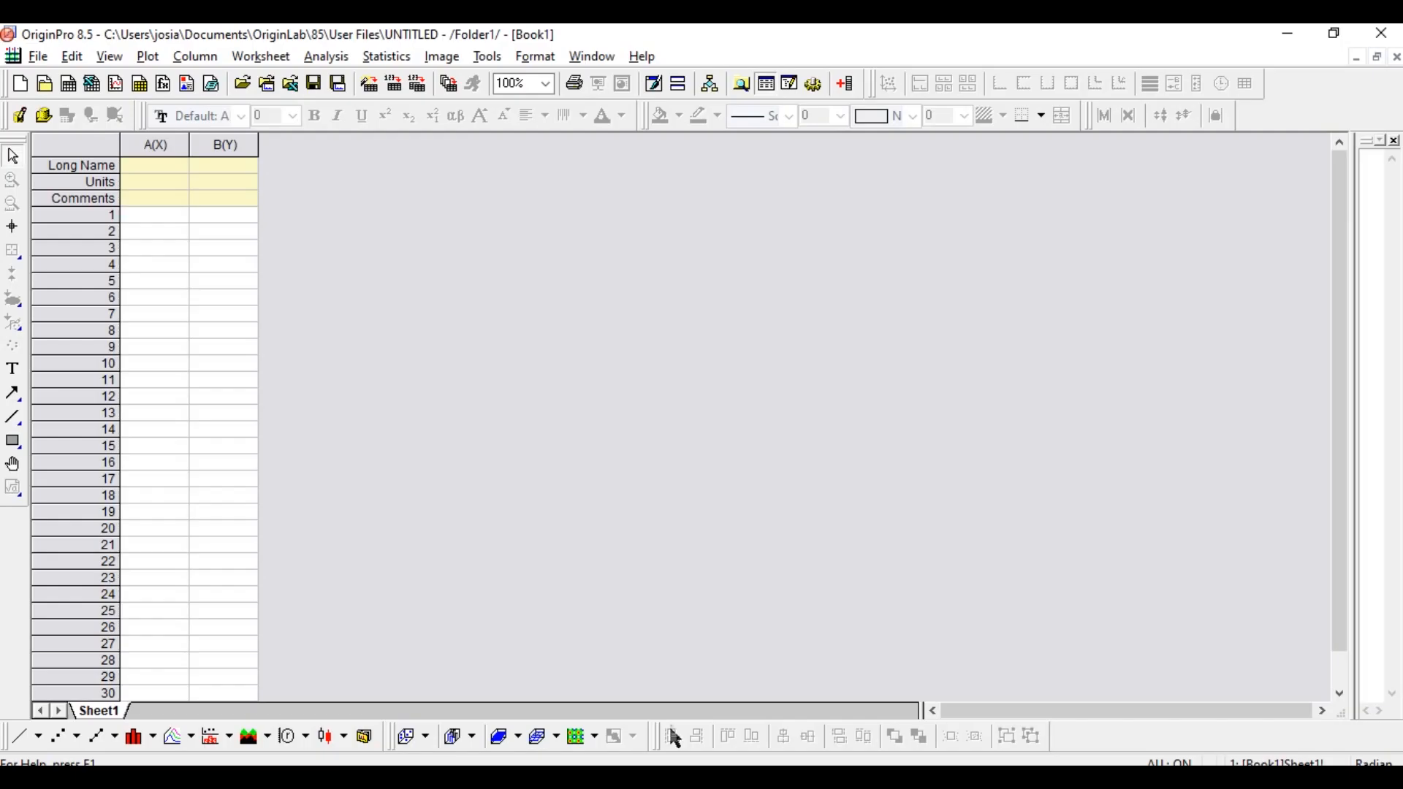
right_click(153, 211)
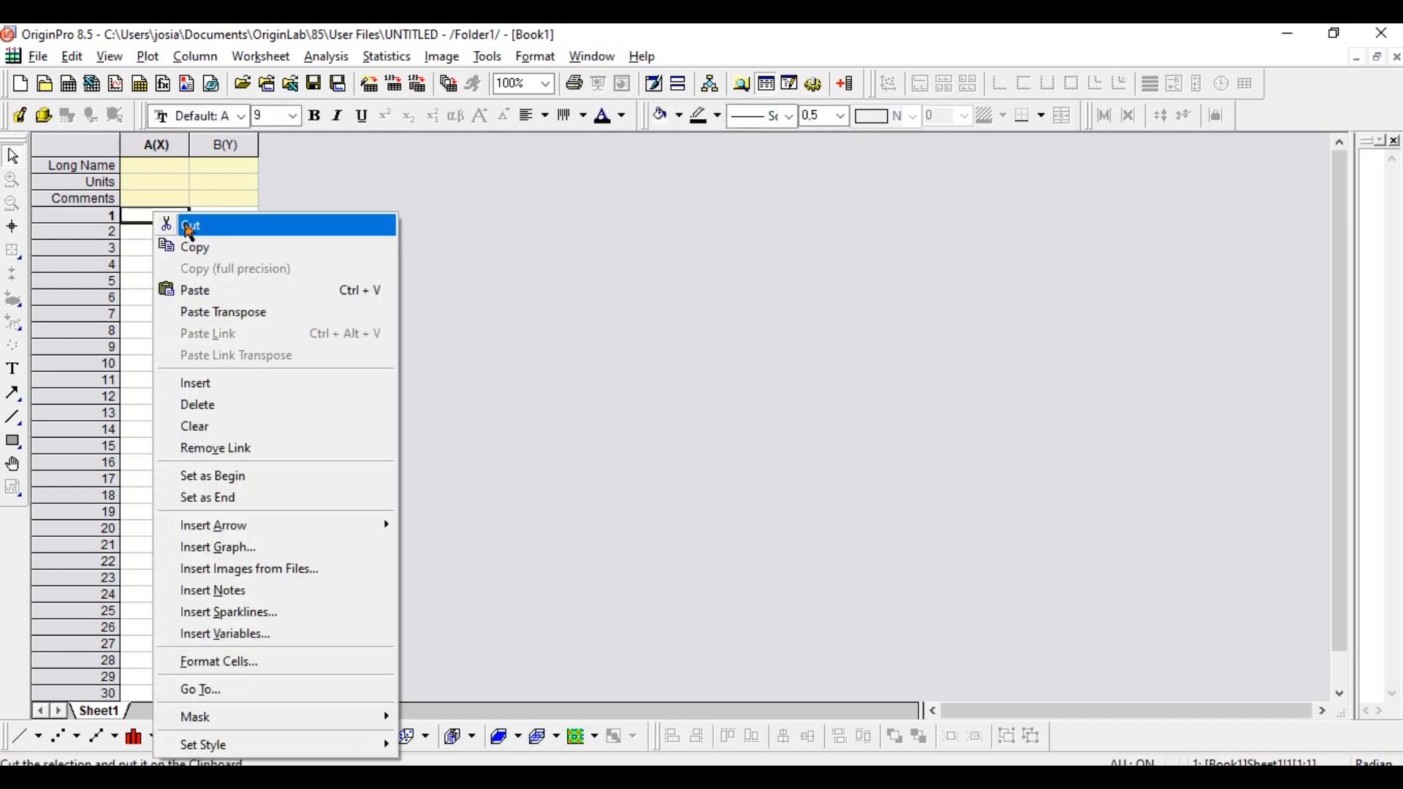
left_click(216, 296)
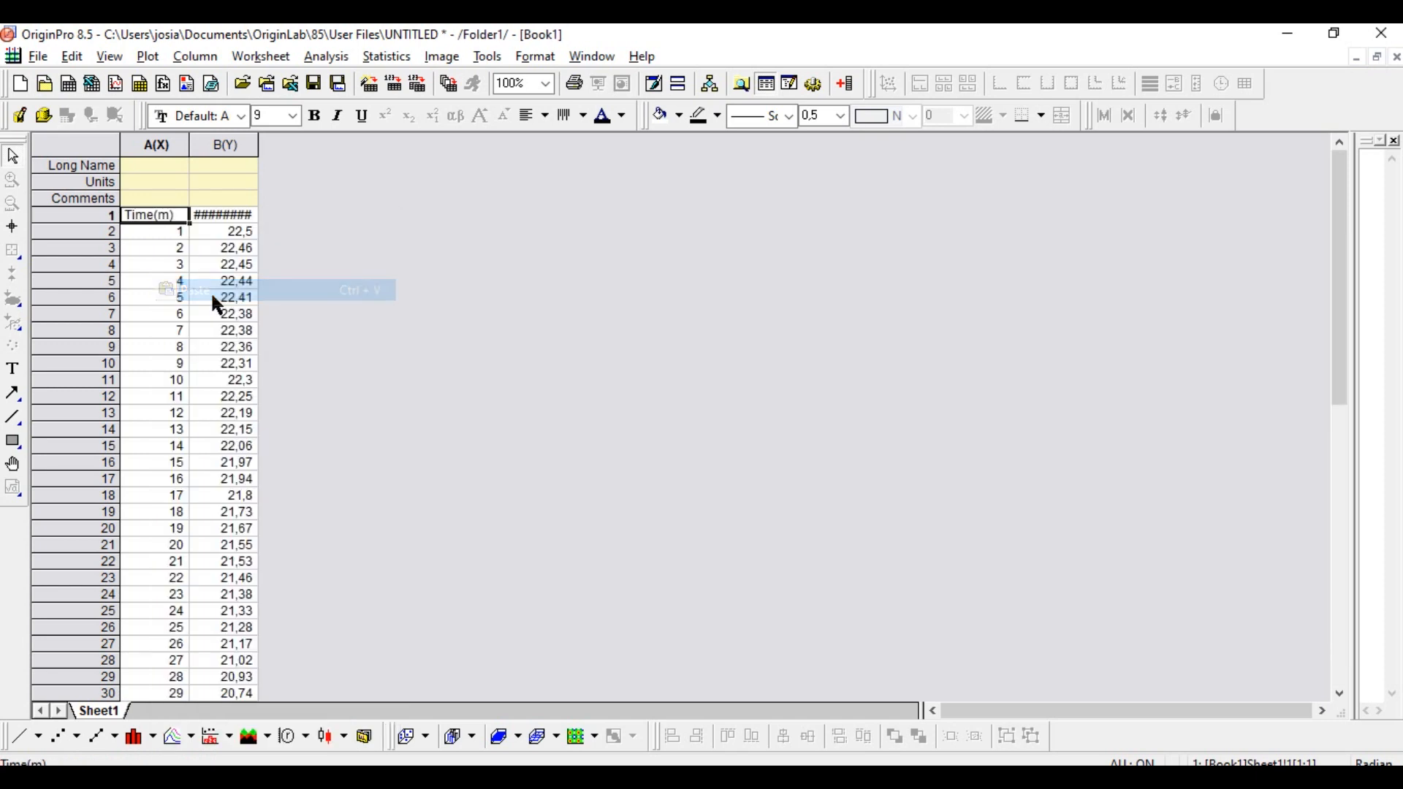
Step: Widen column B to fit its temperature header and review the pasted rows through to the end
left_click_drag(259, 146, 331, 147)
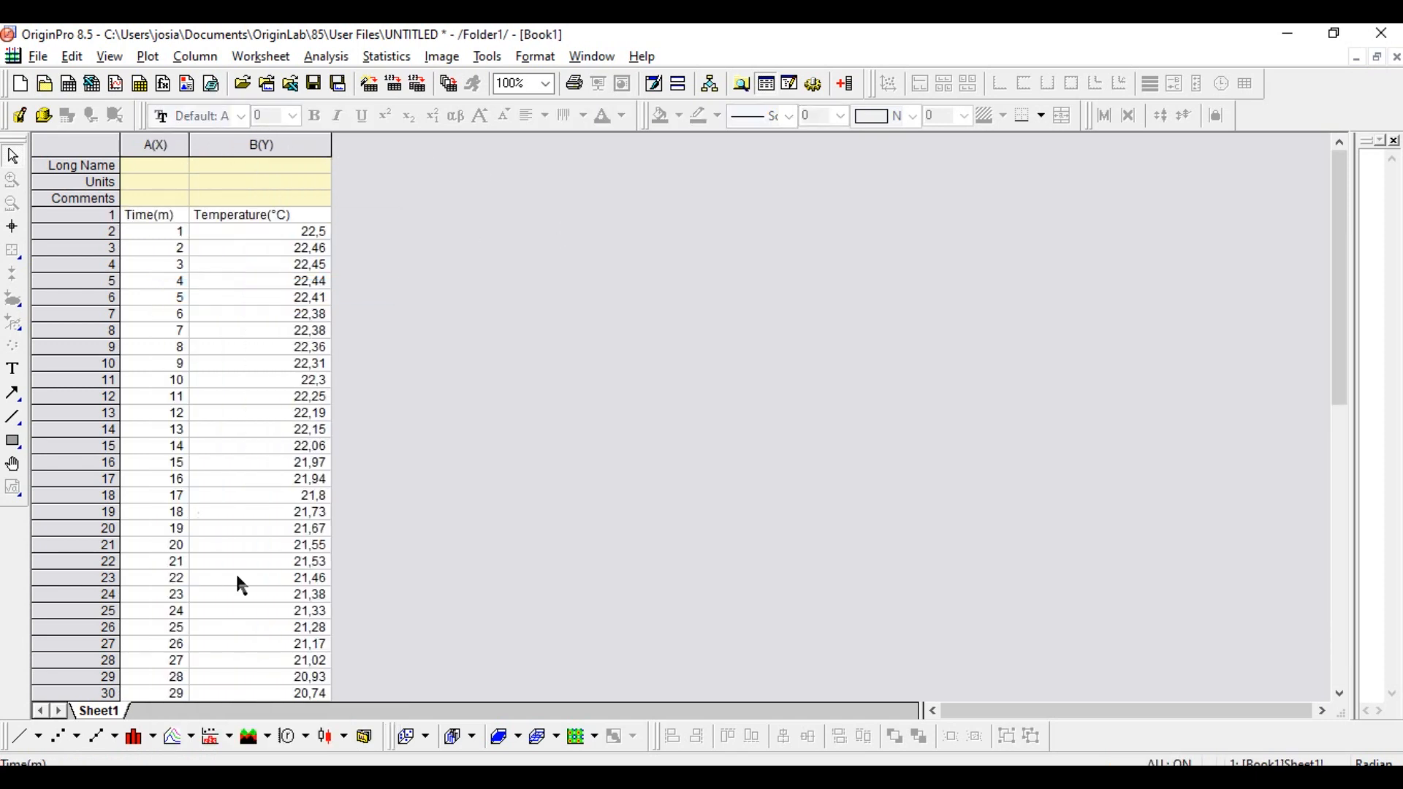
scroll(400, 468, "down", 5)
scroll(402, 498, "down", 6)
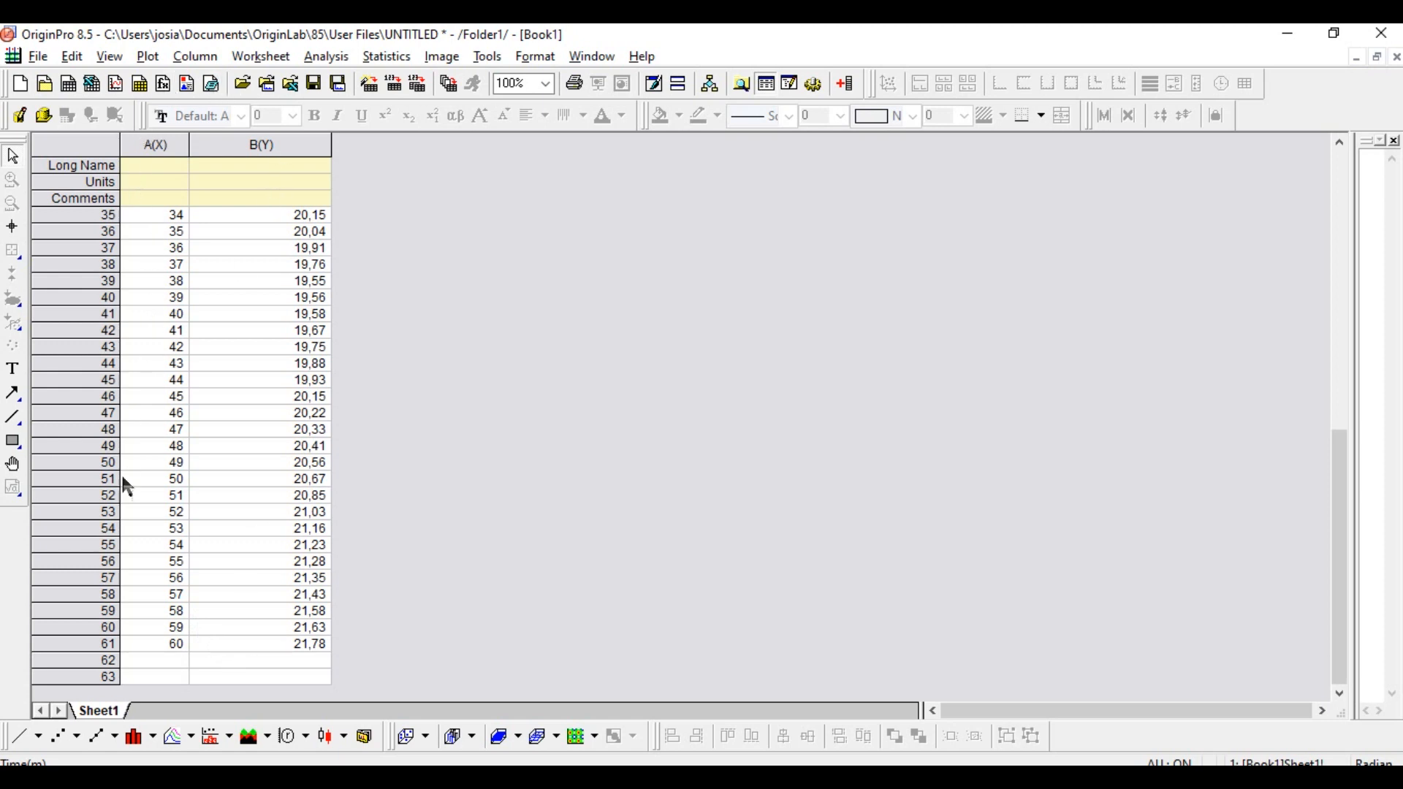
scroll(336, 467, "up", 8)
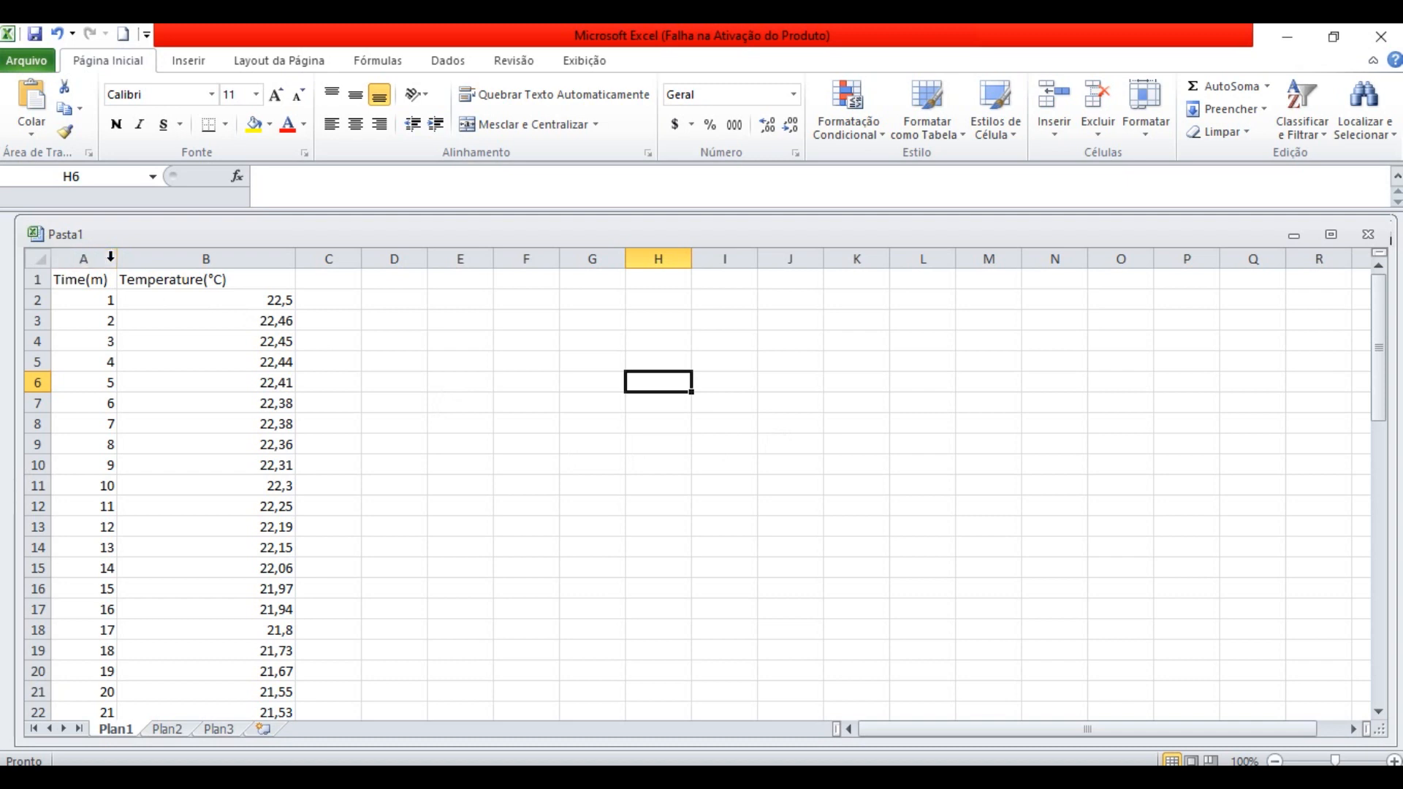
Step: Copy the Time(m) and Temperature(°C) columns A and B from the Excel sheet Plan1 and return to OriginPro
left_click_drag(100, 255, 173, 259)
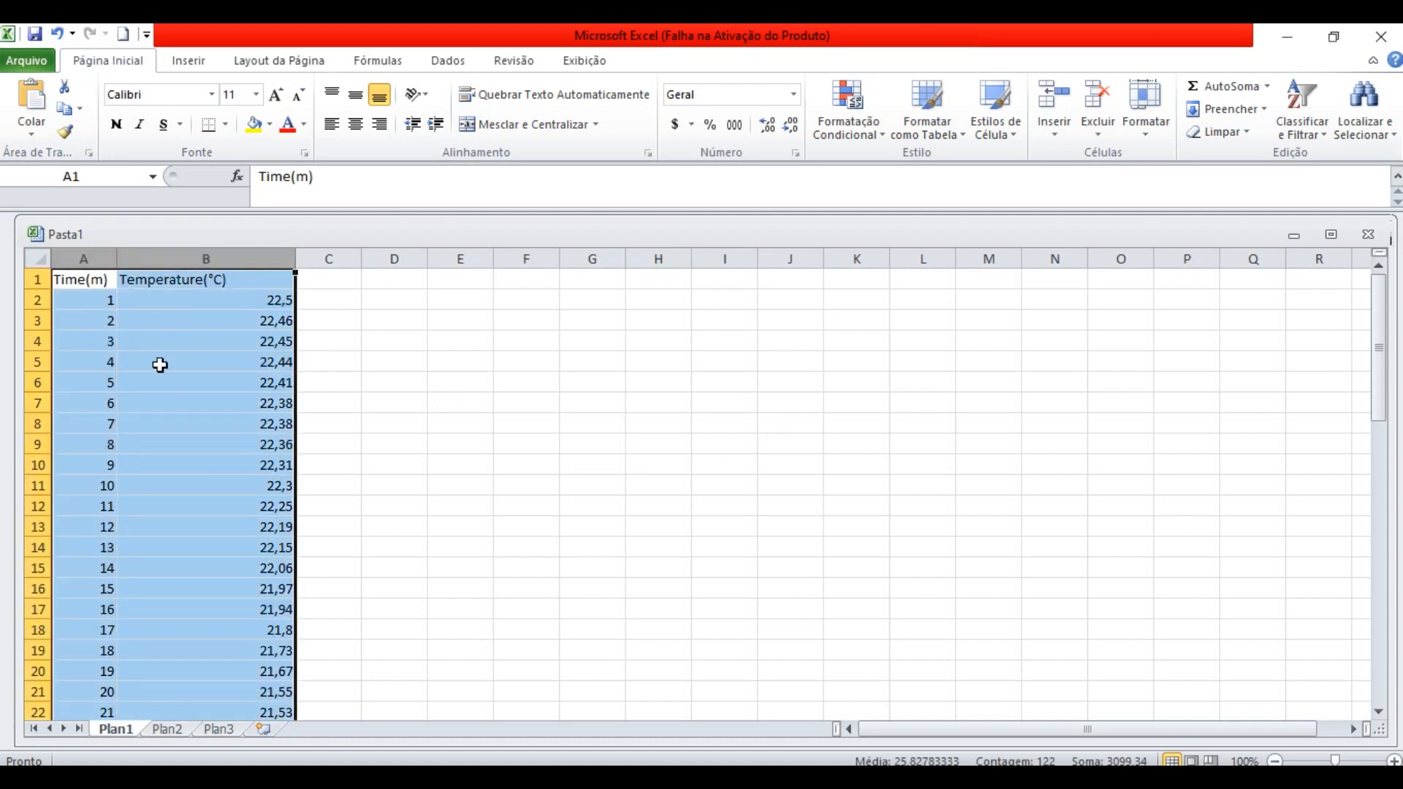
right_click(159, 342)
left_click(220, 379)
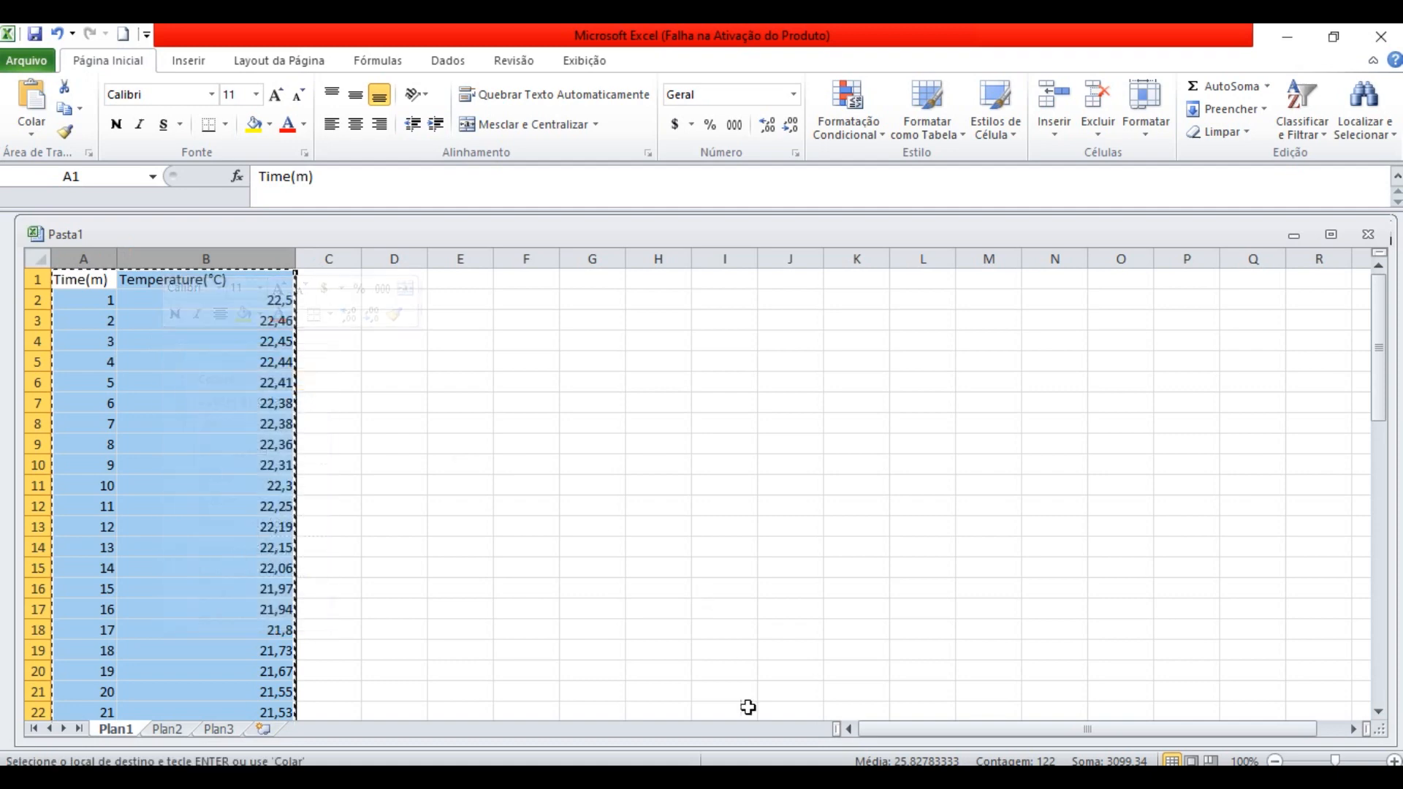
key("alt+Tab")
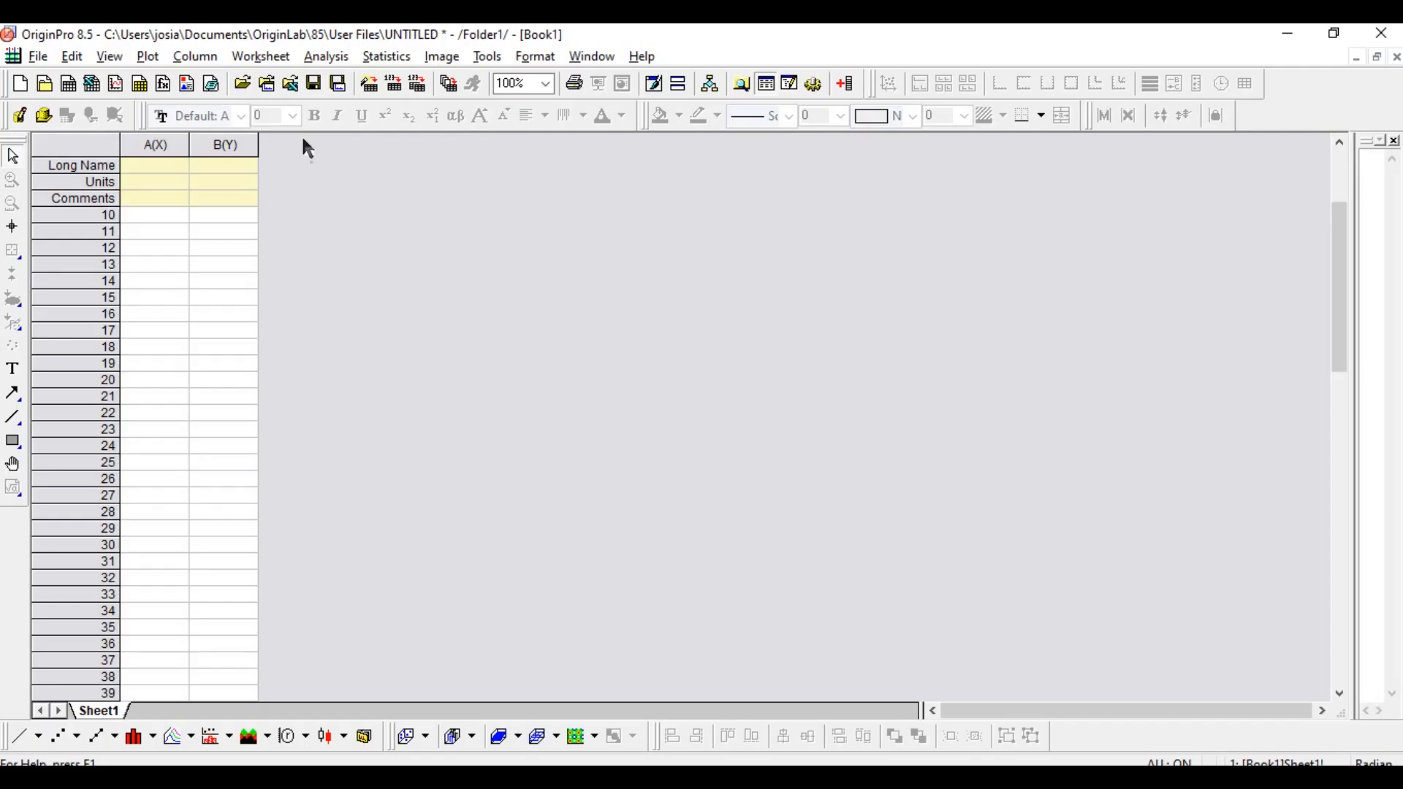
Step: Paste the copied Excel data into the empty worksheet starting at row 1 of column A
left_click(155, 216)
right_click(156, 214)
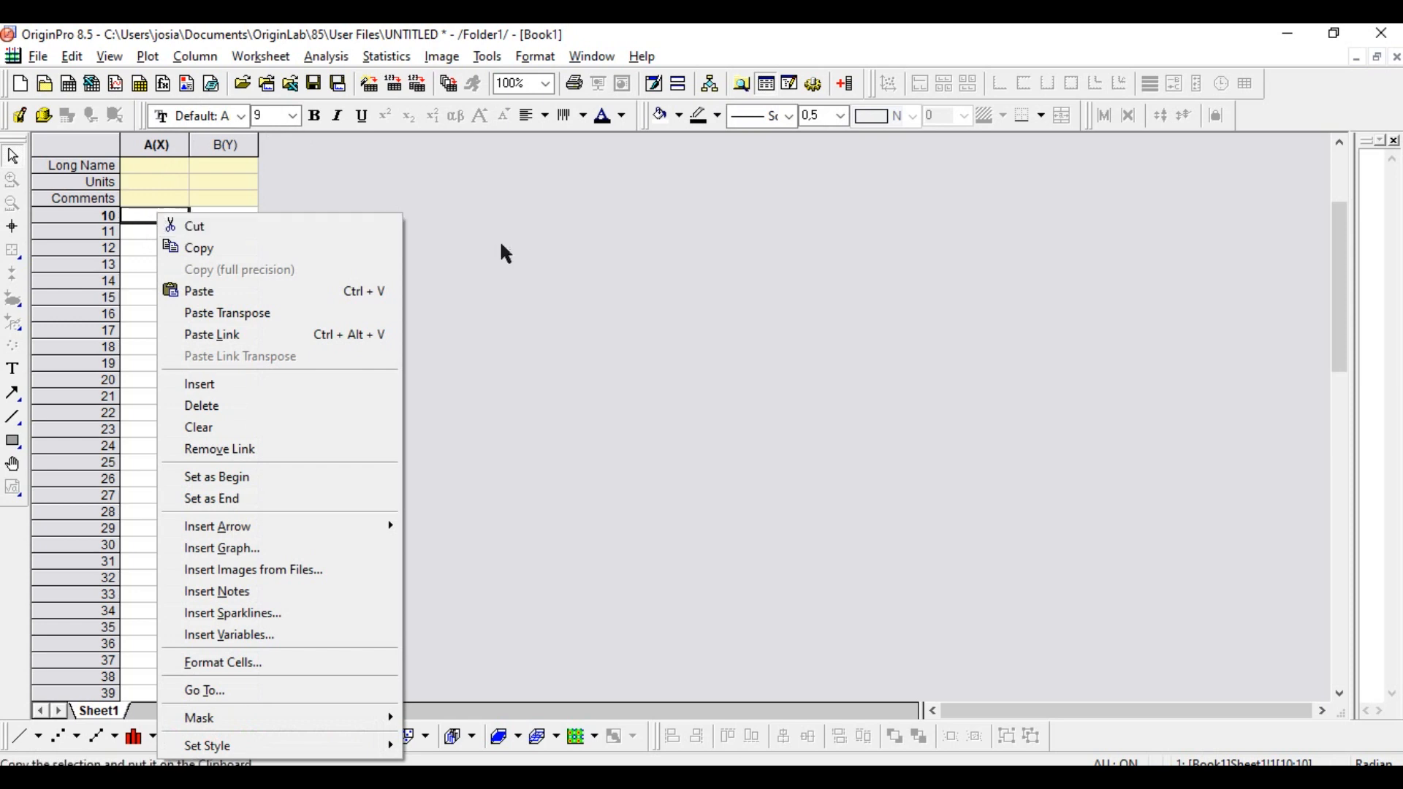
left_click(1178, 277)
scroll(1129, 281, "up", 3)
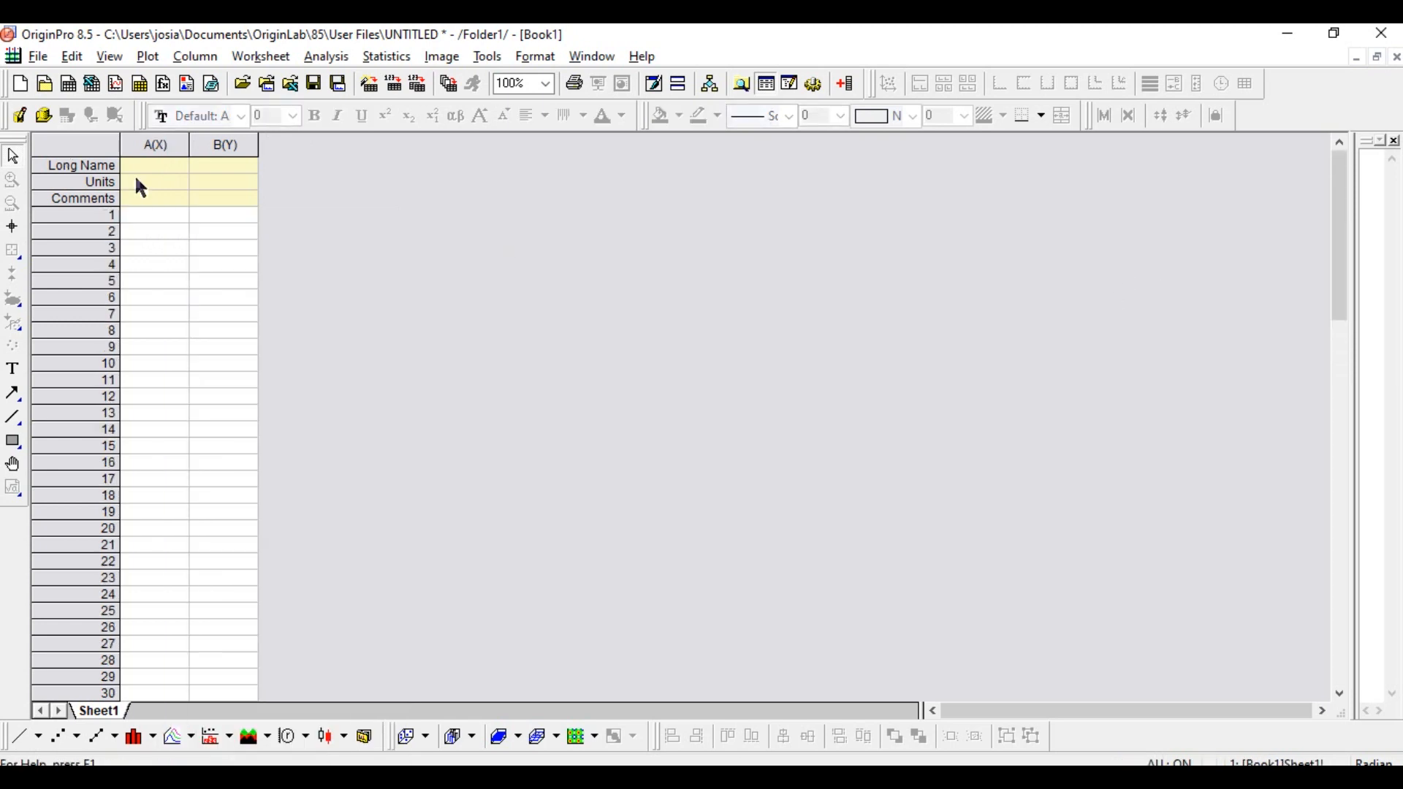
right_click(151, 219)
left_click(188, 291)
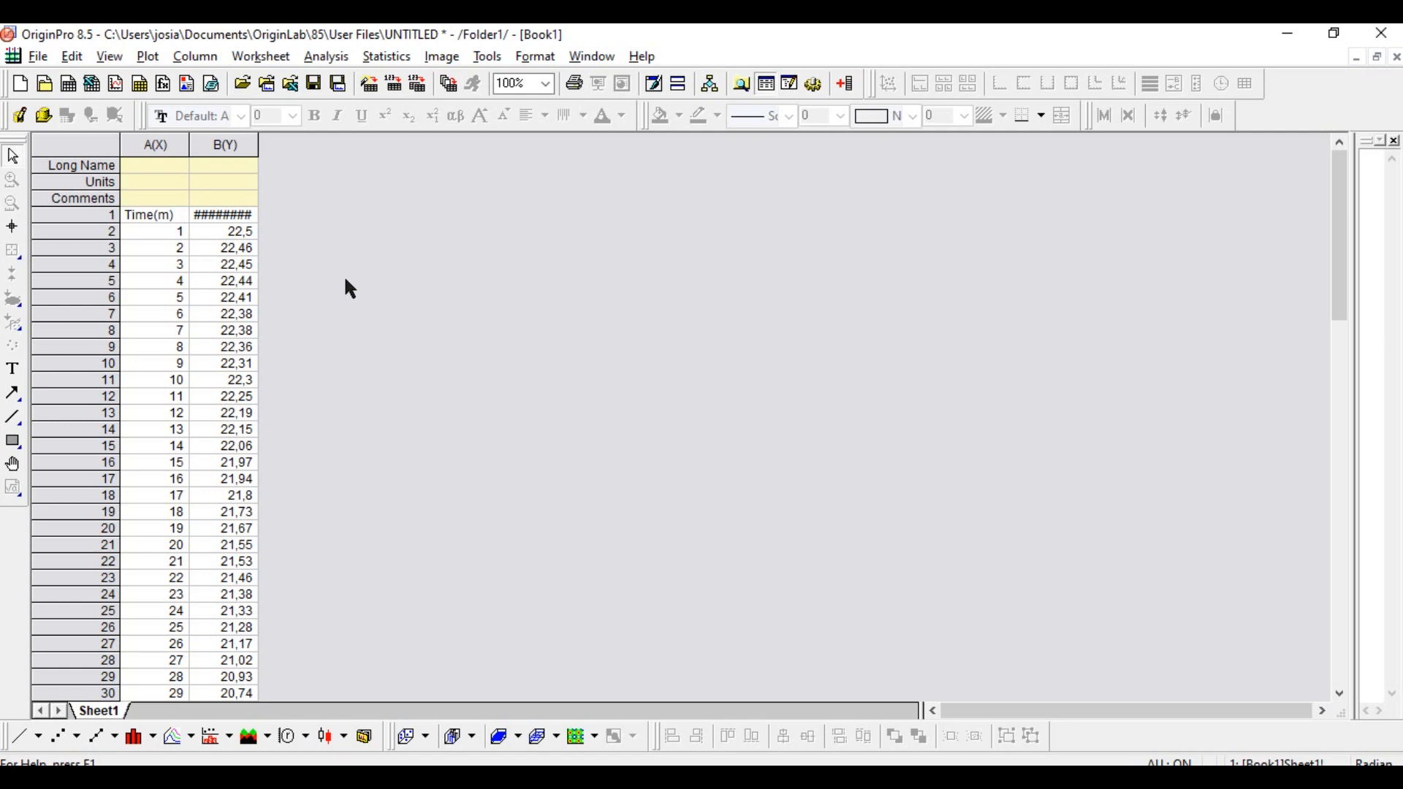
Step: Undo the paste of the Excel data
left_click(71, 56)
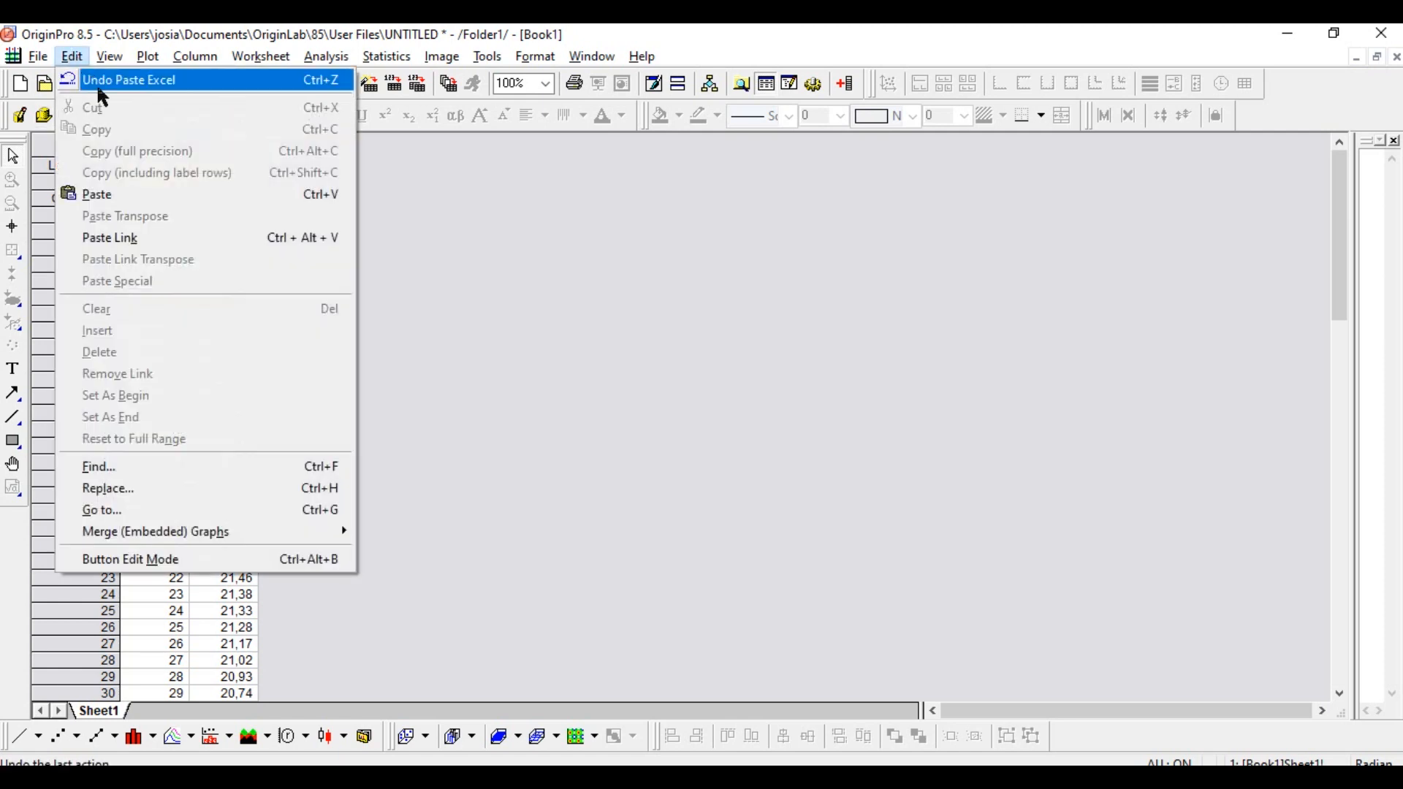
left_click(107, 81)
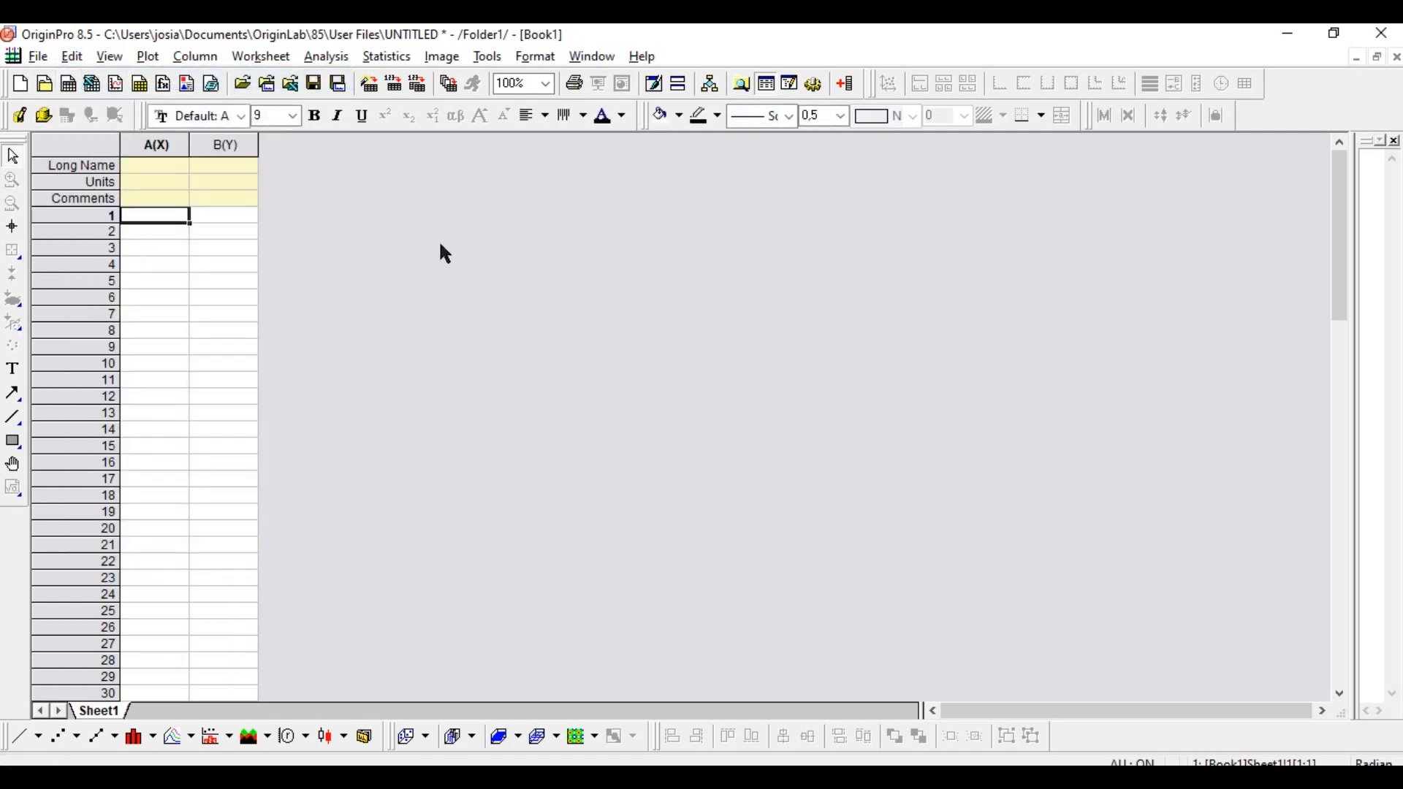
Step: Import the "time vs temperature" text file from the Curso origin folder into the worksheet as a Single ASCII file
left_click(38, 56)
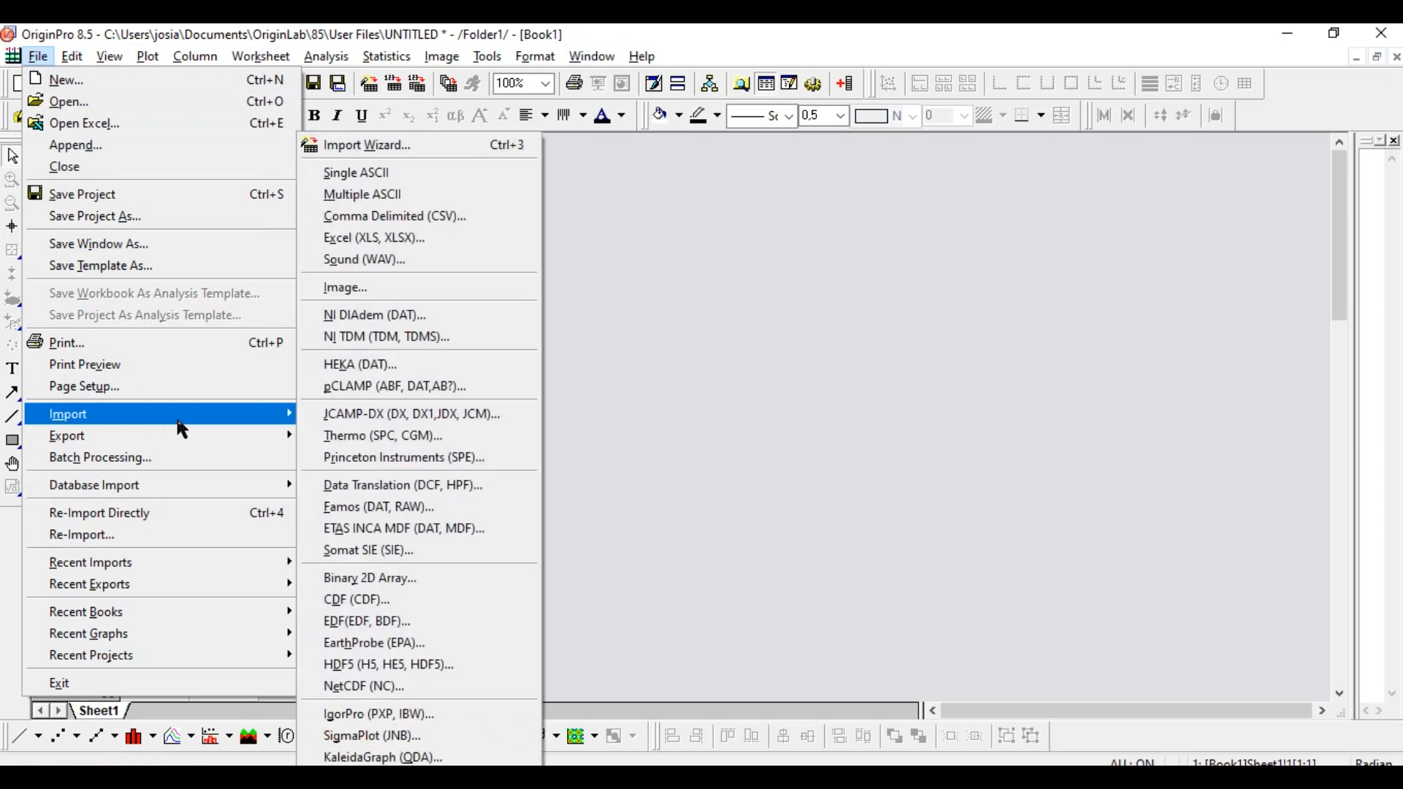
left_click(38, 57)
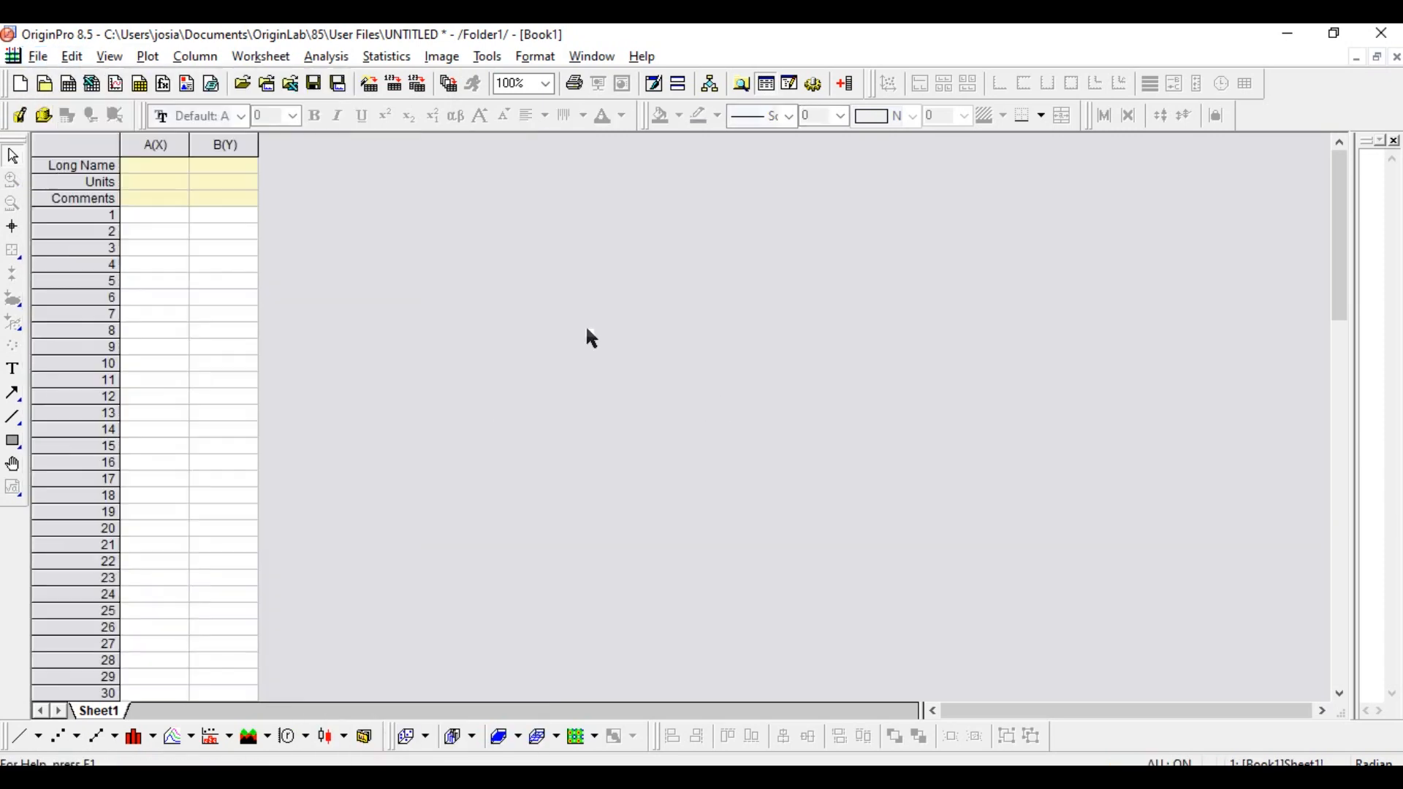
left_click(36, 59)
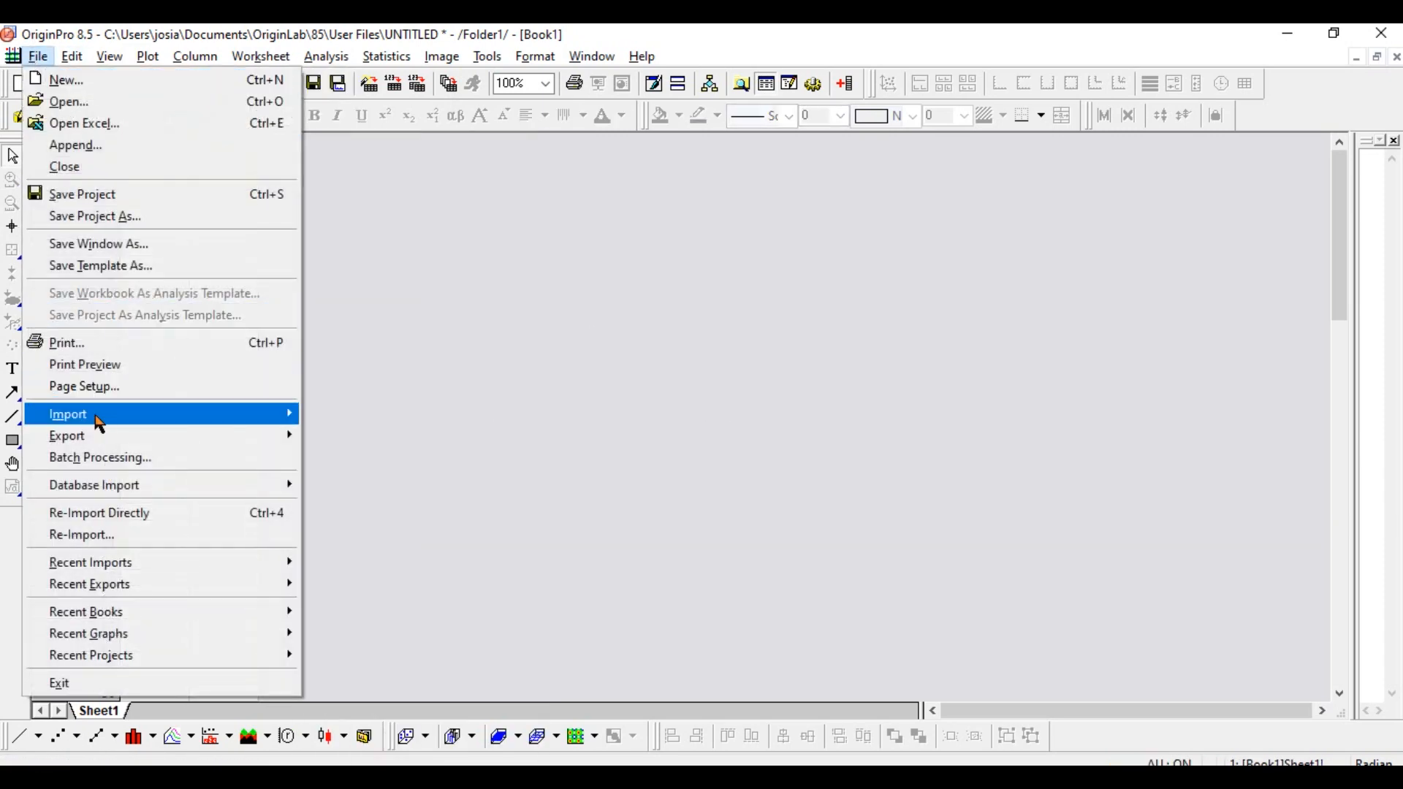
mouse_move(102, 422)
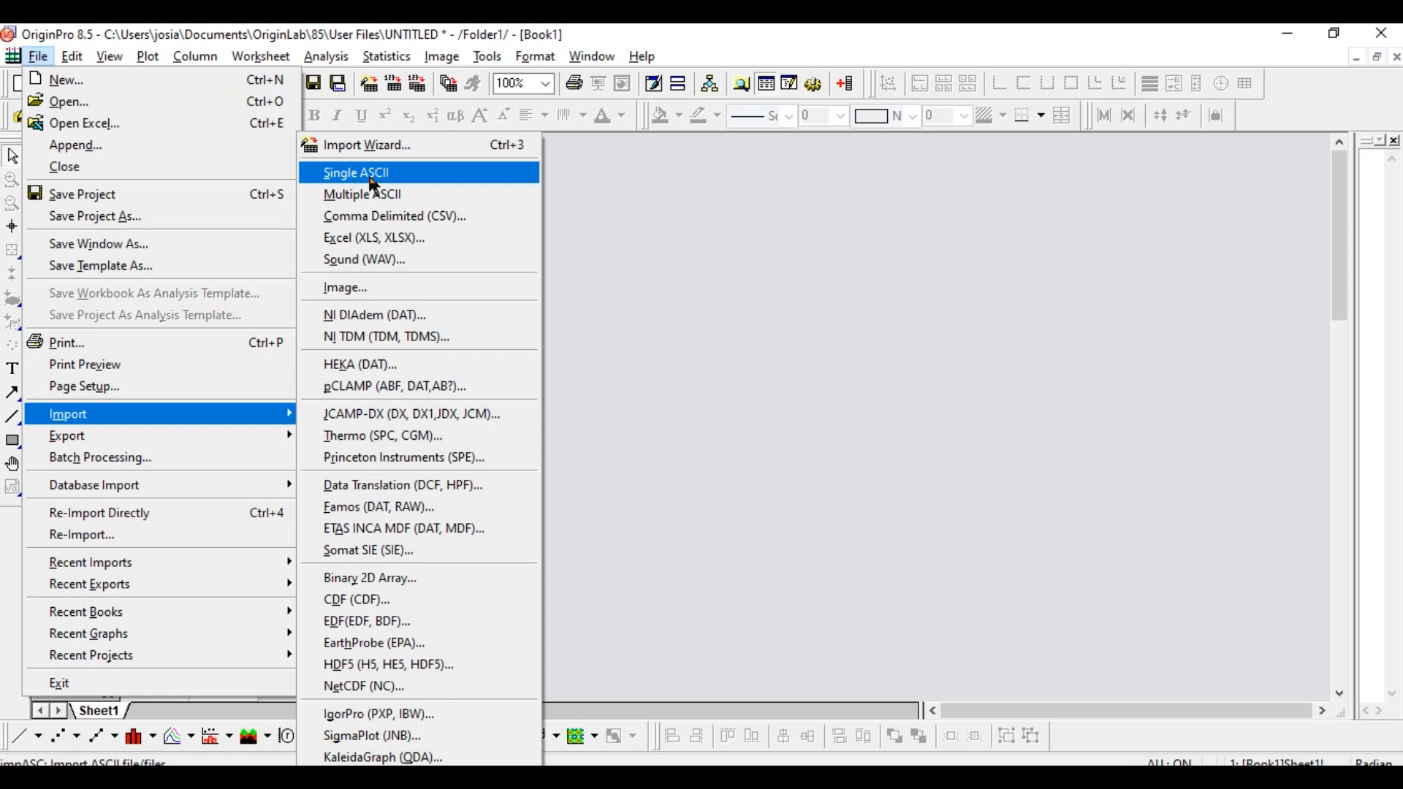
left_click(372, 183)
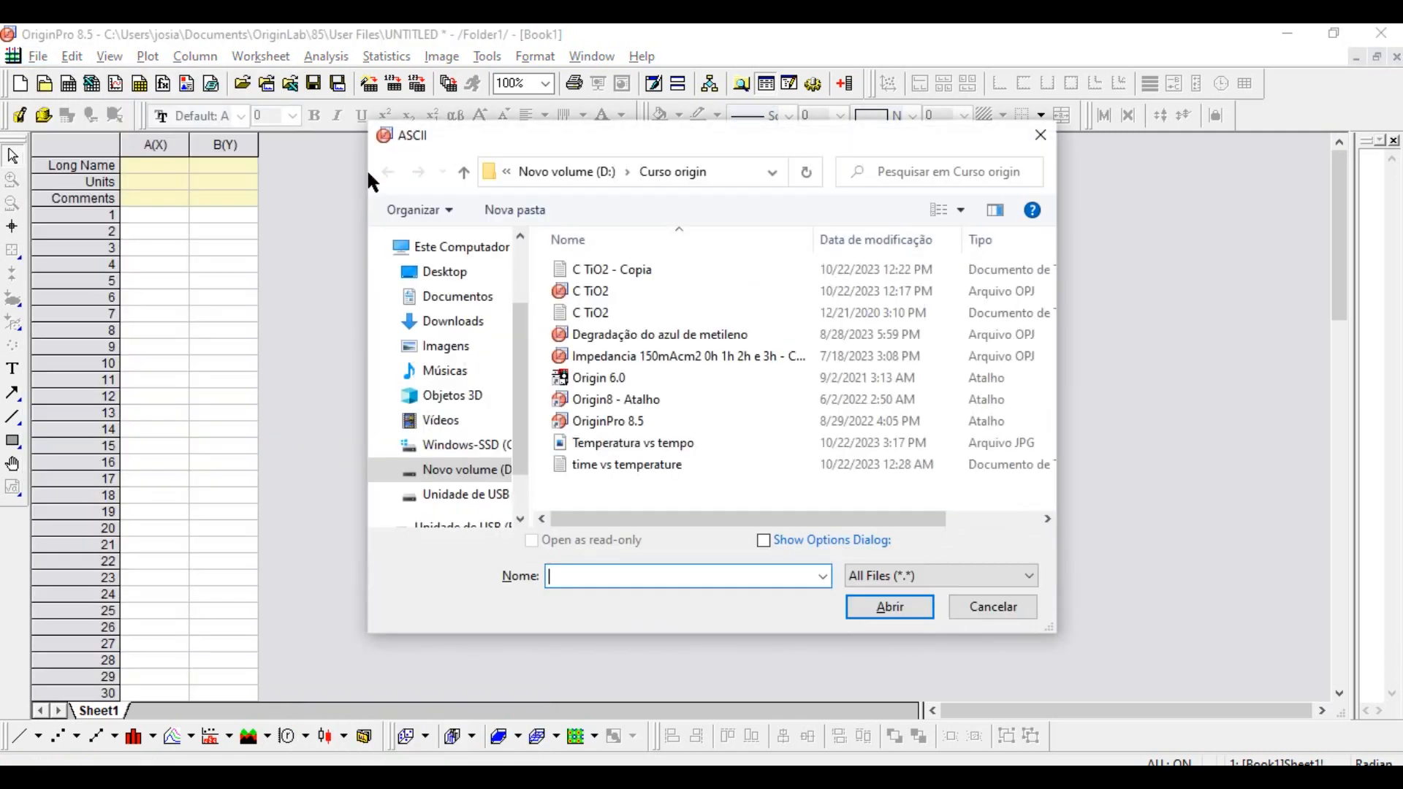
left_click(676, 468)
left_click(900, 611)
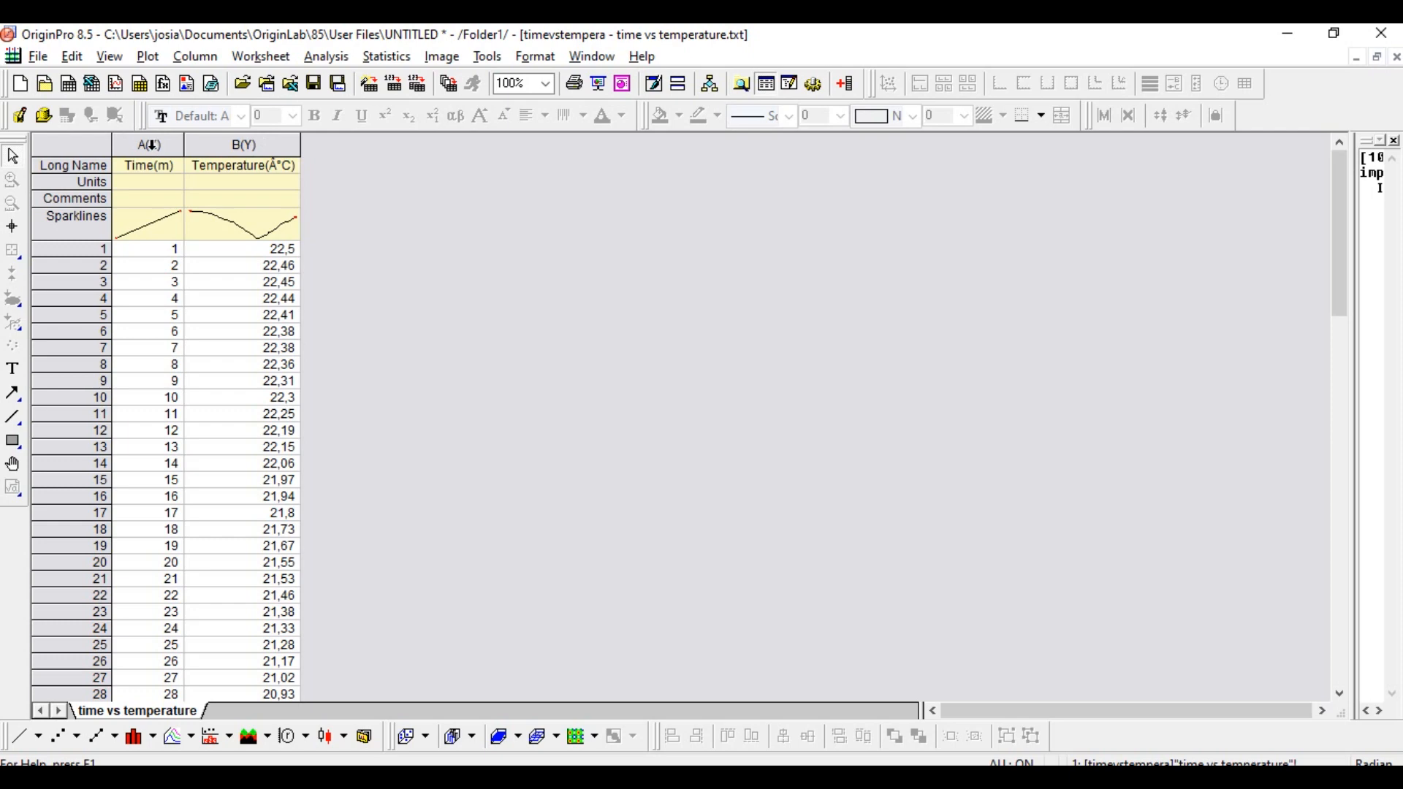
Step: Set the Time(m) column A as the X column
left_click(146, 144)
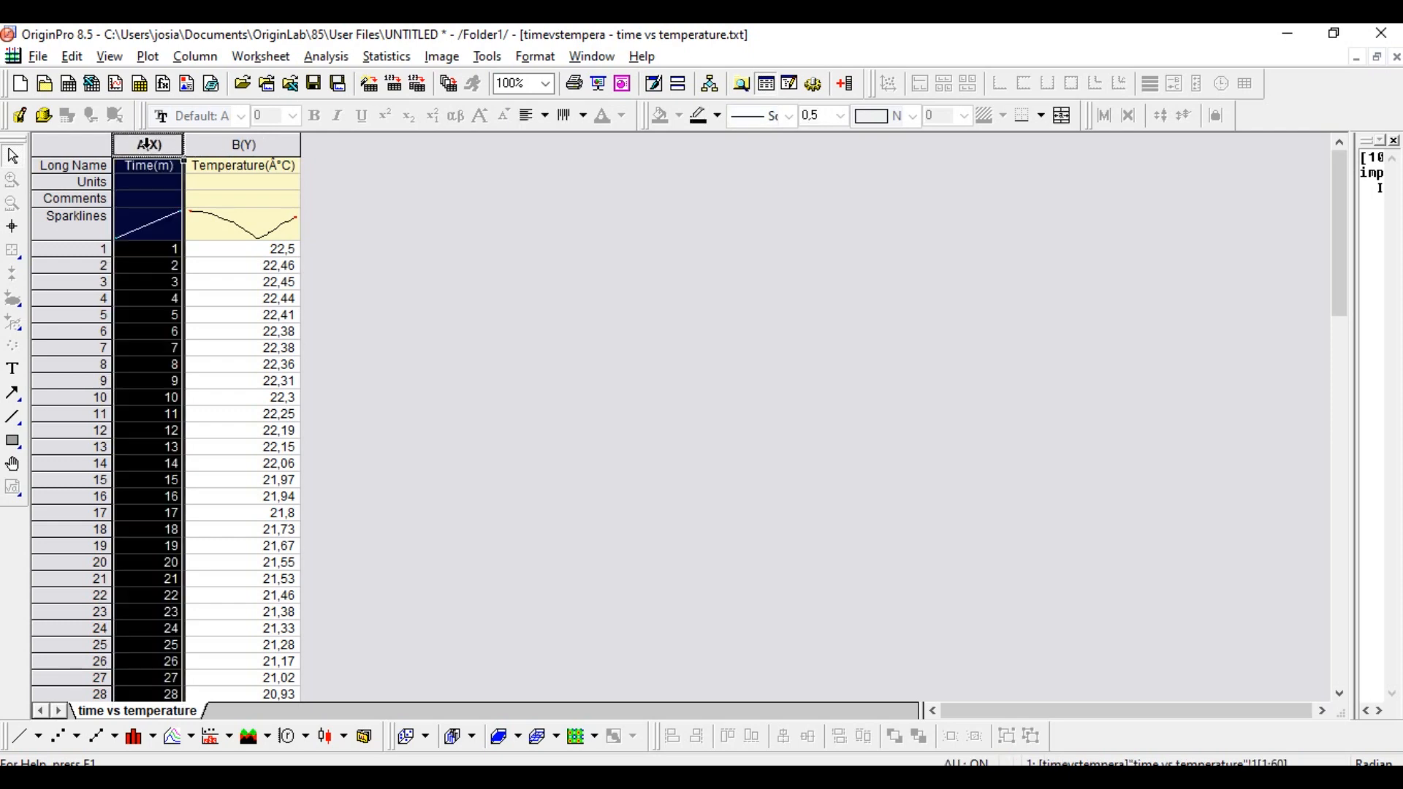
right_click(146, 146)
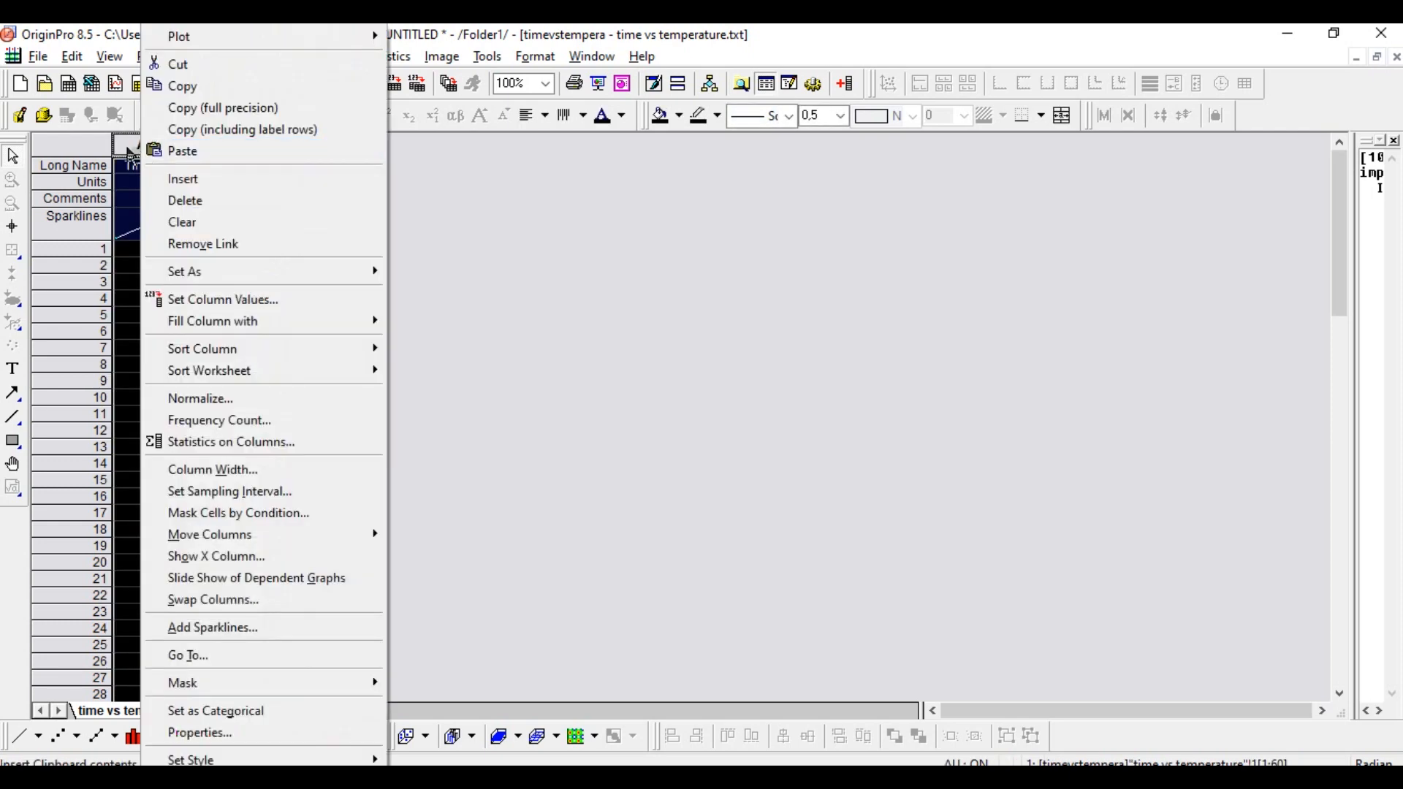
left_click(444, 209)
left_click(150, 145)
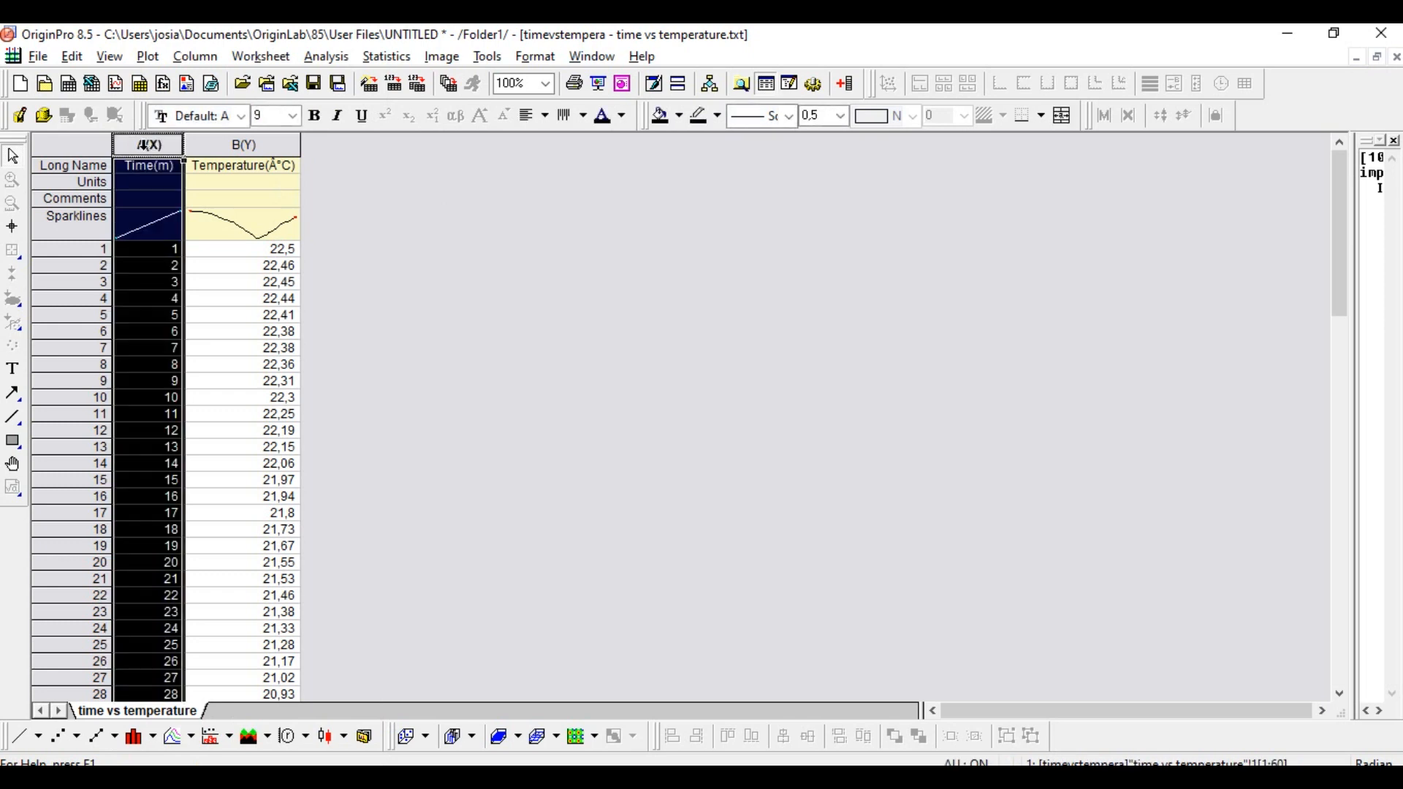
right_click(143, 145)
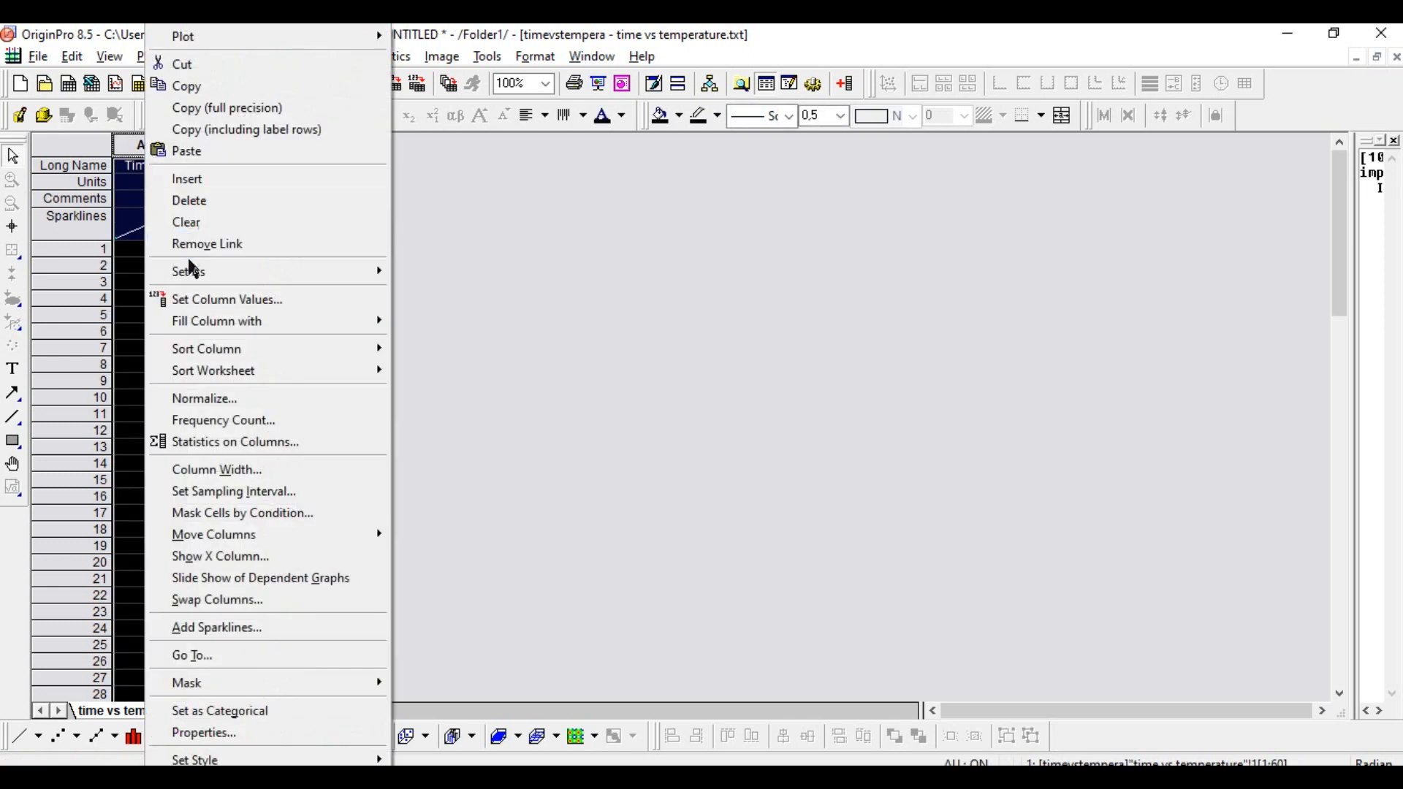
mouse_move(191, 269)
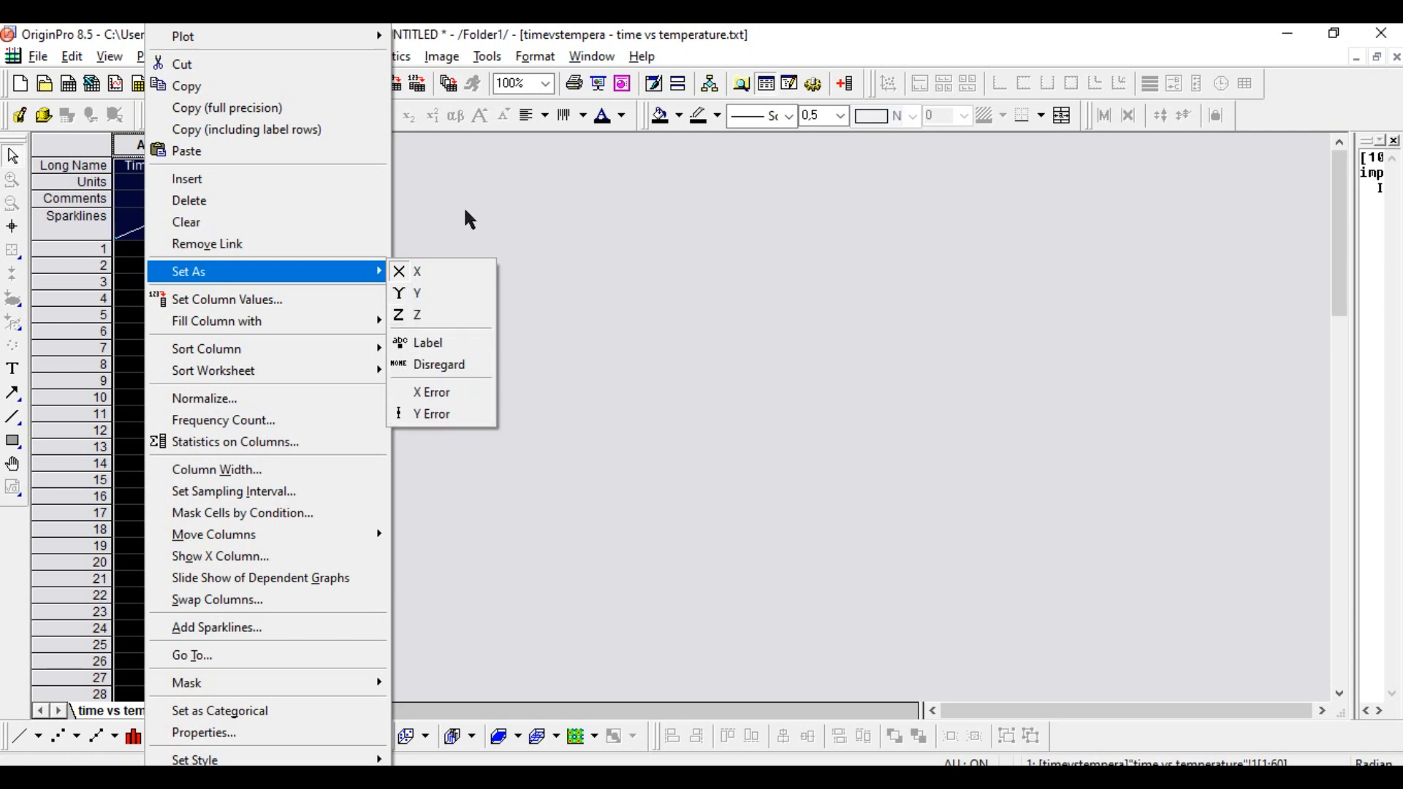
left_click(436, 273)
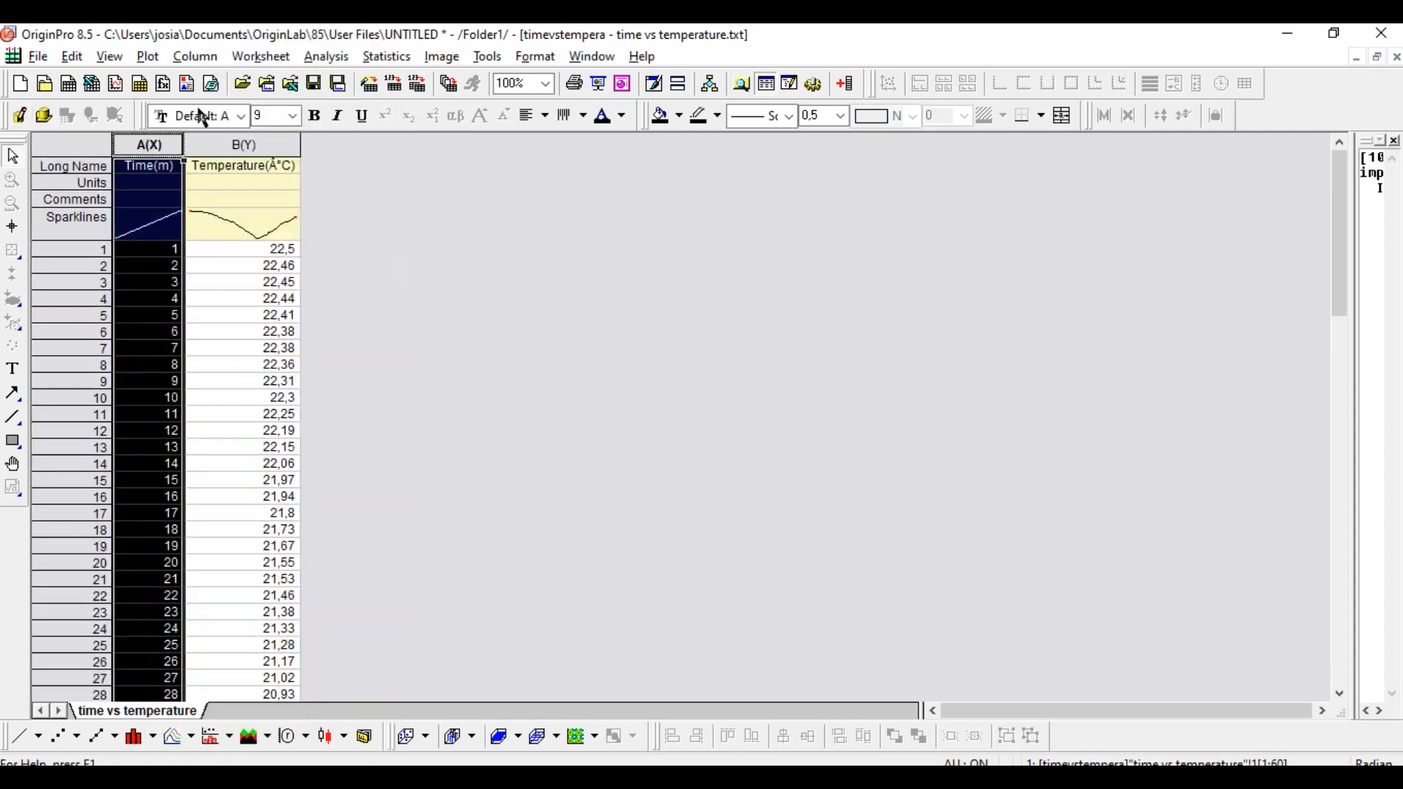
left_click(400, 183)
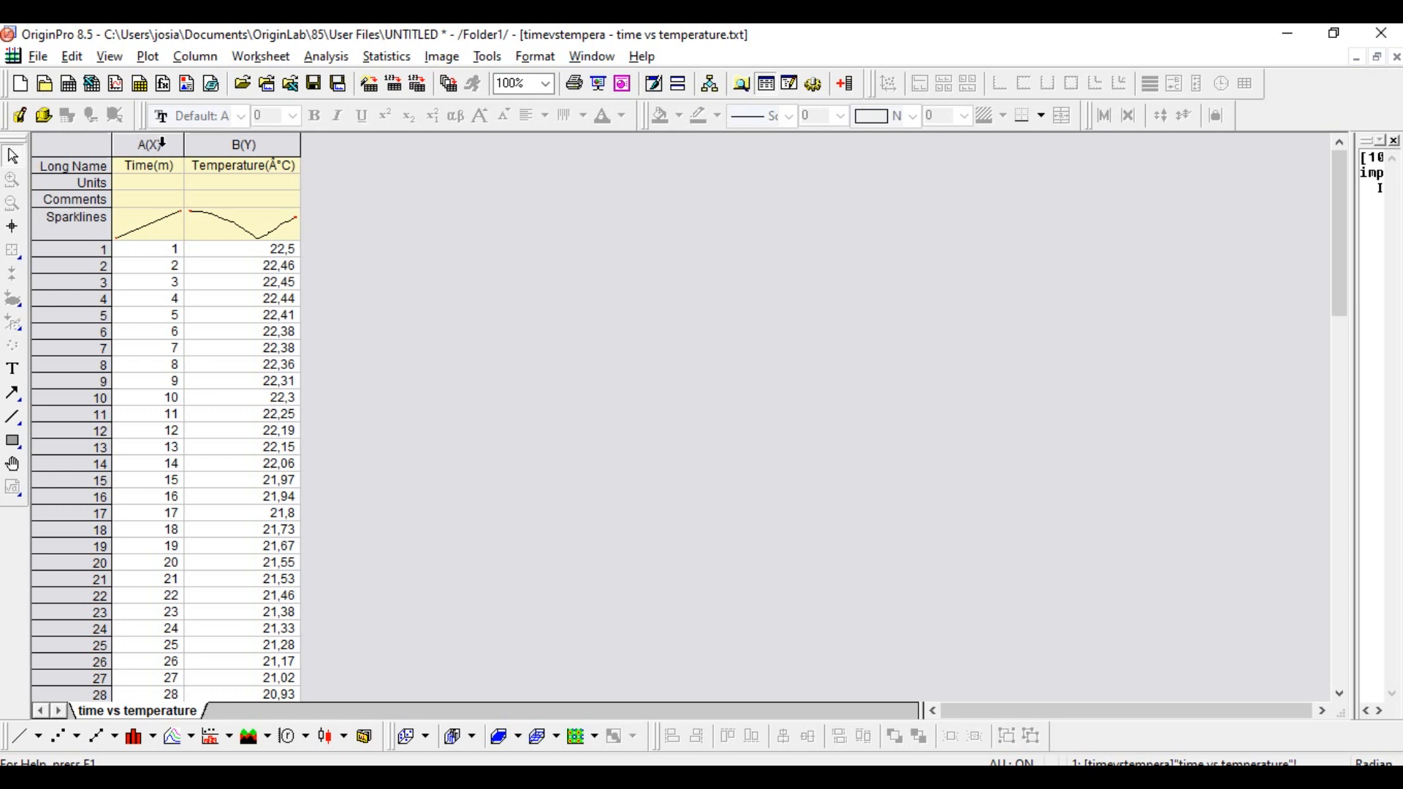
Step: Plot the Time(m) and Temperature columns as a line graph and place the restored graph window beside the worksheet
left_click_drag(154, 144, 210, 146)
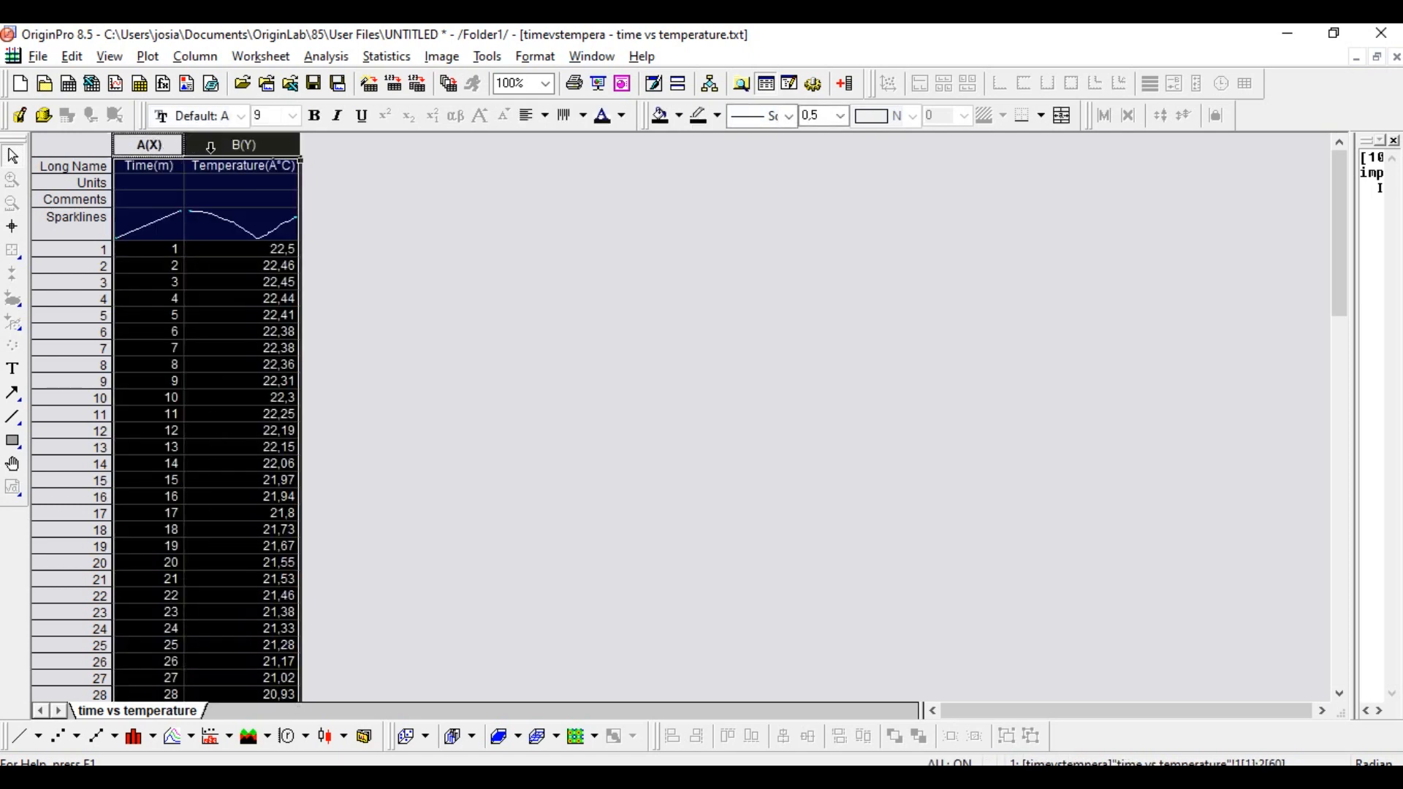
left_click(18, 737)
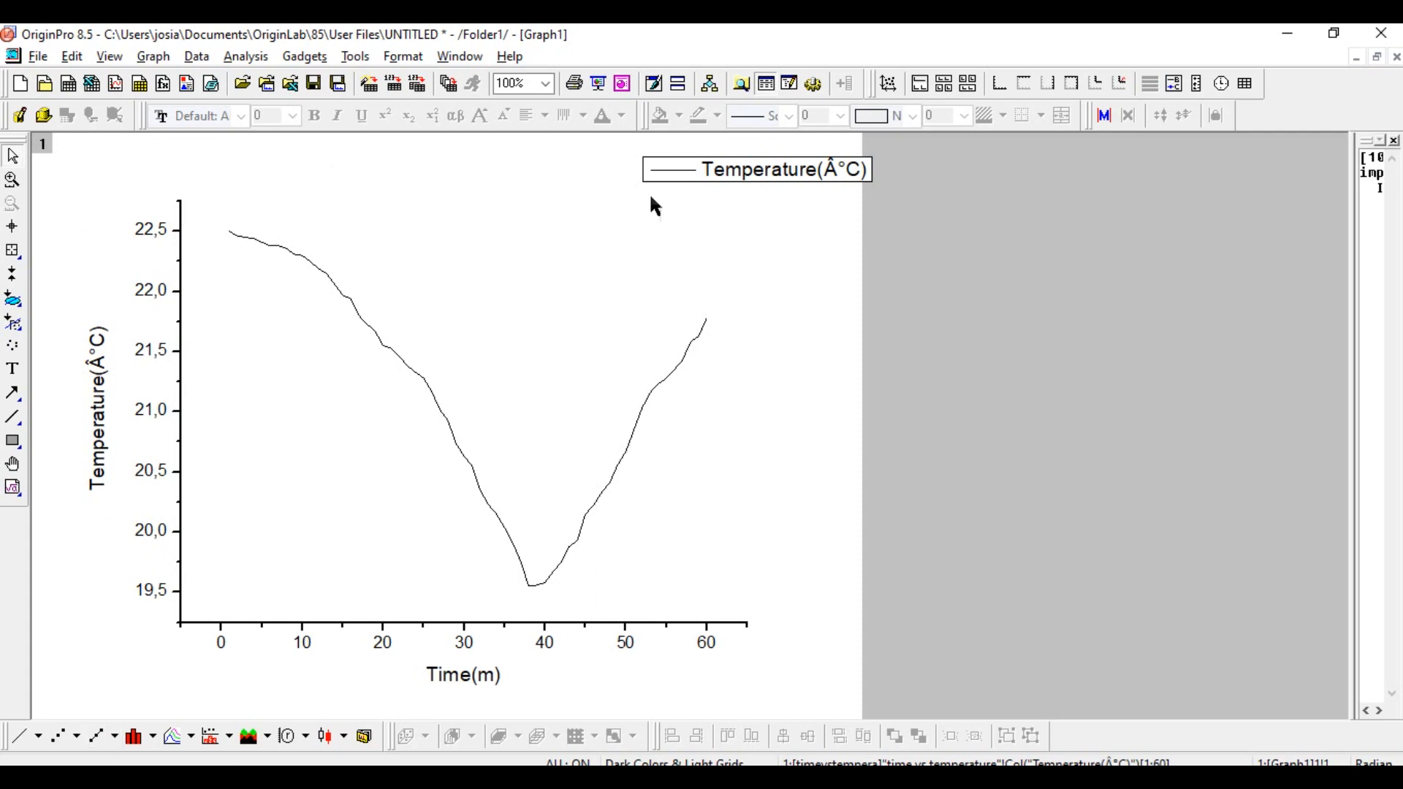
left_click(1377, 59)
left_click_drag(467, 257, 972, 192)
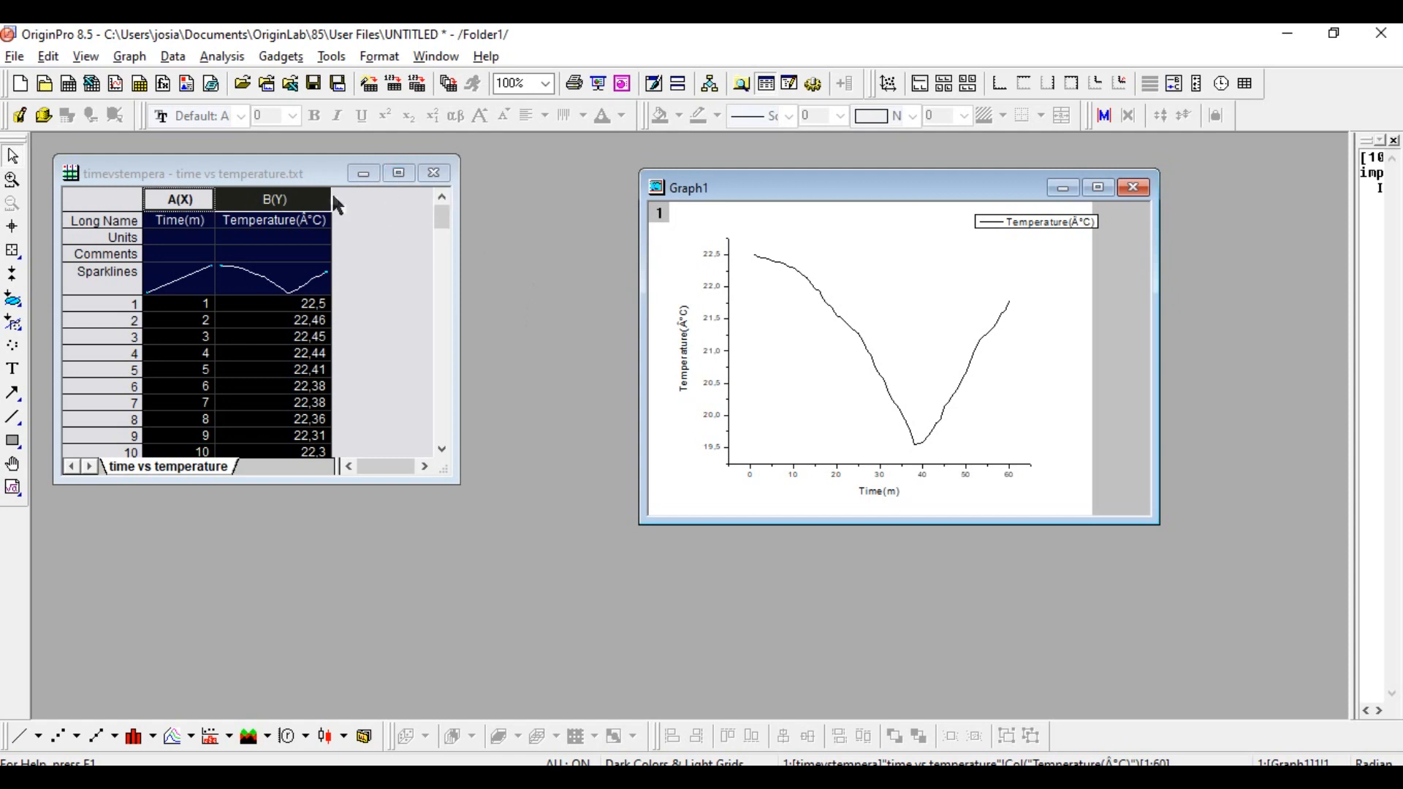
Step: Plot a second line graph from the Temperature Y column alone and move its restored window away from the worksheet
left_click(399, 173)
left_click(377, 203)
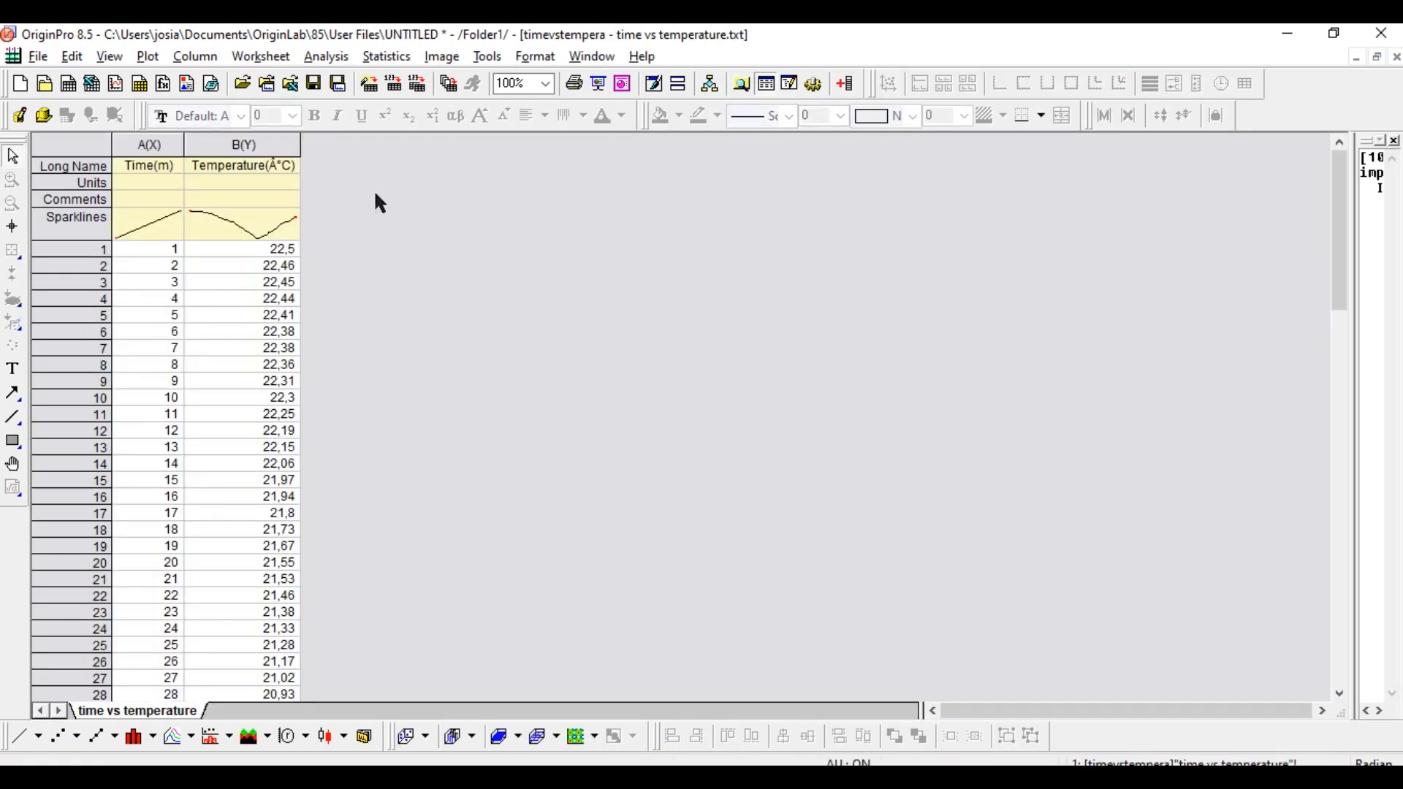
left_click(276, 145)
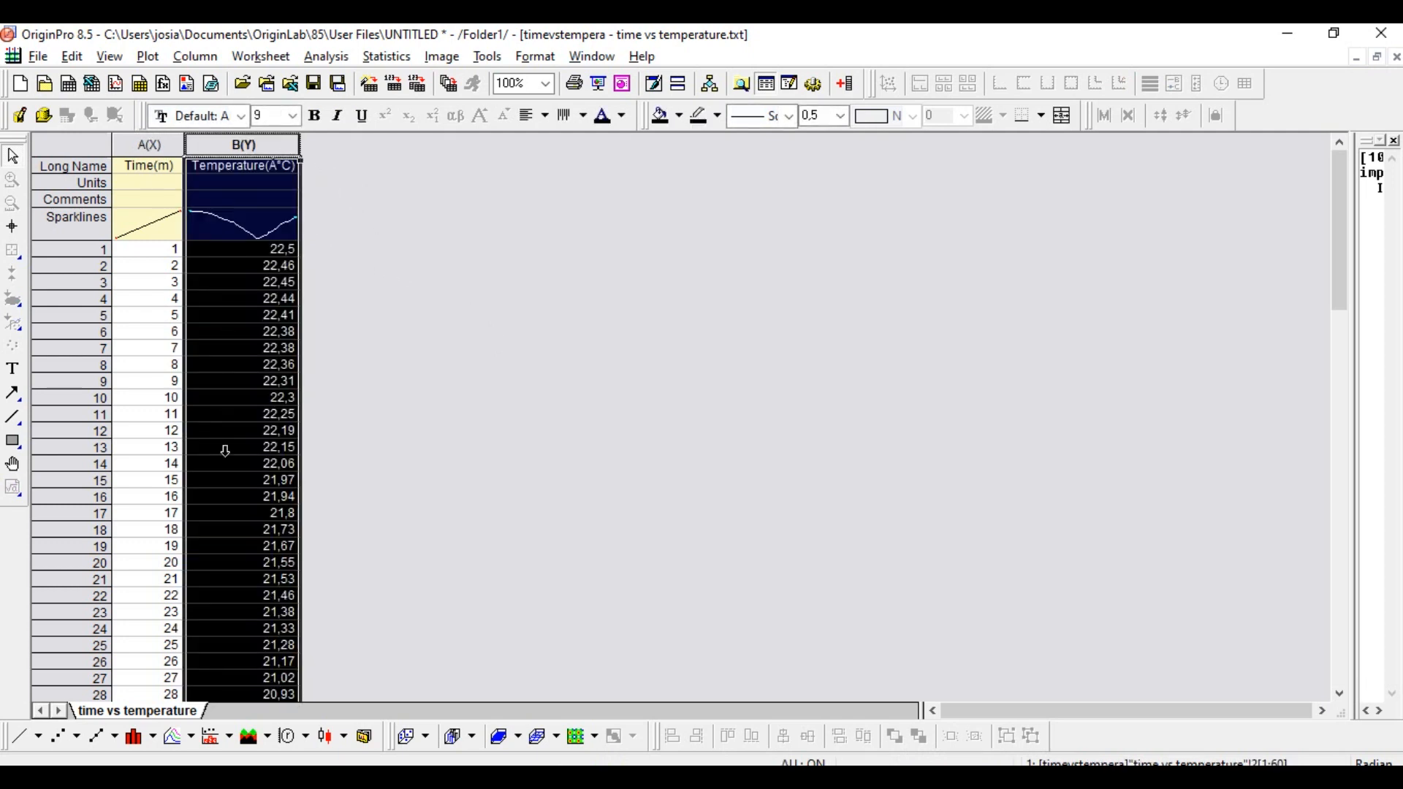
left_click(20, 737)
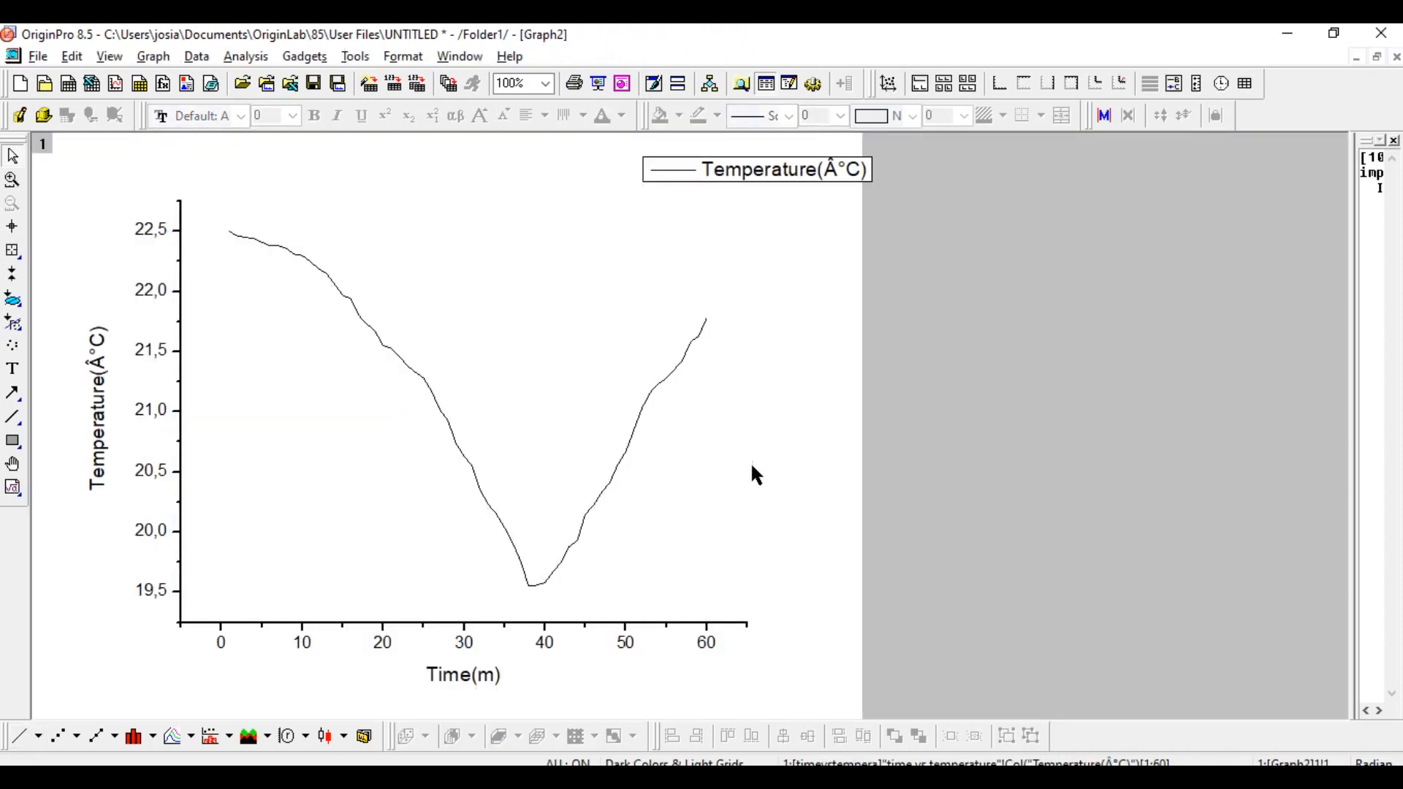
left_click(1376, 56)
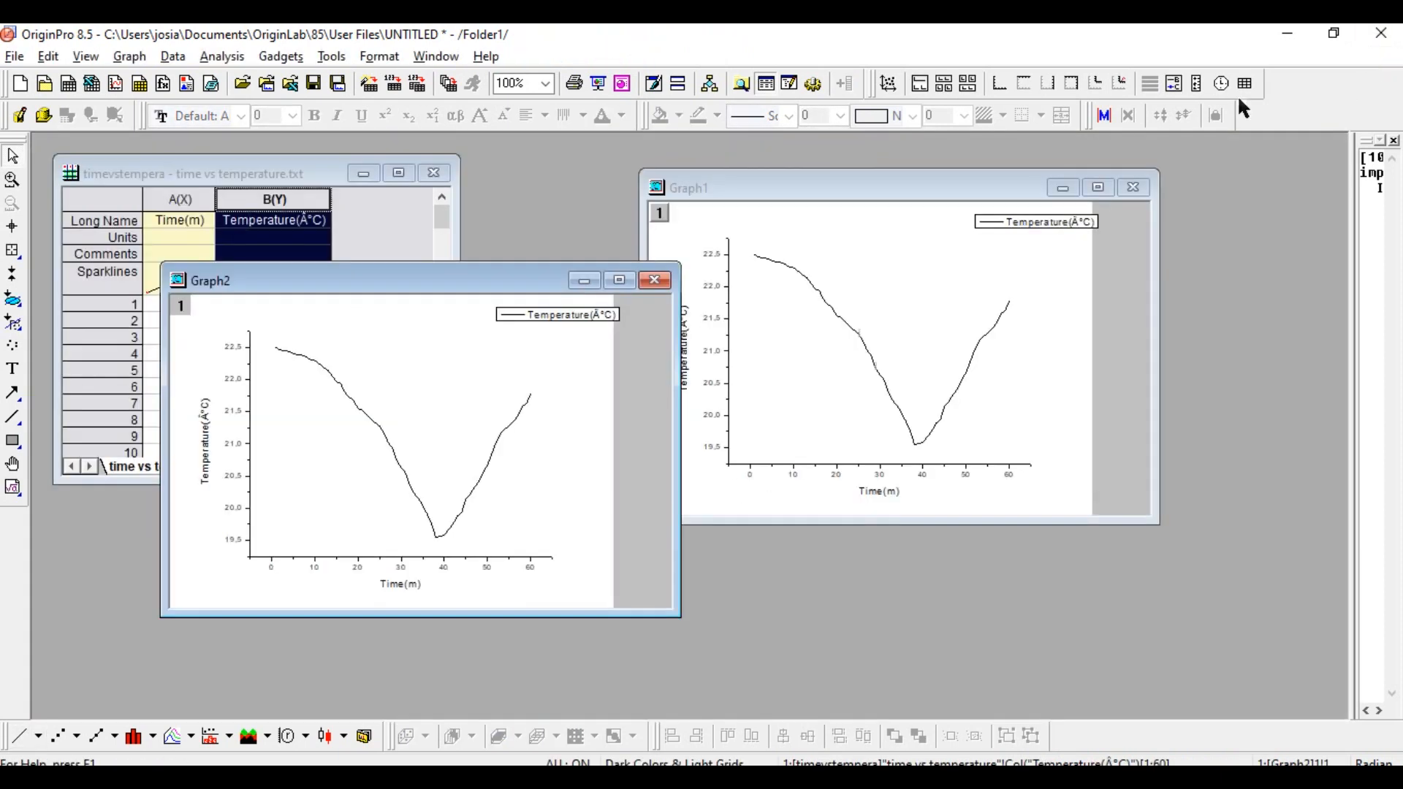
left_click_drag(492, 280, 1051, 293)
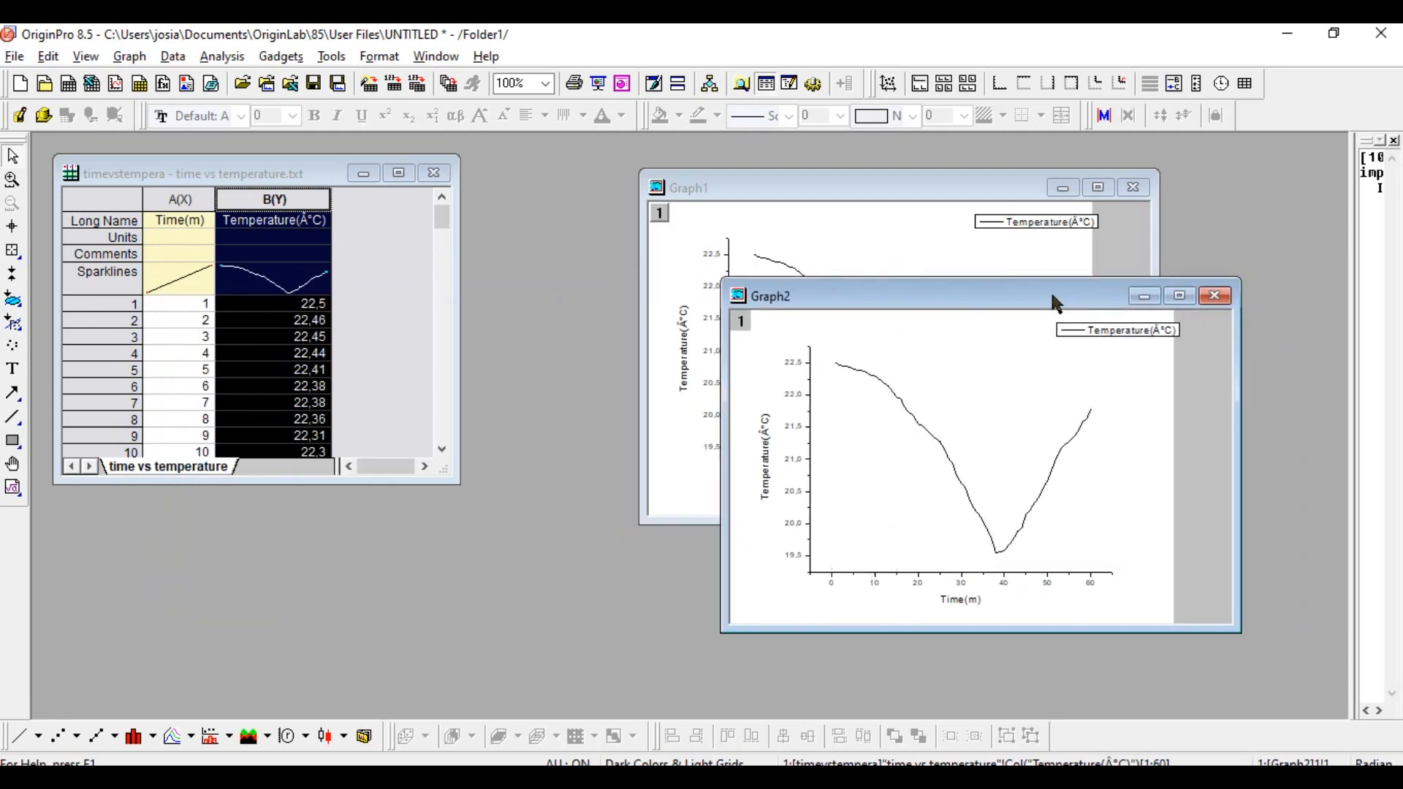
Step: With no column selected, create a line plot through Plot Setup using column A as X and column B as Y, and reposition its window
left_click(399, 173)
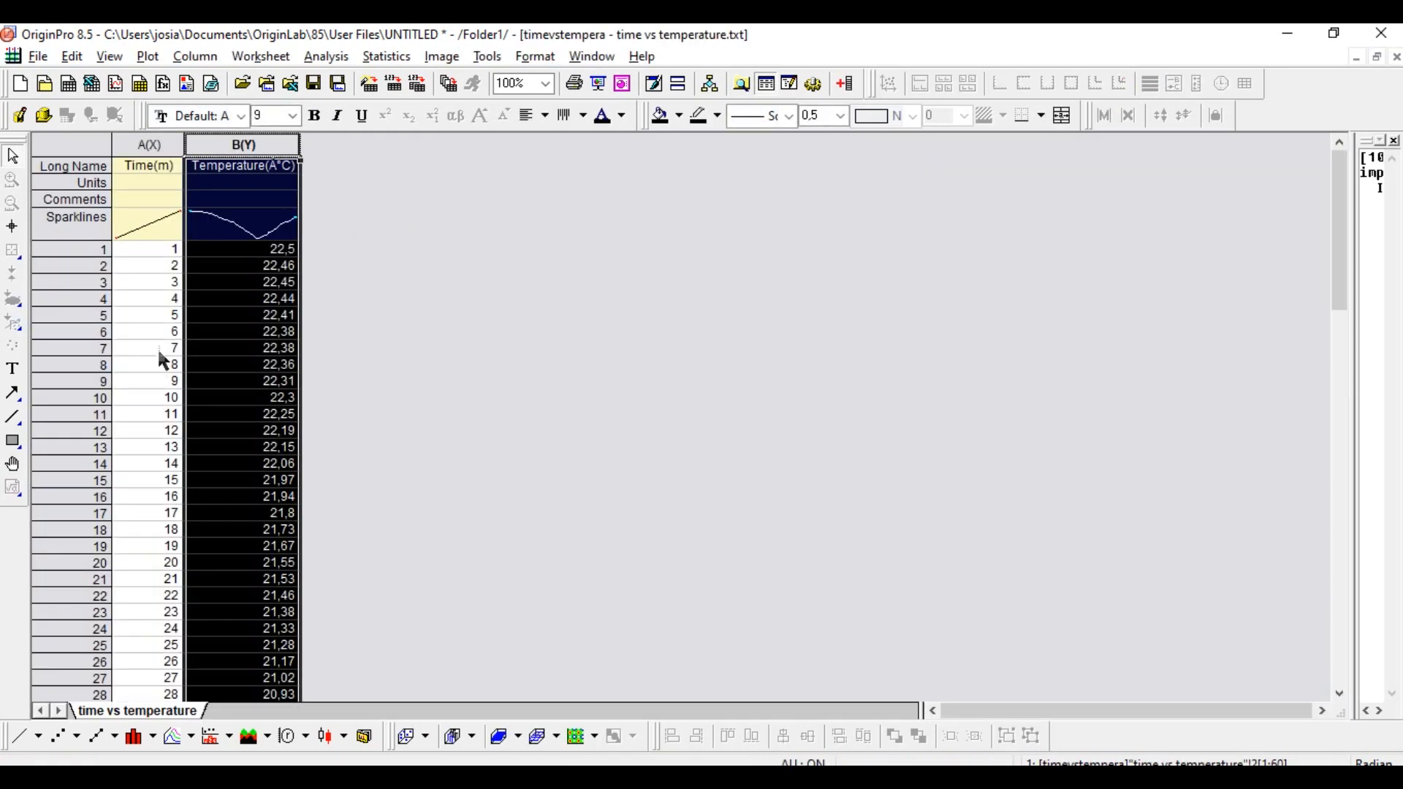
left_click(423, 330)
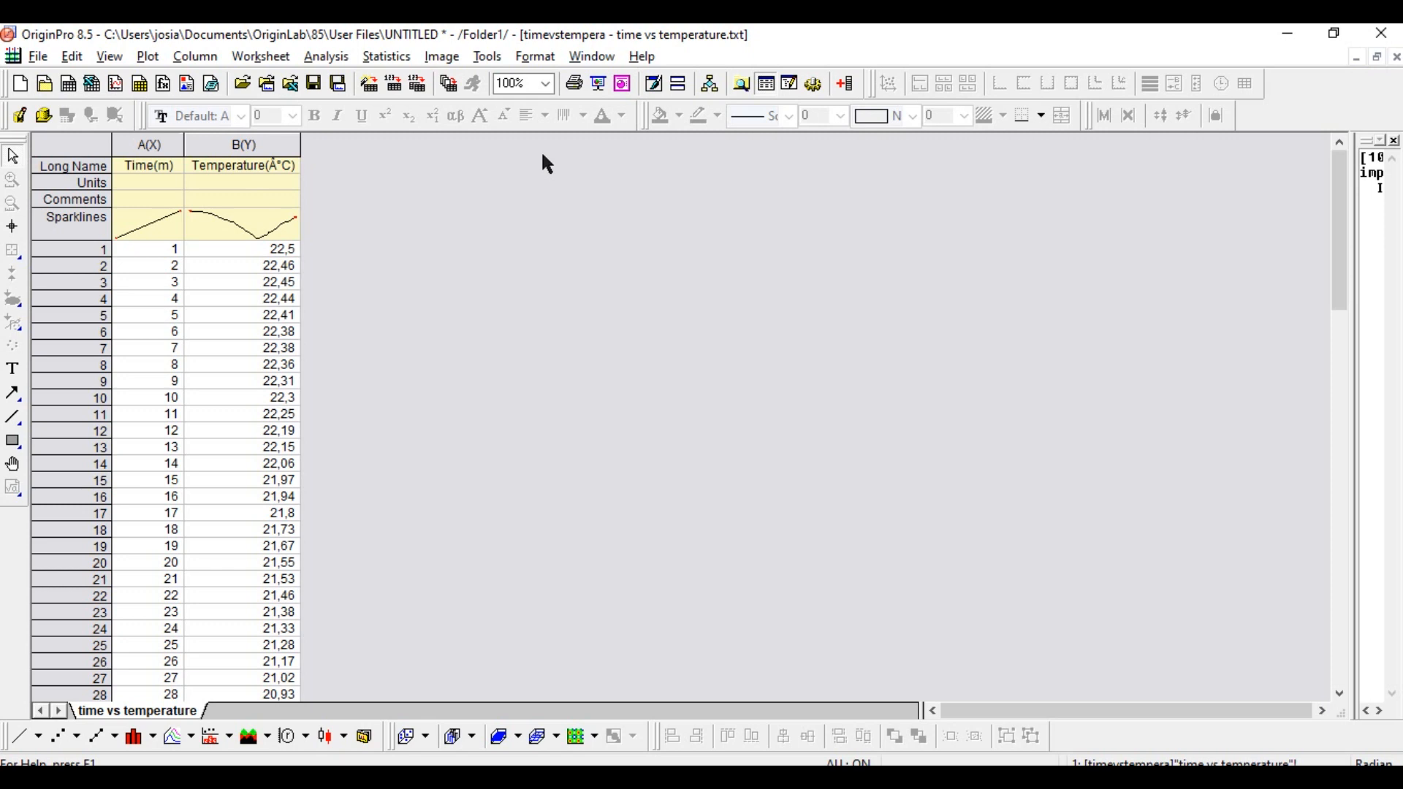
left_click(22, 741)
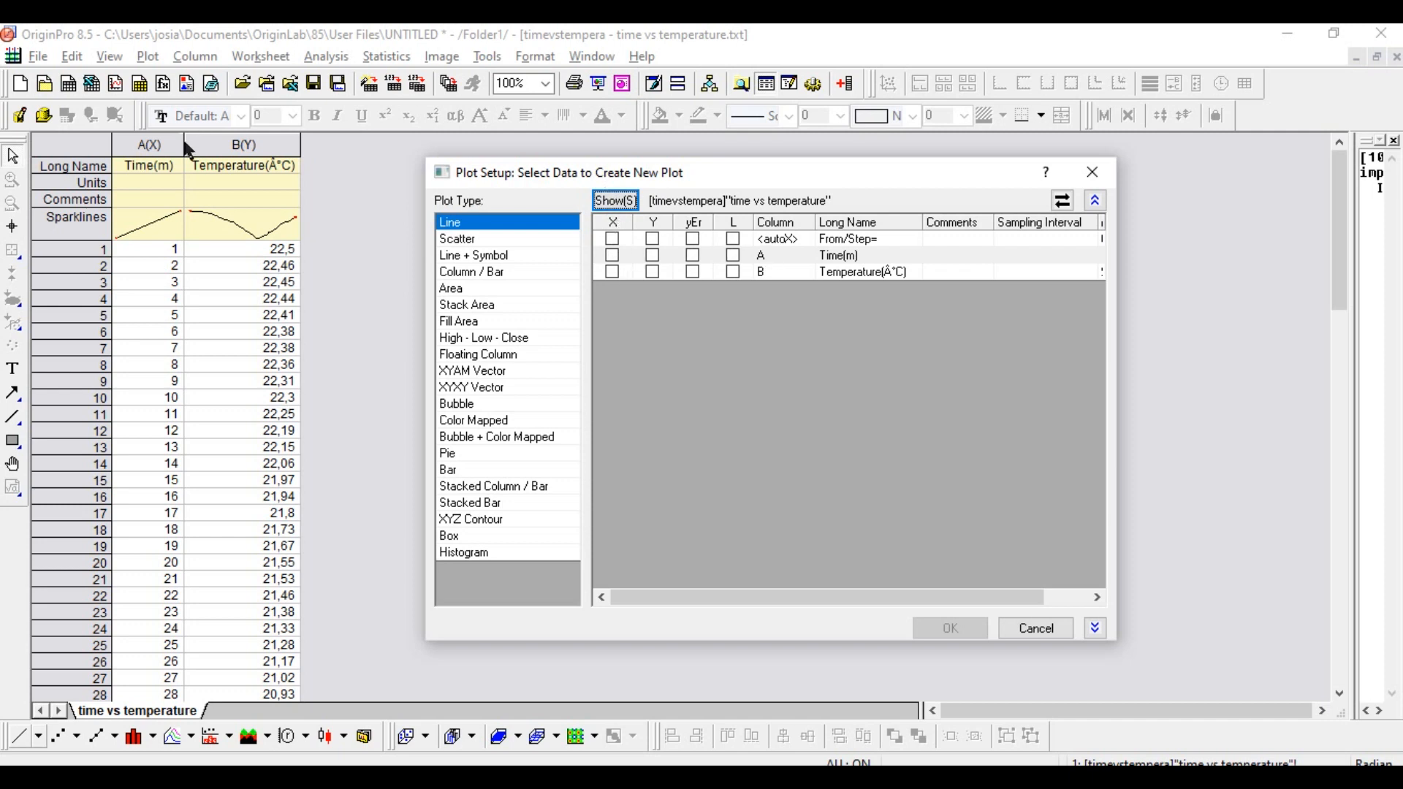
left_click(612, 255)
left_click(658, 272)
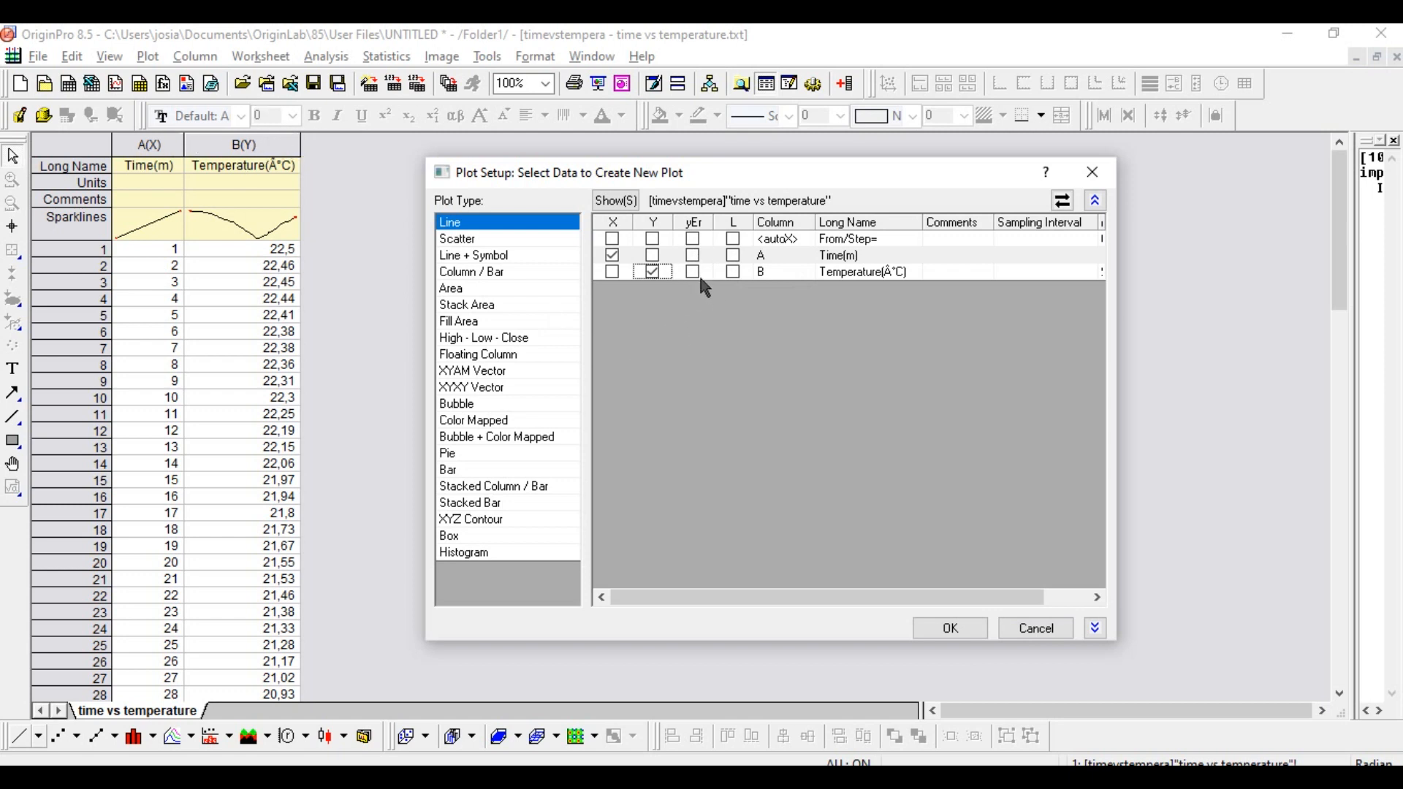
left_click(951, 630)
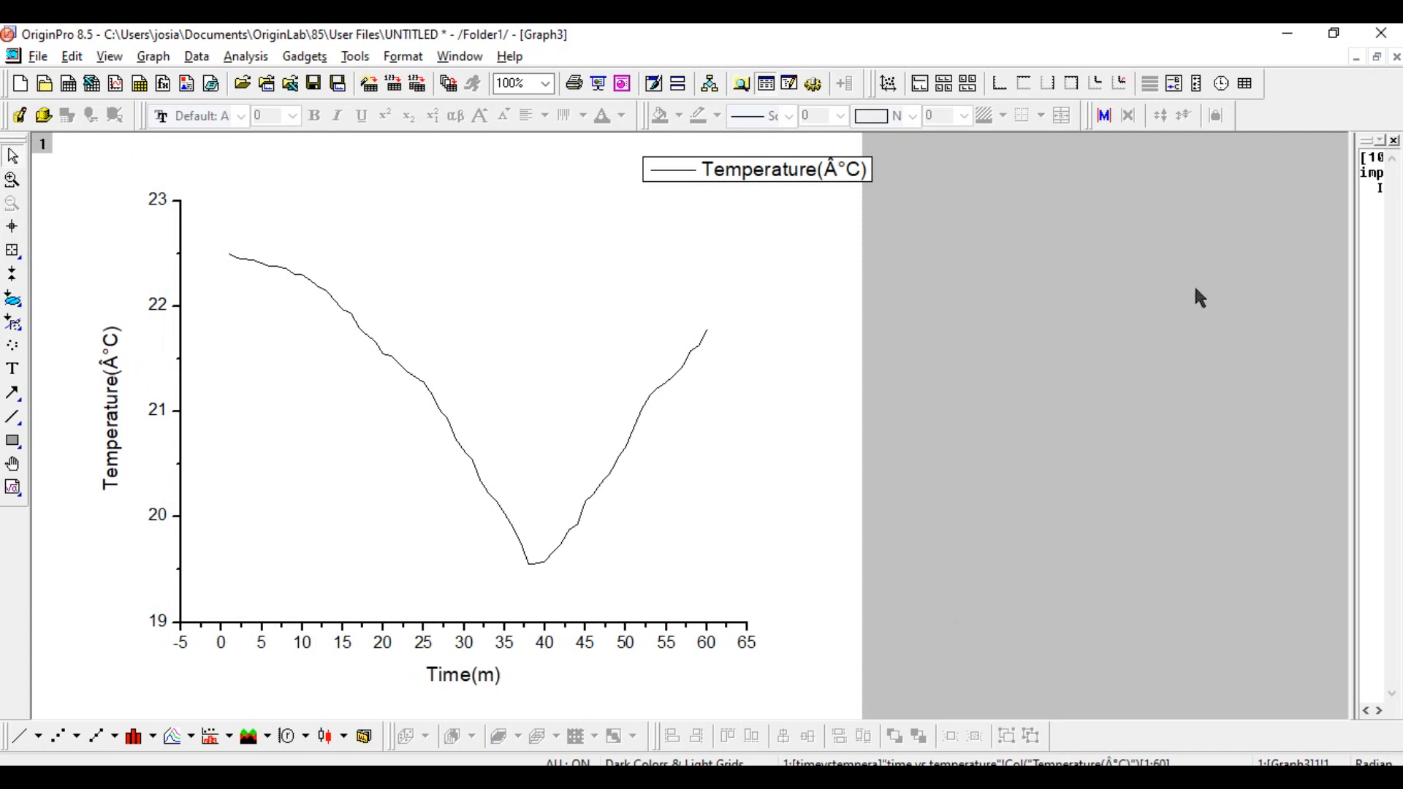
left_click(1377, 58)
left_click_drag(483, 306, 896, 352)
Step: Delete the Graph2 and Graph1 windows from the project
left_click_drag(890, 294, 694, 216)
left_click(1022, 221)
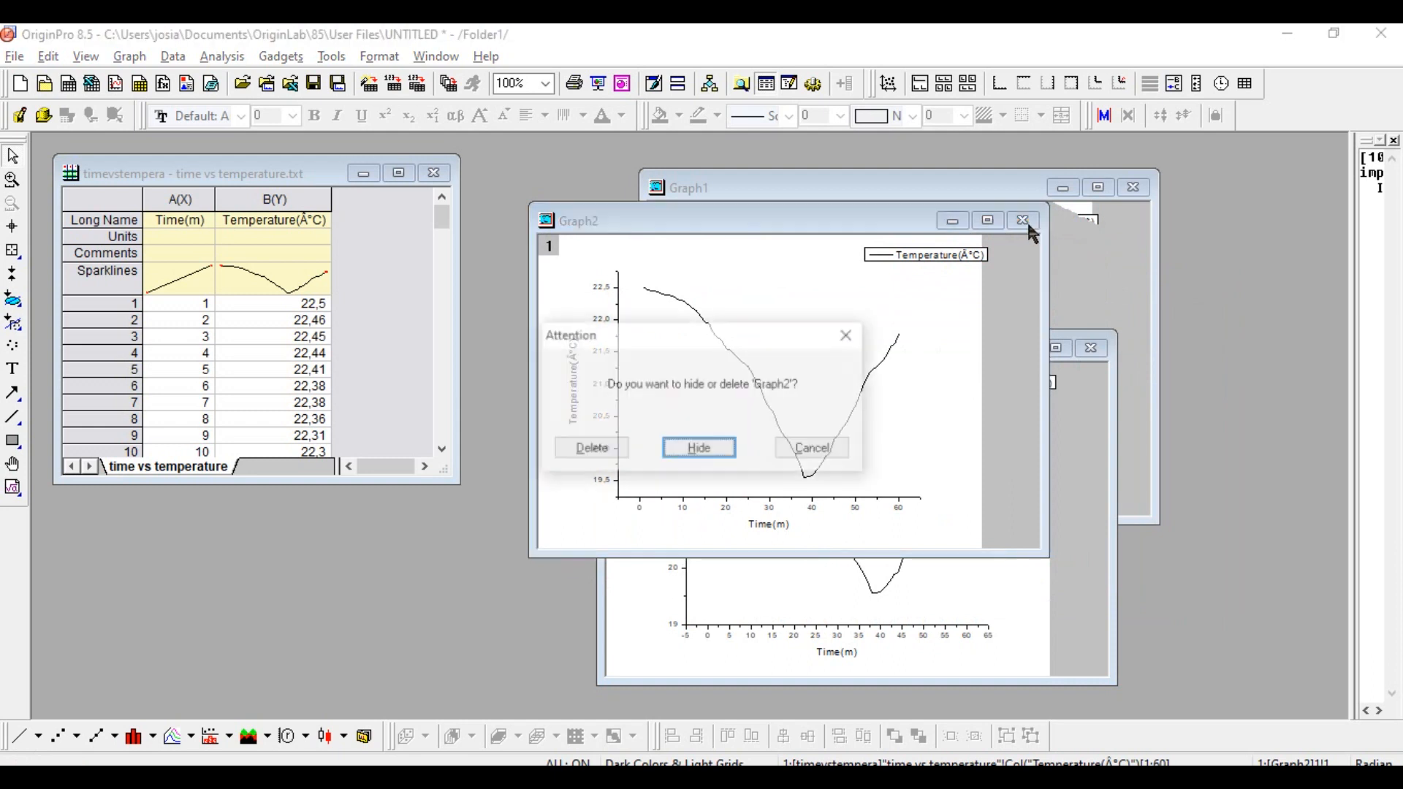
left_click(589, 448)
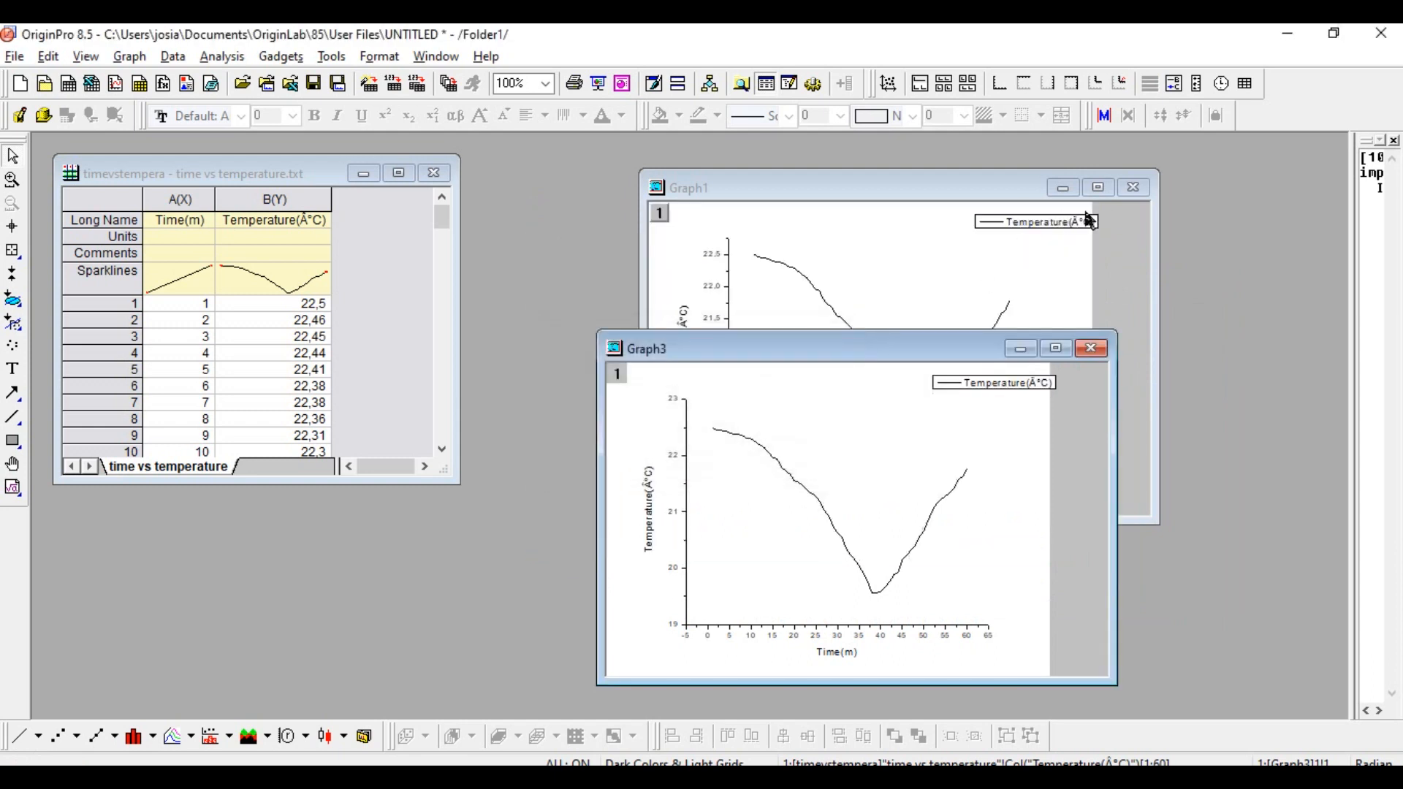
left_click(1133, 188)
left_click(589, 448)
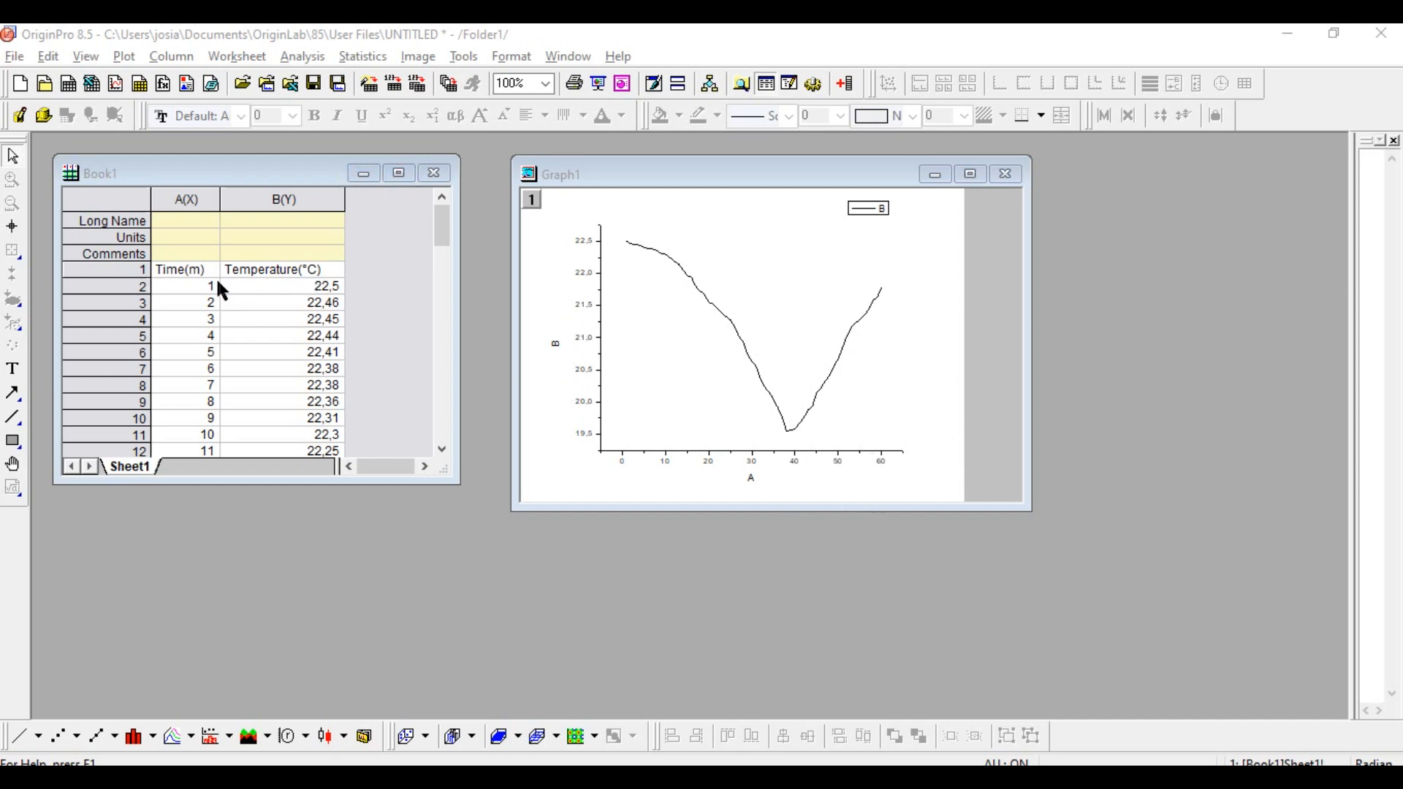
Step: Copy the Time(m) and Temperature(°C) headings from row 1 into the Long Name row of Book1
left_click_drag(183, 280, 250, 278)
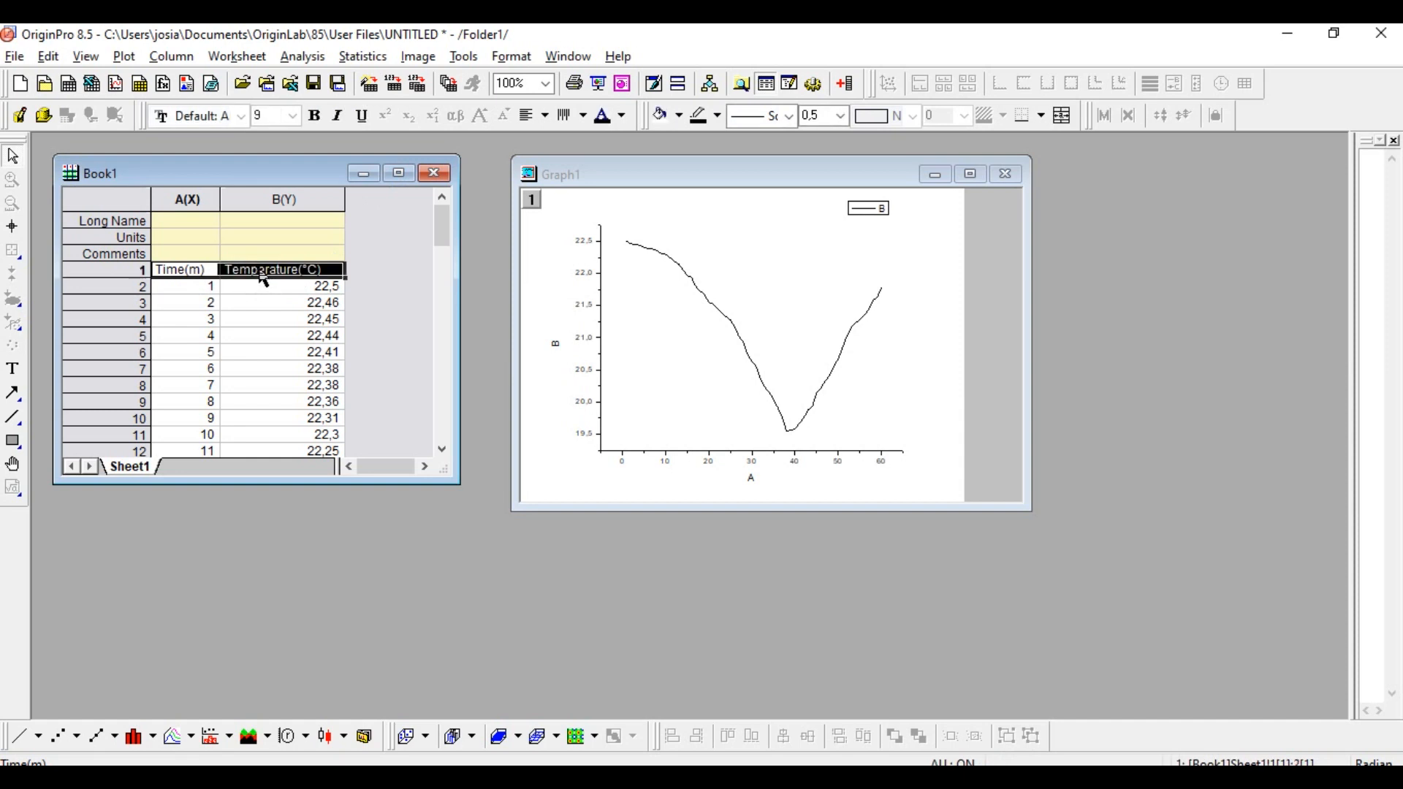
right_click(212, 273)
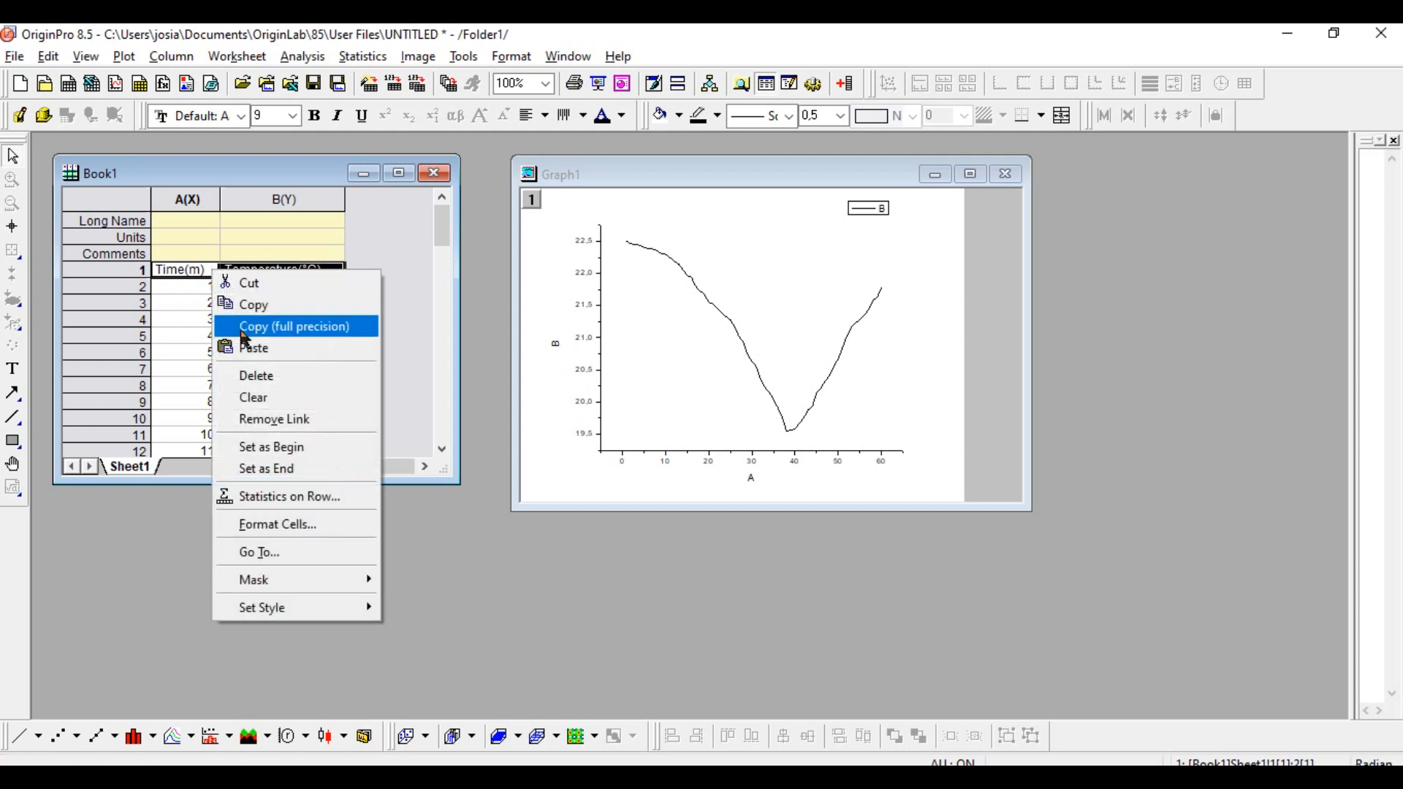
left_click(263, 305)
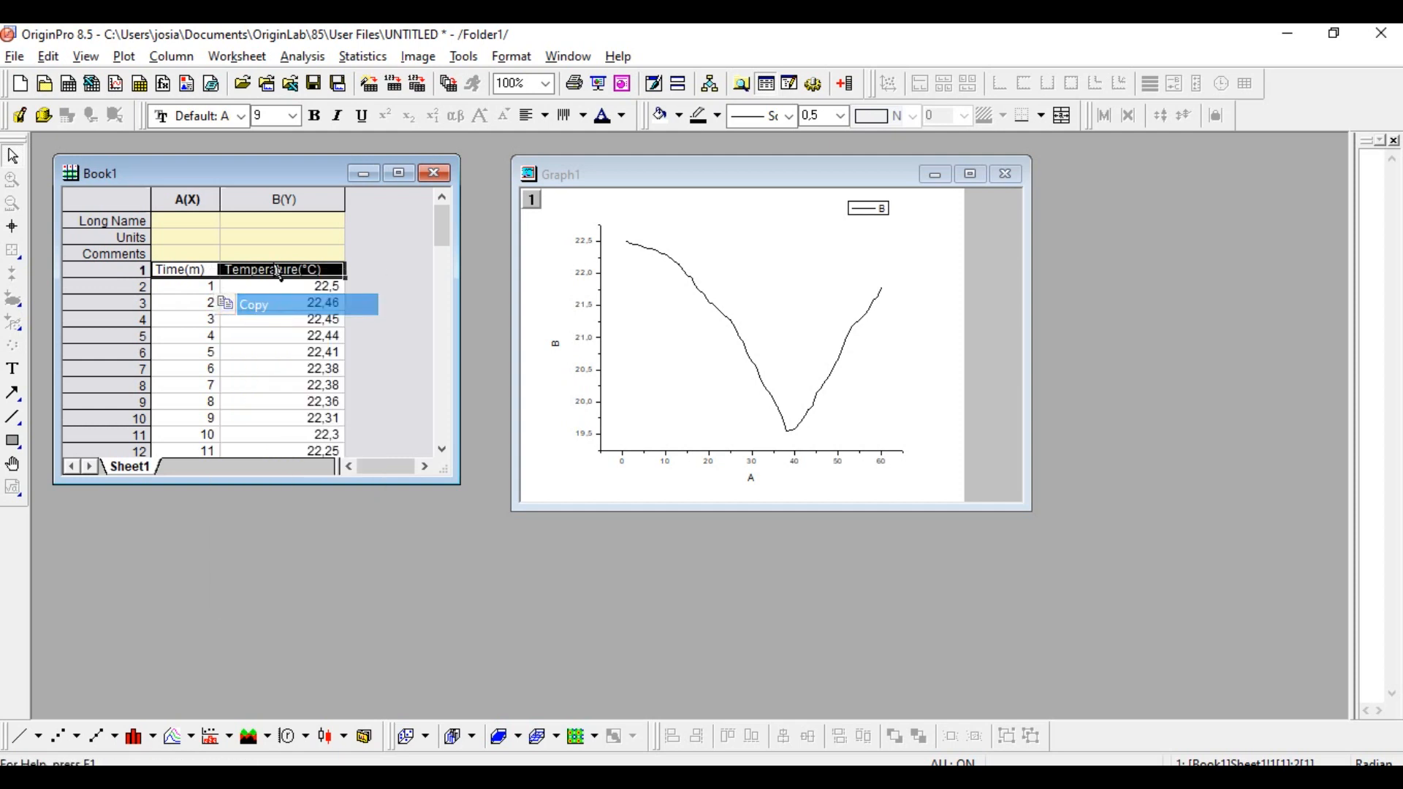
left_click(202, 223)
right_click(201, 222)
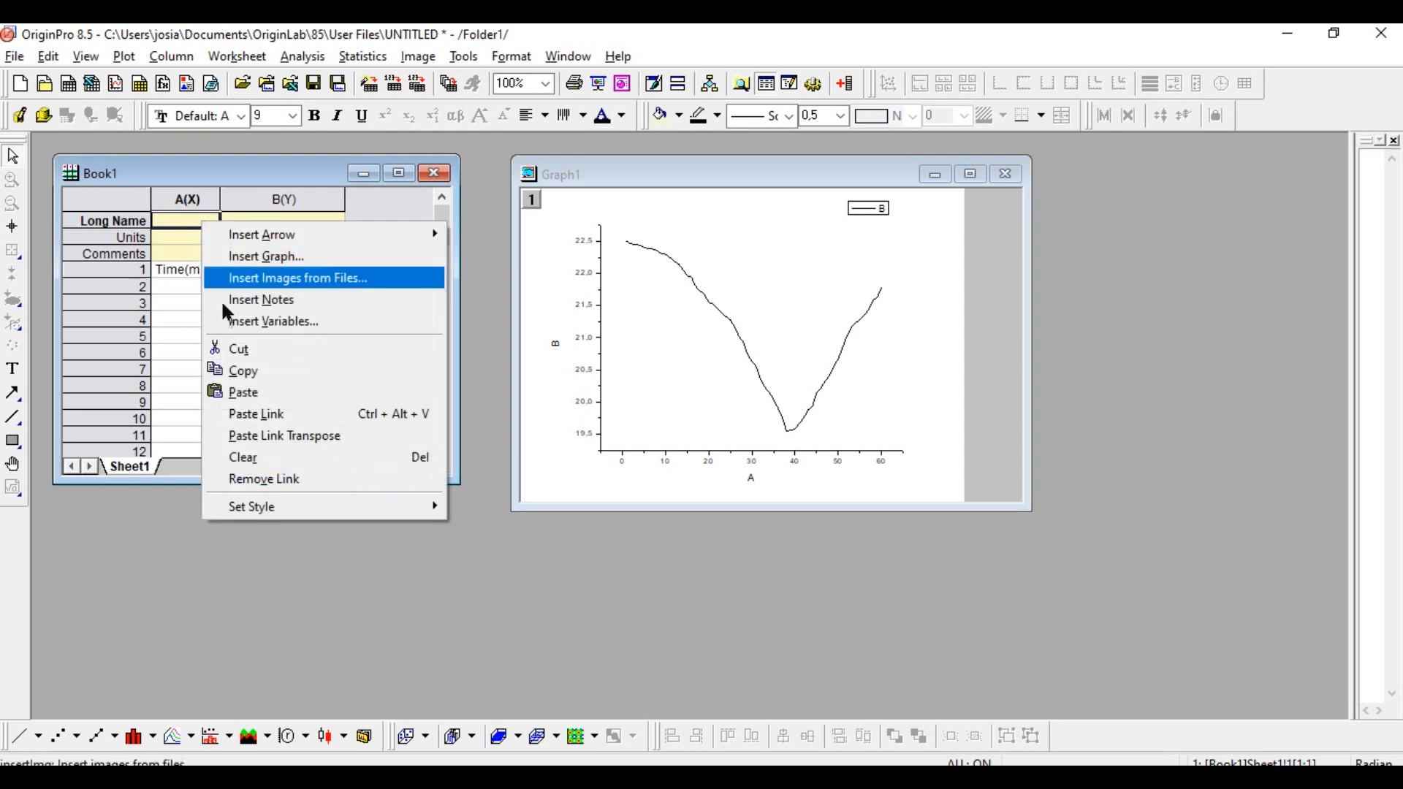
left_click(267, 403)
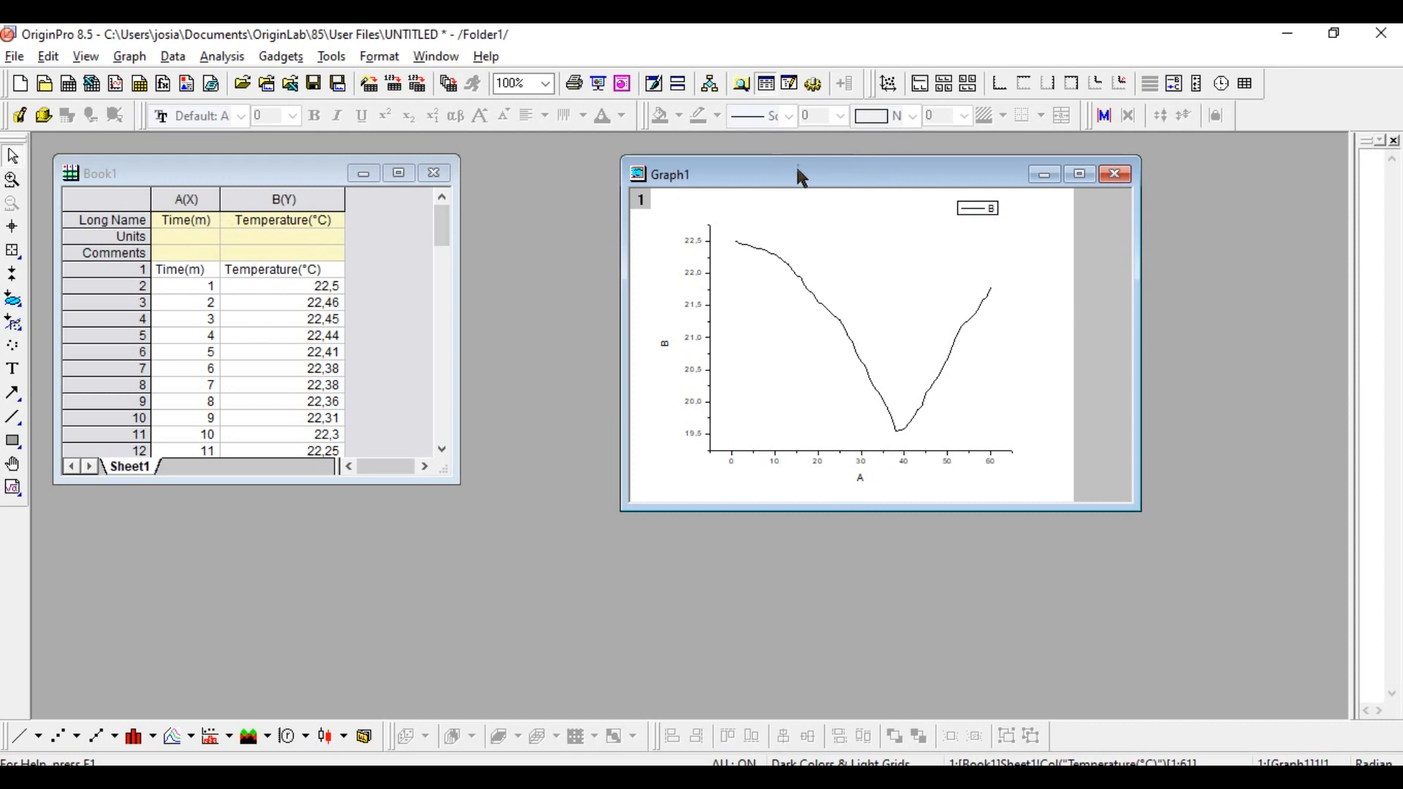
Step: Refresh Graph1 so it uses the new column long names, and maximize its window
right_click(811, 179)
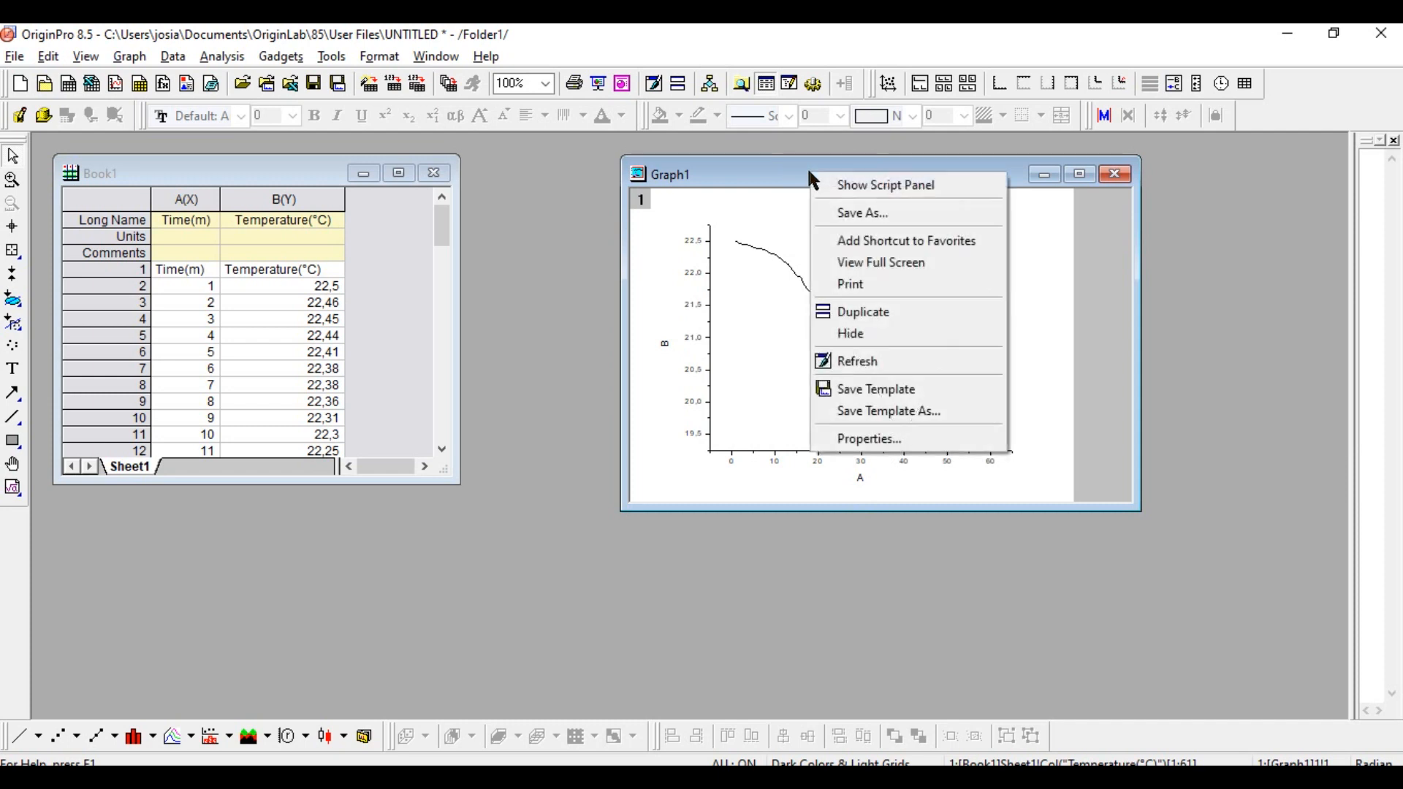
left_click(851, 365)
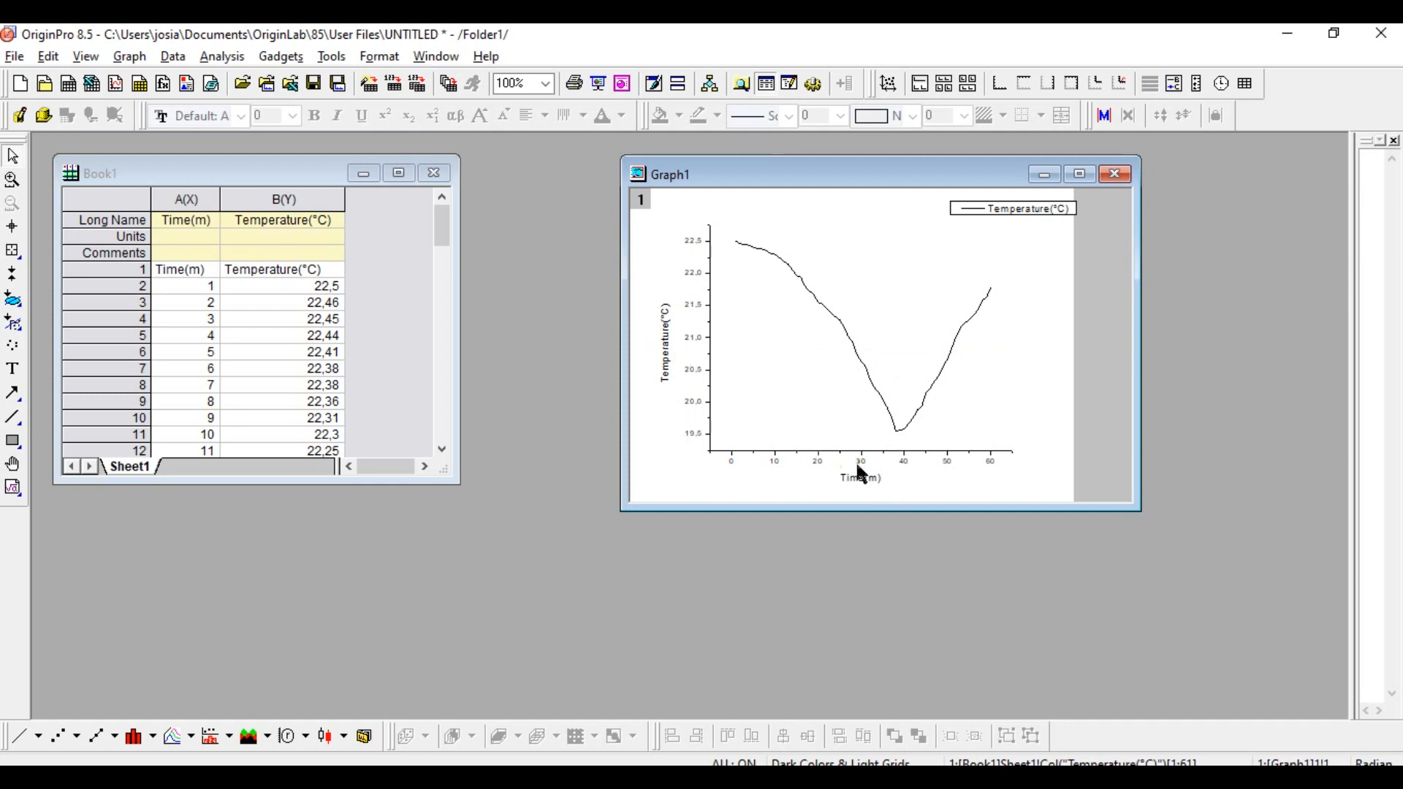
left_click(1080, 174)
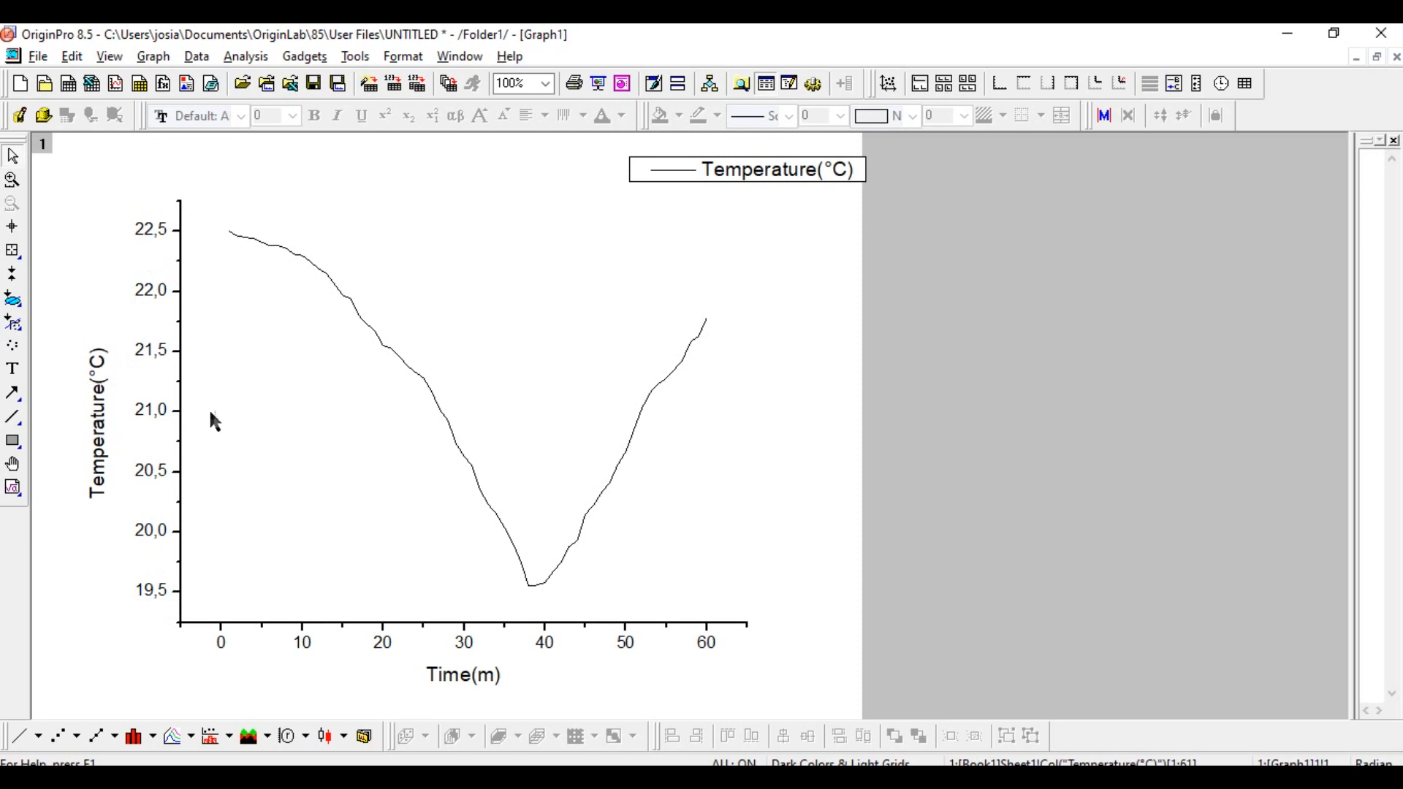
Step: Set the Y axis scale of the temperature graph to run from 0 to 25
double_click(148, 410)
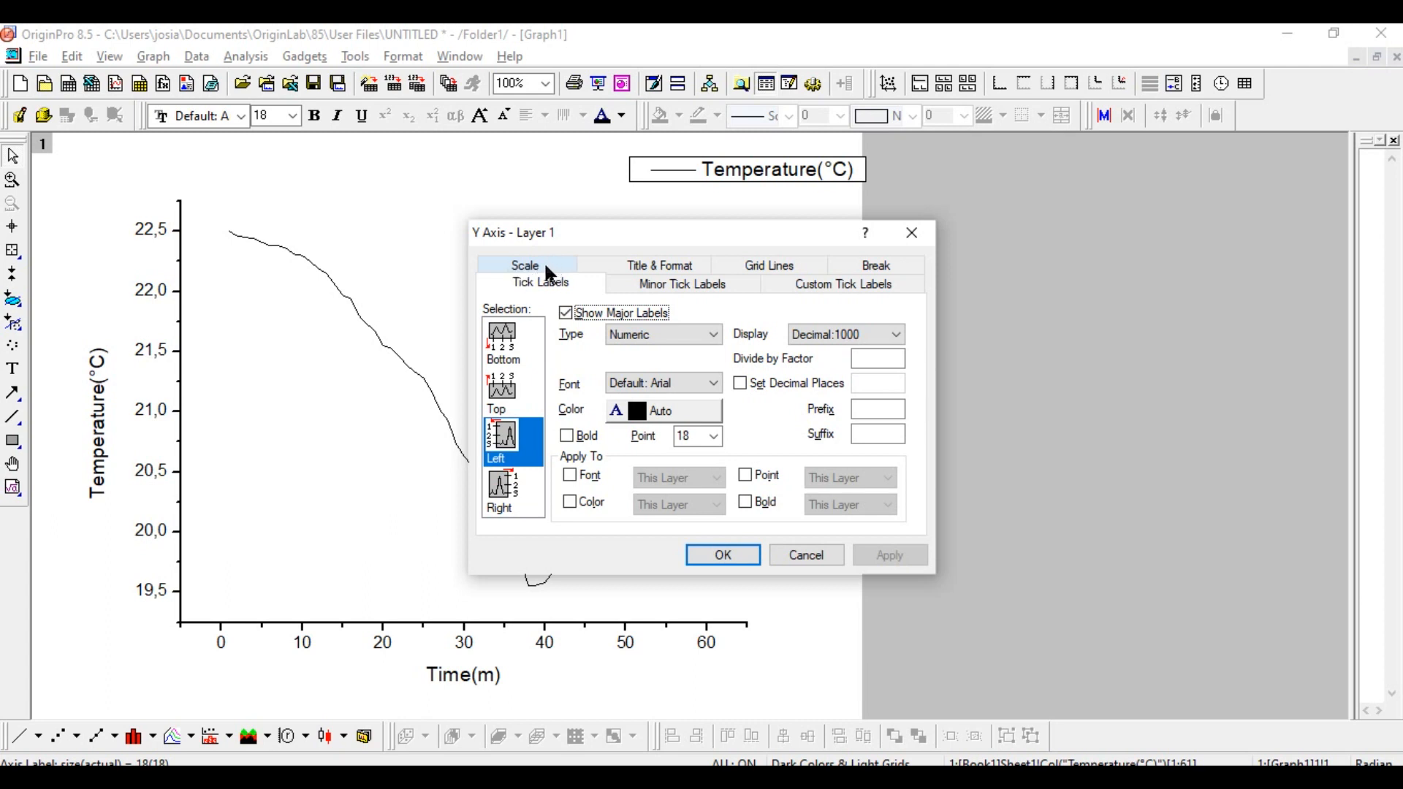
left_click(546, 268)
left_click(649, 343)
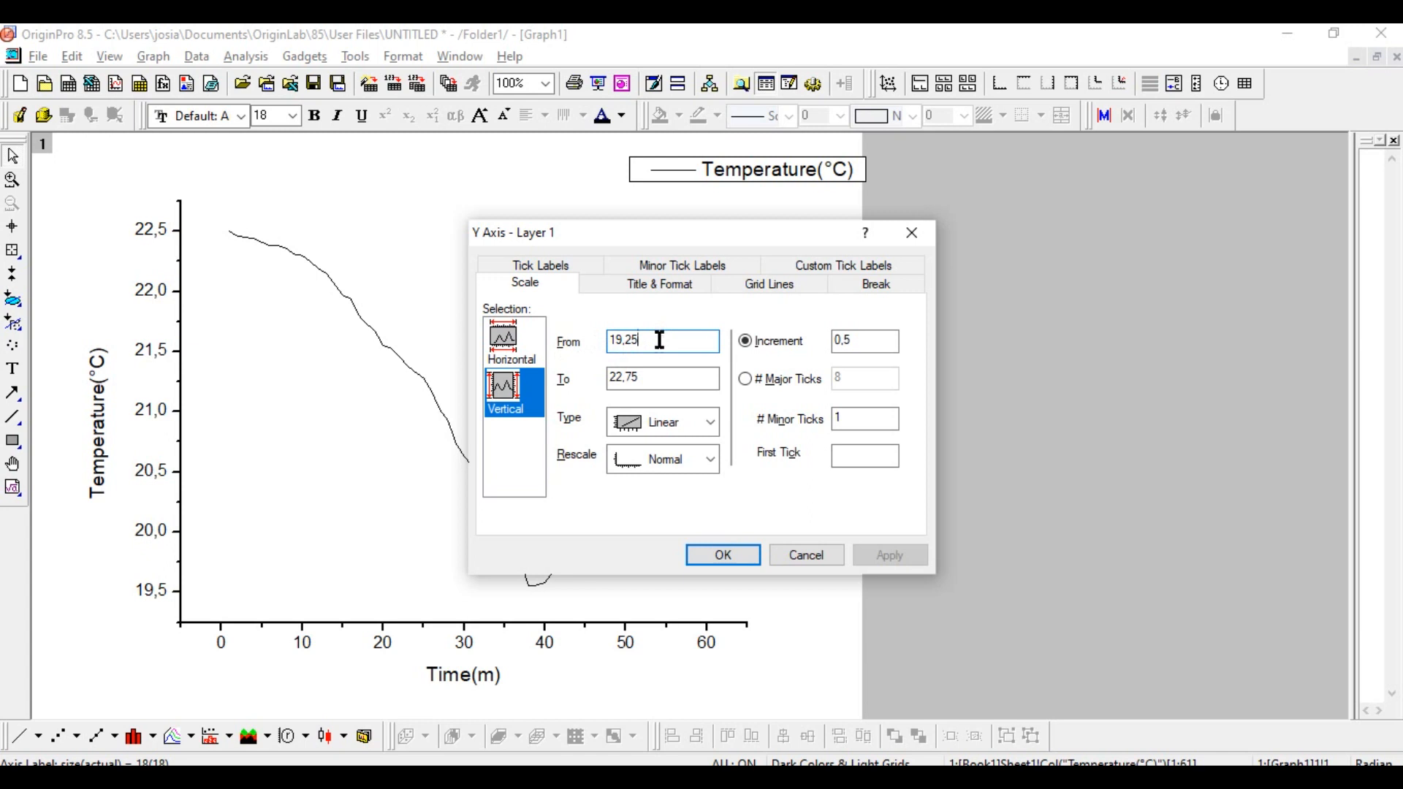
key("BackSpace")
key("BackSpace")
key("BackSpace")
key("BackSpace")
key("BackSpace")
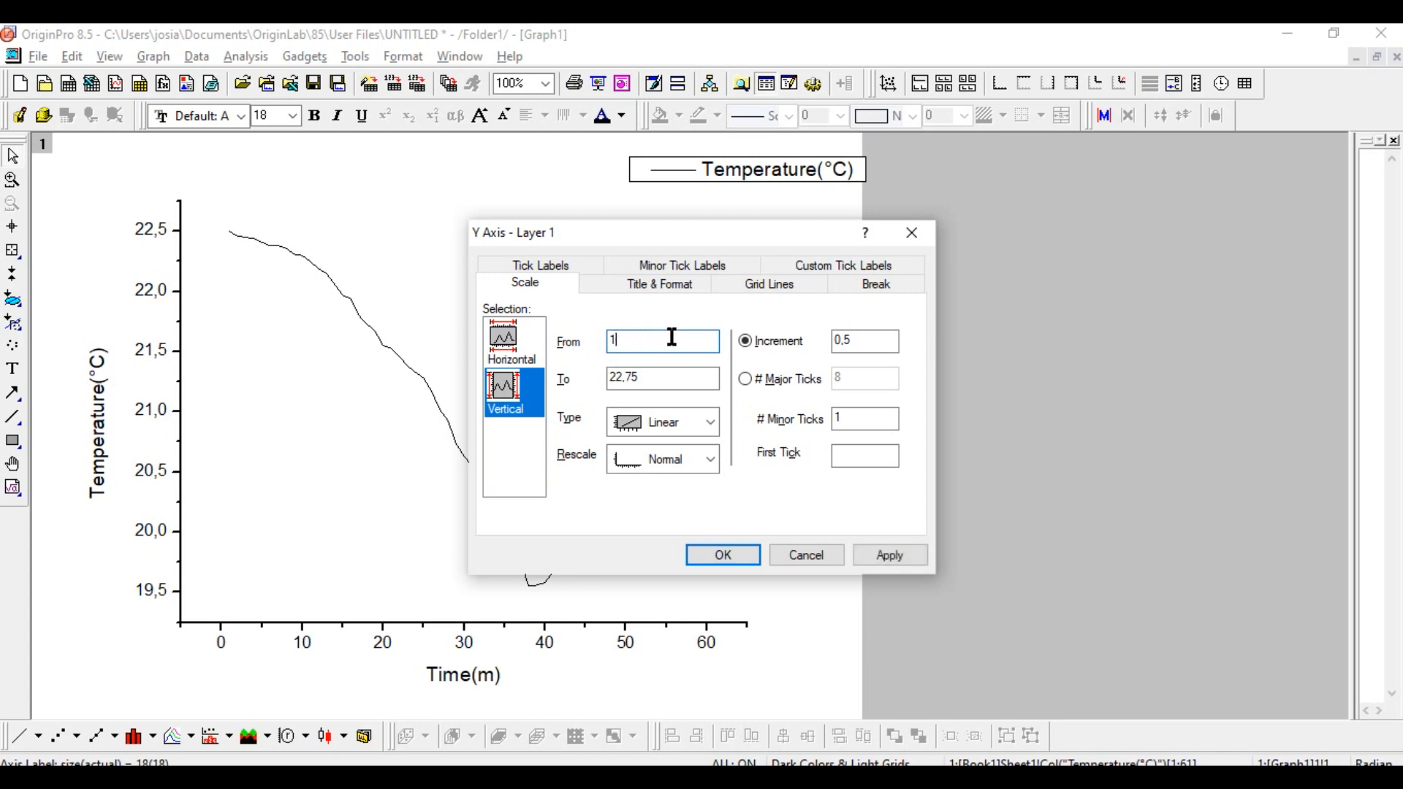
type("0")
left_click(687, 381)
key("BackSpace")
key("BackSpace")
key("BackSpace")
key("BackSpace")
key("BackSpace")
type("25")
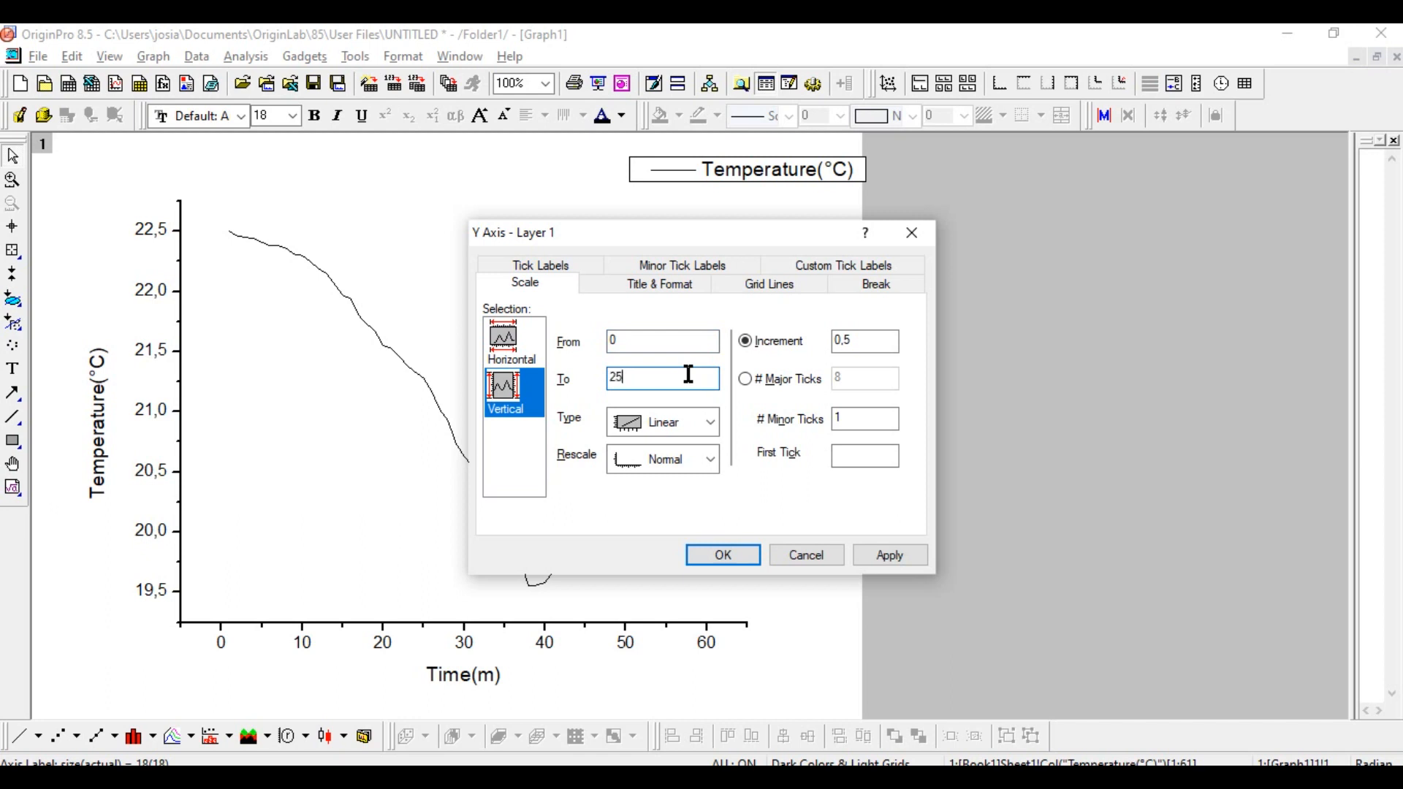
key("Return")
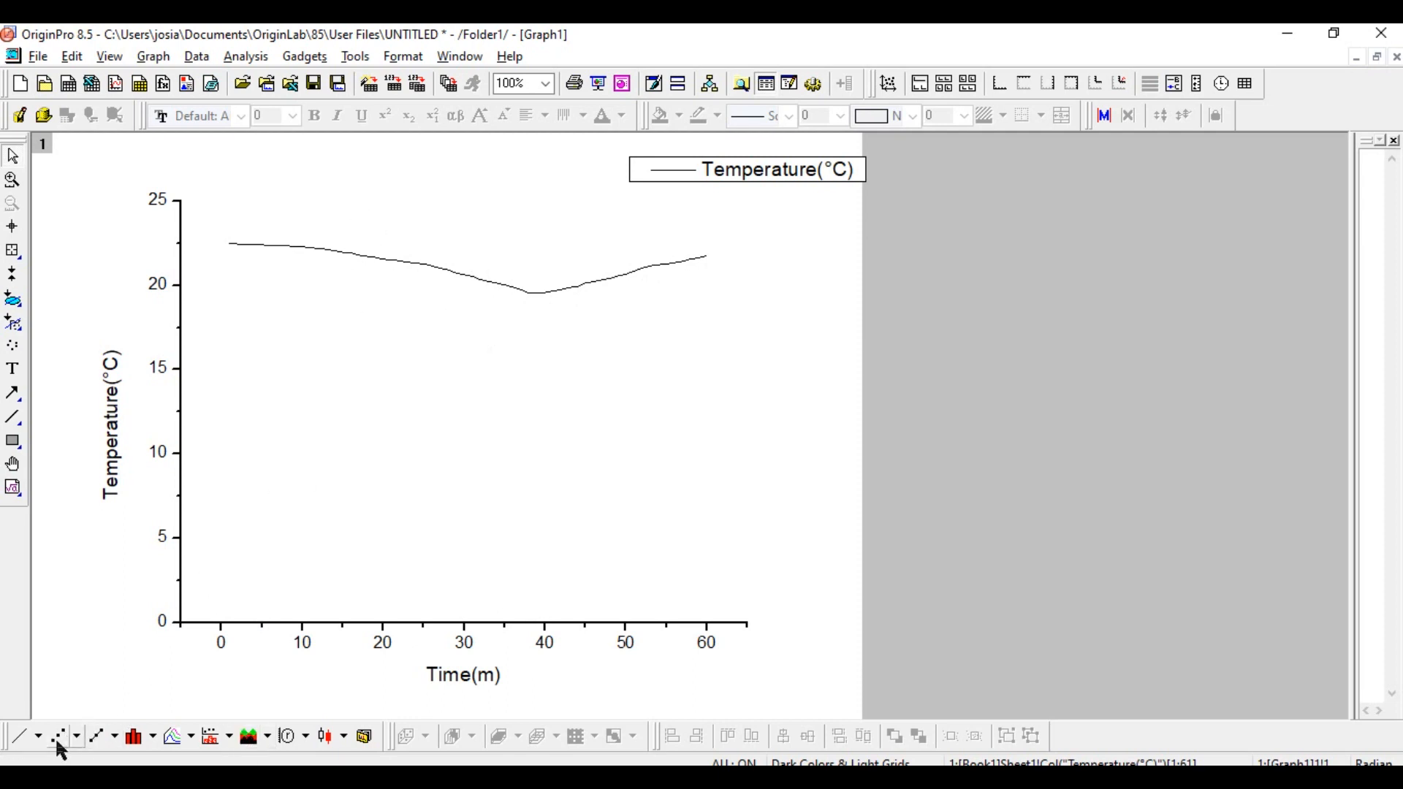
Step: Change the temperature curve to a scatter plot and return it to a line plot
left_click(463, 271)
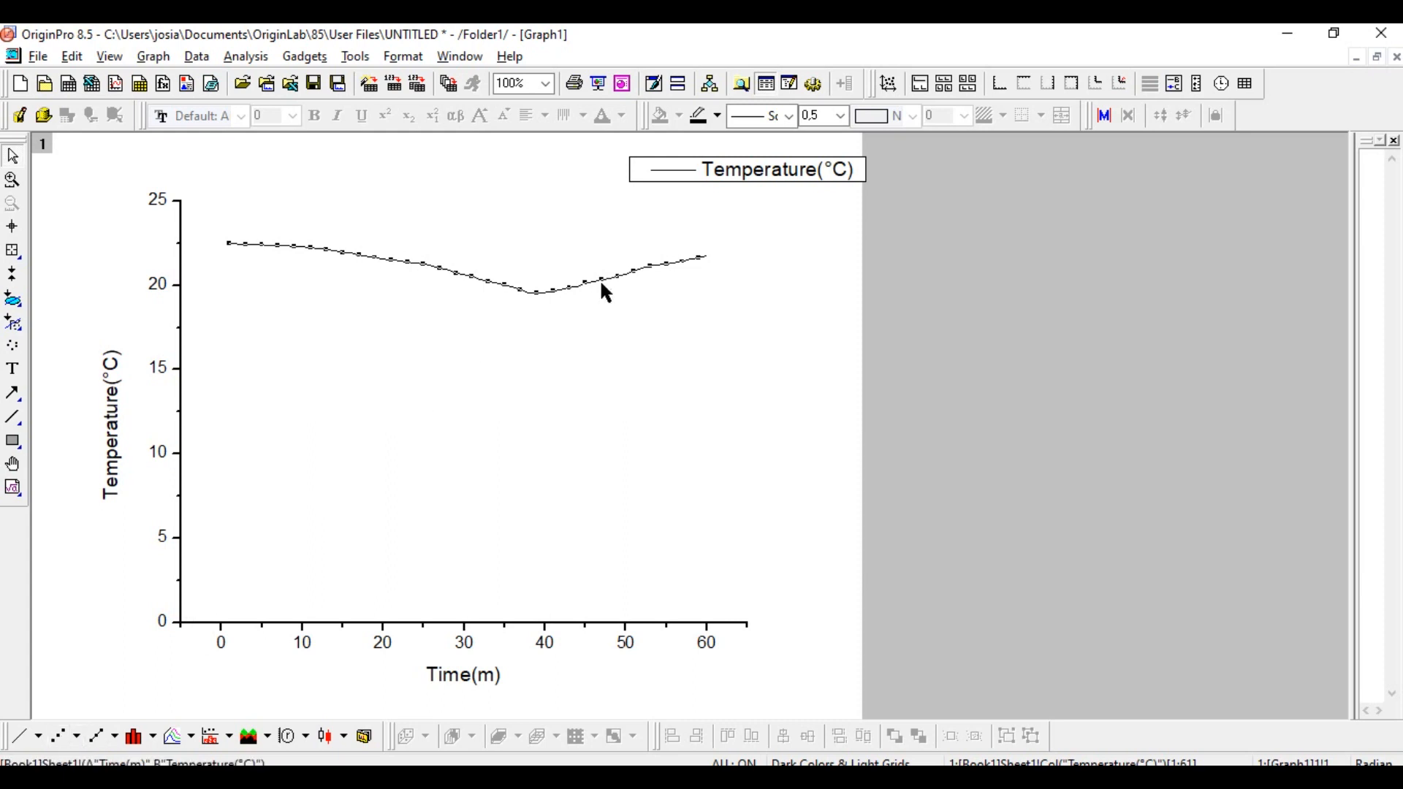
left_click(64, 736)
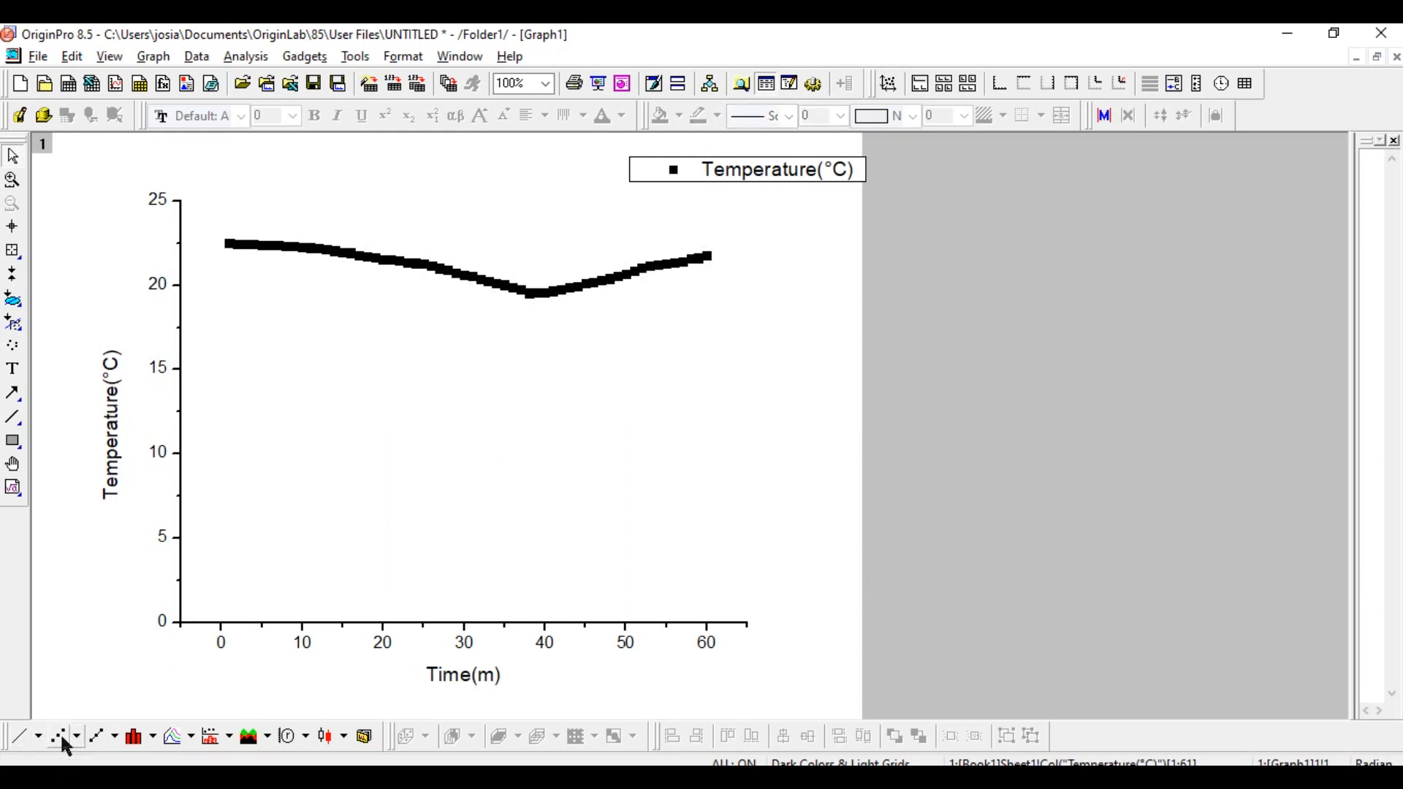
left_click(19, 734)
Step: Set the temperature curve's line width to 3 and undo that change
left_click(563, 287)
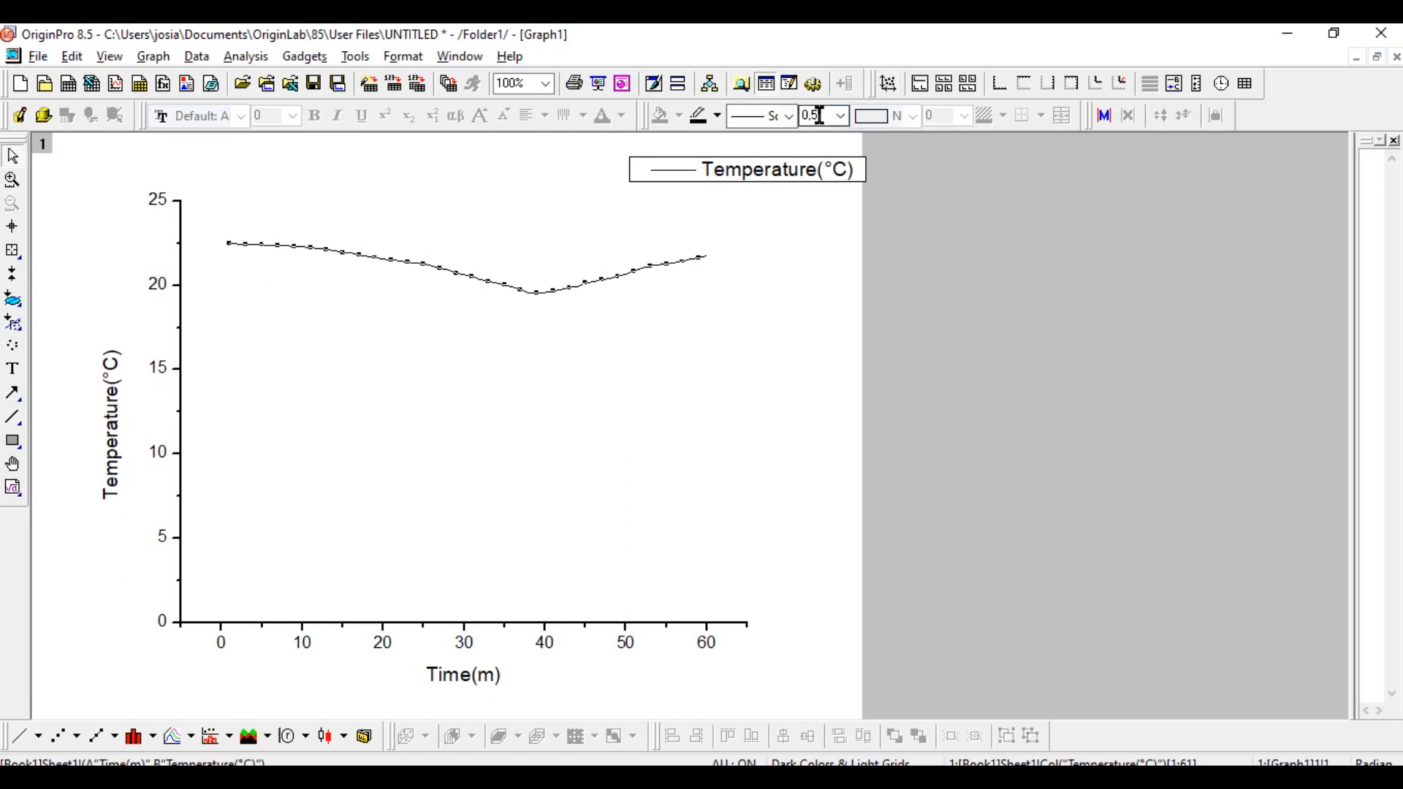
left_click(843, 117)
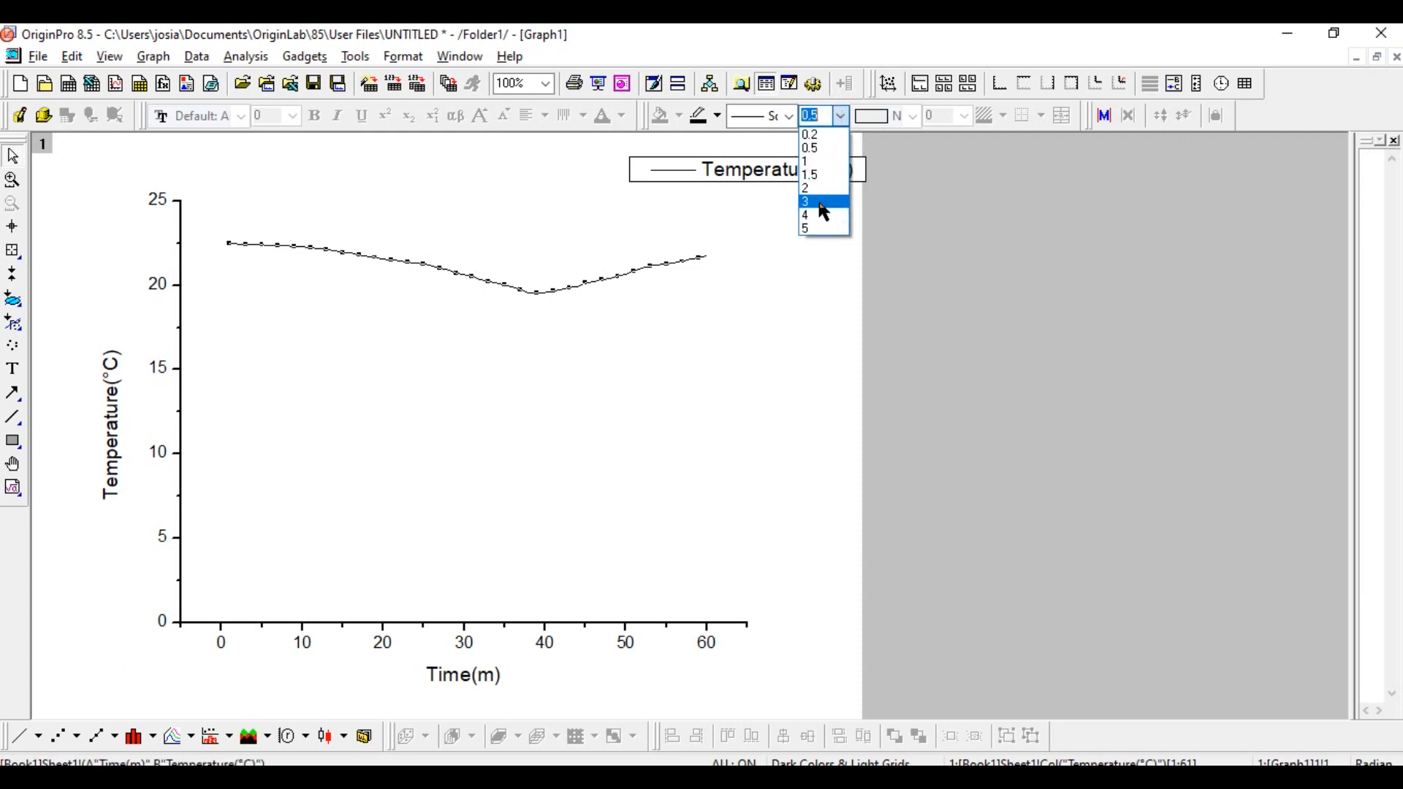
left_click(821, 205)
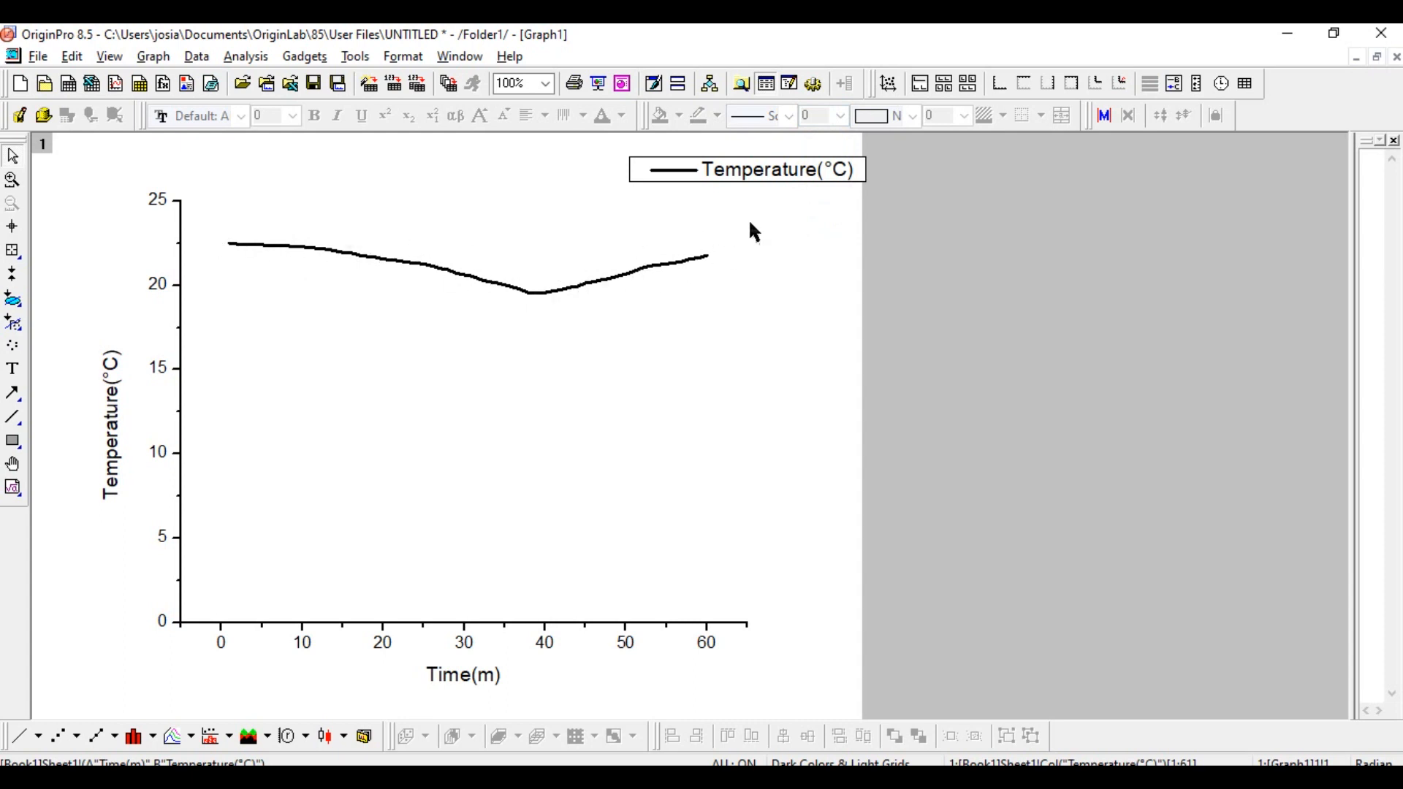
left_click(76, 59)
left_click(103, 87)
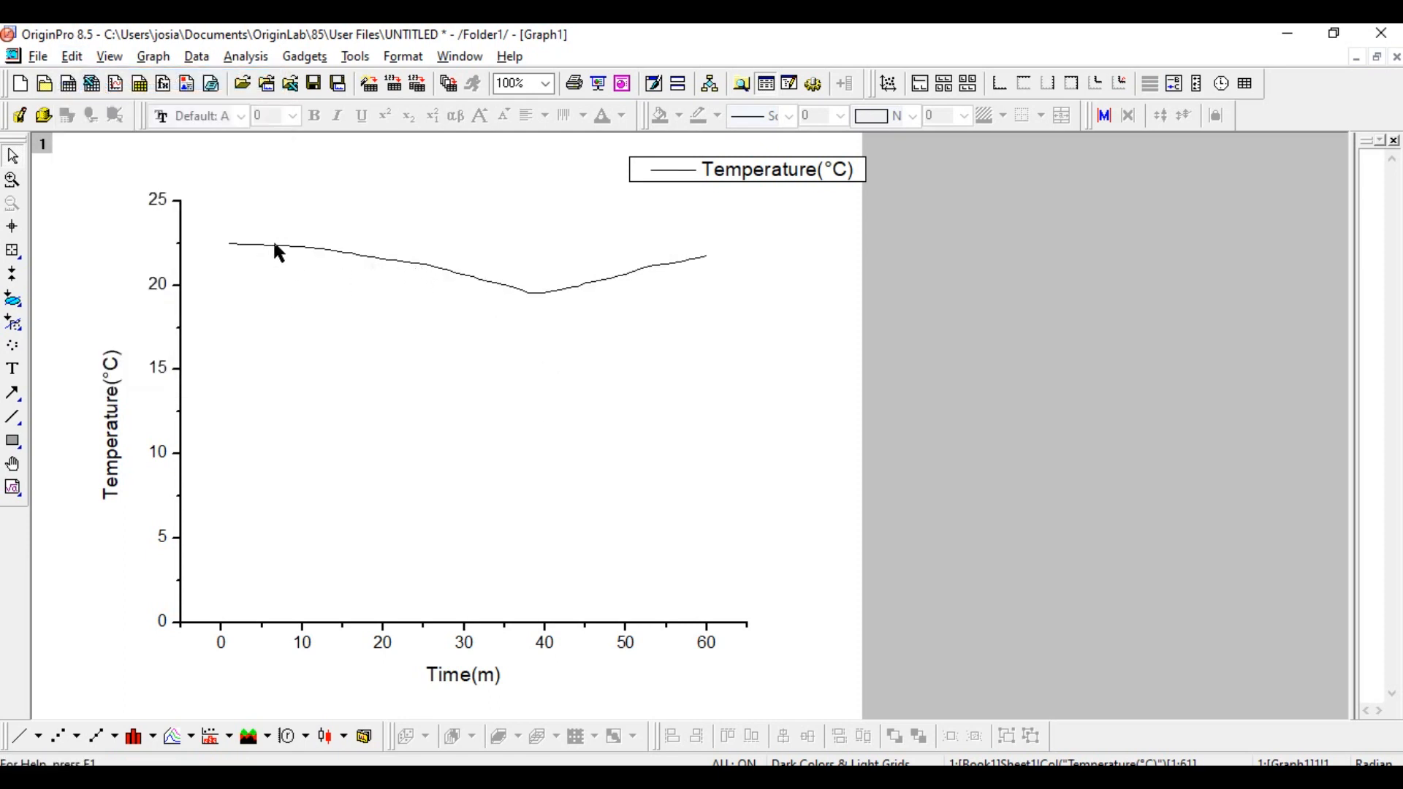
Step: Set the temperature curve's line width to 3 and its color to red
double_click(464, 274)
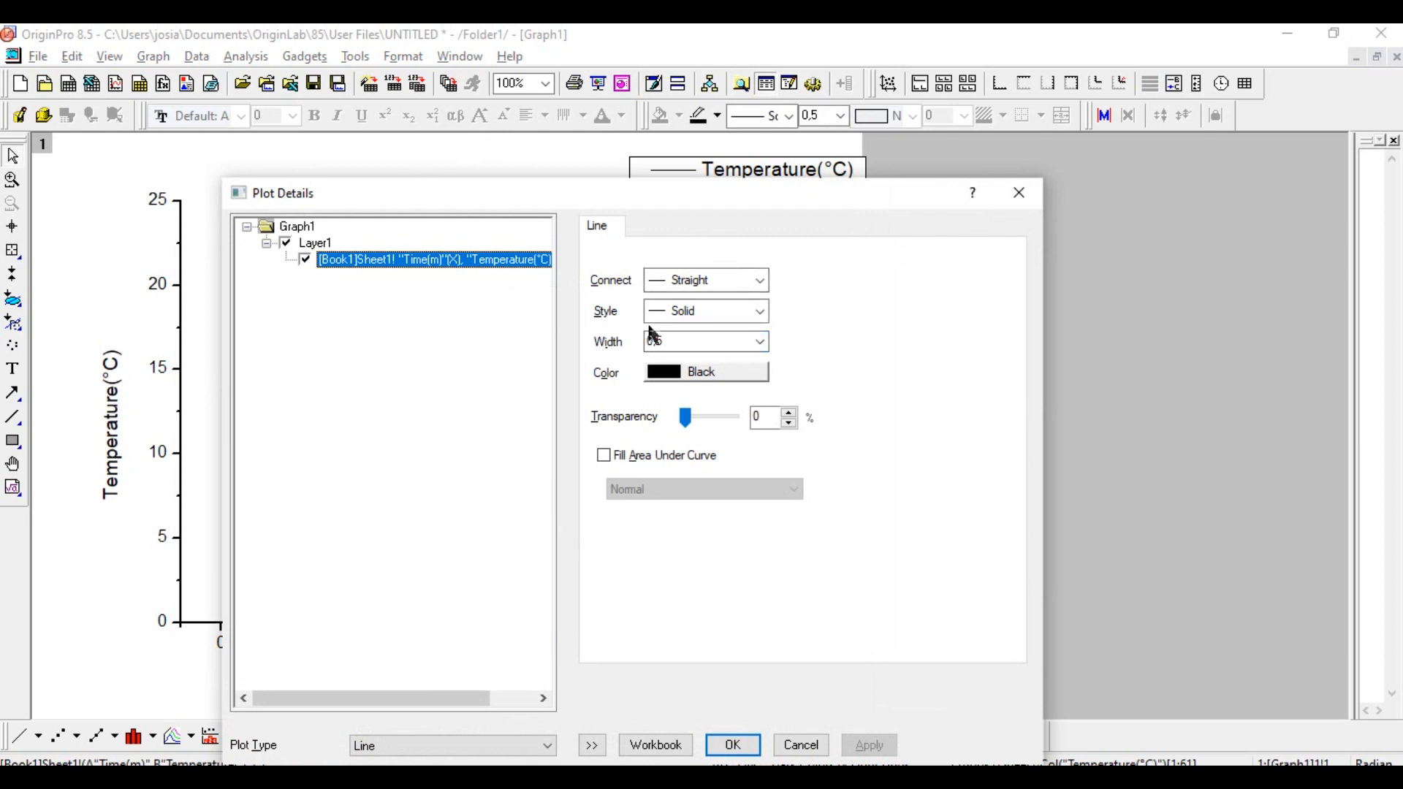
left_click(757, 312)
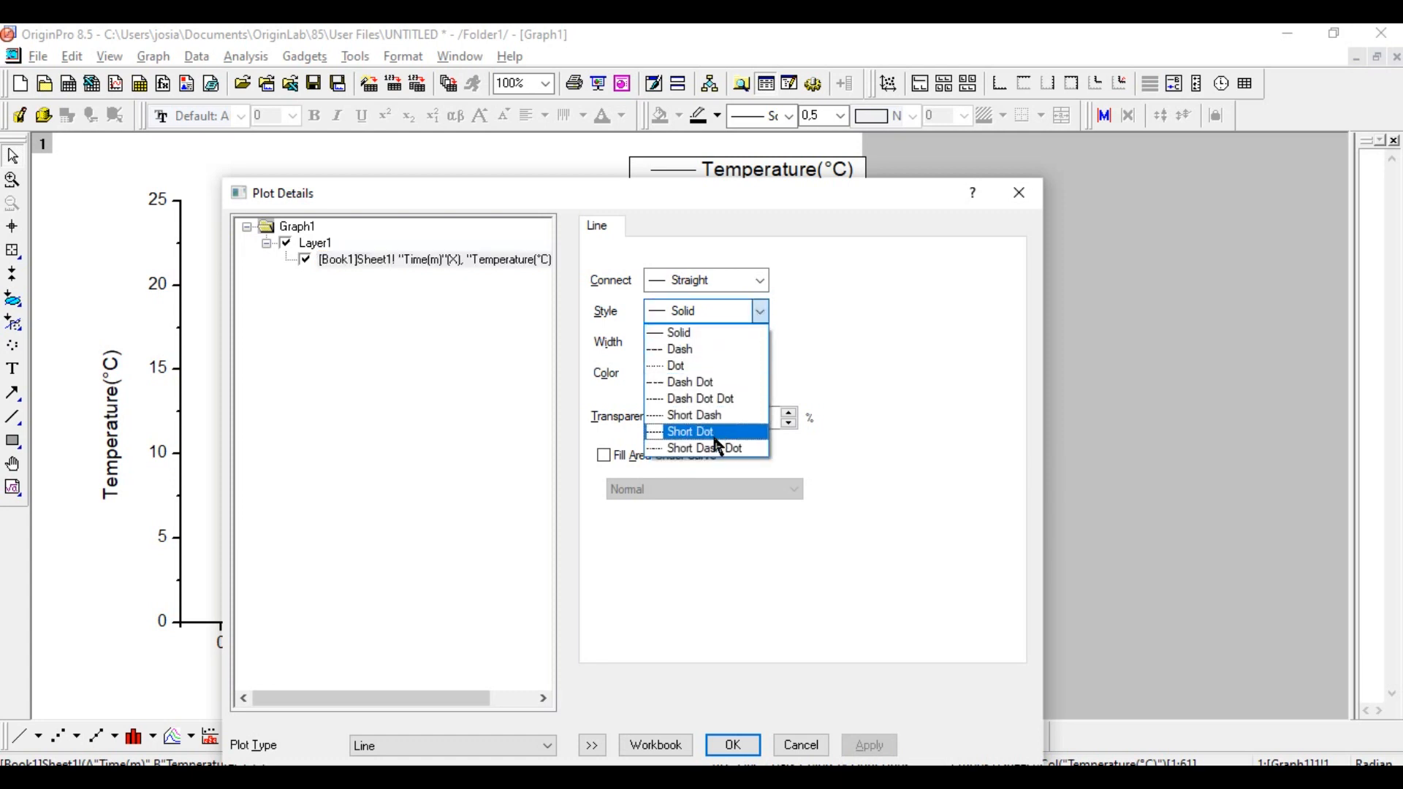
left_click(840, 319)
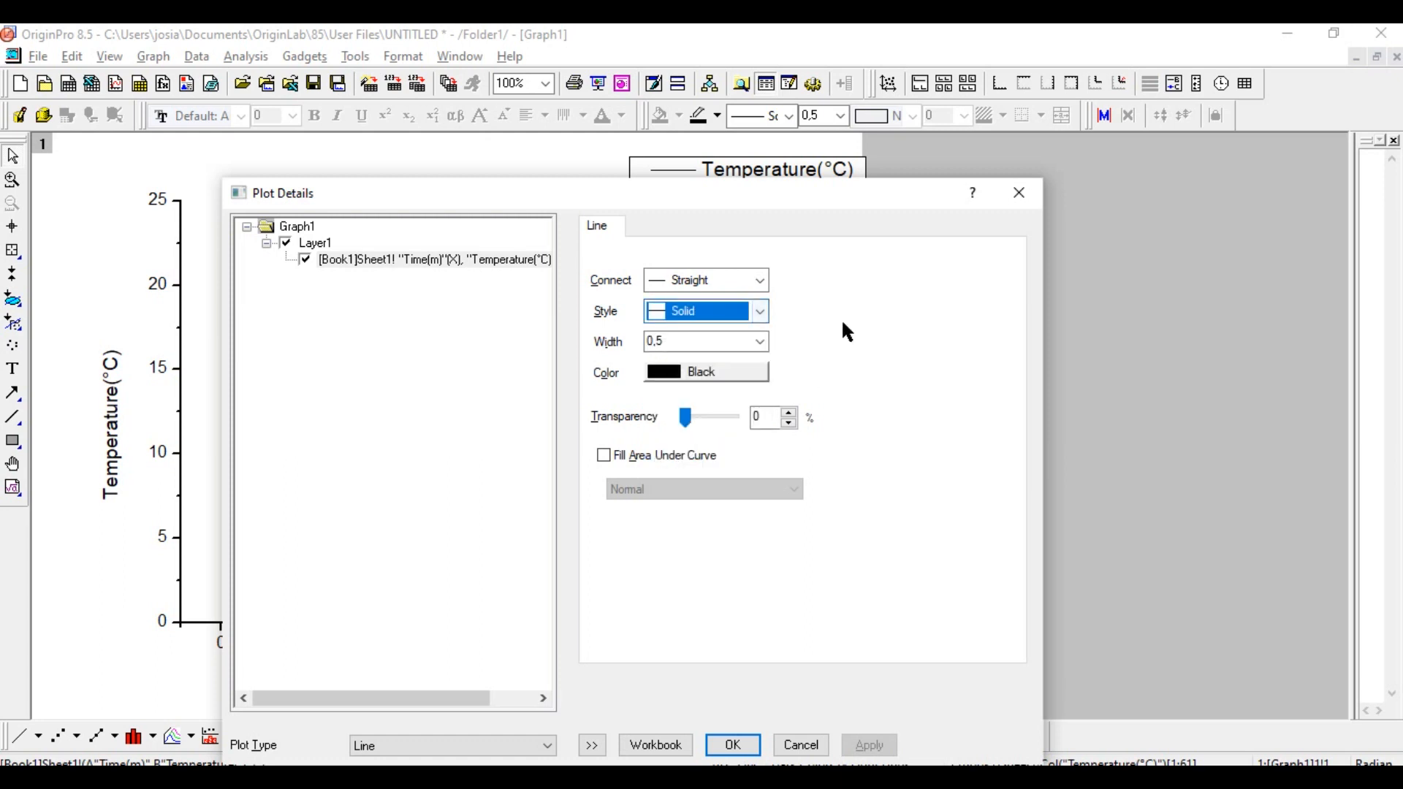
left_click(760, 340)
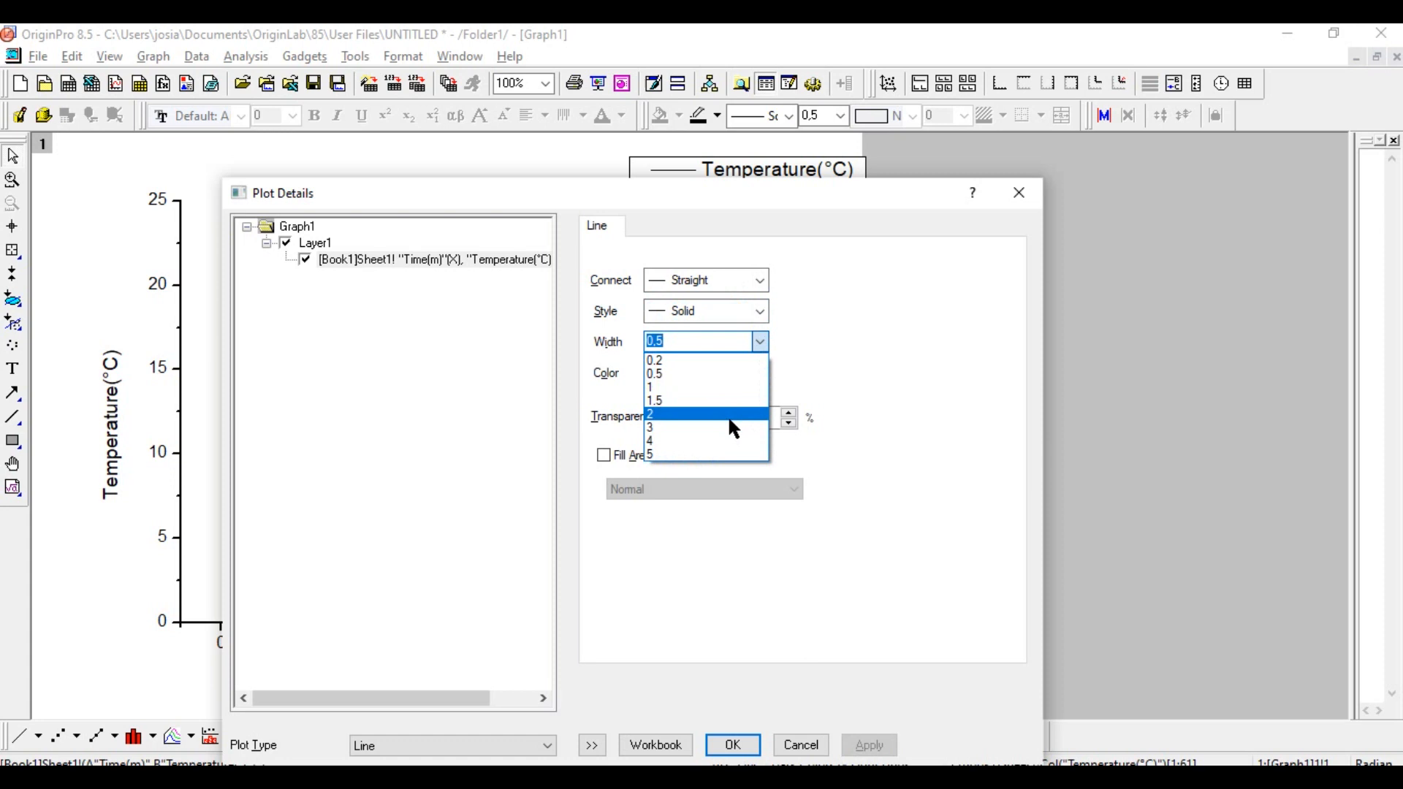
left_click(672, 430)
left_click(720, 371)
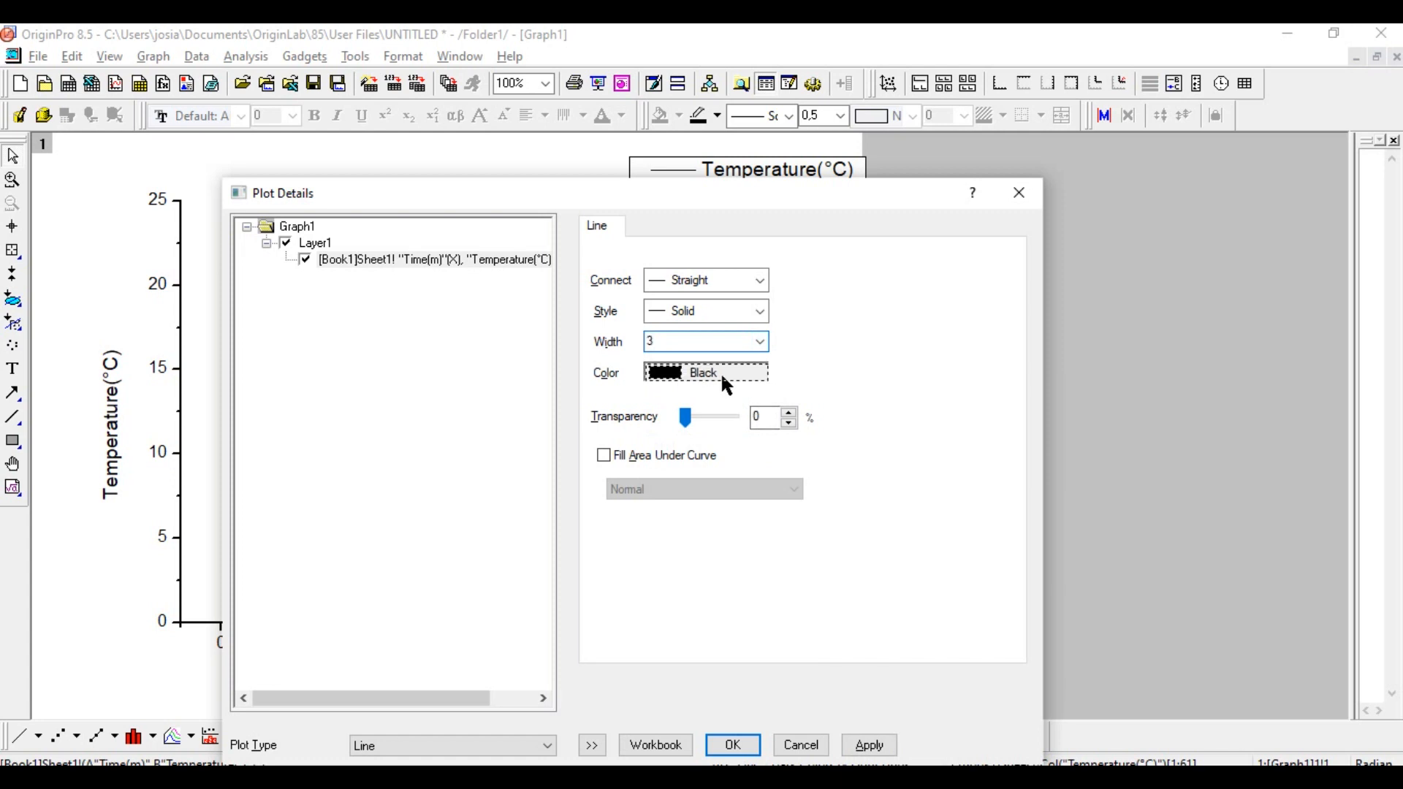
mouse_move(726, 394)
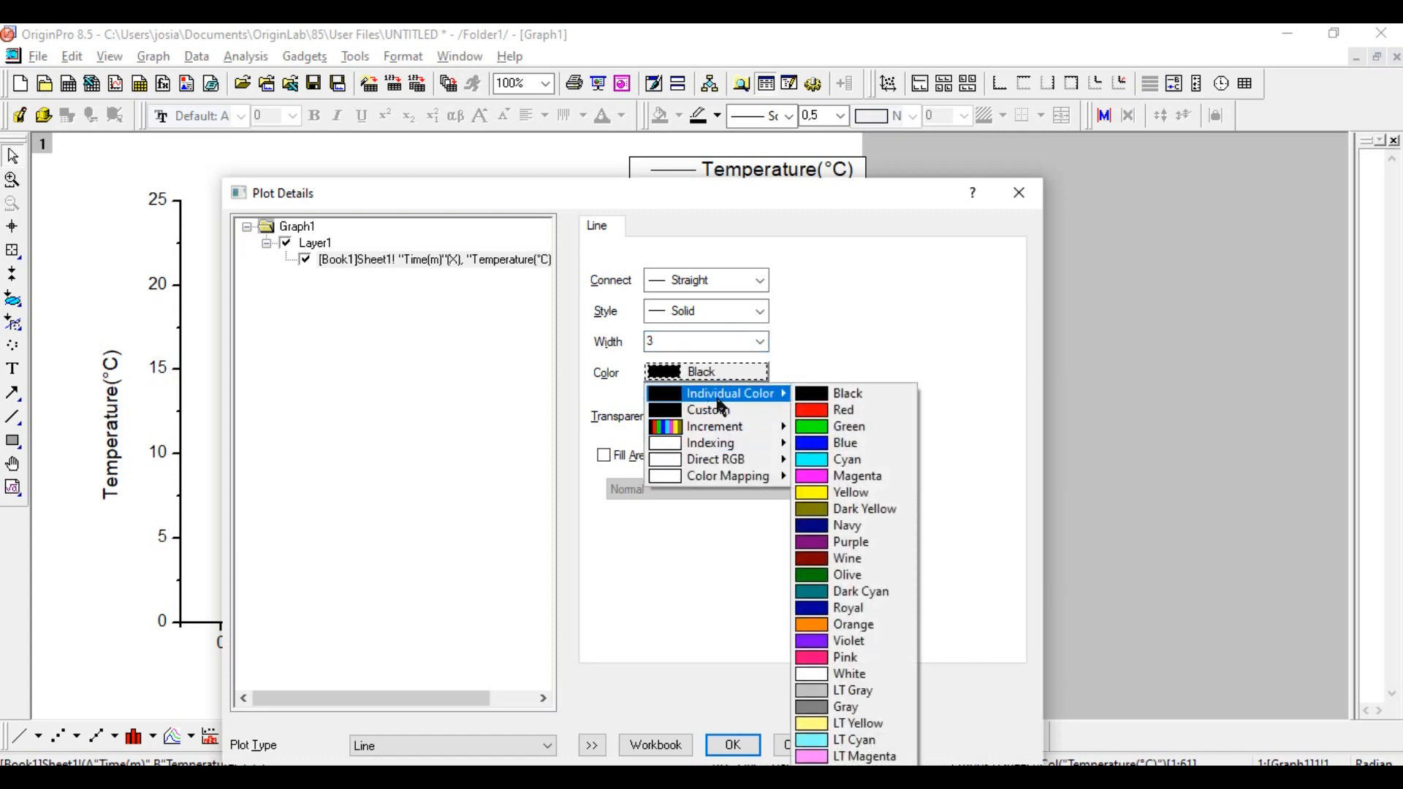
left_click(840, 410)
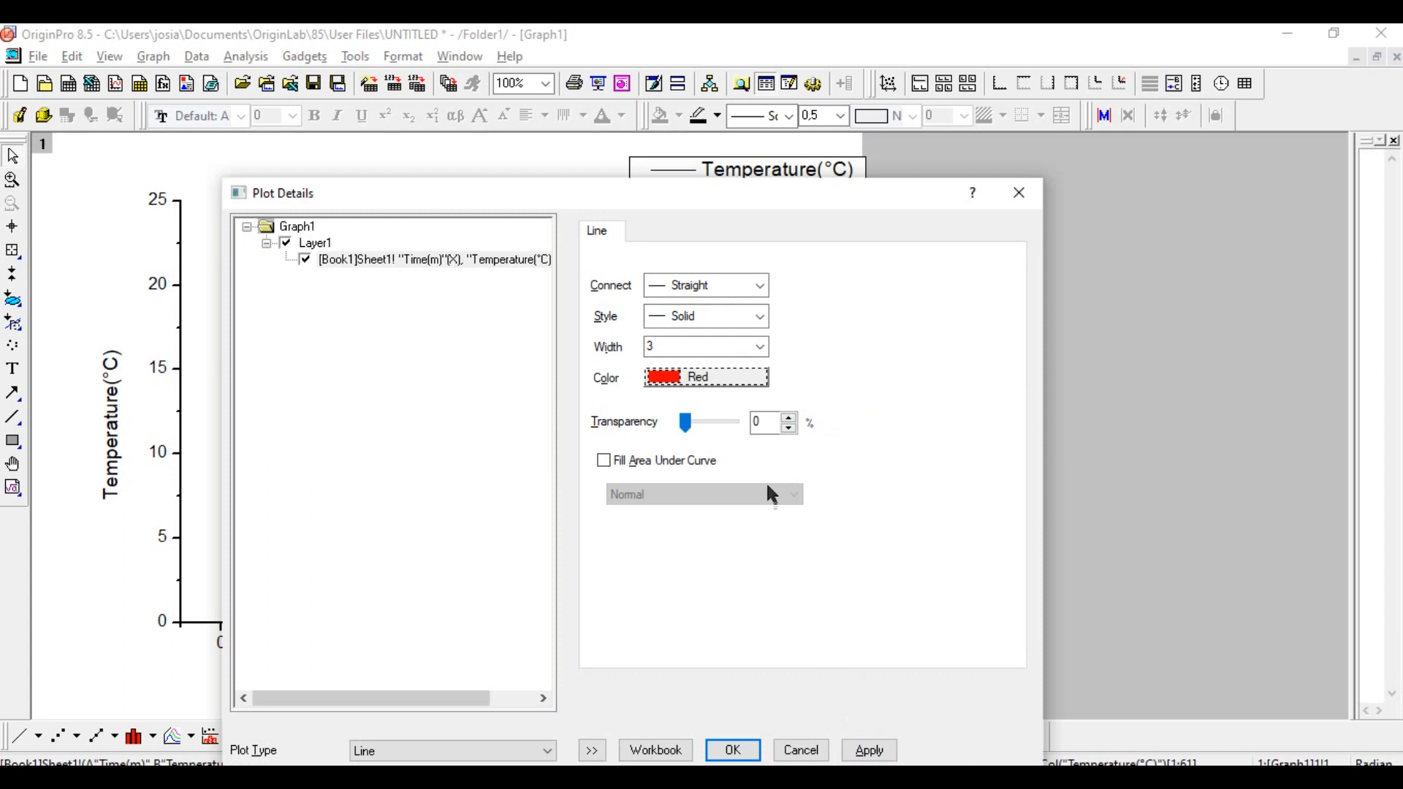
left_click(734, 750)
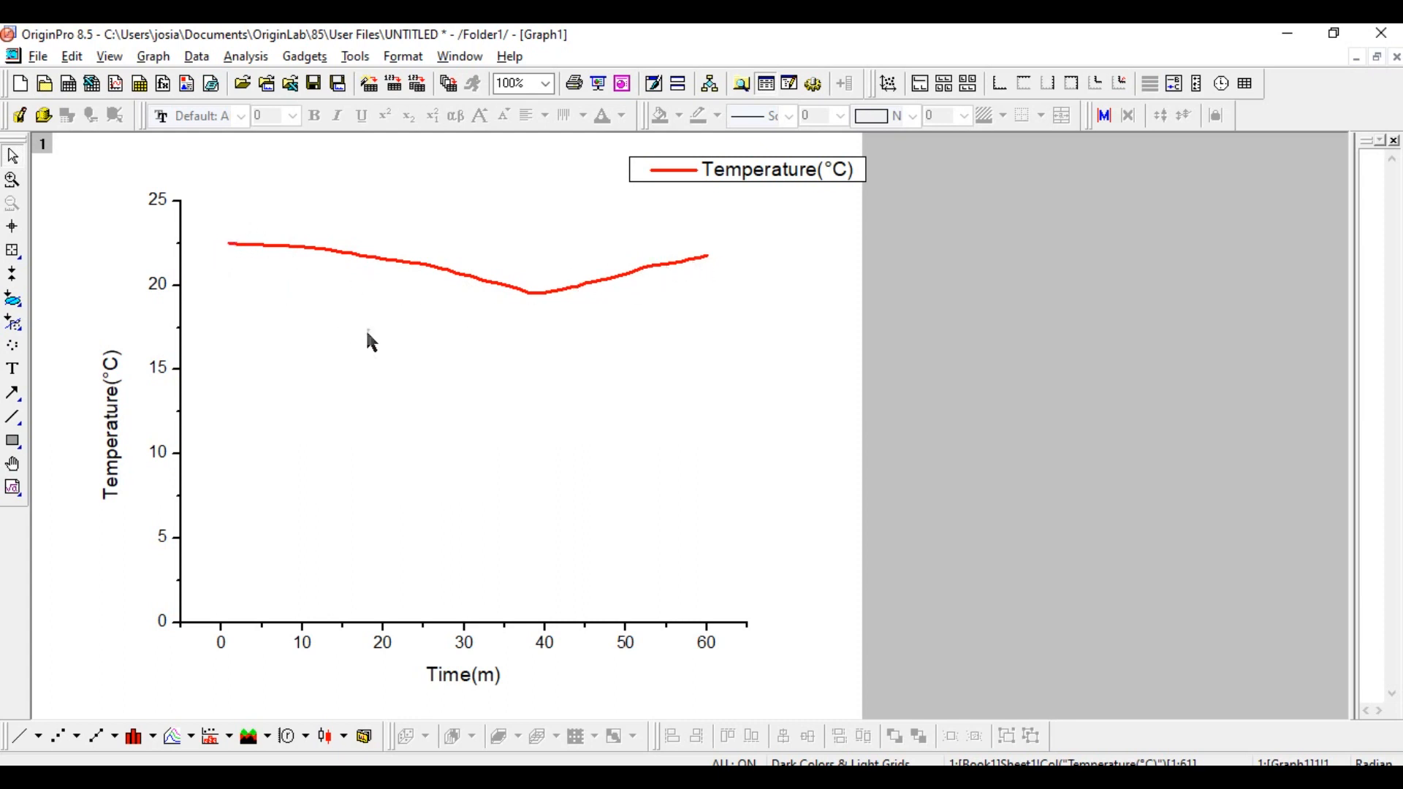
Step: Replace the Y axis title's text with Temperature(°C) and make it bold
left_click(118, 400)
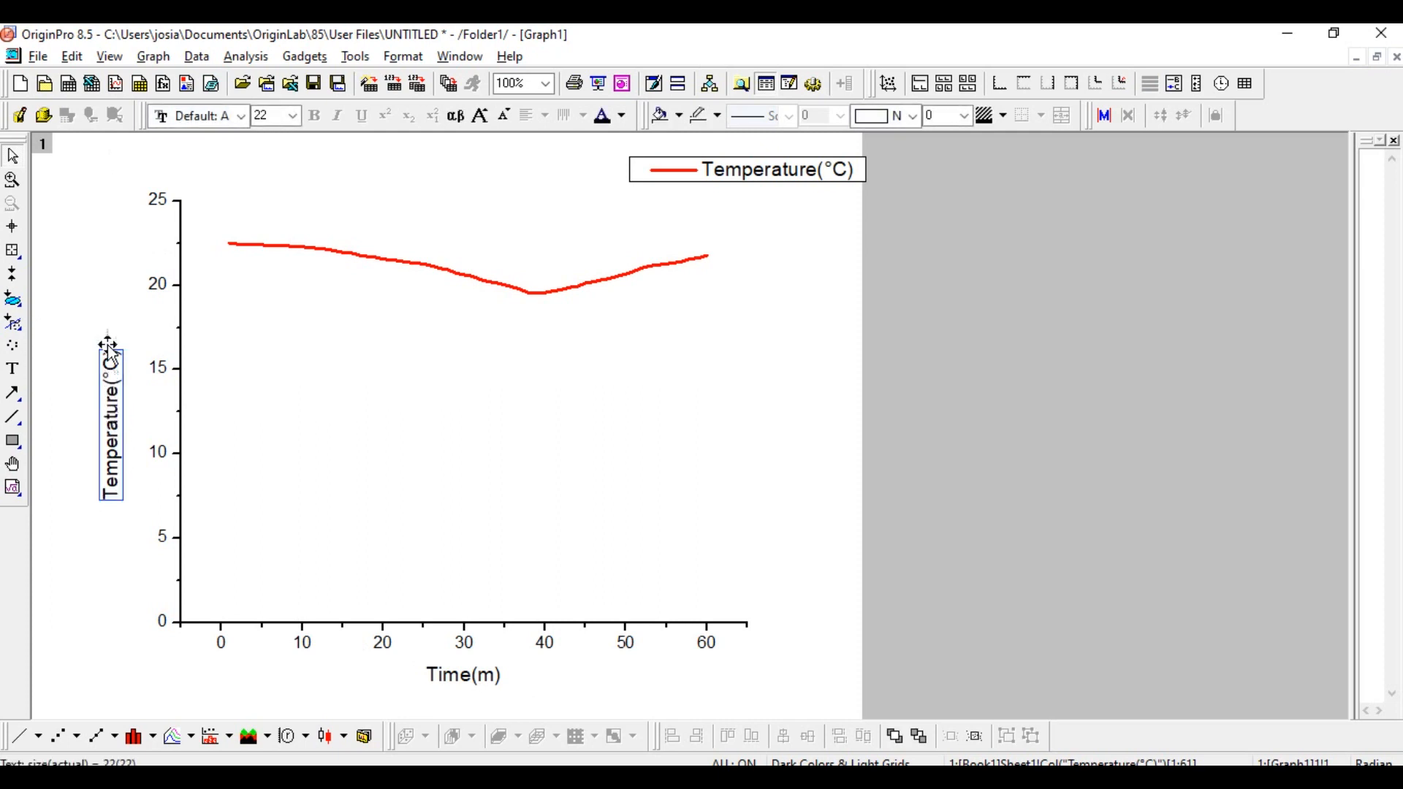
double_click(111, 387)
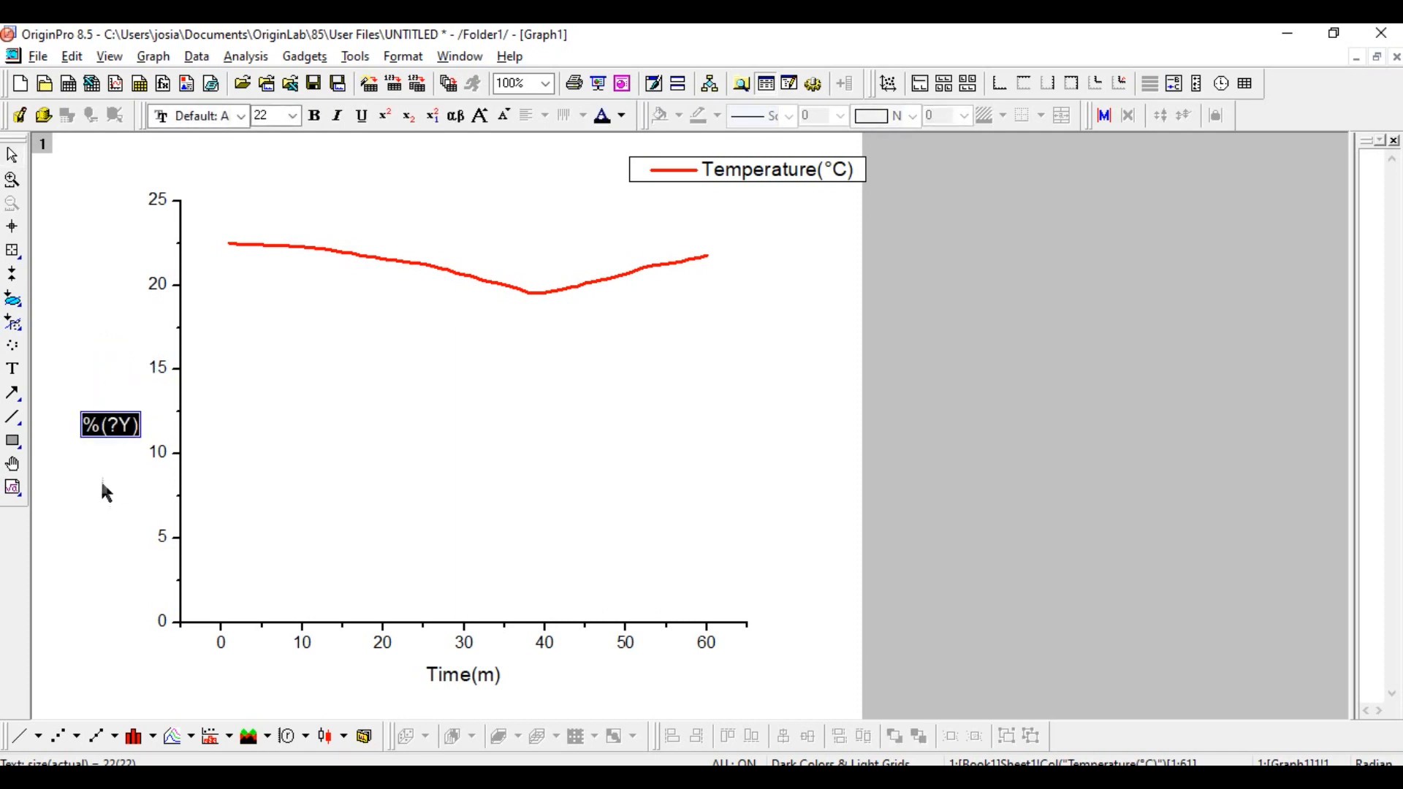
left_click(100, 427)
type("Temperature")
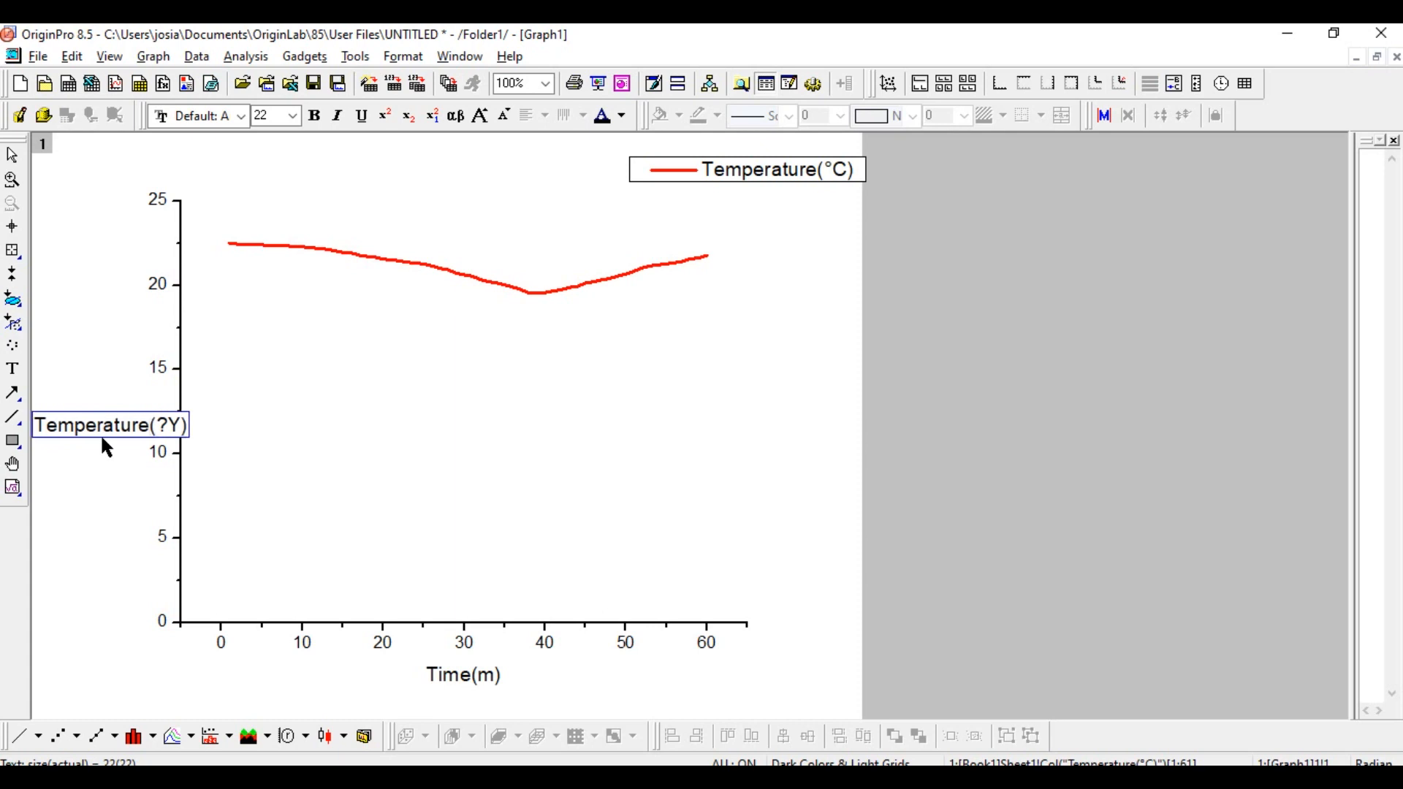
left_click(178, 427)
key("BackSpace")
key("BackSpace")
type("°C")
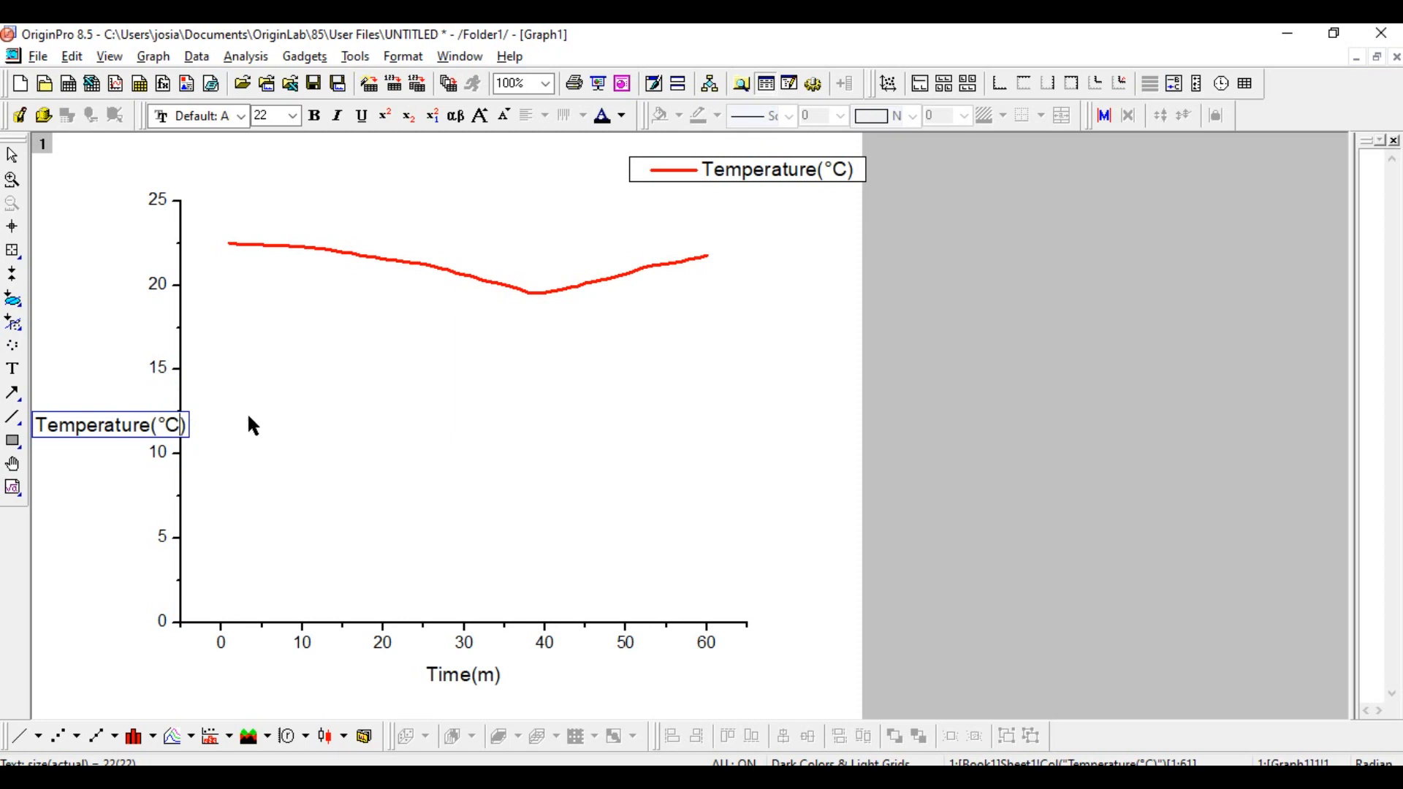
left_click_drag(37, 430, 193, 425)
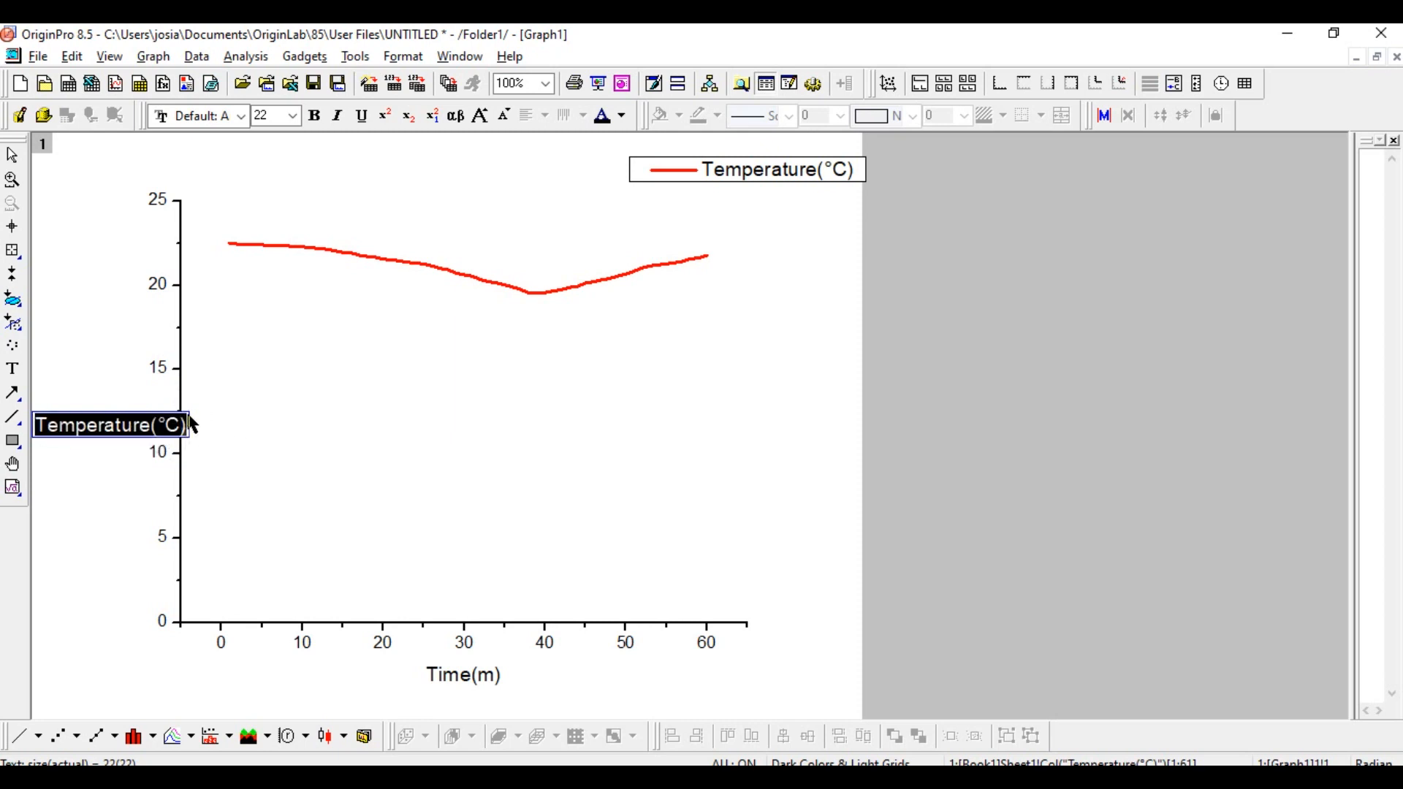
left_click(317, 120)
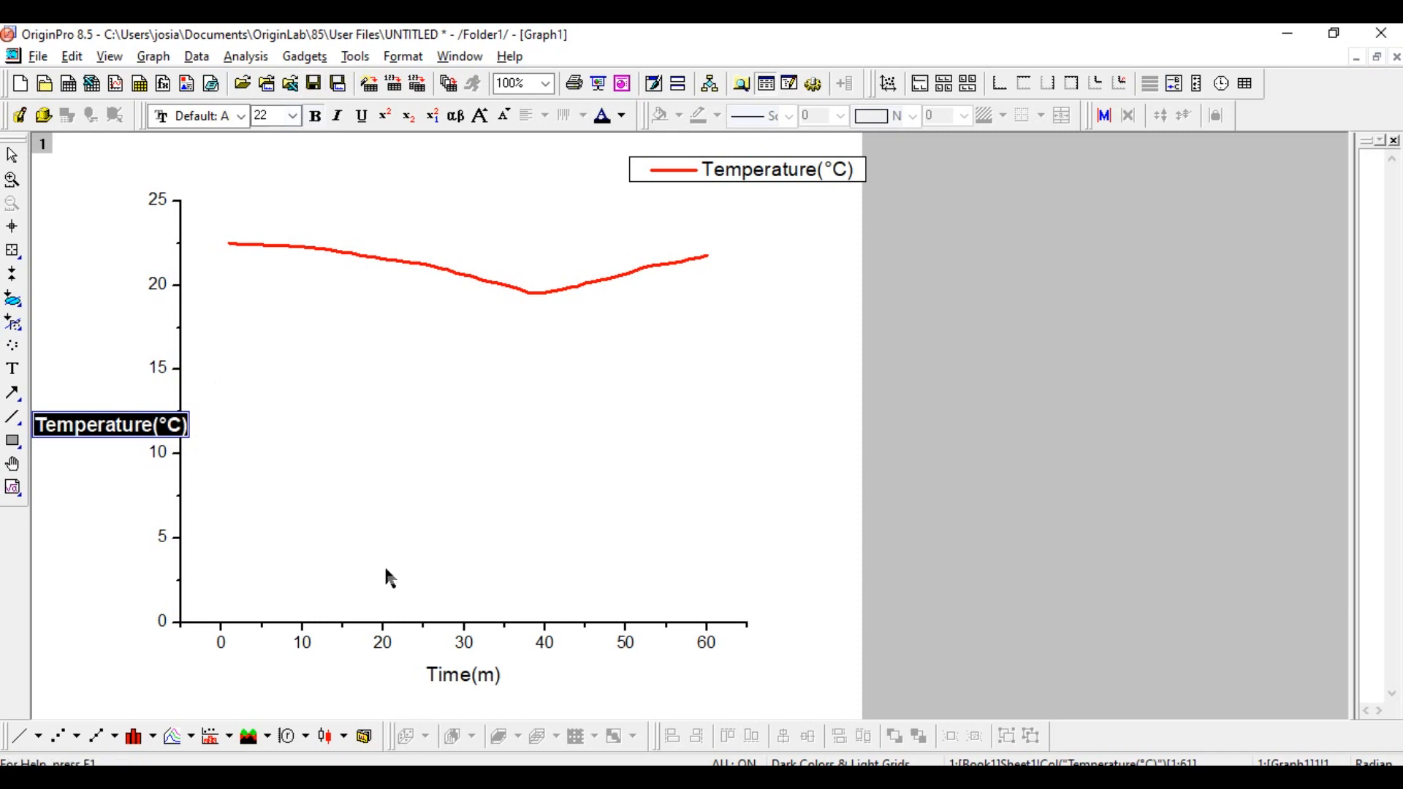
left_click(368, 498)
Step: Replace the X axis title's text with Time (min)
left_click(471, 680)
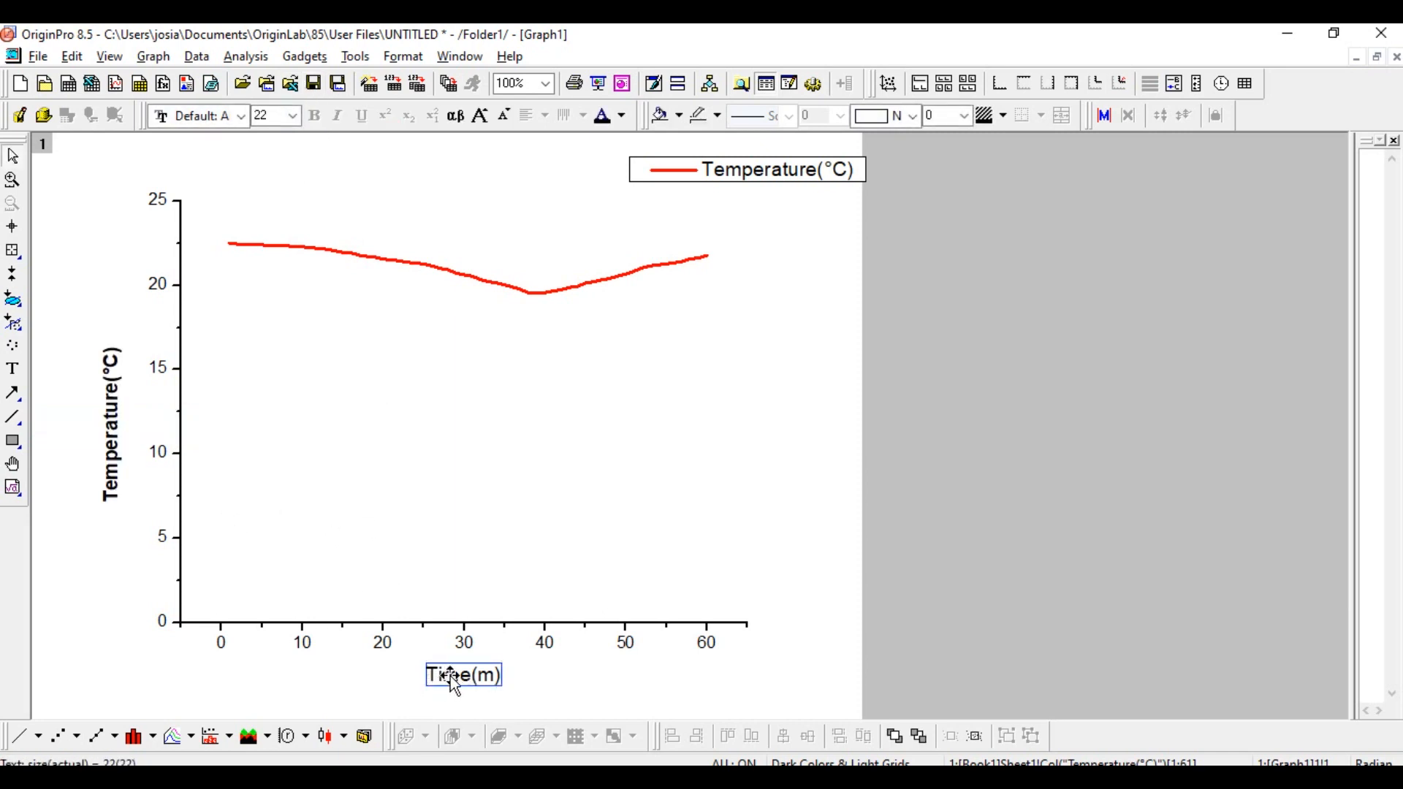
double_click(450, 677)
left_click_drag(431, 675, 498, 692)
key("Delete")
type("Time (min)")
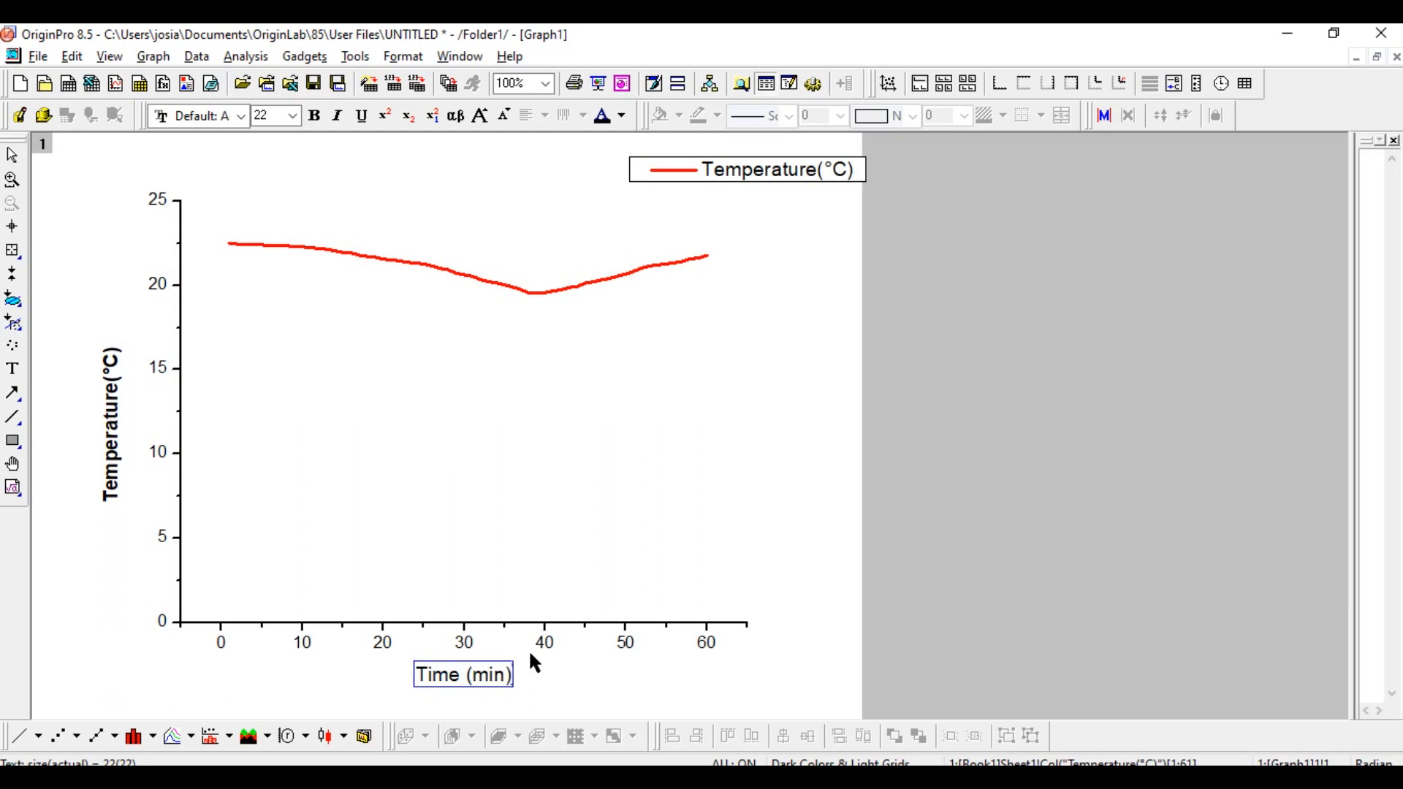
Step: Make the X axis title bold and set its font size to 28
left_click_drag(418, 674, 514, 675)
left_click(314, 115)
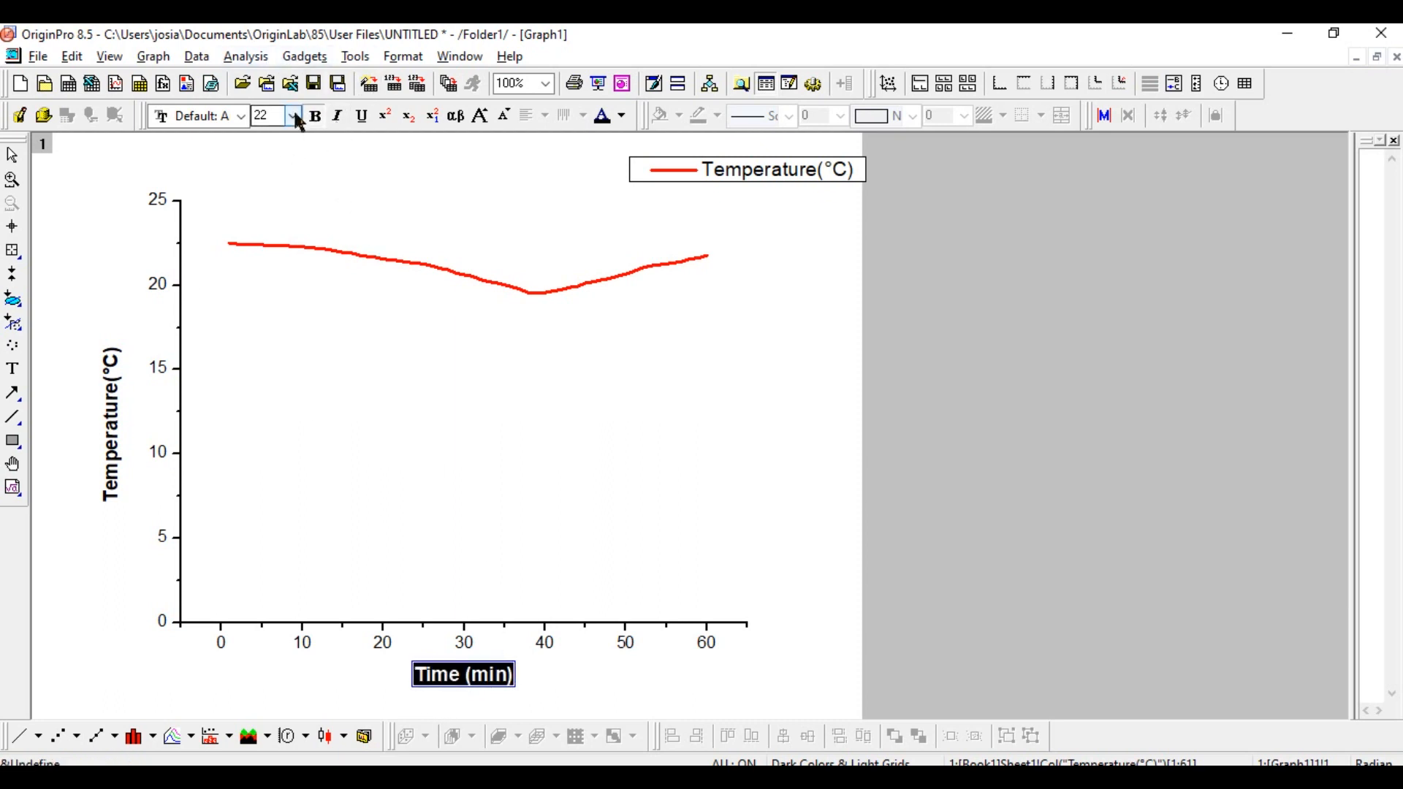
left_click(292, 115)
left_click(282, 359)
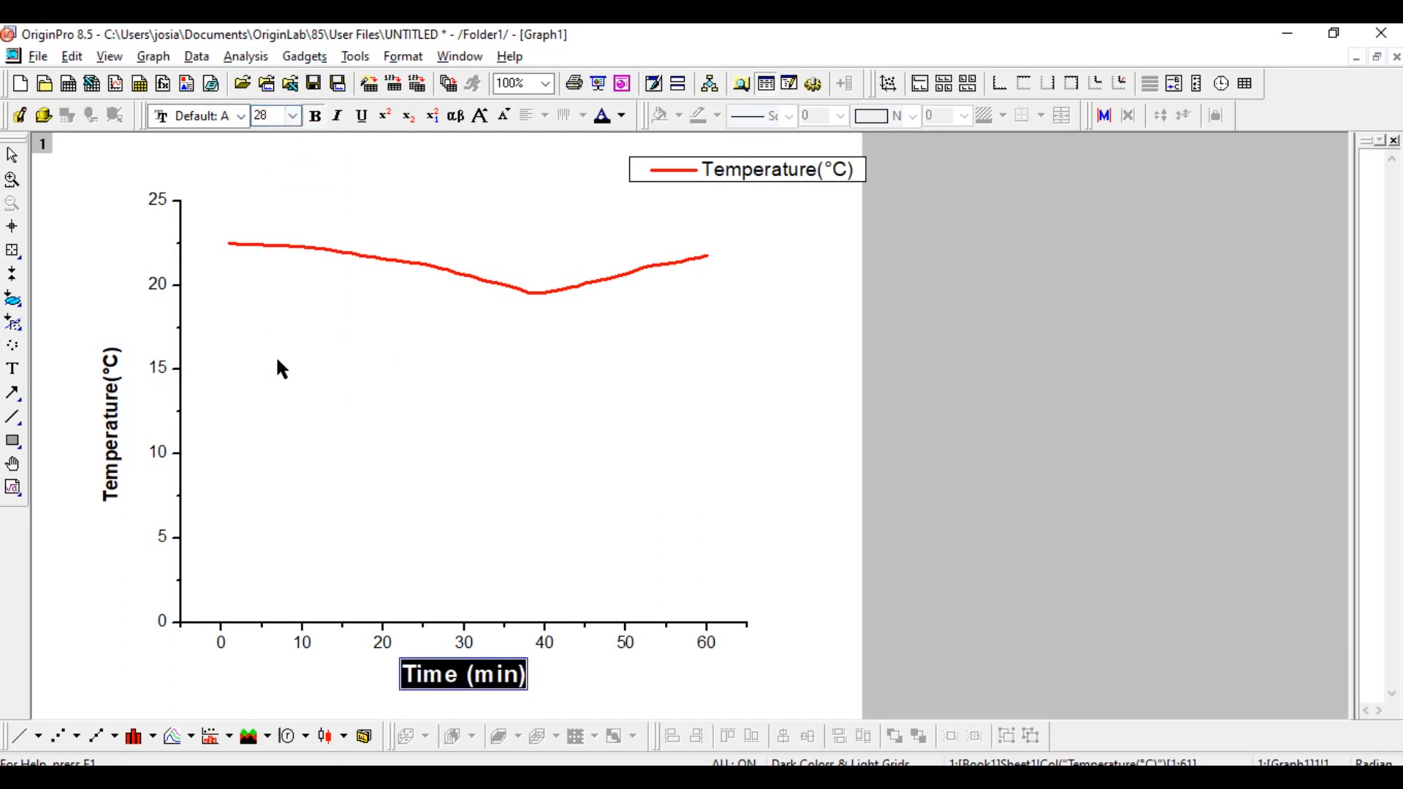
Step: Set the Y axis title's font size to 28
left_click(117, 374)
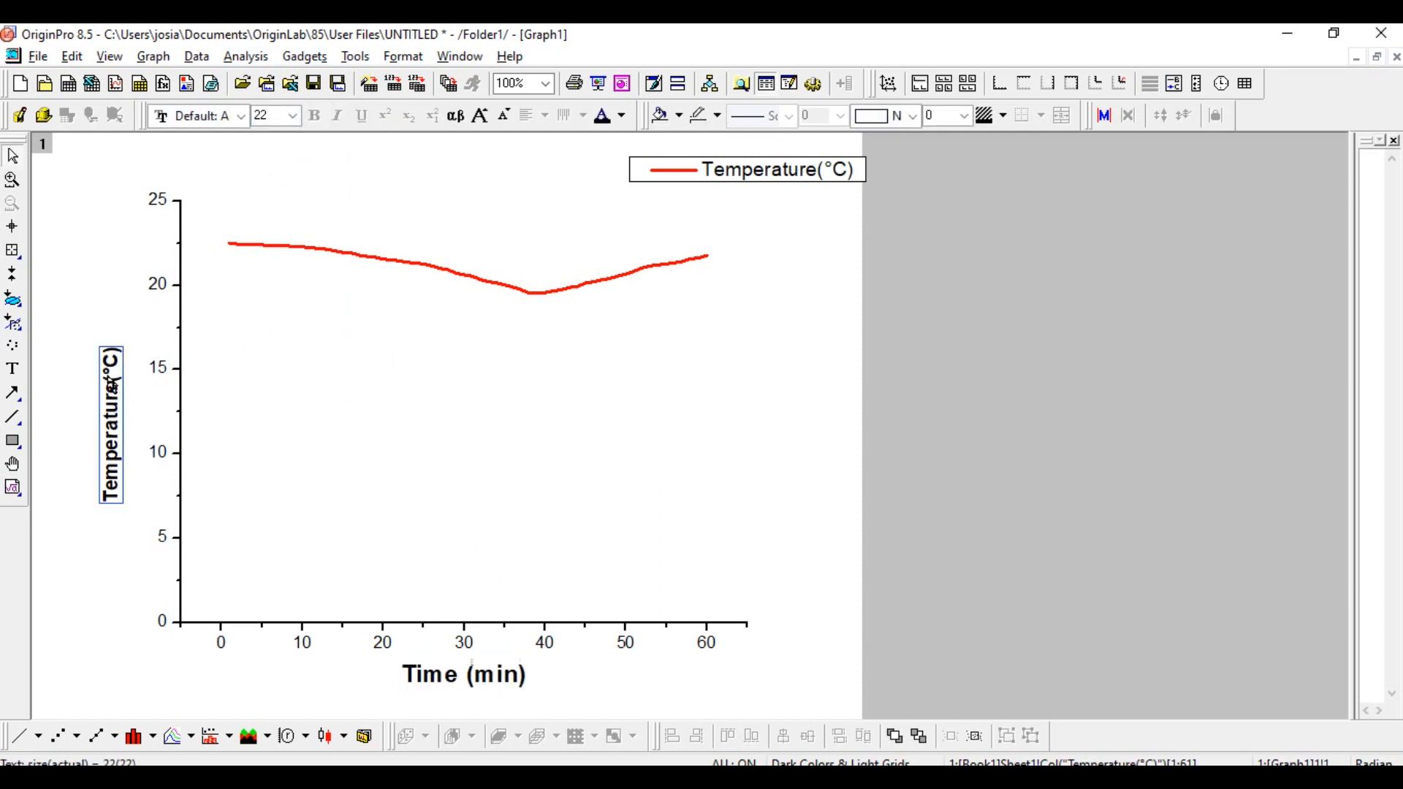
left_click(293, 115)
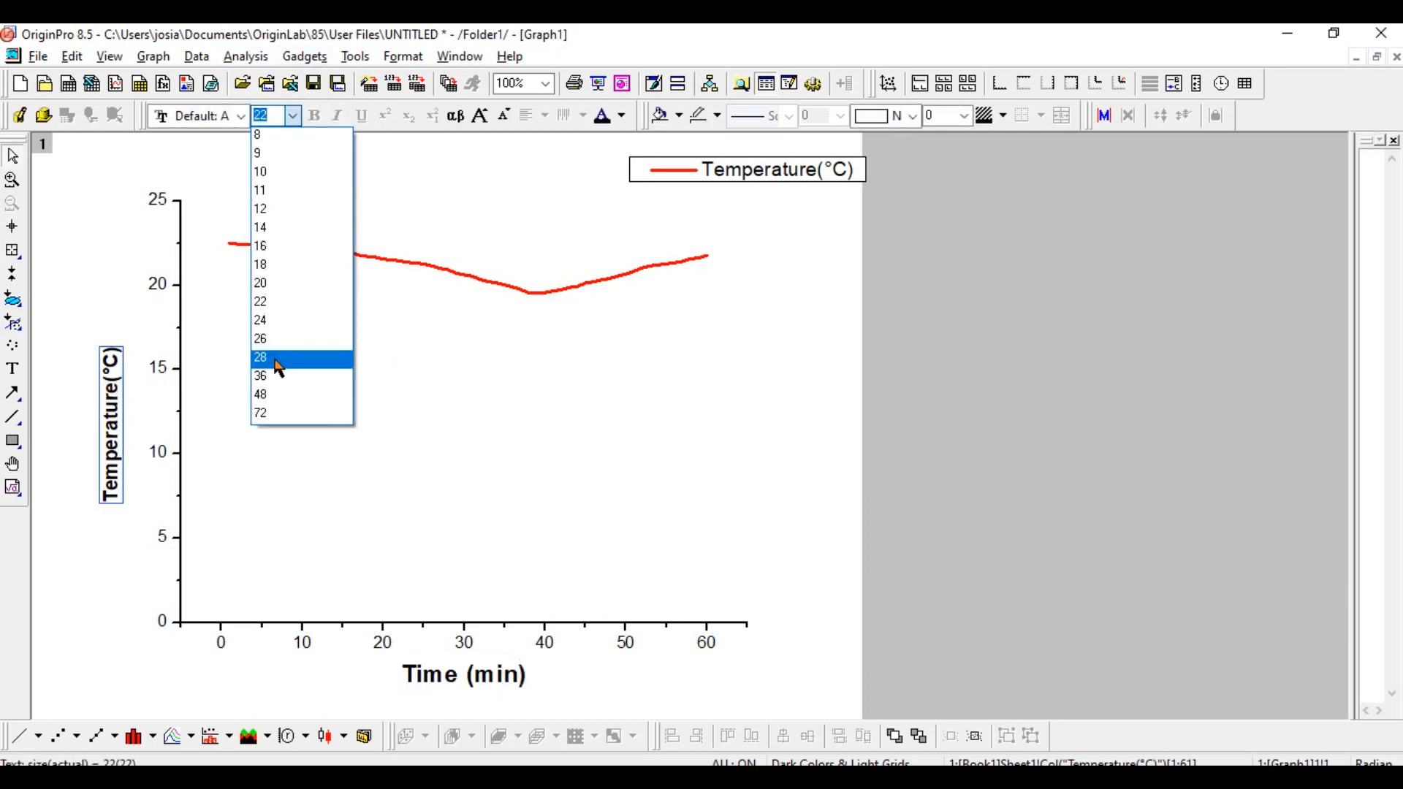
left_click(276, 361)
left_click(649, 416)
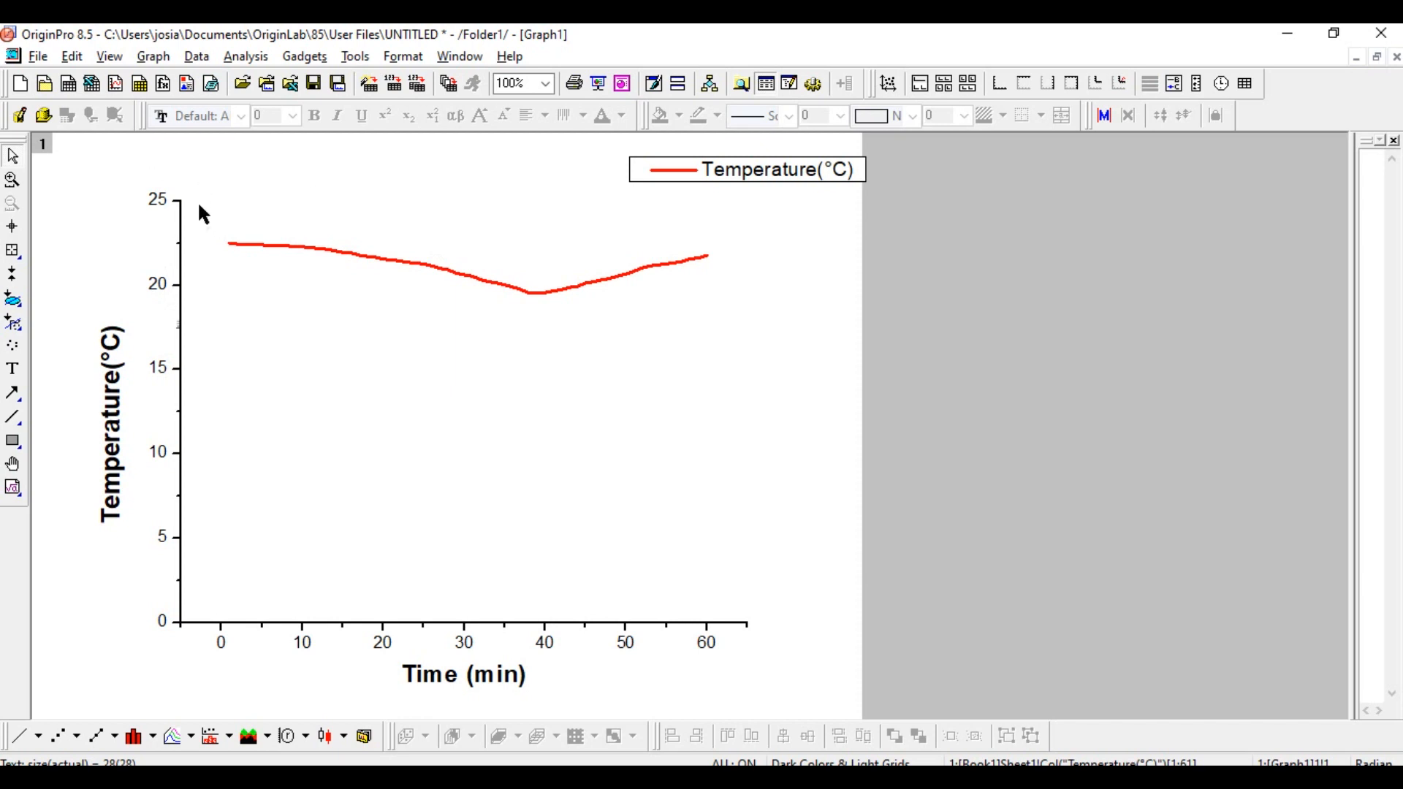
Step: Set the Y axis scale of the temperature graph to start from 18
mouse_move(208, 209)
left_mouse_down()
mouse_move(392, 274)
mouse_move(626, 303)
mouse_move(732, 295)
mouse_move(219, 222)
left_mouse_up()
left_click(160, 371)
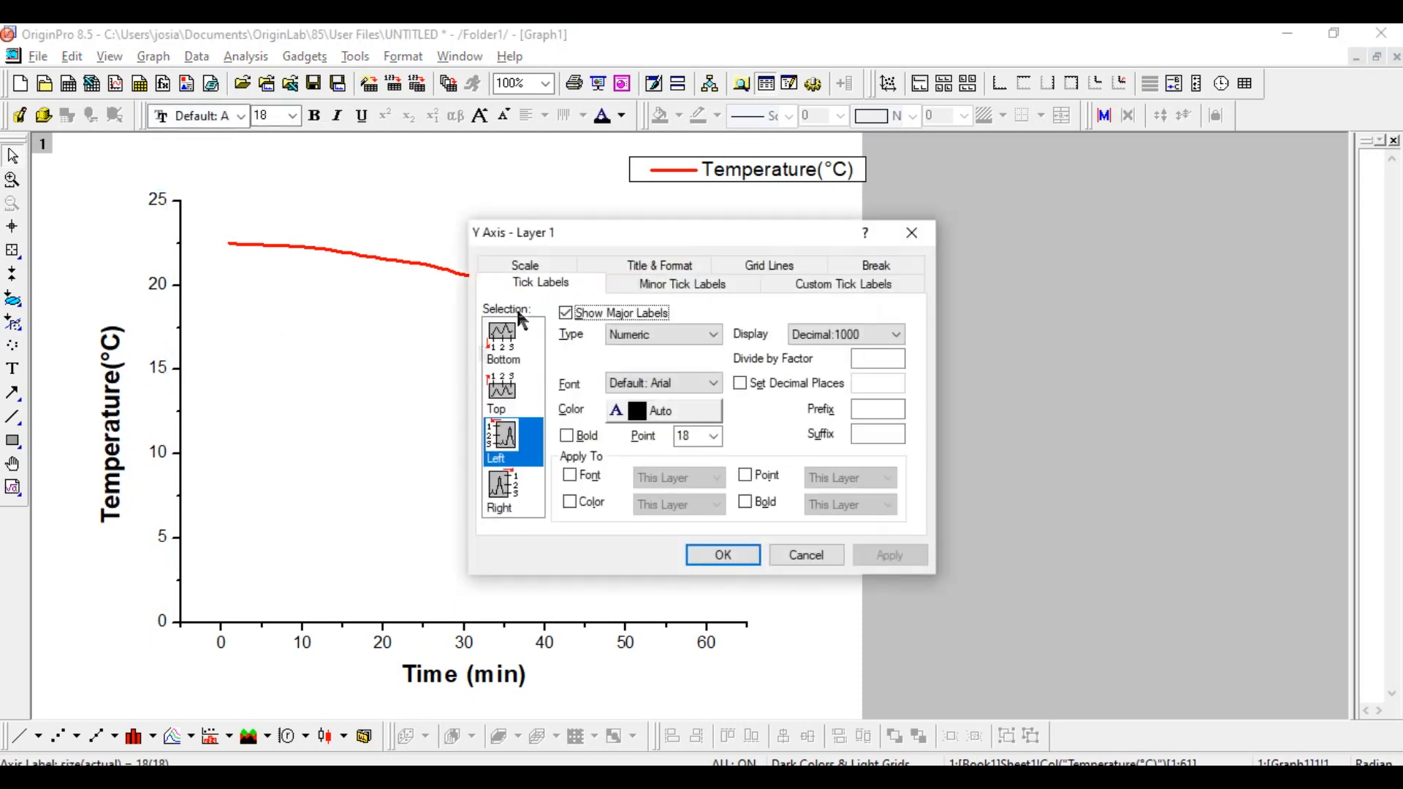
left_click(540, 266)
left_click(660, 341)
key("BackSpace")
type("18")
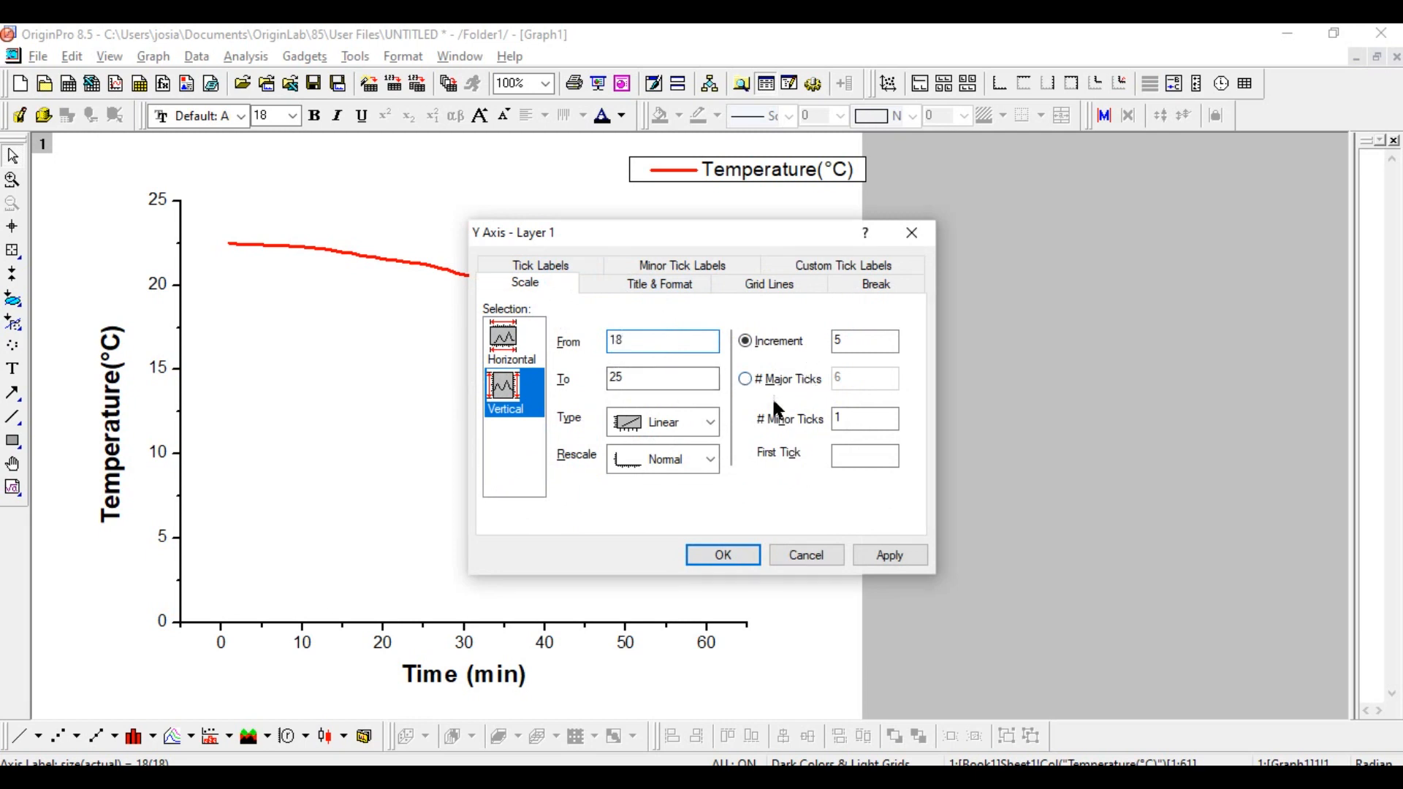
left_click(733, 555)
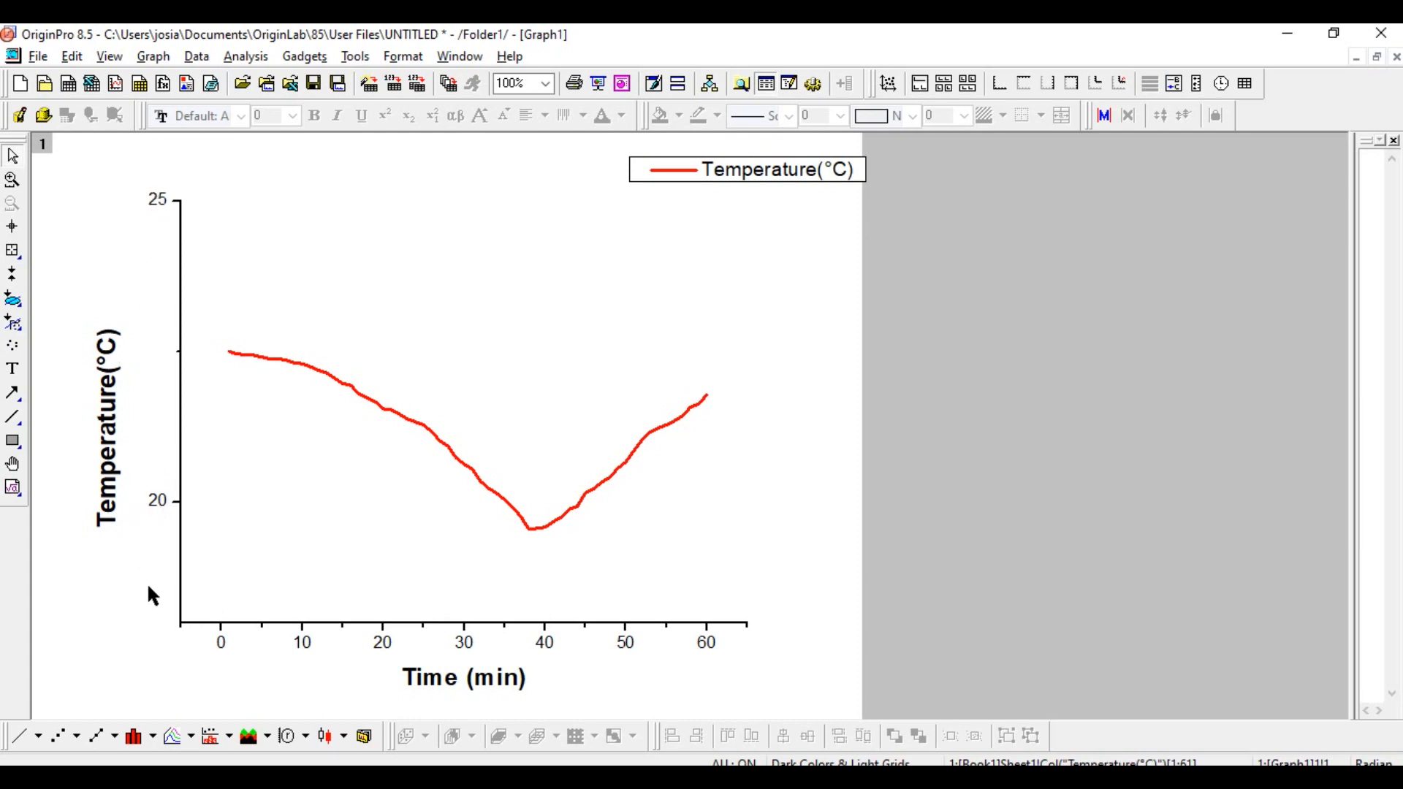
Step: Set the major tick increment of the Y axis to 1
left_click(156, 503)
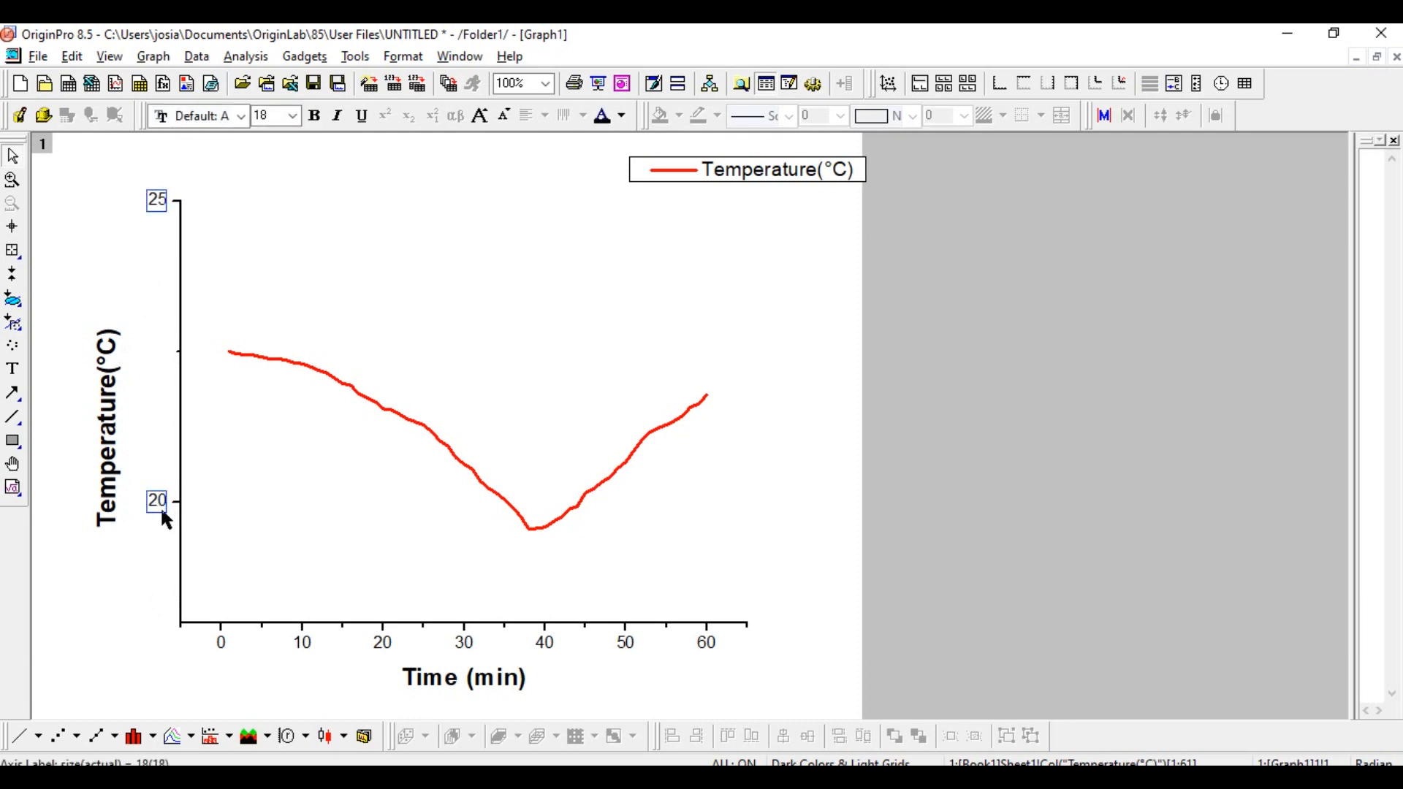
left_click(272, 471)
left_click(158, 504)
double_click(158, 503)
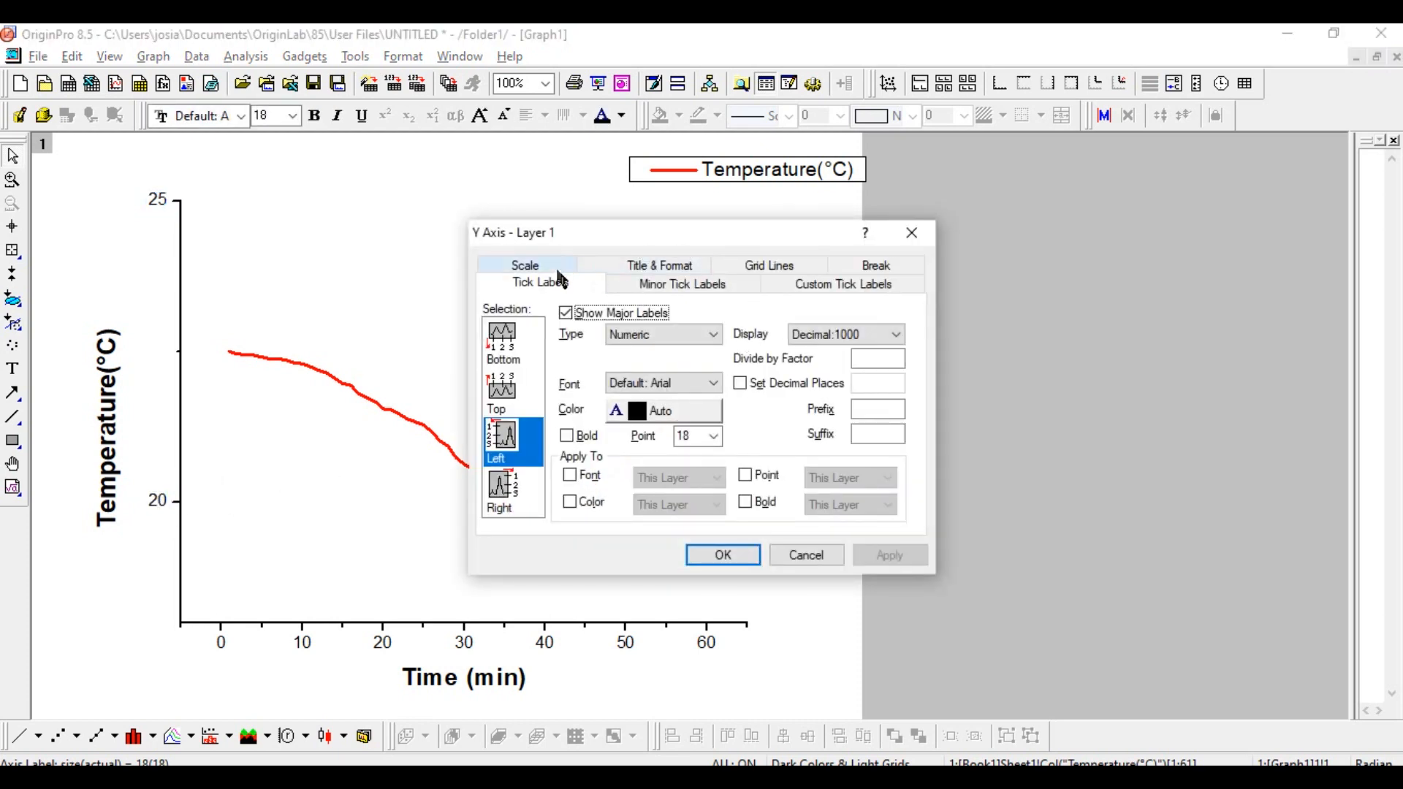
left_click(557, 268)
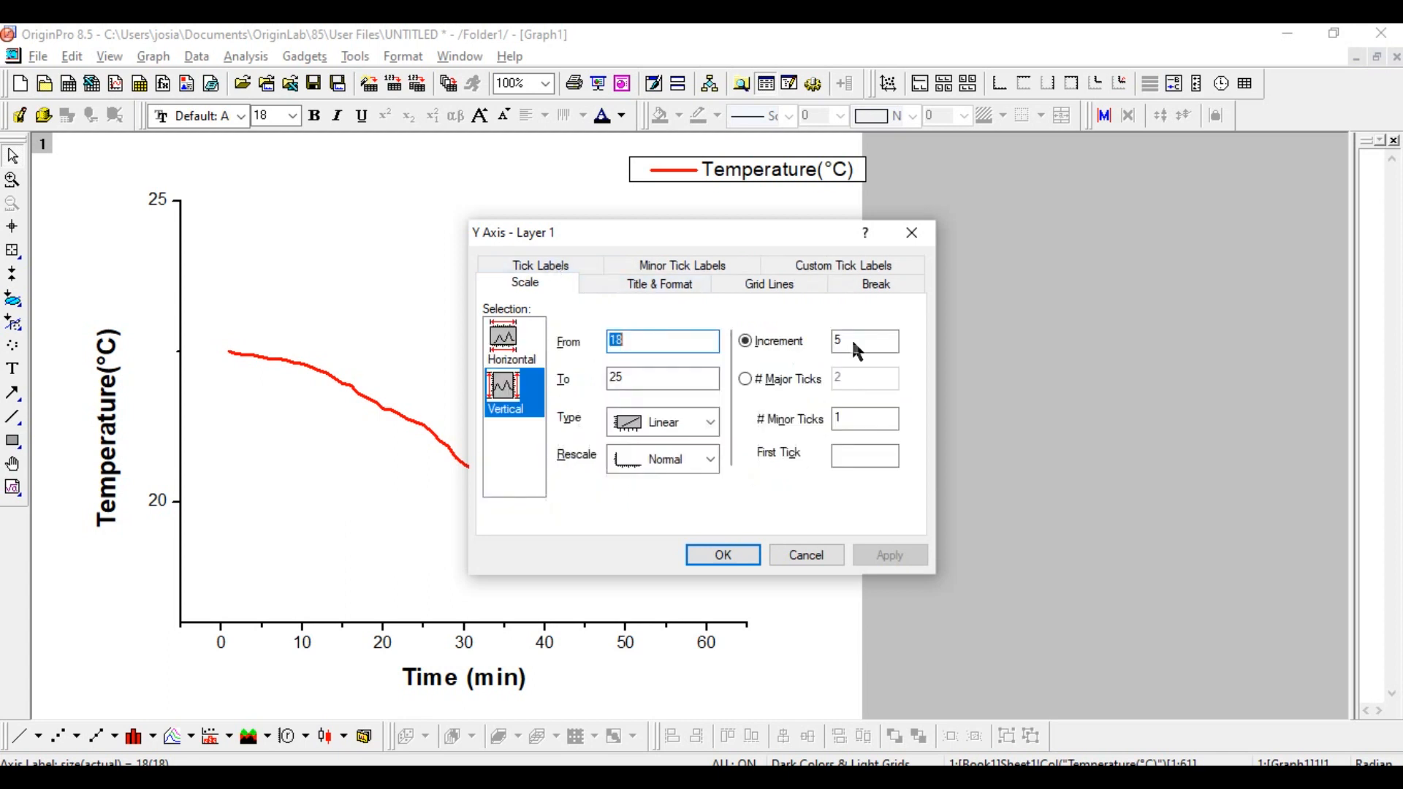
left_click(850, 339)
key("BackSpace")
type("1")
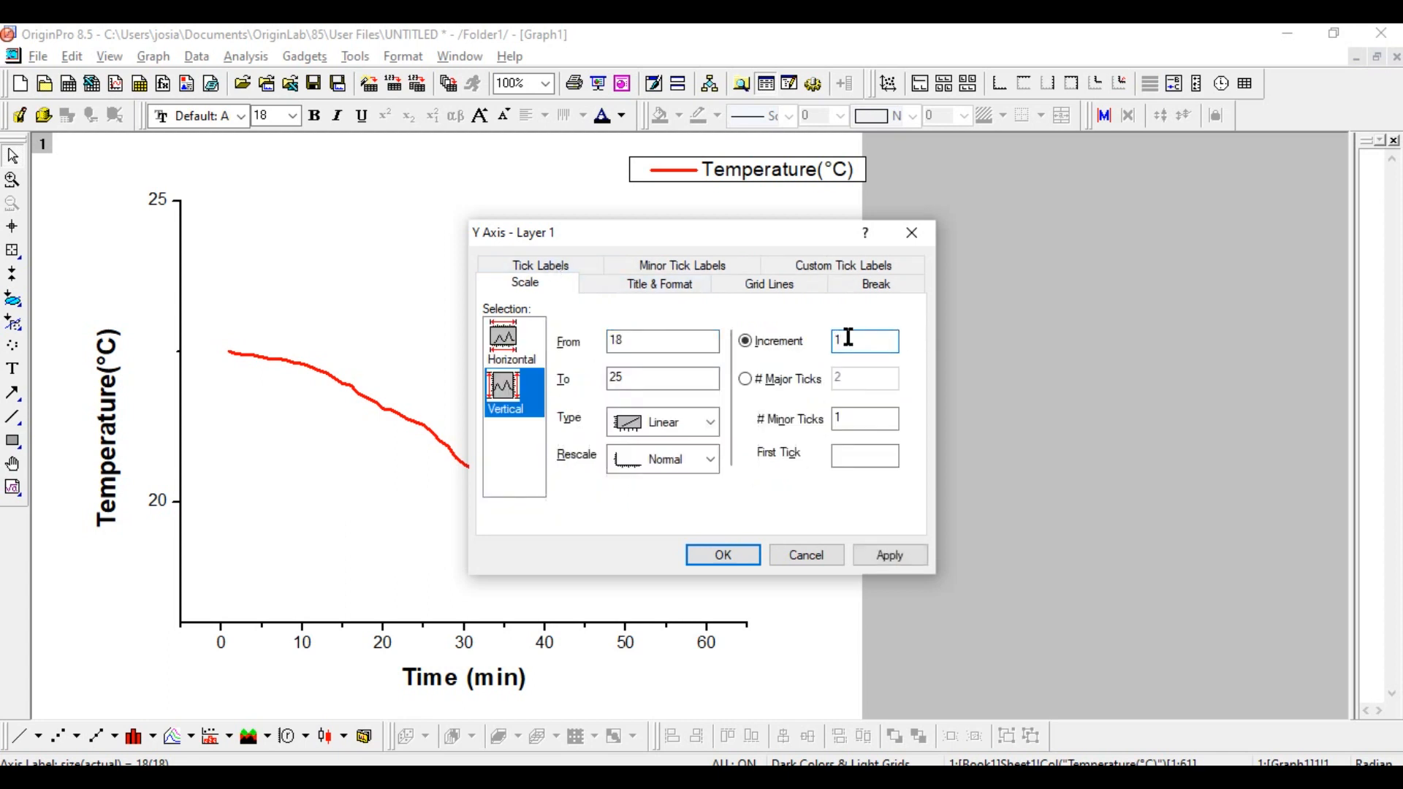
left_click(734, 556)
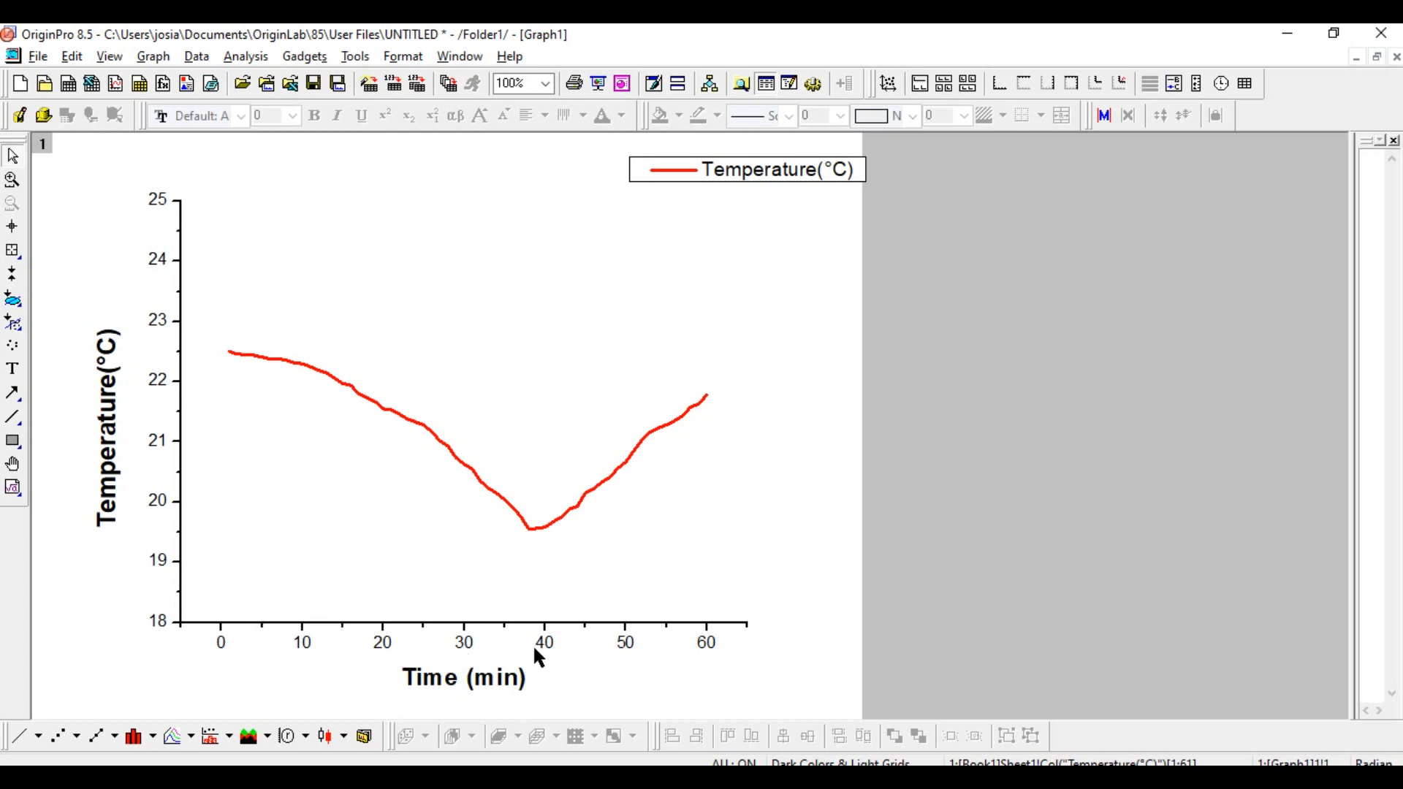
Step: Set the major tick increment of the horizontal time axis to 5
double_click(710, 642)
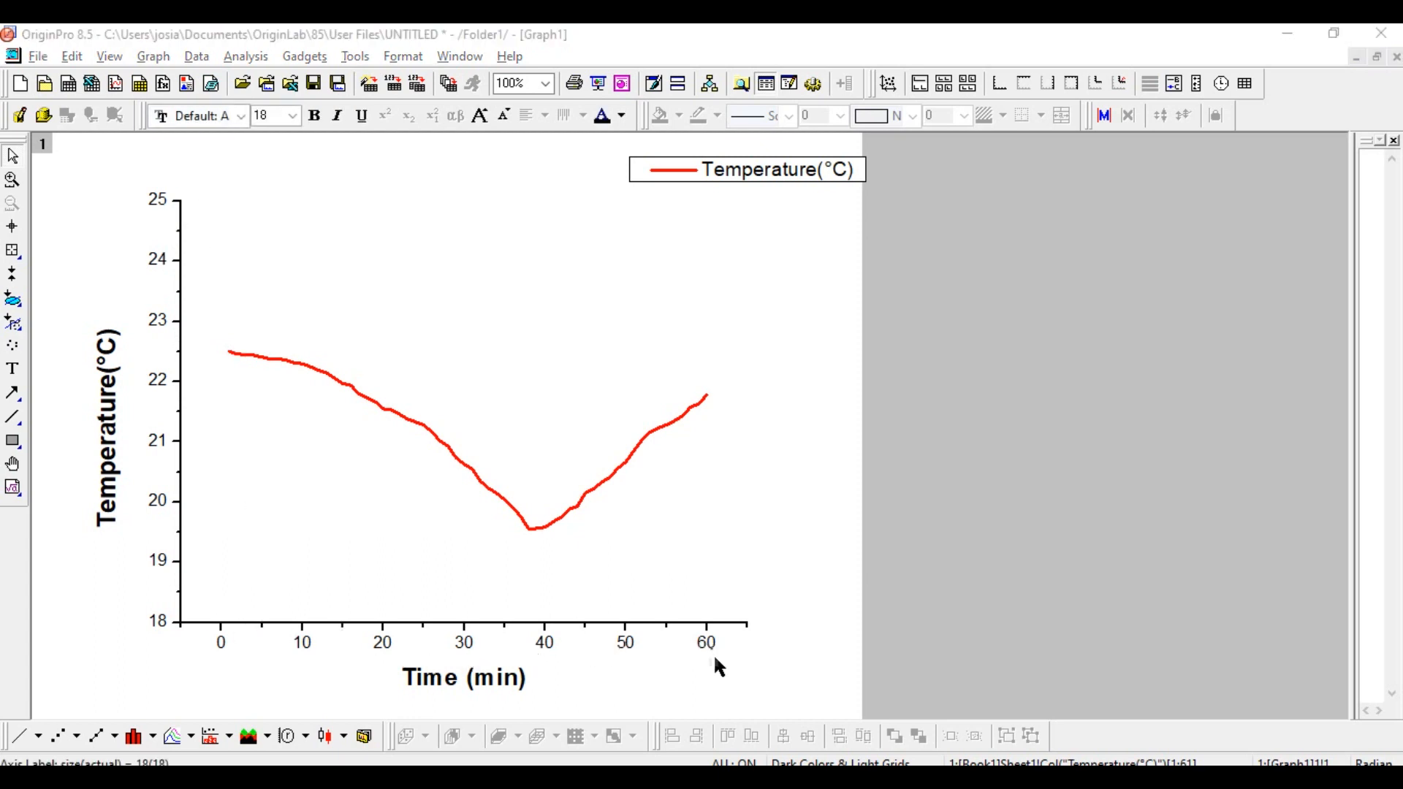
left_click(525, 264)
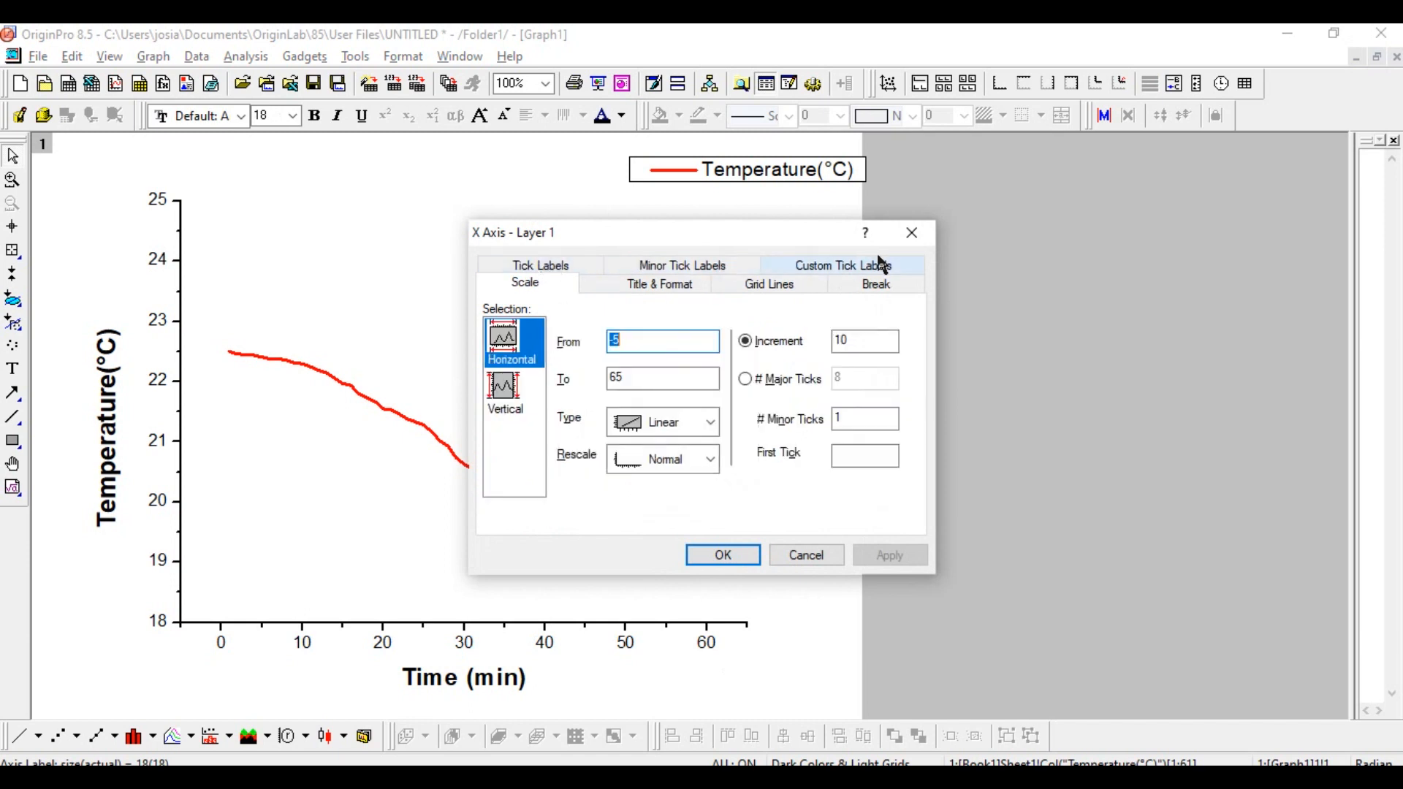
left_click(499, 393)
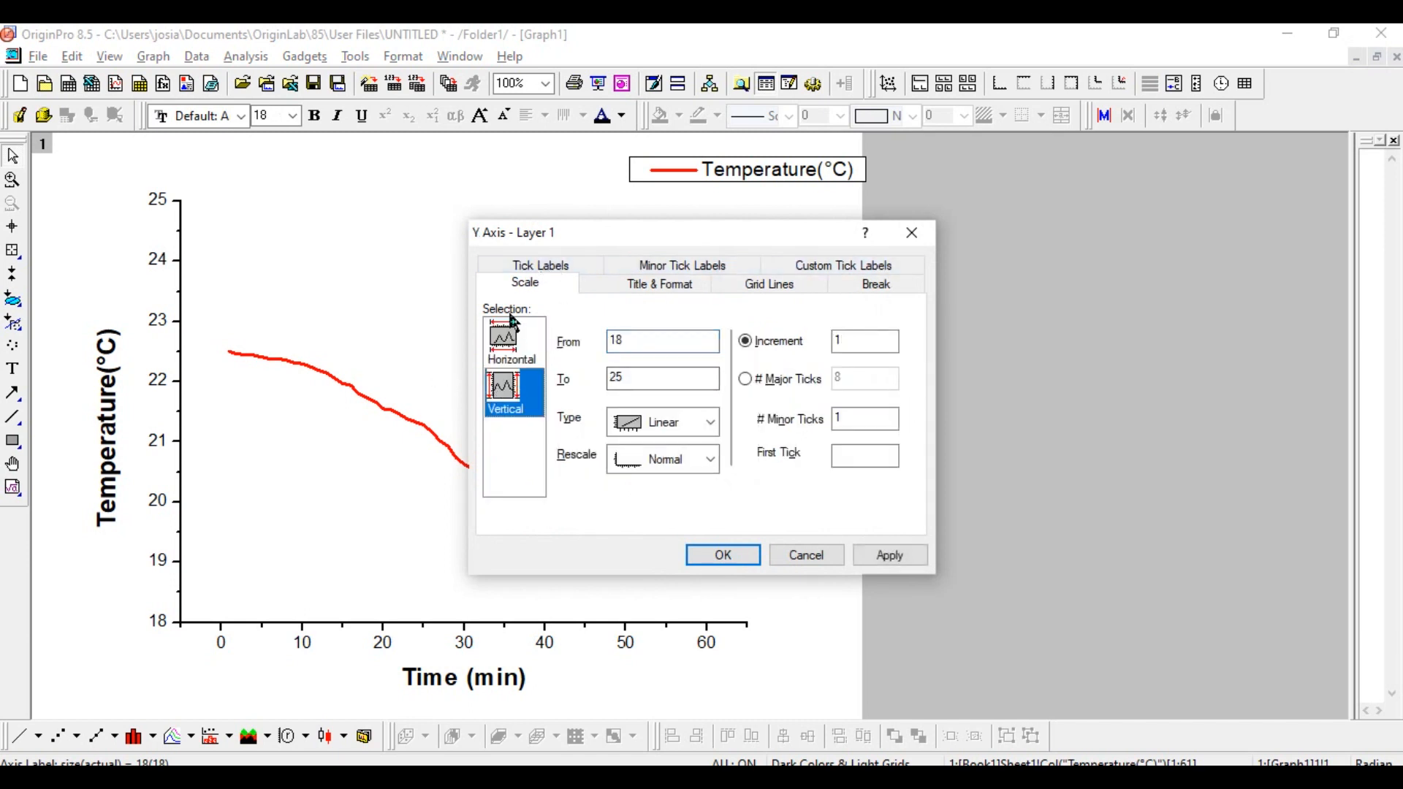
left_click(509, 337)
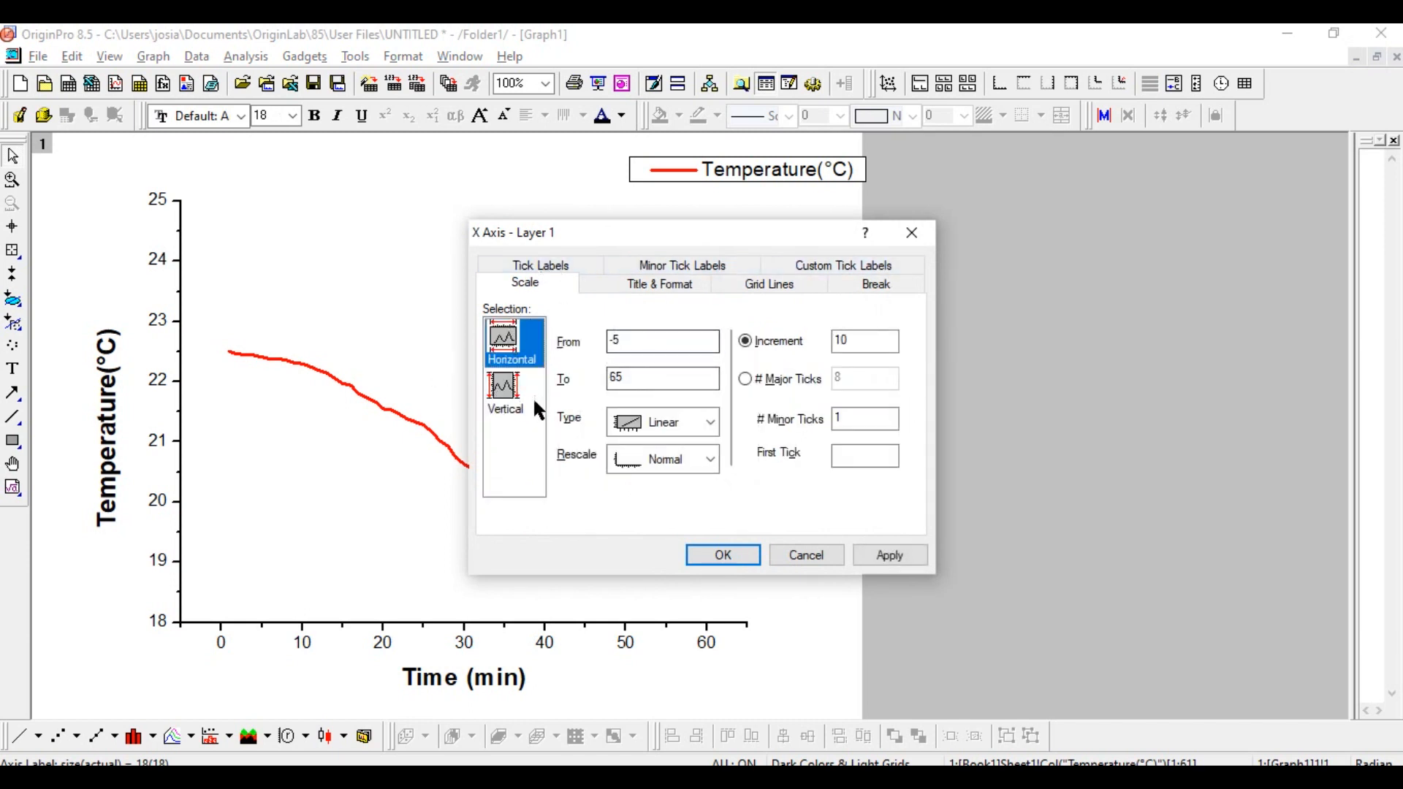
left_click(873, 341)
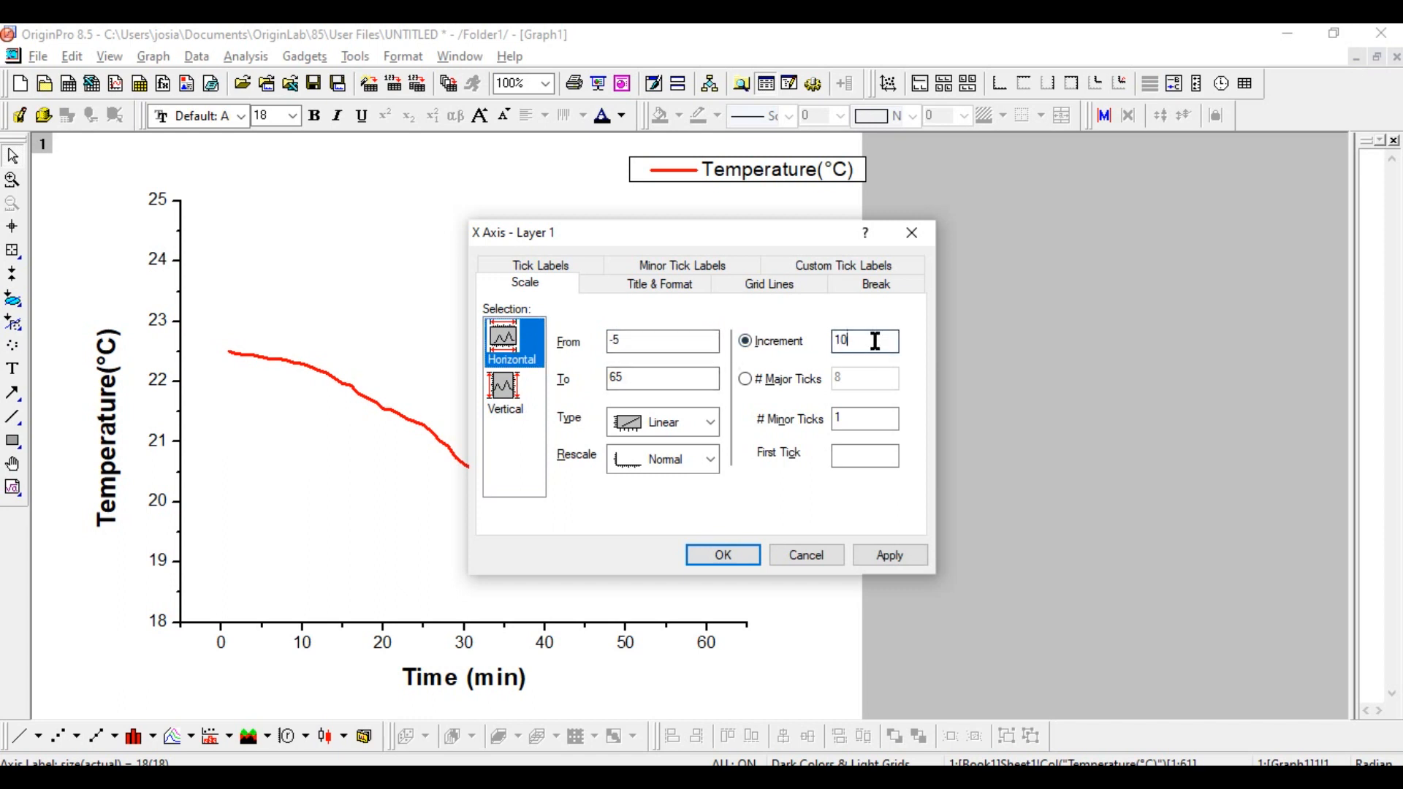
key("BackSpace")
key("BackSpace")
type("5")
left_click(737, 554)
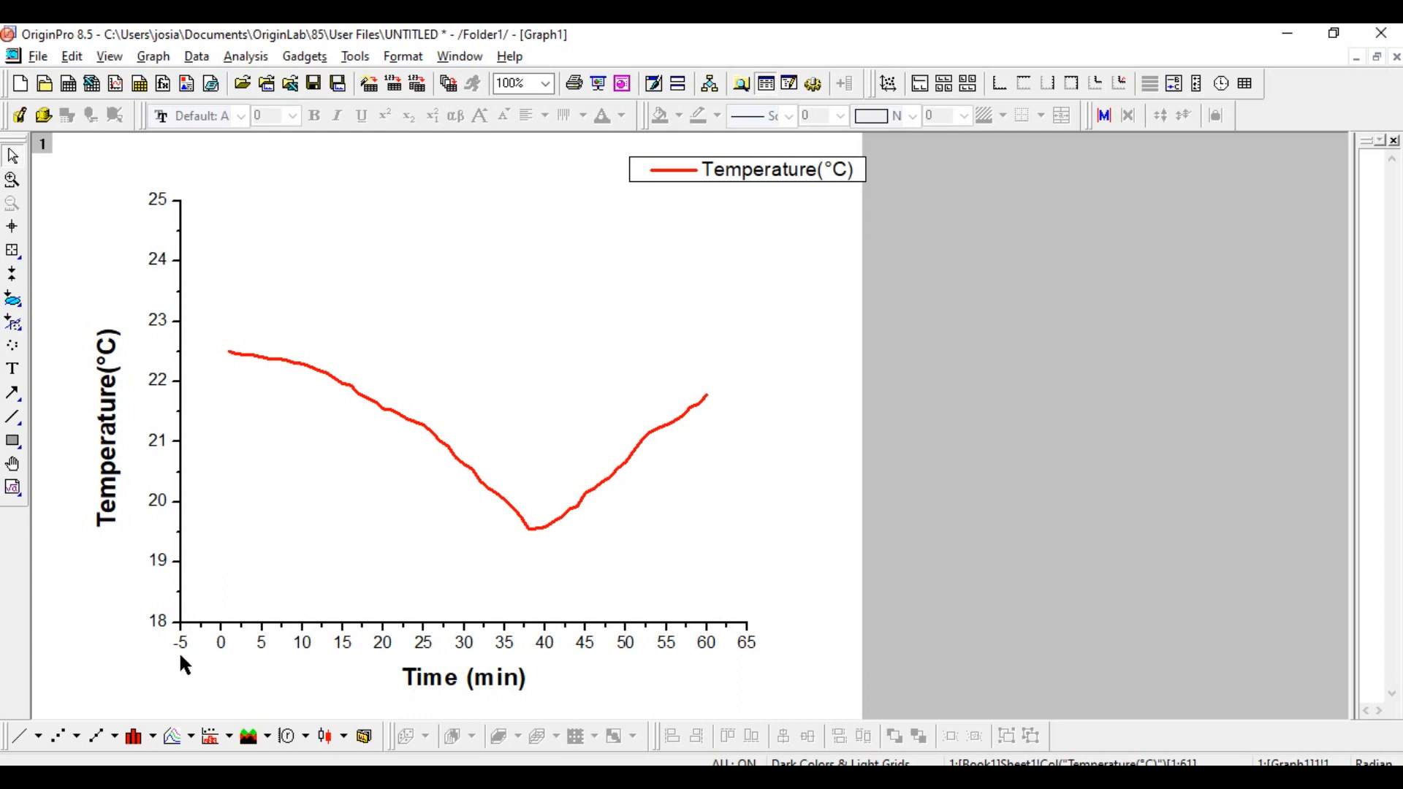
Step: Set the horizontal time axis scale to start from -4
double_click(219, 643)
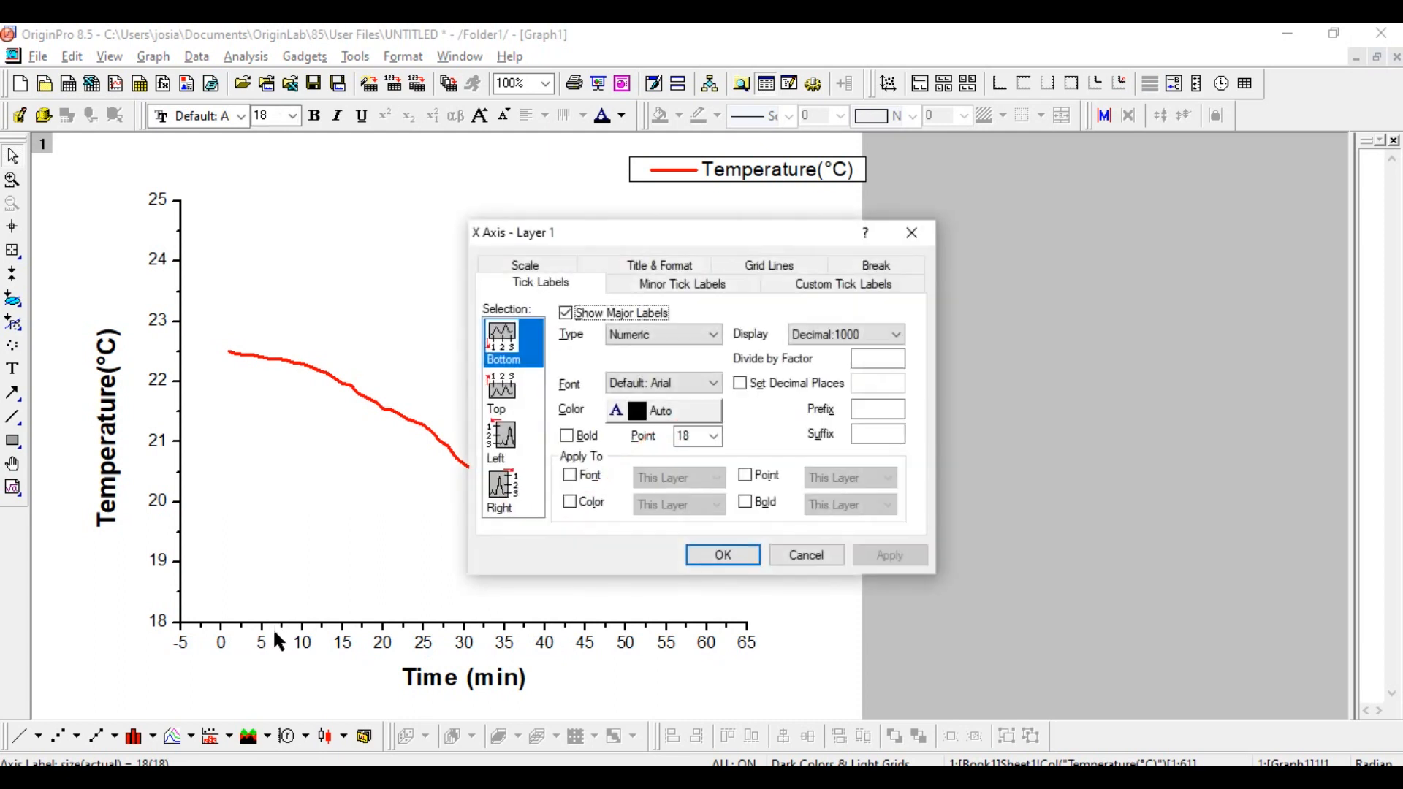
left_click(524, 266)
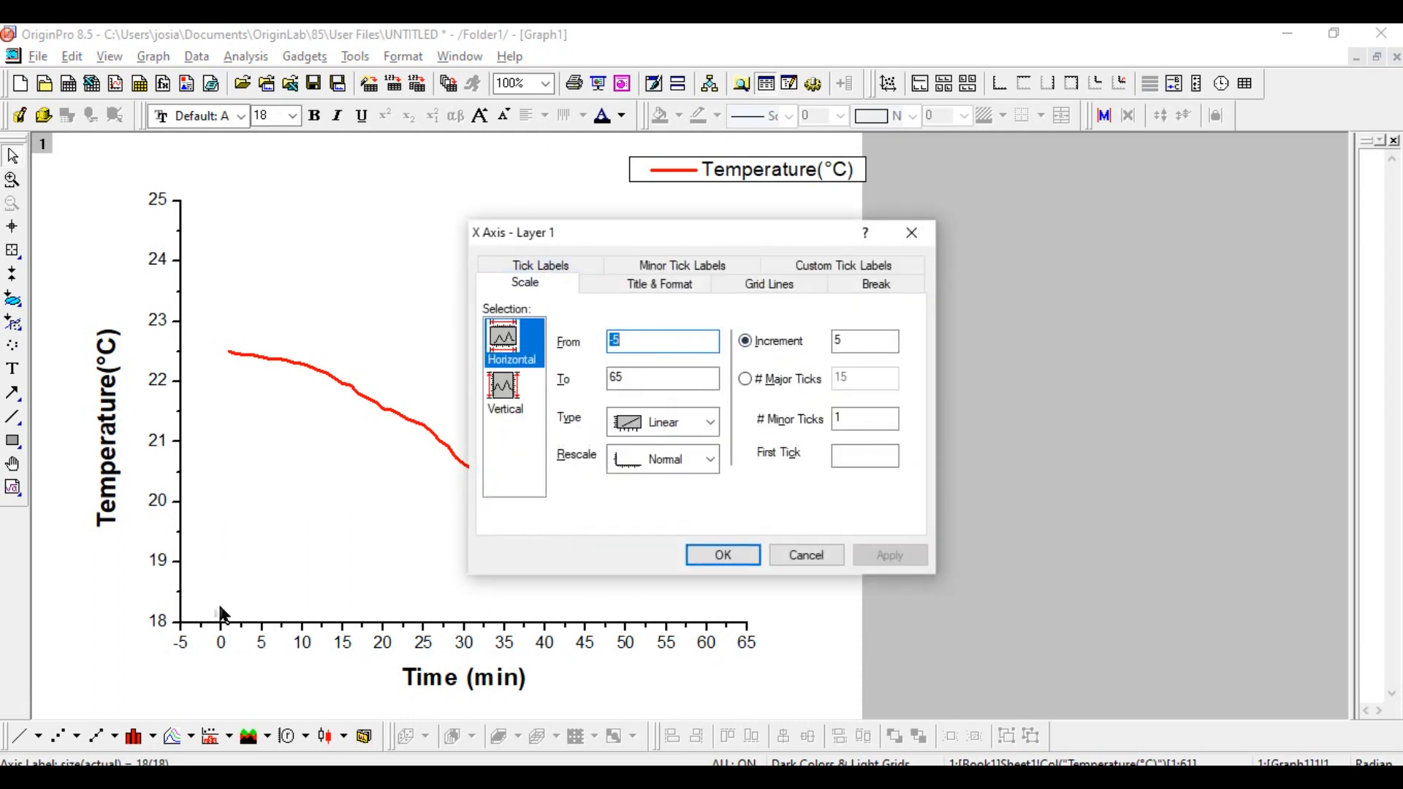
left_click(637, 337)
key("BackSpace")
key("BackSpace")
type("-4")
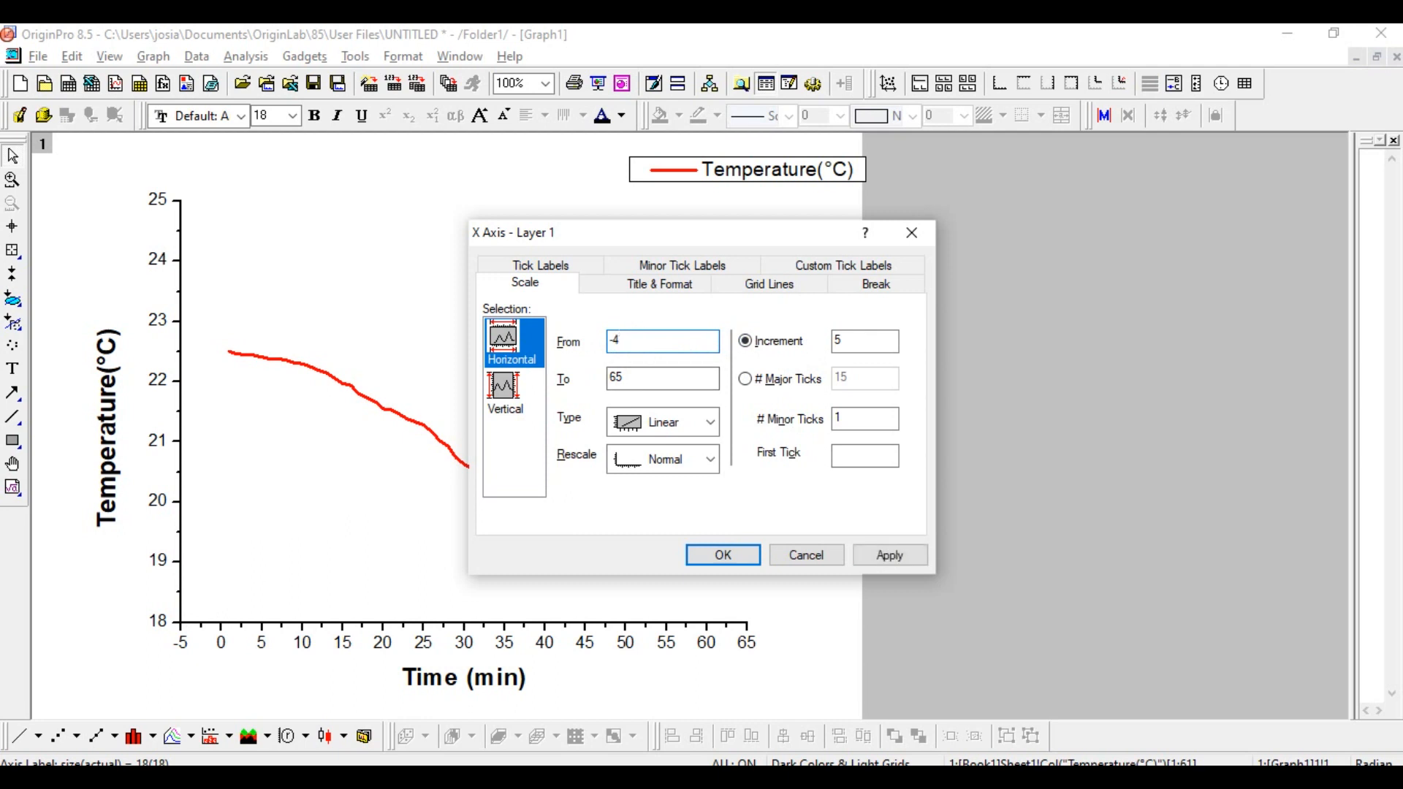
left_click(729, 551)
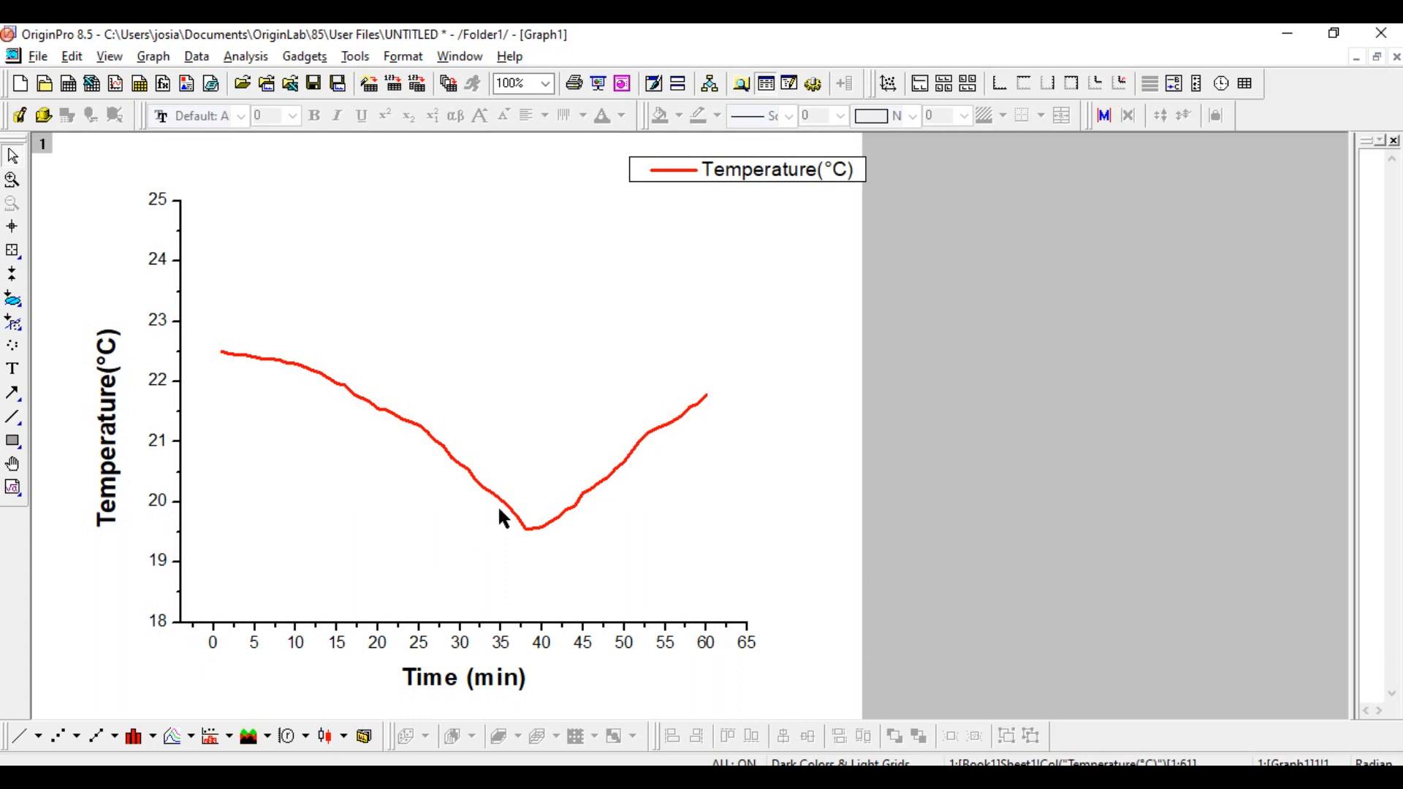
Step: Move the legend inside the plot area, above the right half of the temperature curve
left_click_drag(651, 229, 676, 257)
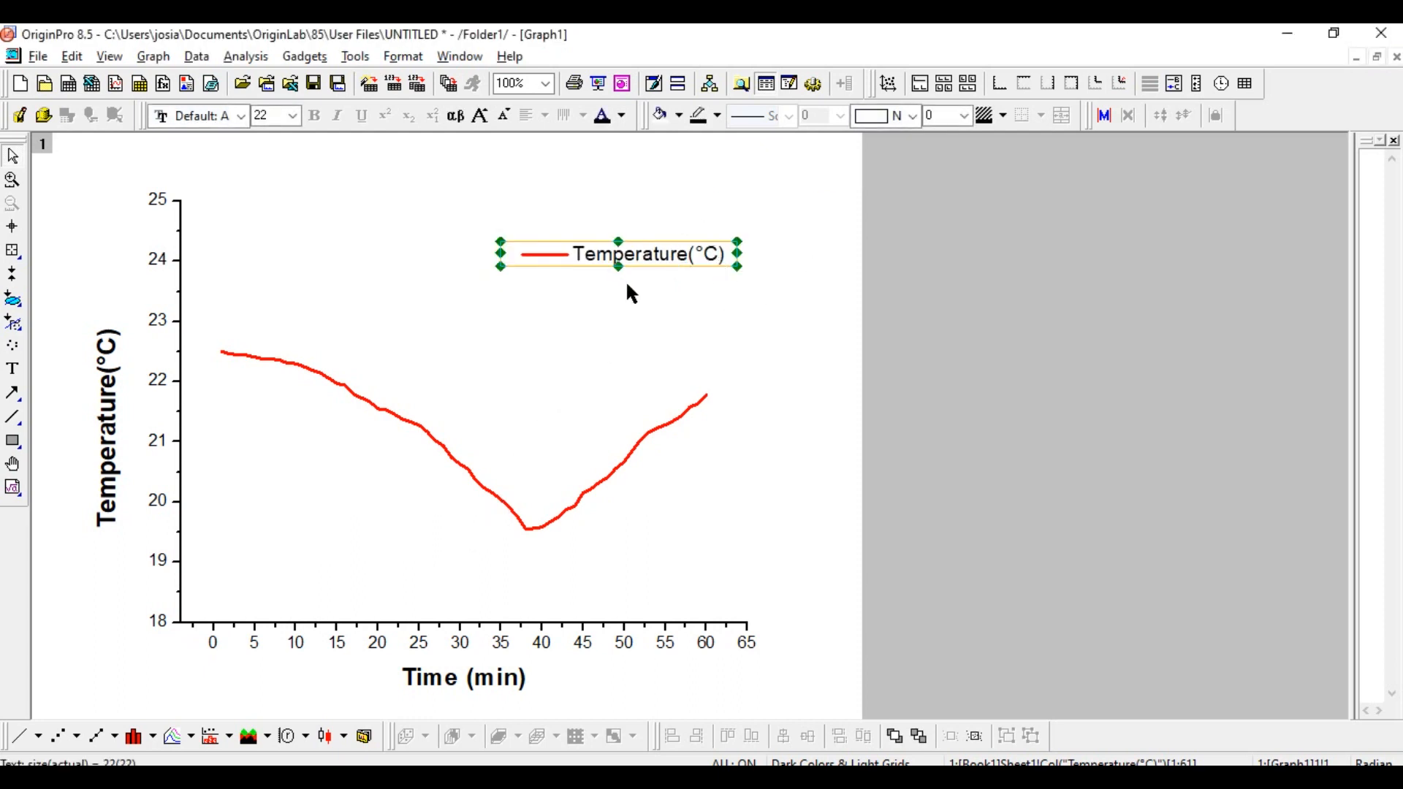
left_click(737, 314)
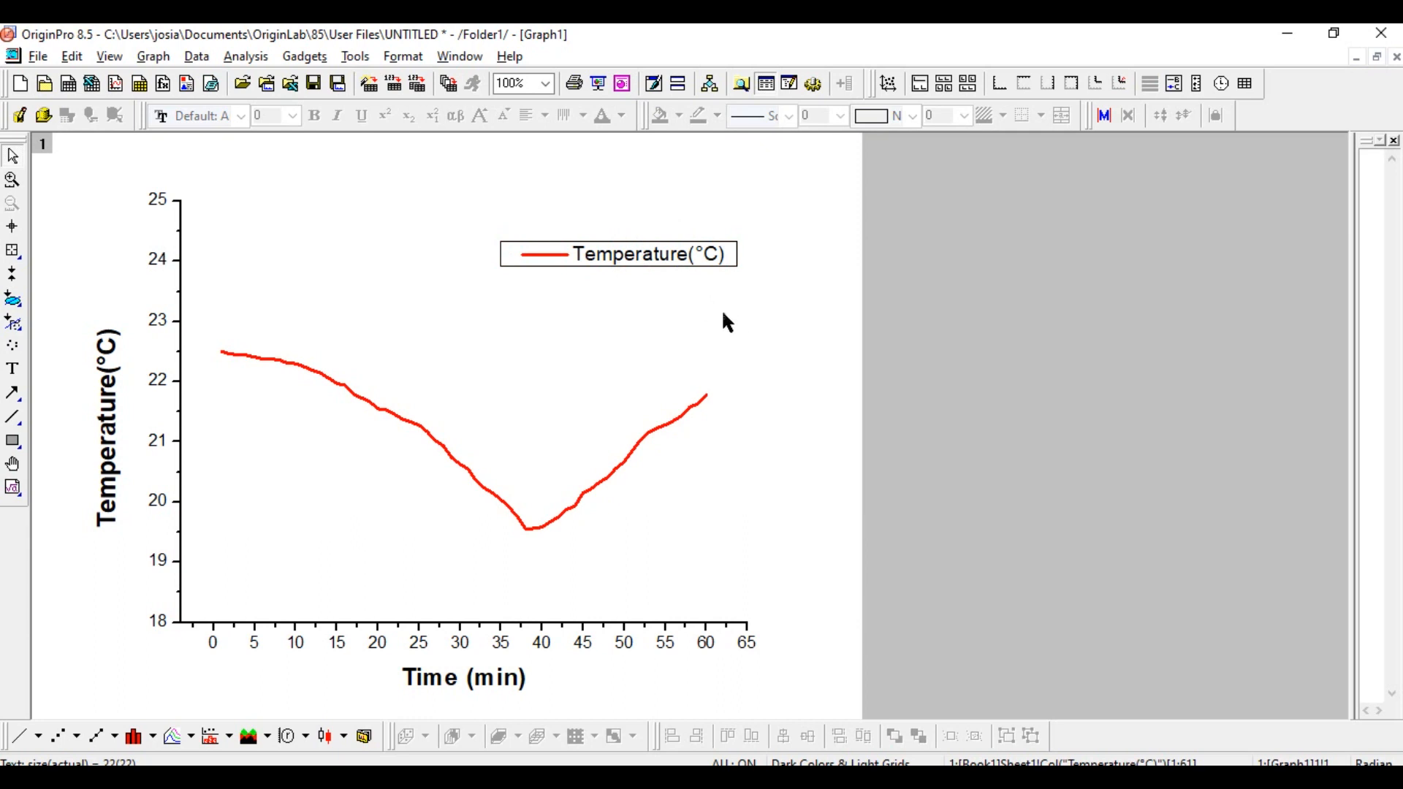
Step: Cut the duplicate Time and Temperature header text from row 1 of the Book1 worksheet
left_click(1377, 58)
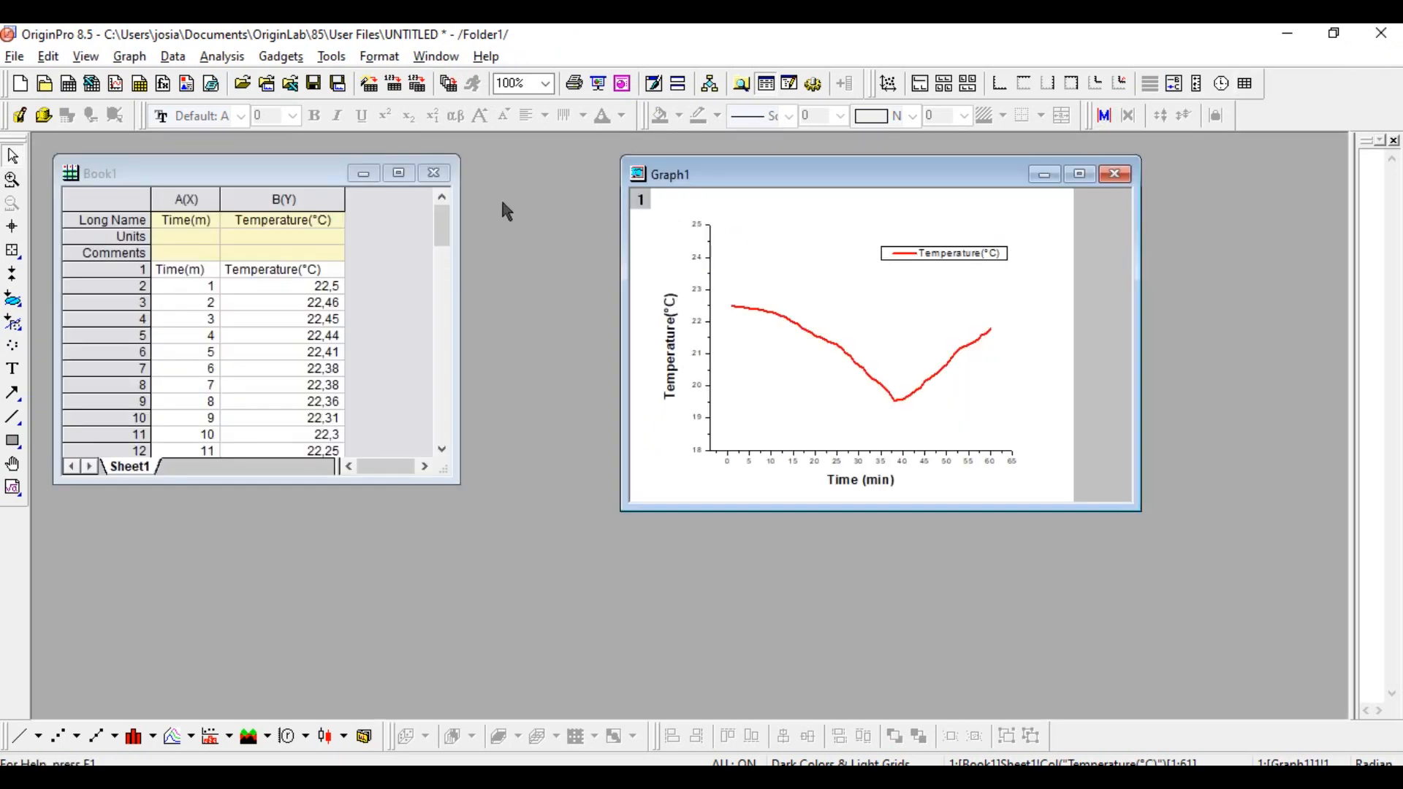
left_click(399, 174)
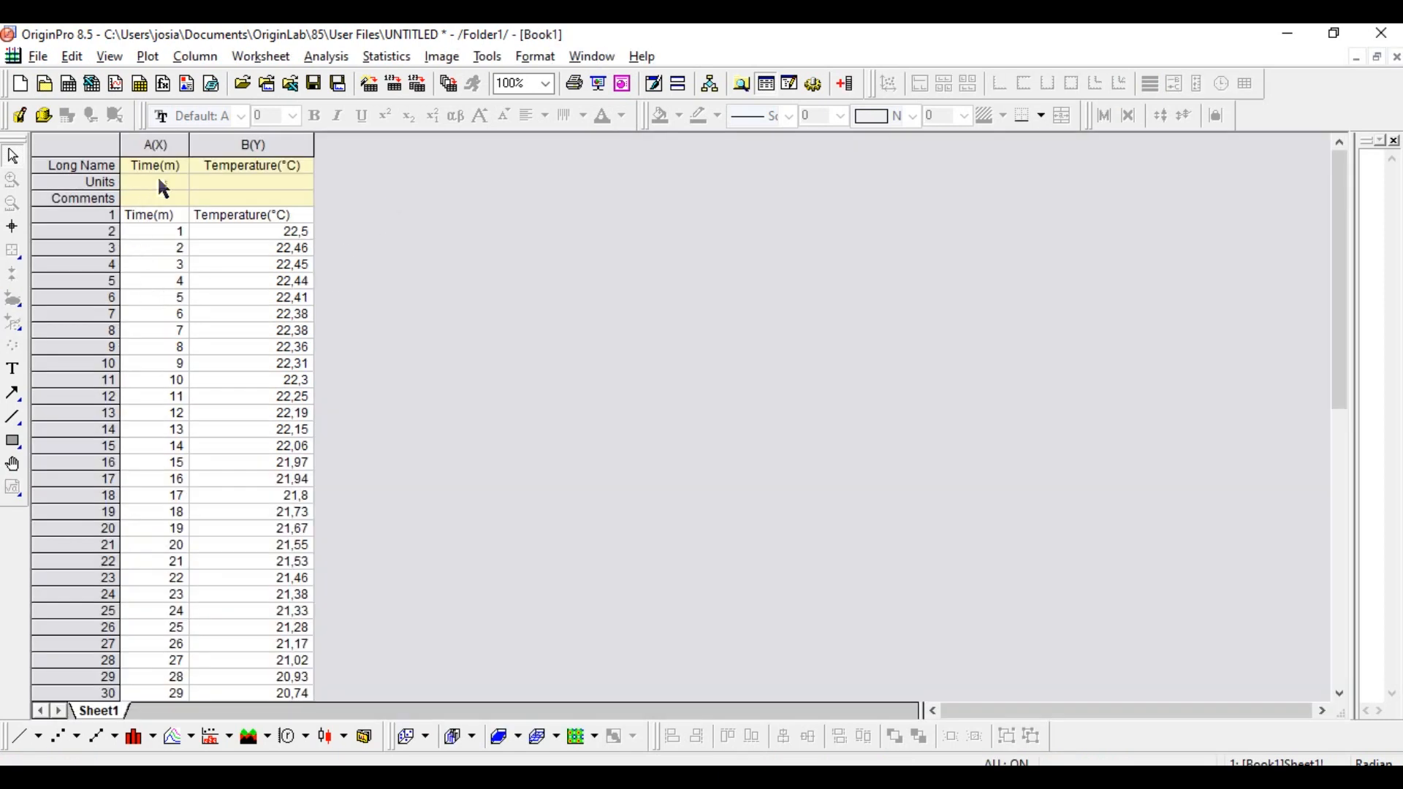
left_click_drag(146, 215, 224, 221)
right_click(241, 214)
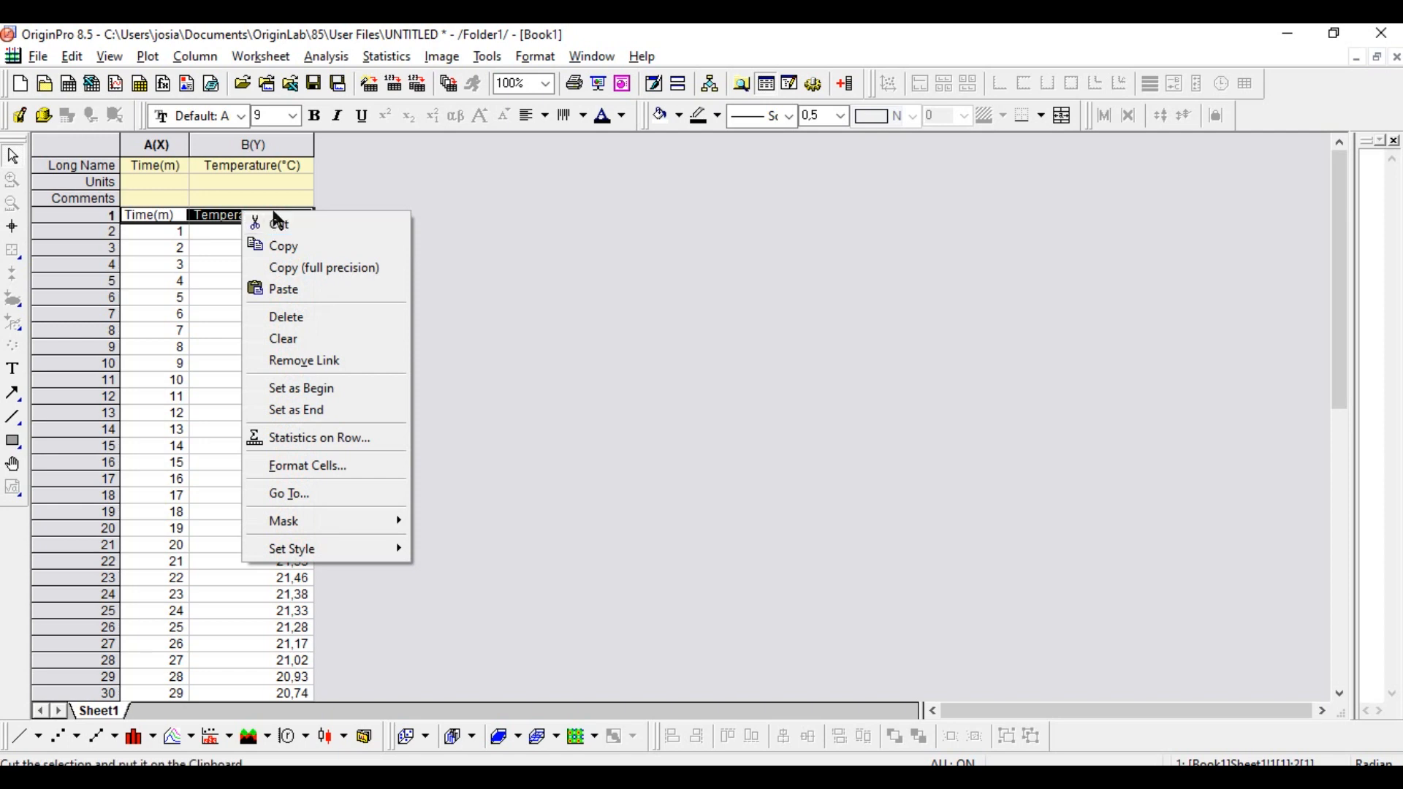
left_click(306, 232)
left_click(315, 198)
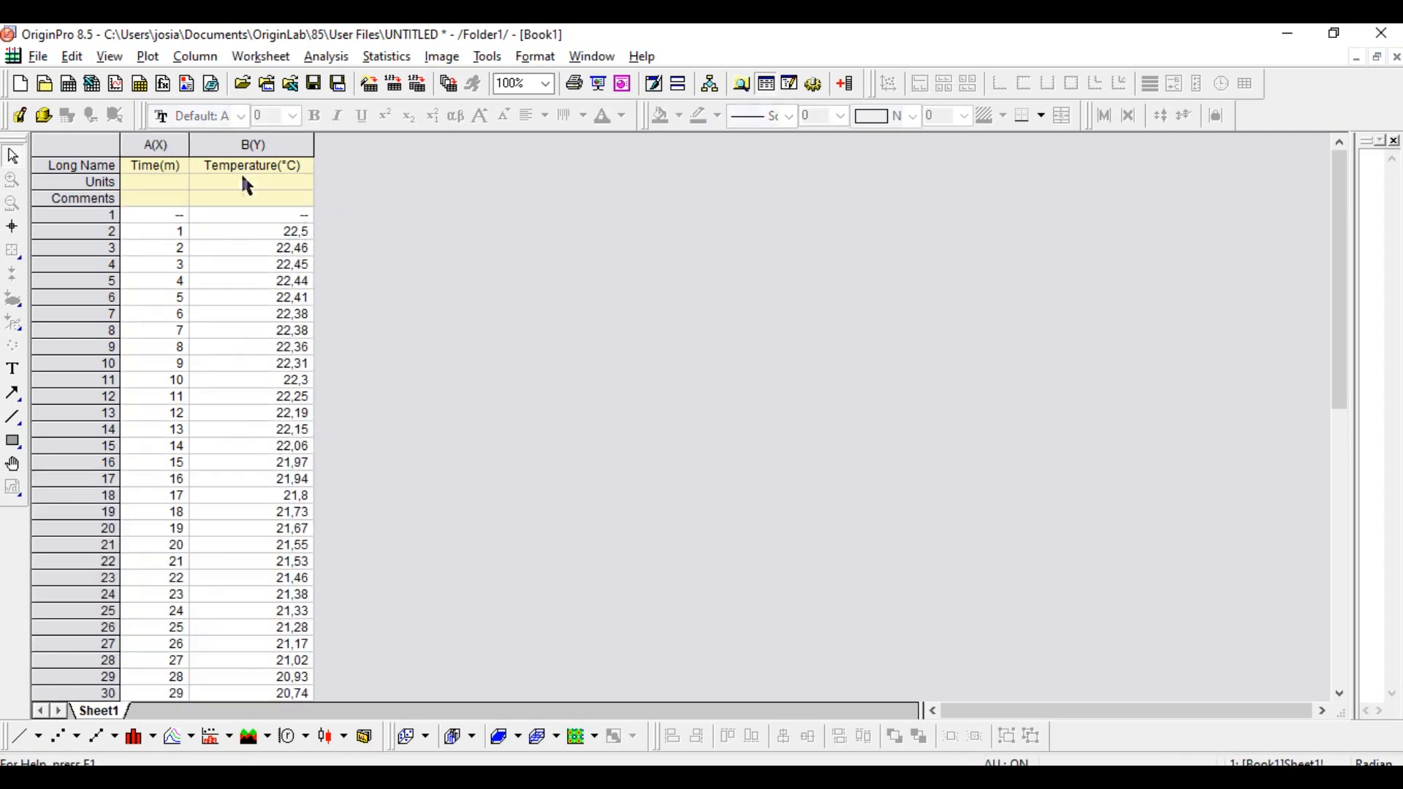
Step: Add a space before the units in both column long names, giving "Time (m)" and "Temperature (°C)"
left_click_drag(163, 167, 203, 174)
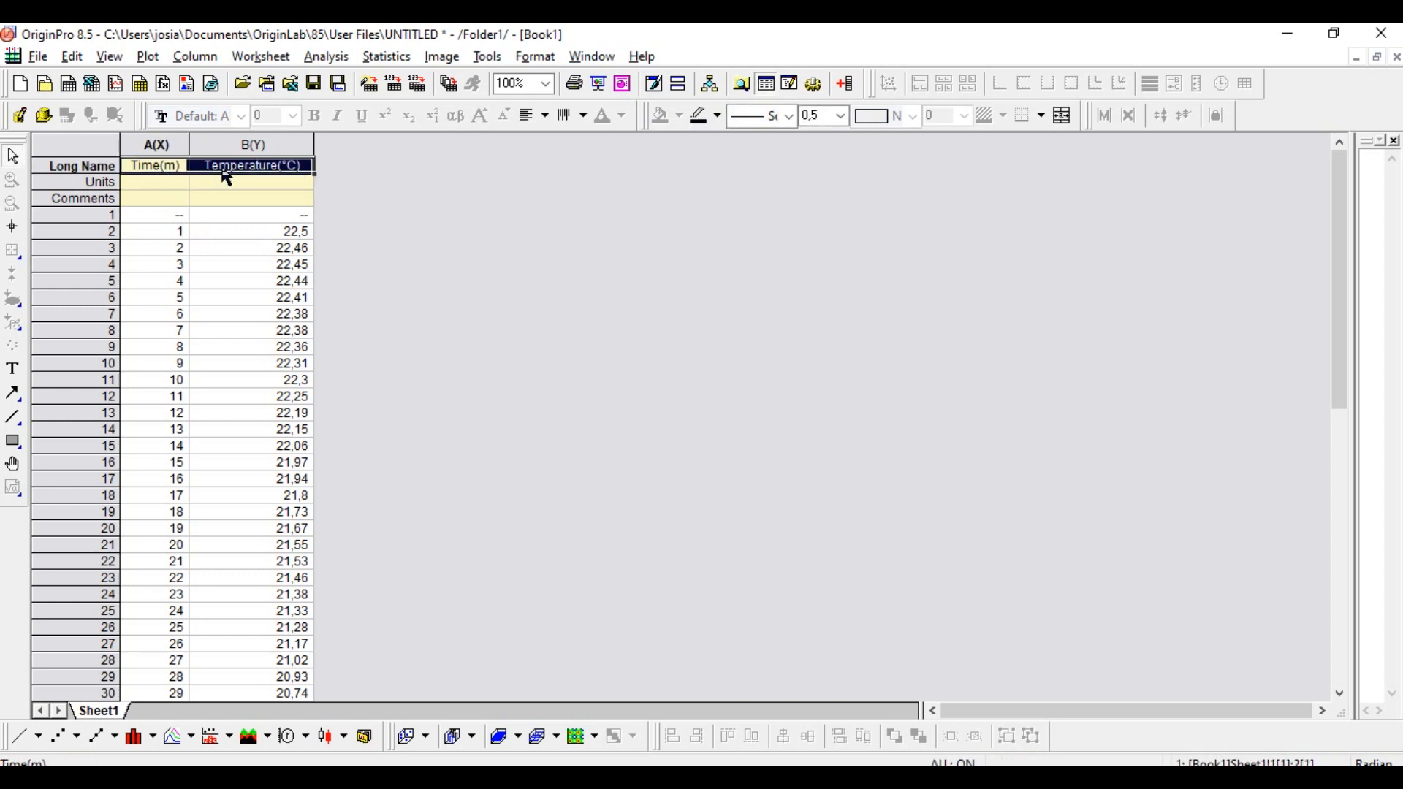
left_click(326, 178)
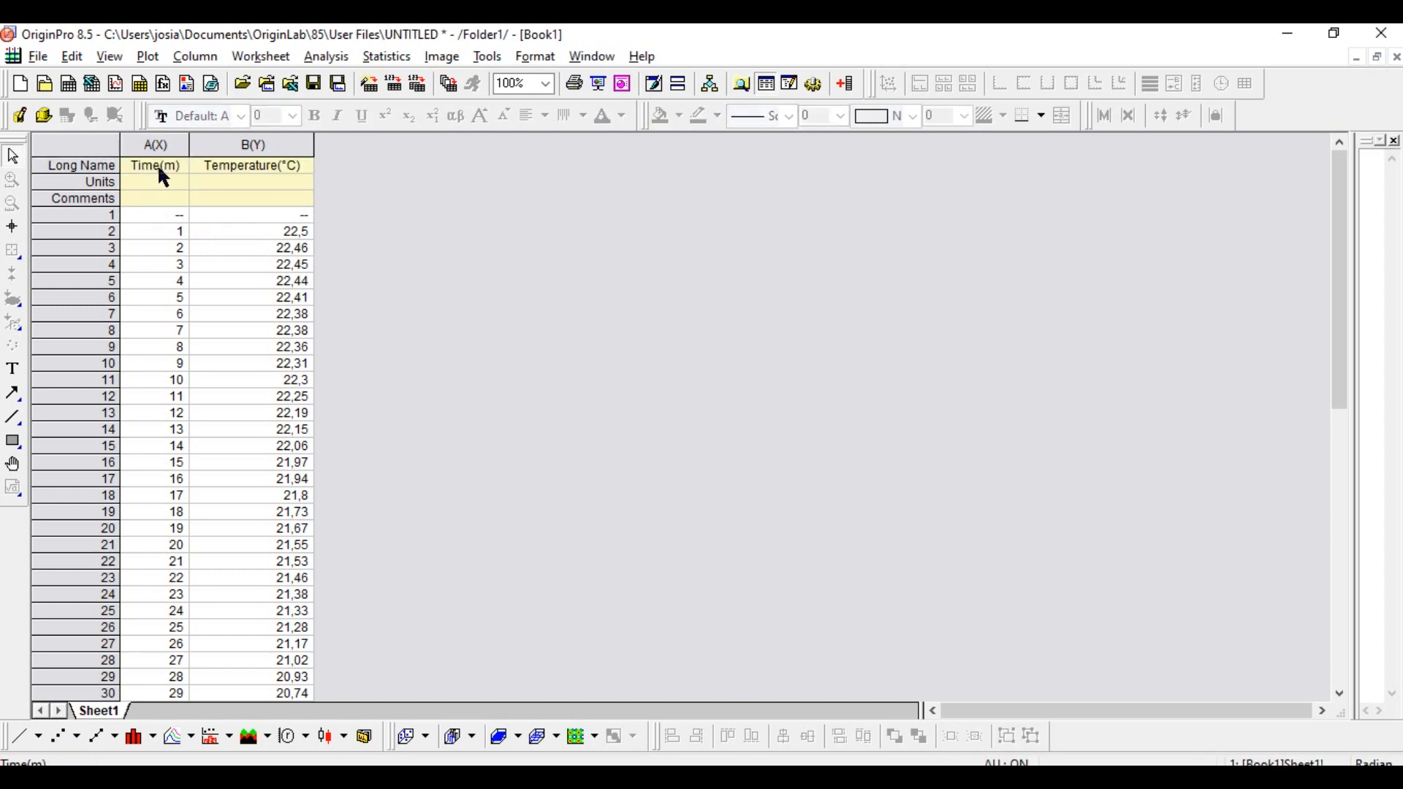
left_click(159, 169)
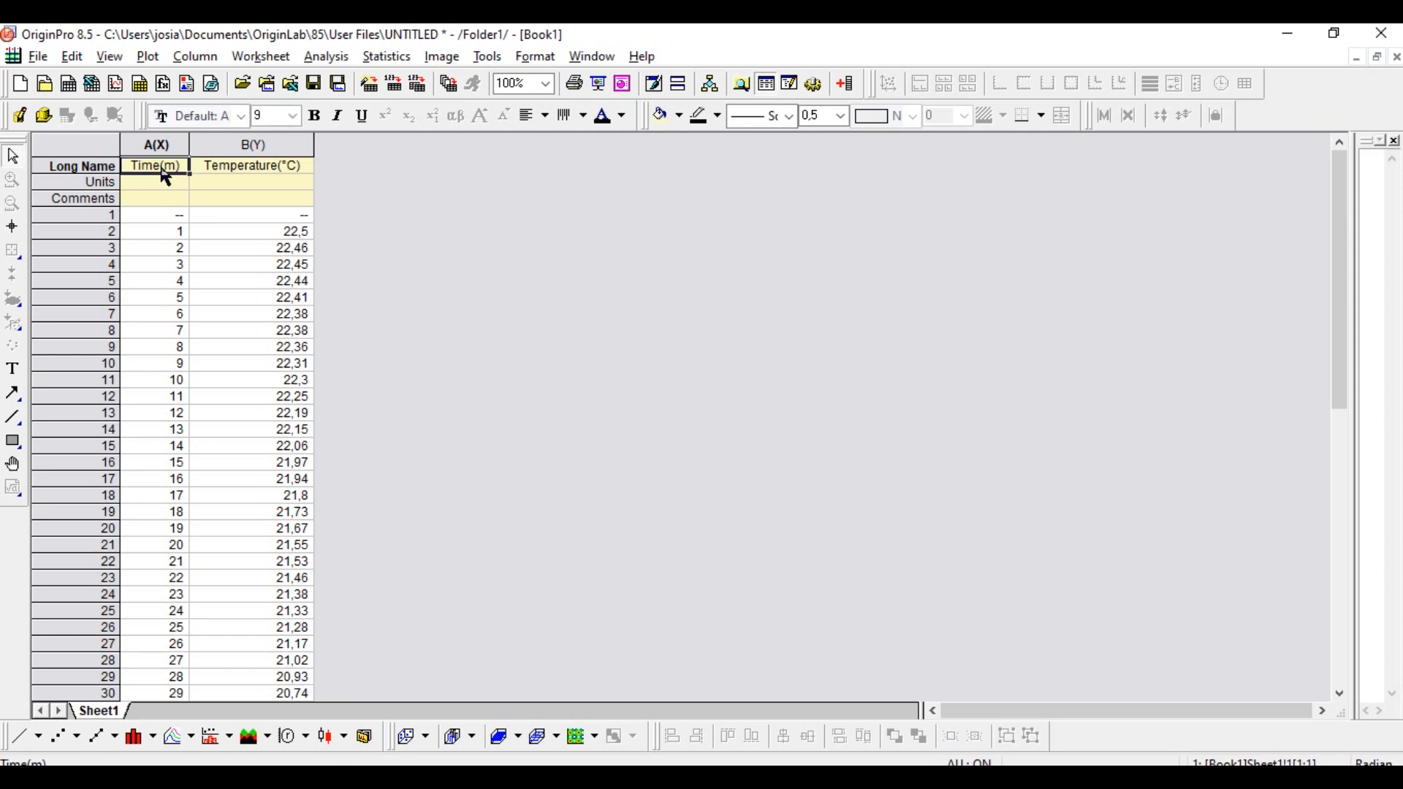
double_click(156, 165)
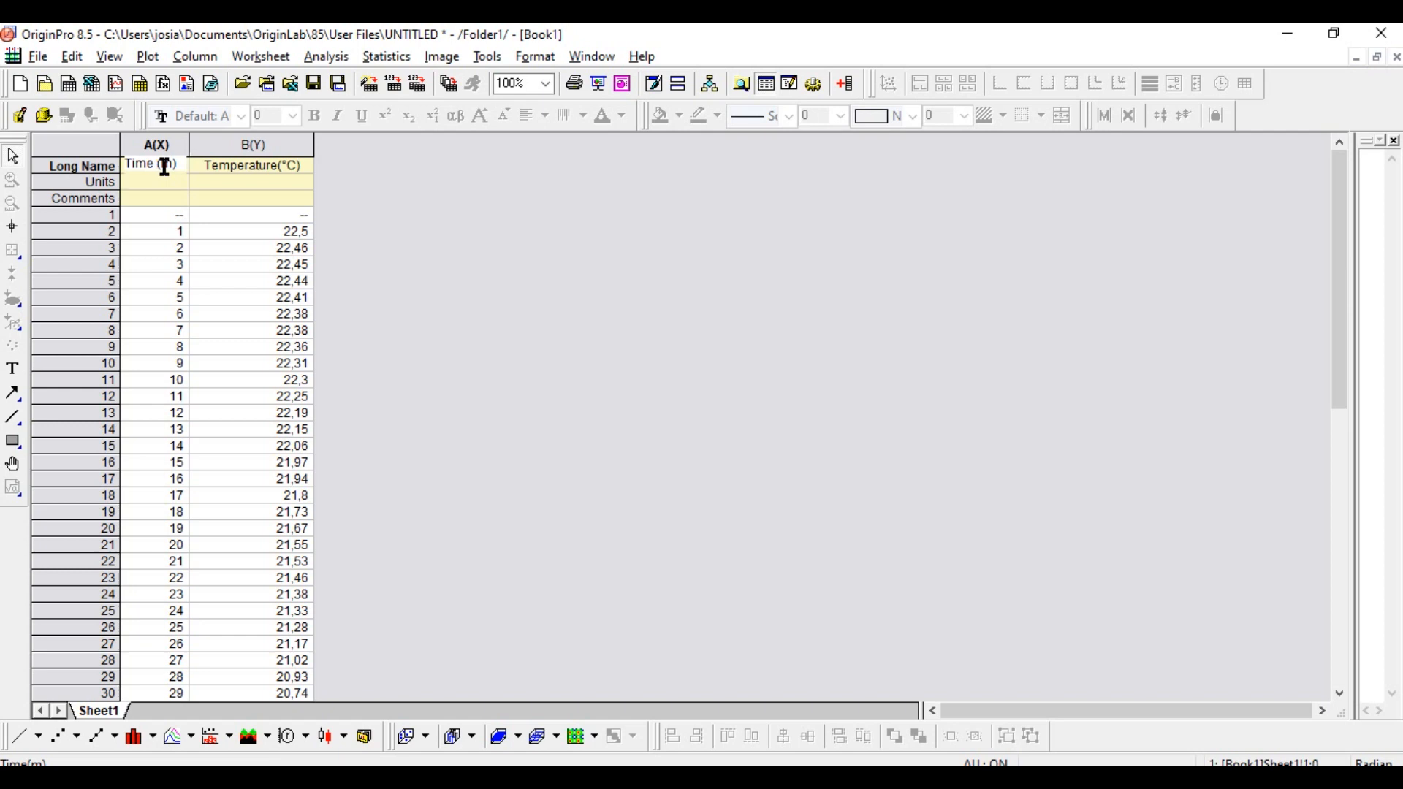
left_click(277, 174)
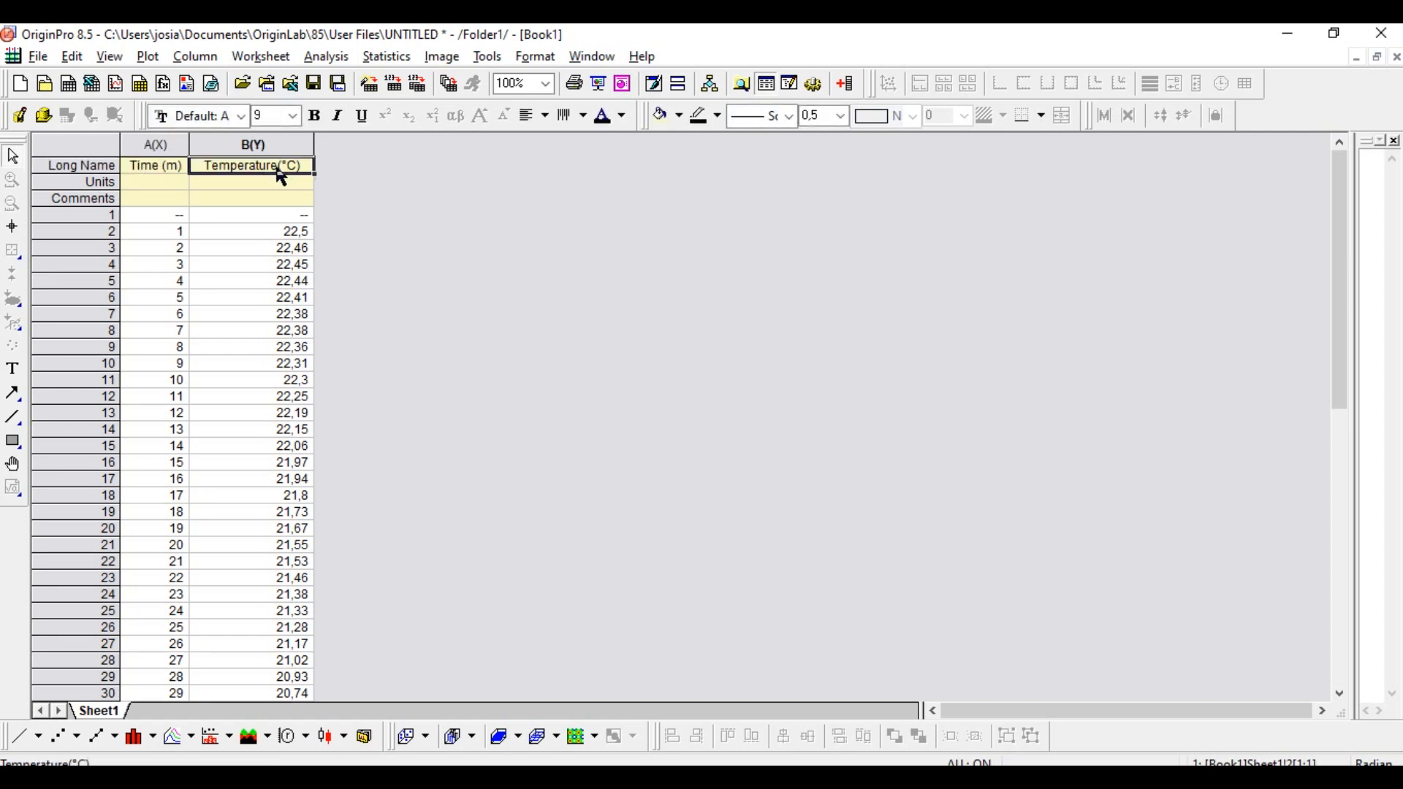
double_click(275, 167)
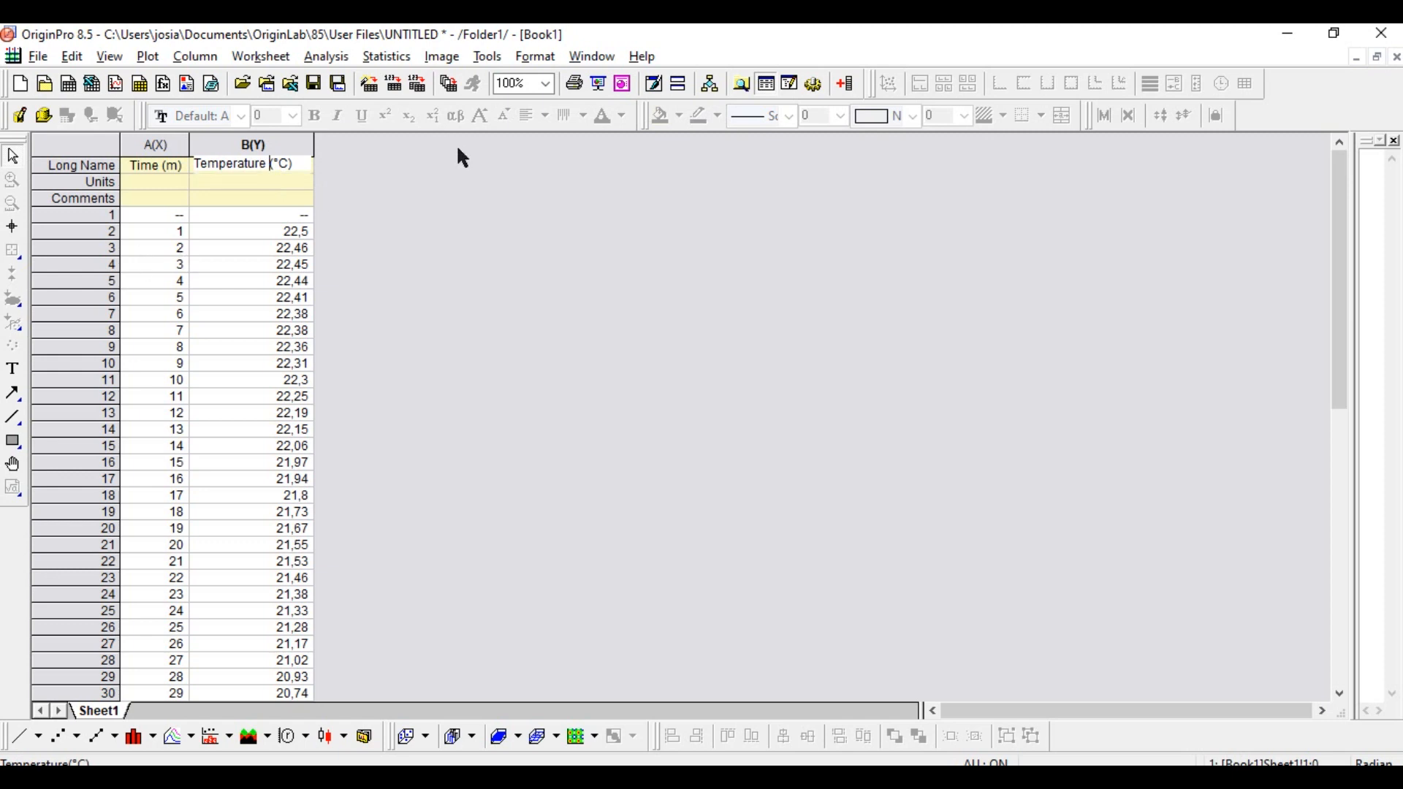
left_click(1377, 58)
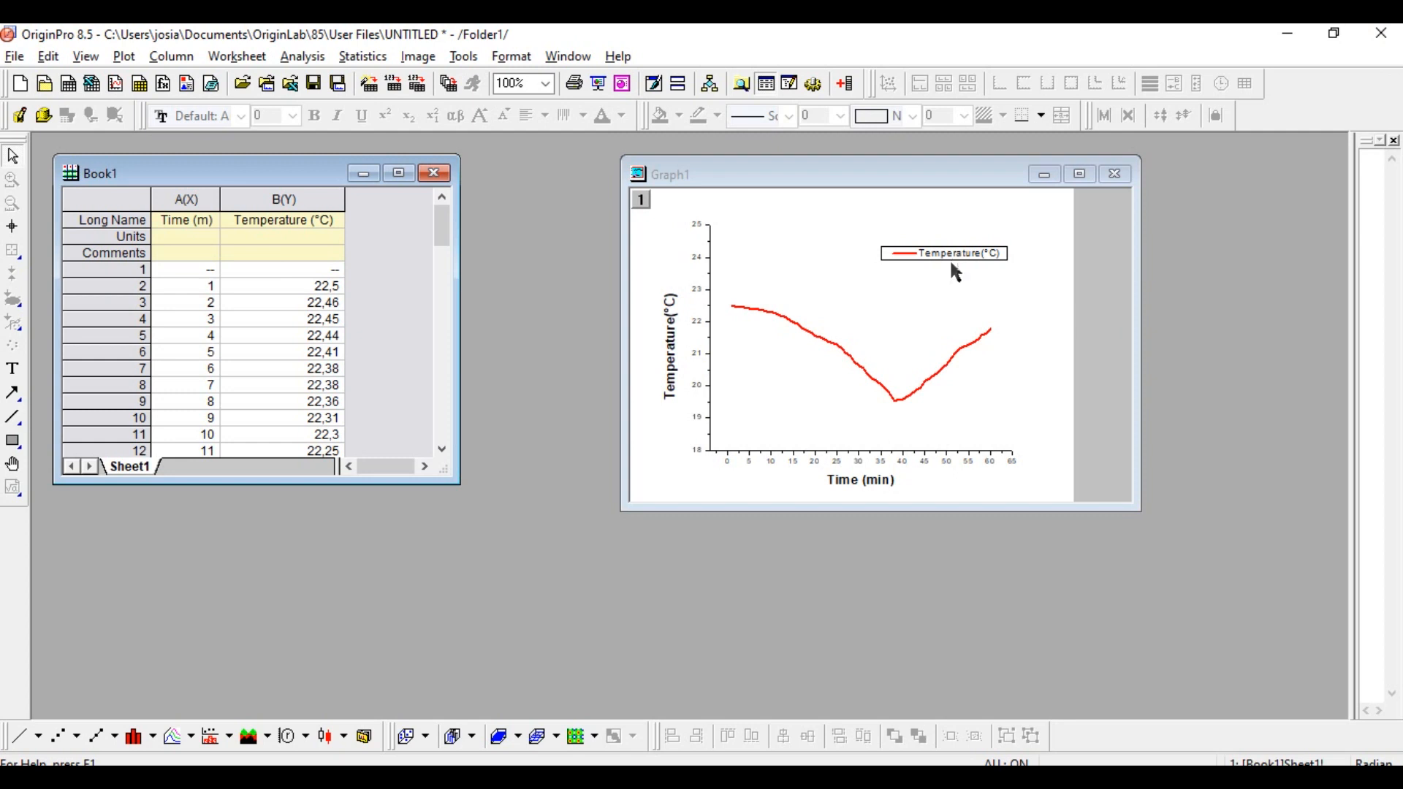
Step: Refresh the Graph1 window so its legend picks up the edited column name
right_click(836, 211)
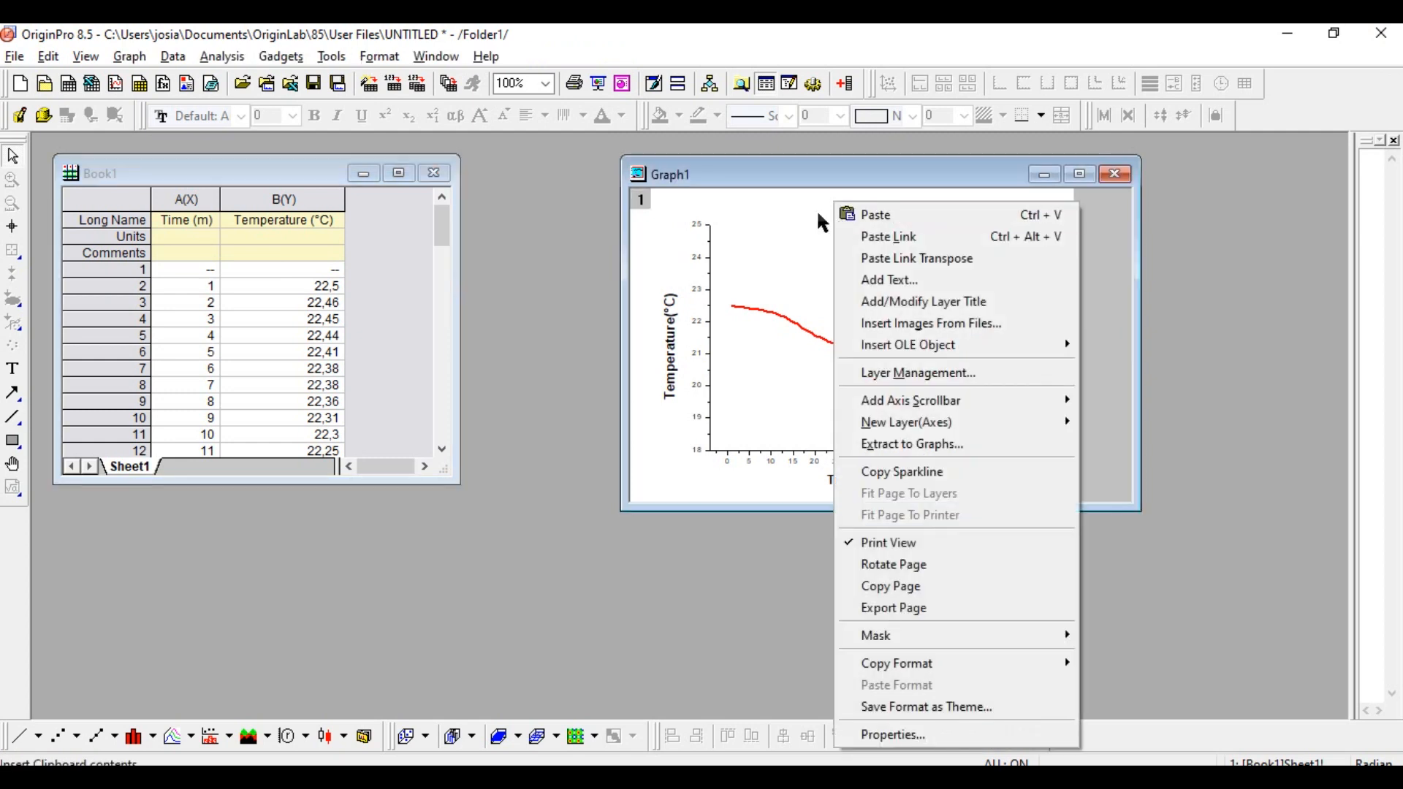
left_click(822, 174)
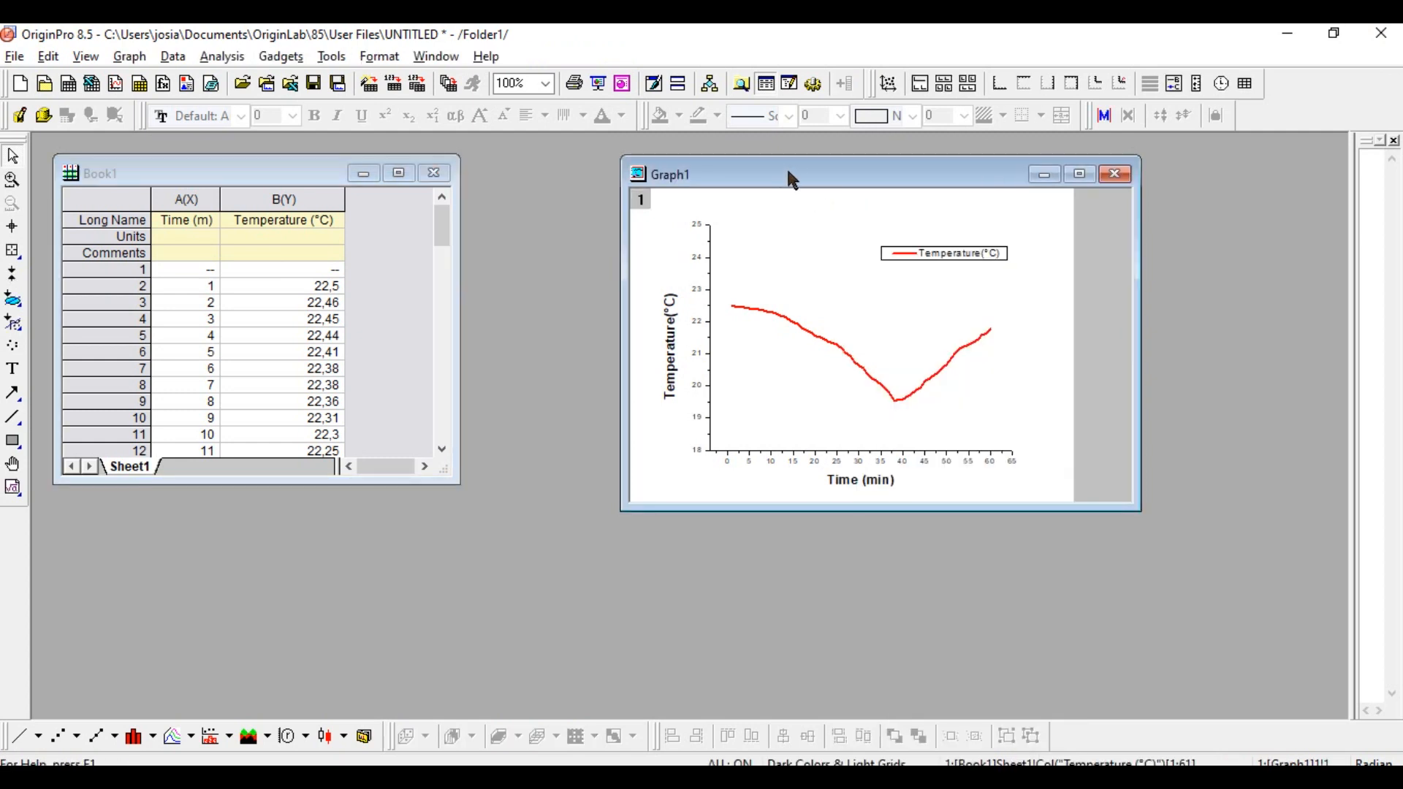
right_click(790, 175)
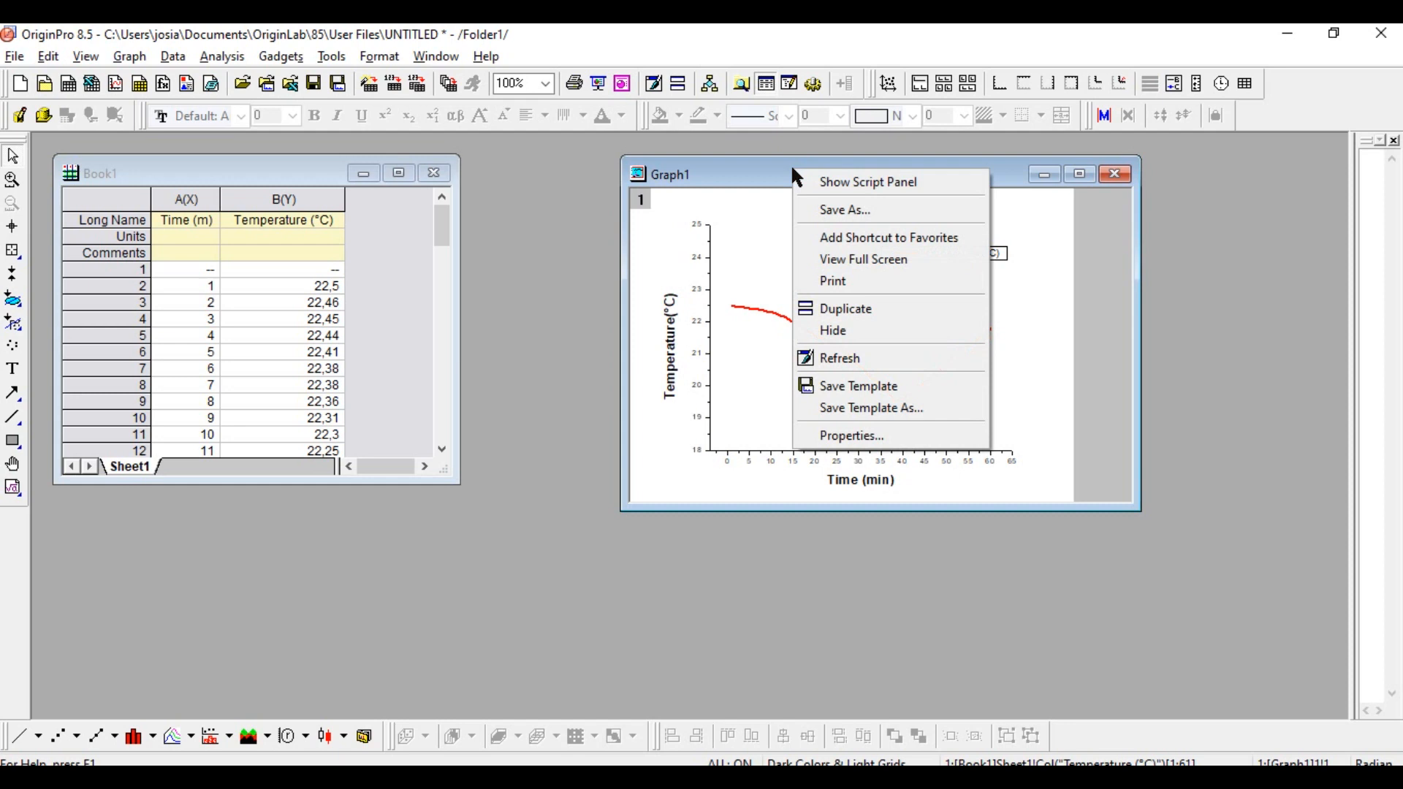
left_click(842, 366)
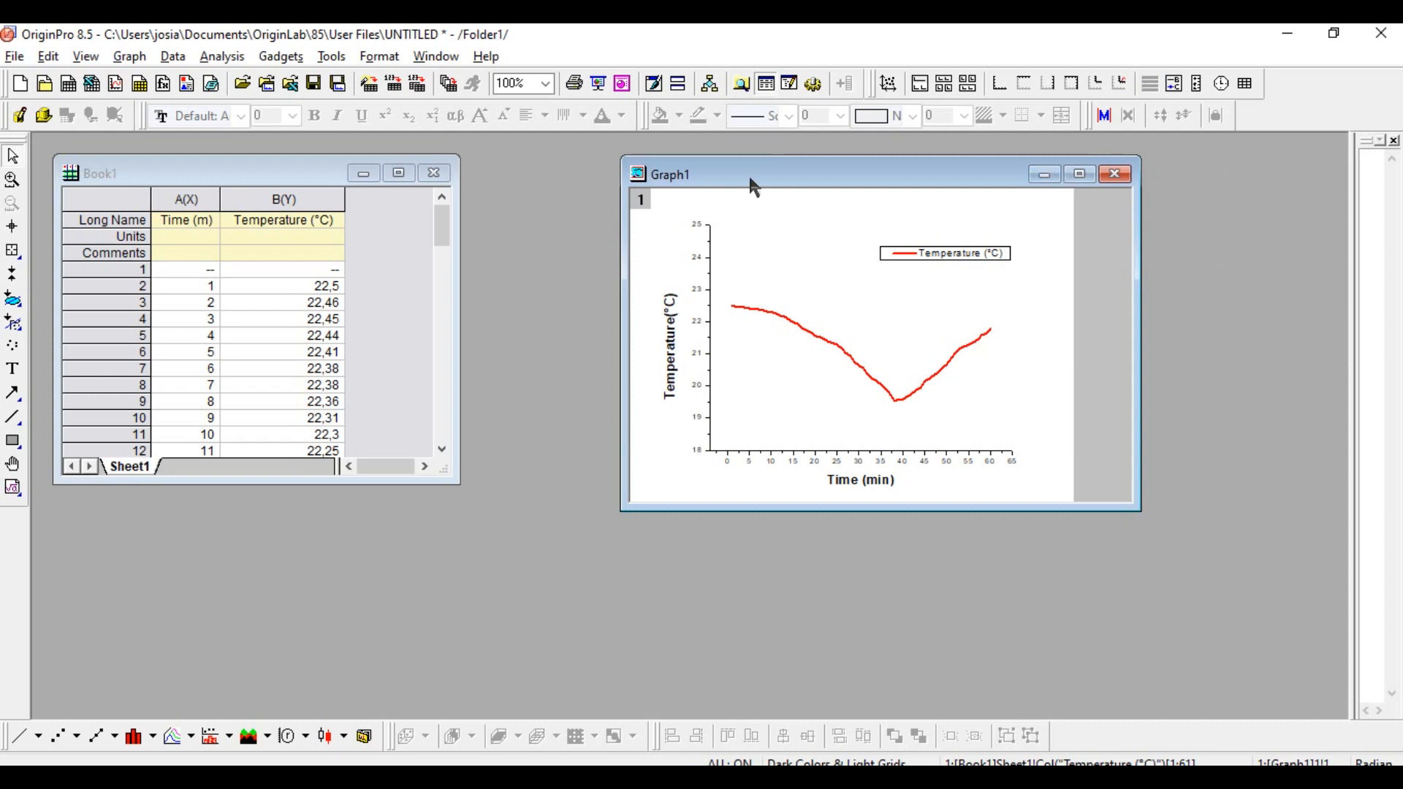
Step: Set the long name of the Graph1 window to "Time vs Temperature"
right_click(838, 173)
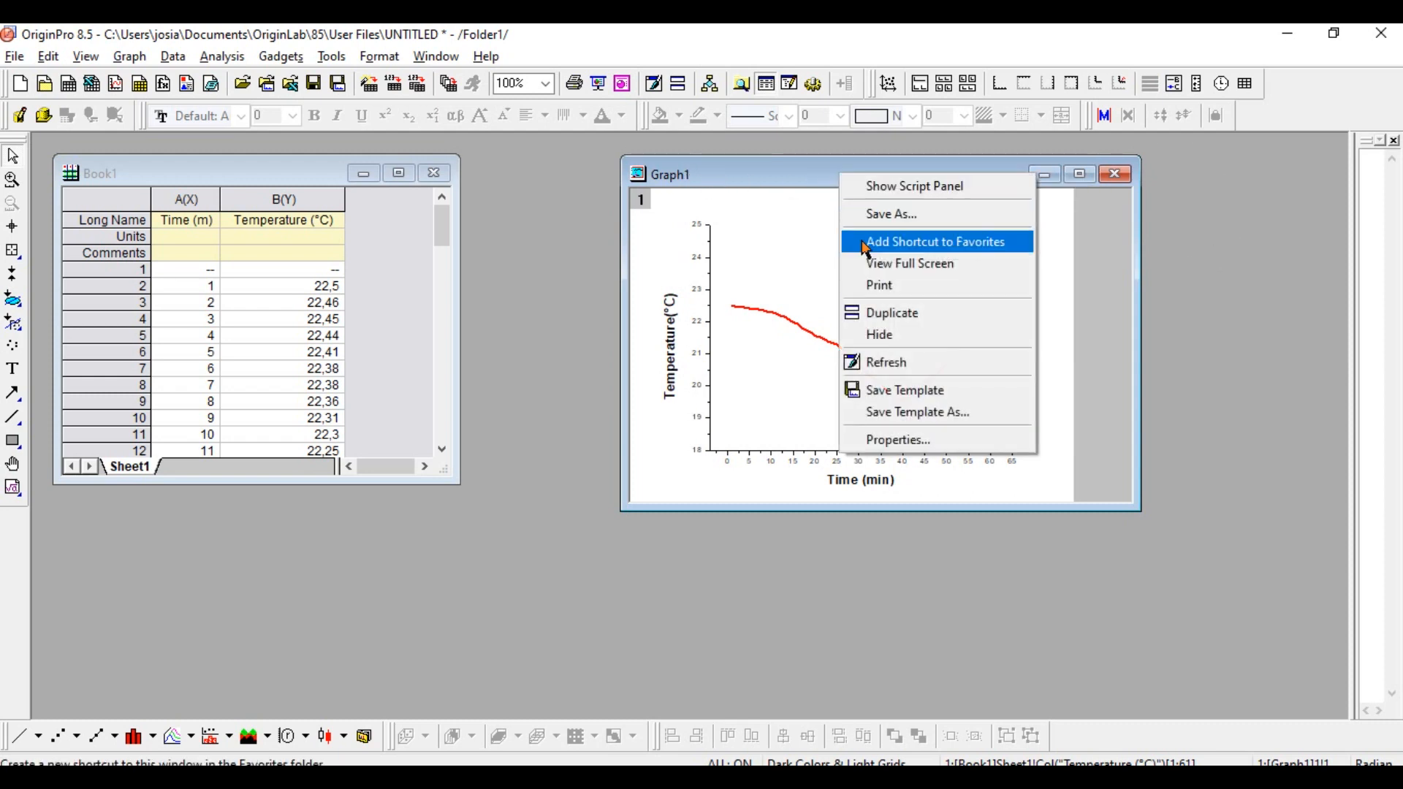
left_click(774, 170)
right_click(774, 171)
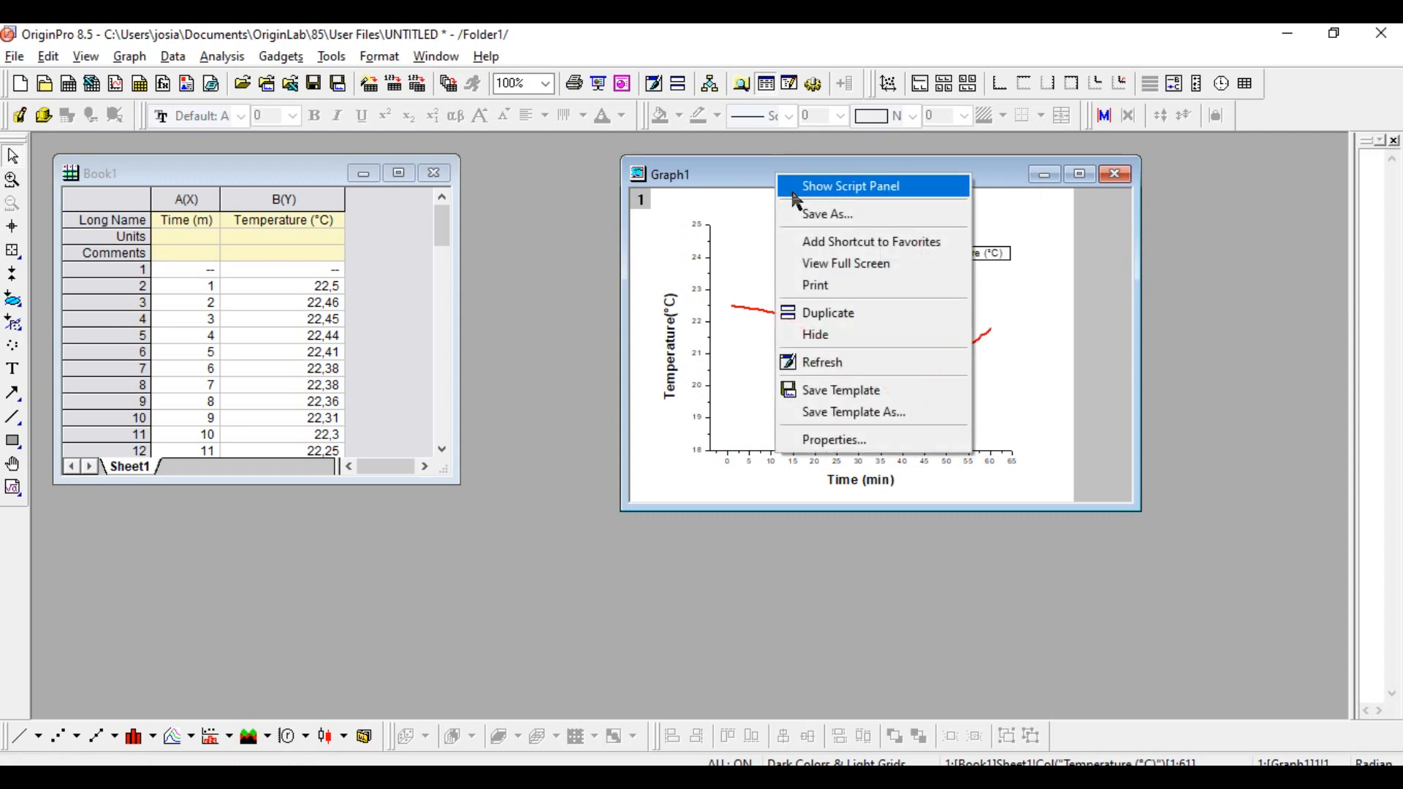
left_click(833, 440)
left_click(592, 298)
key("BackSpace")
key("BackSpace")
key("BackSpace")
key("BackSpace")
key("BackSpace")
key("BackSpace")
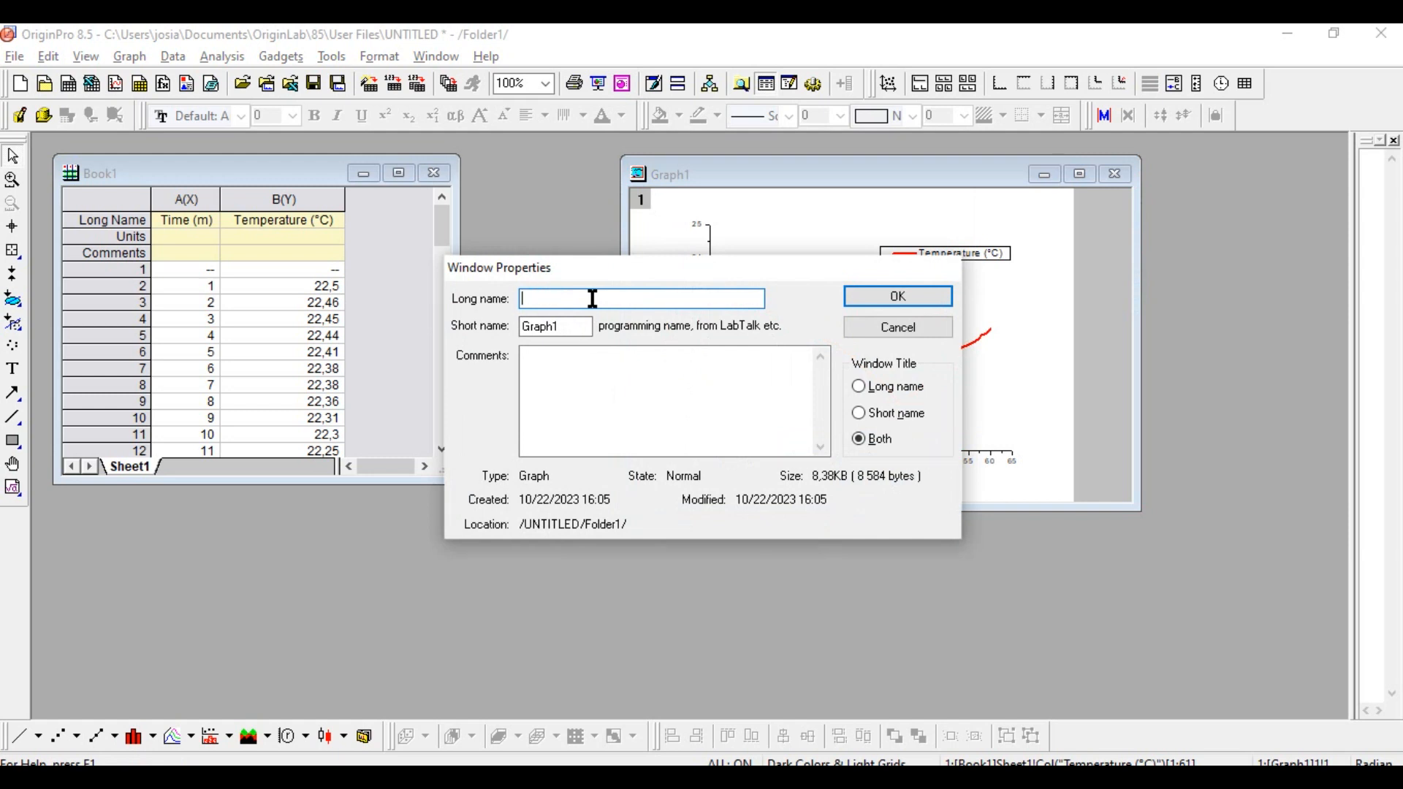
type("Time vs Temperature")
left_click(912, 297)
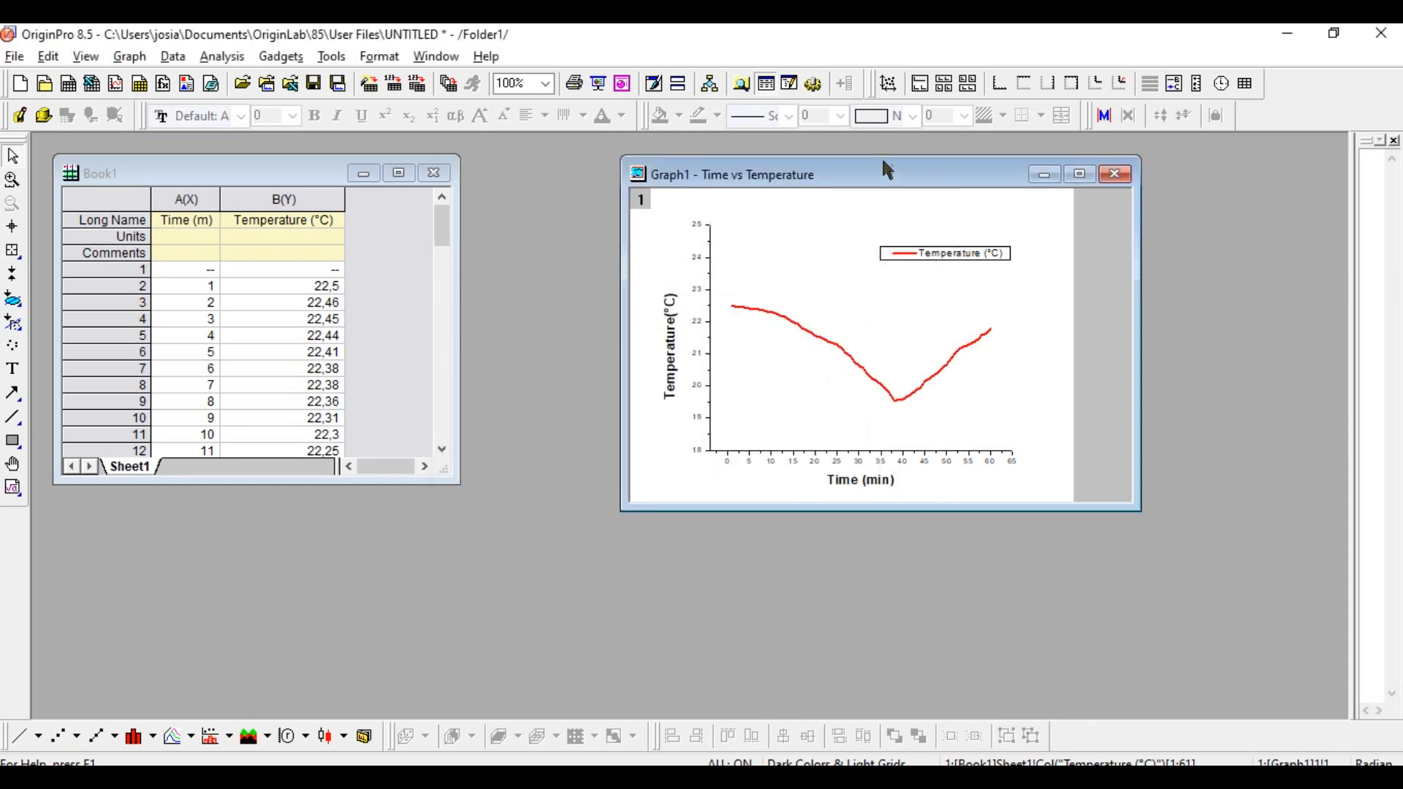
Step: Maximize the graph and set the font size of the Y axis and X axis tick labels to 28
left_click(1079, 174)
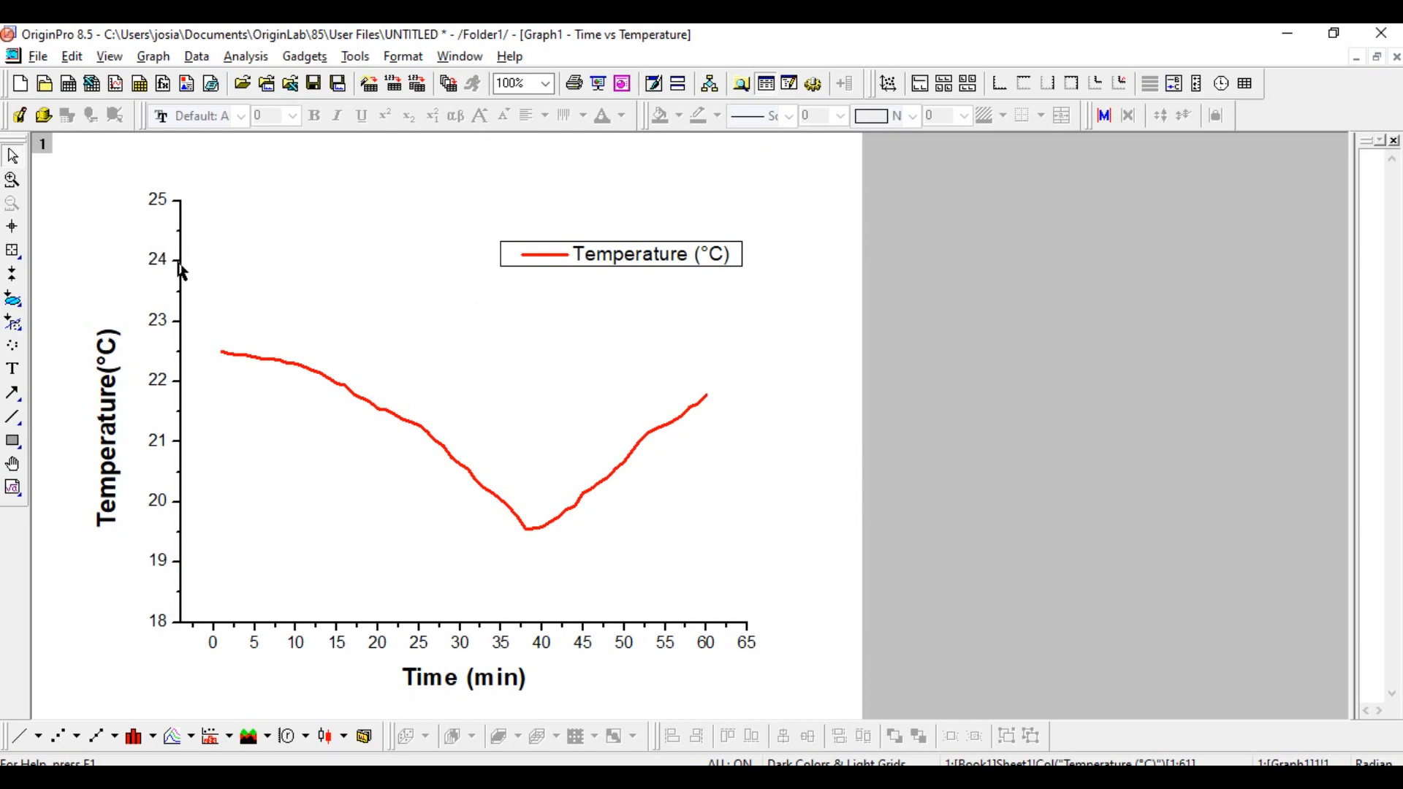
left_click(150, 260)
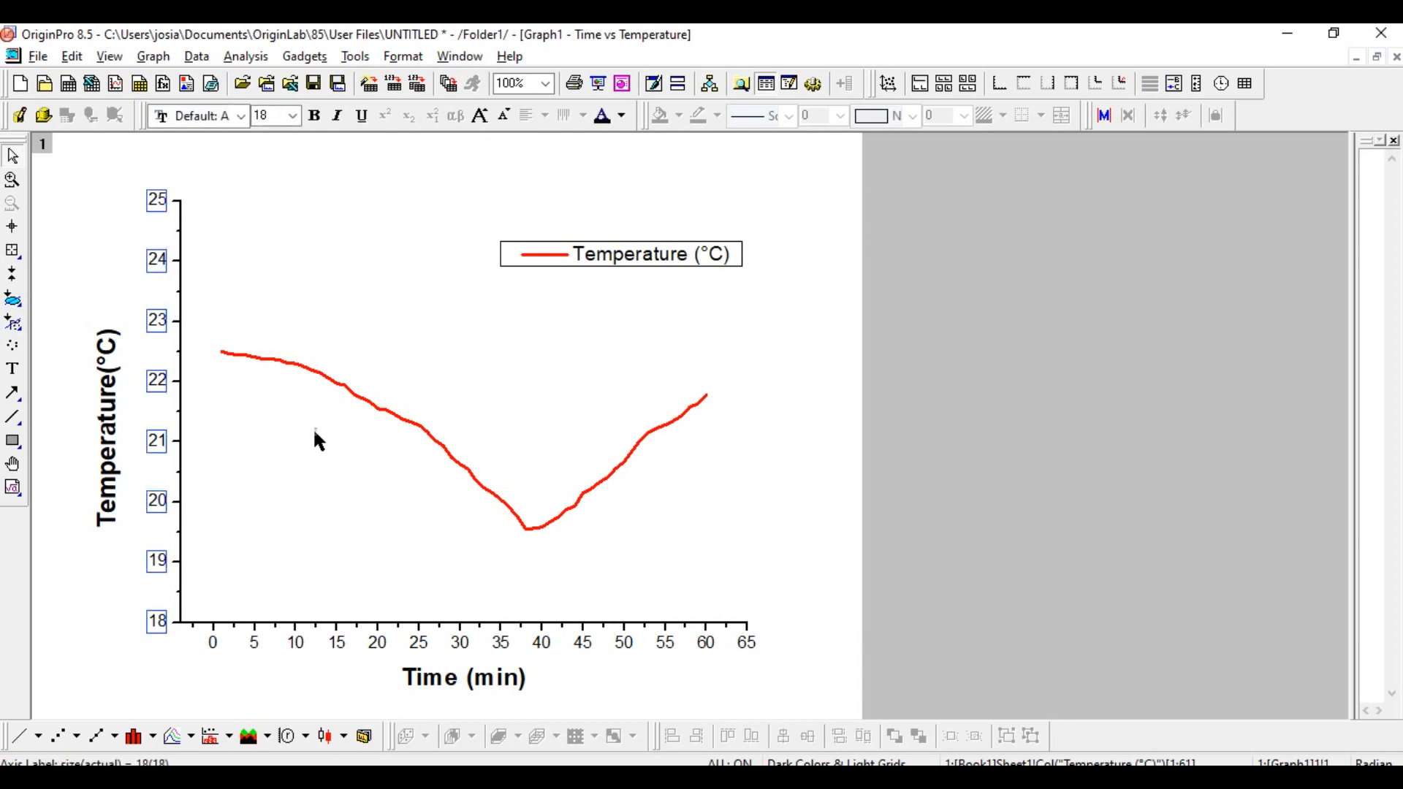
left_click(292, 115)
left_click(275, 357)
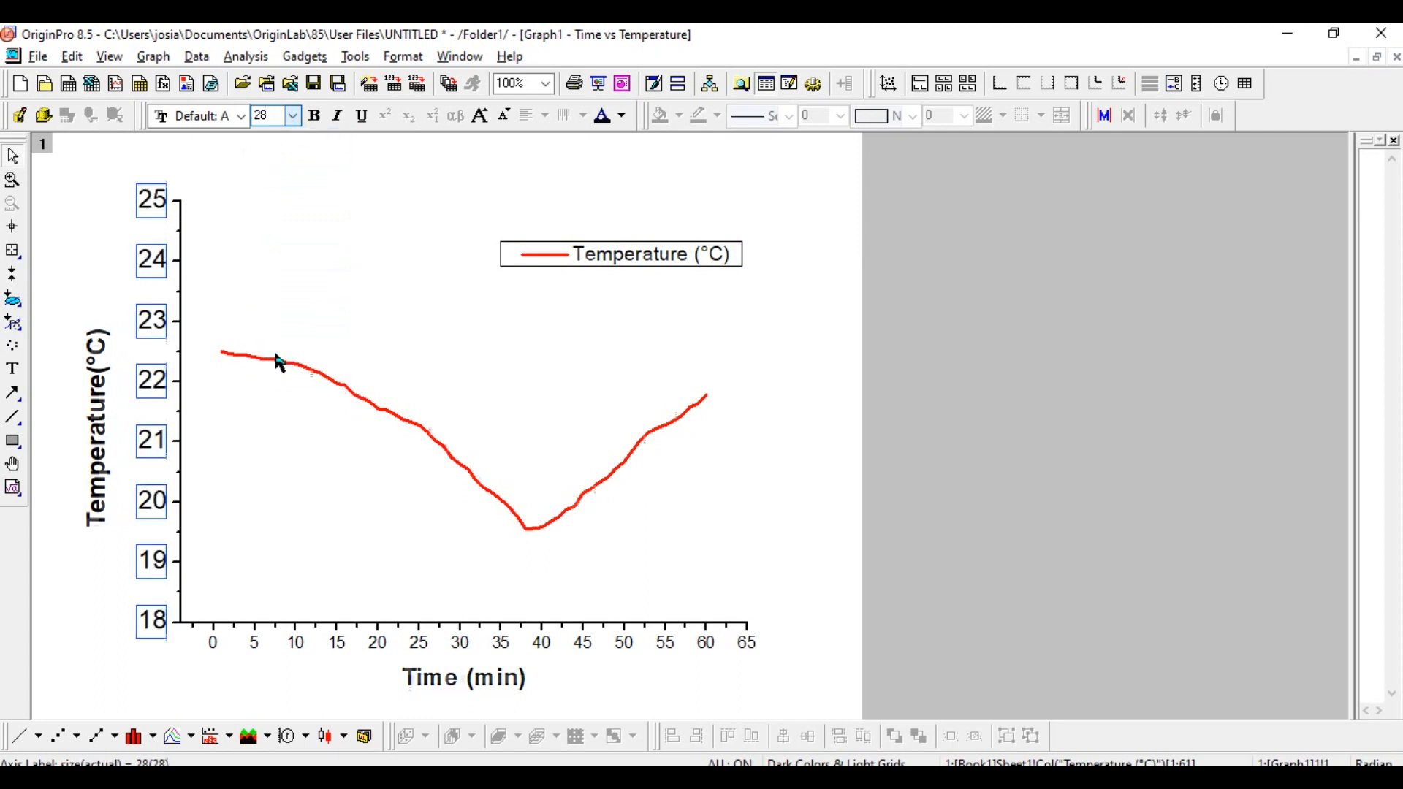
left_click(338, 646)
left_click(291, 115)
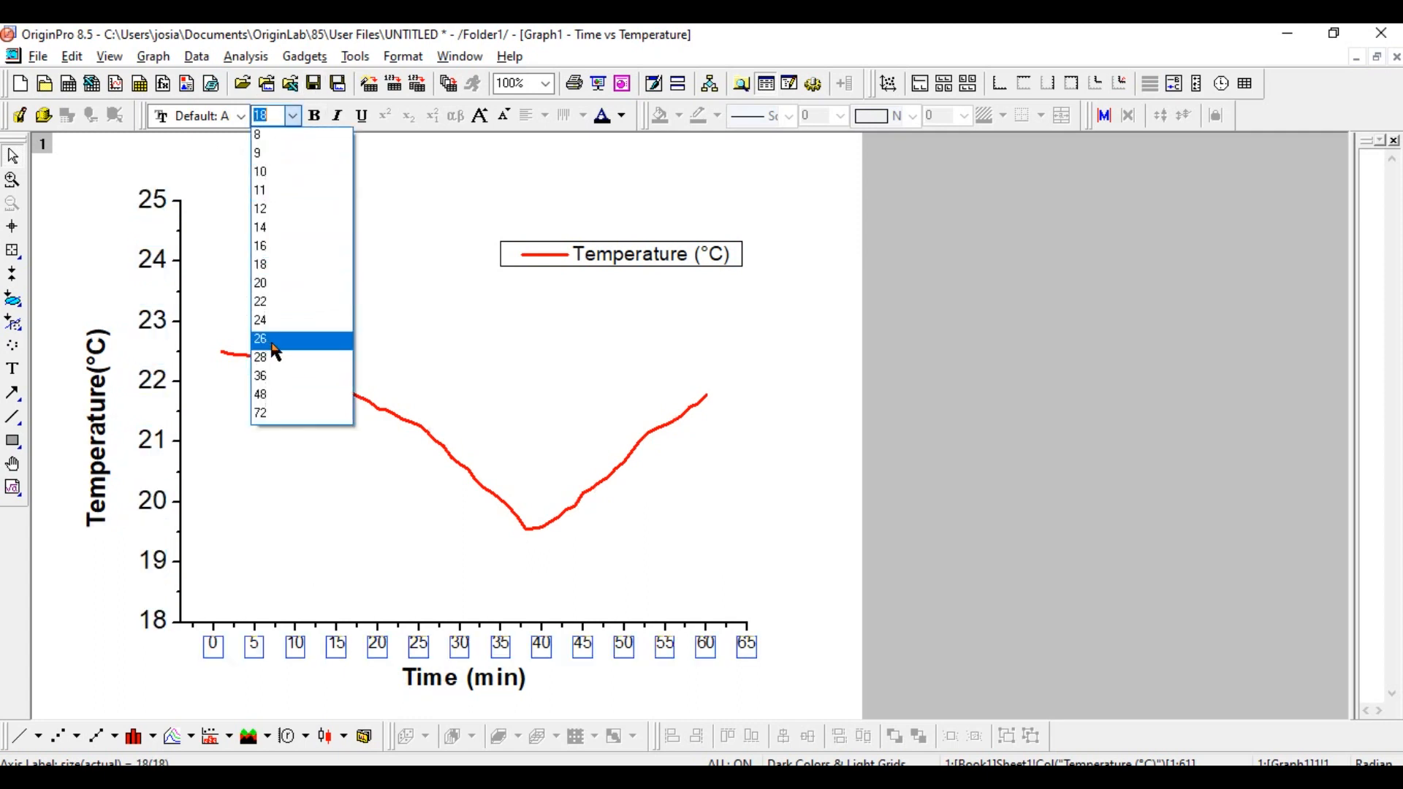
left_click(272, 357)
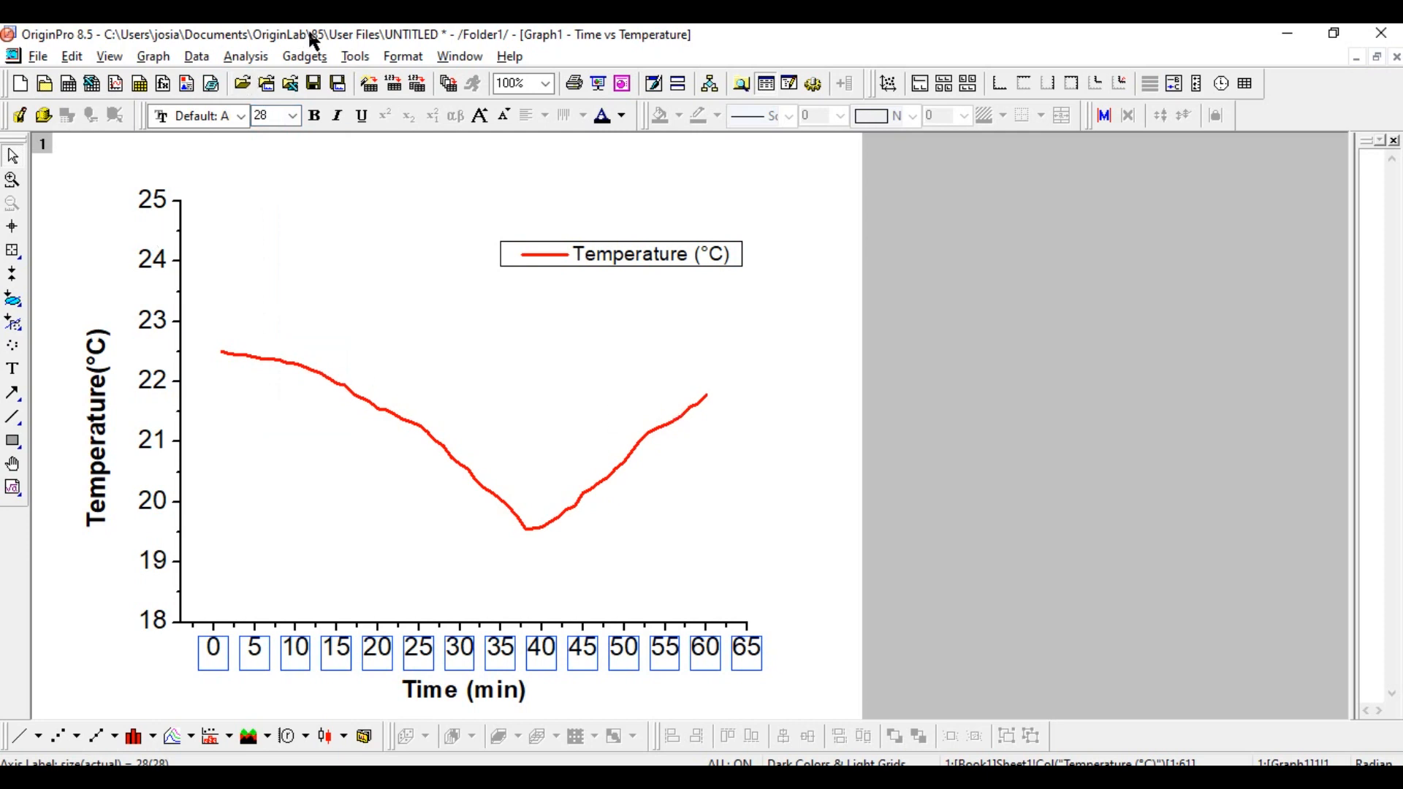
Step: Make the tick labels of both the X and Y axes bold
left_click(316, 116)
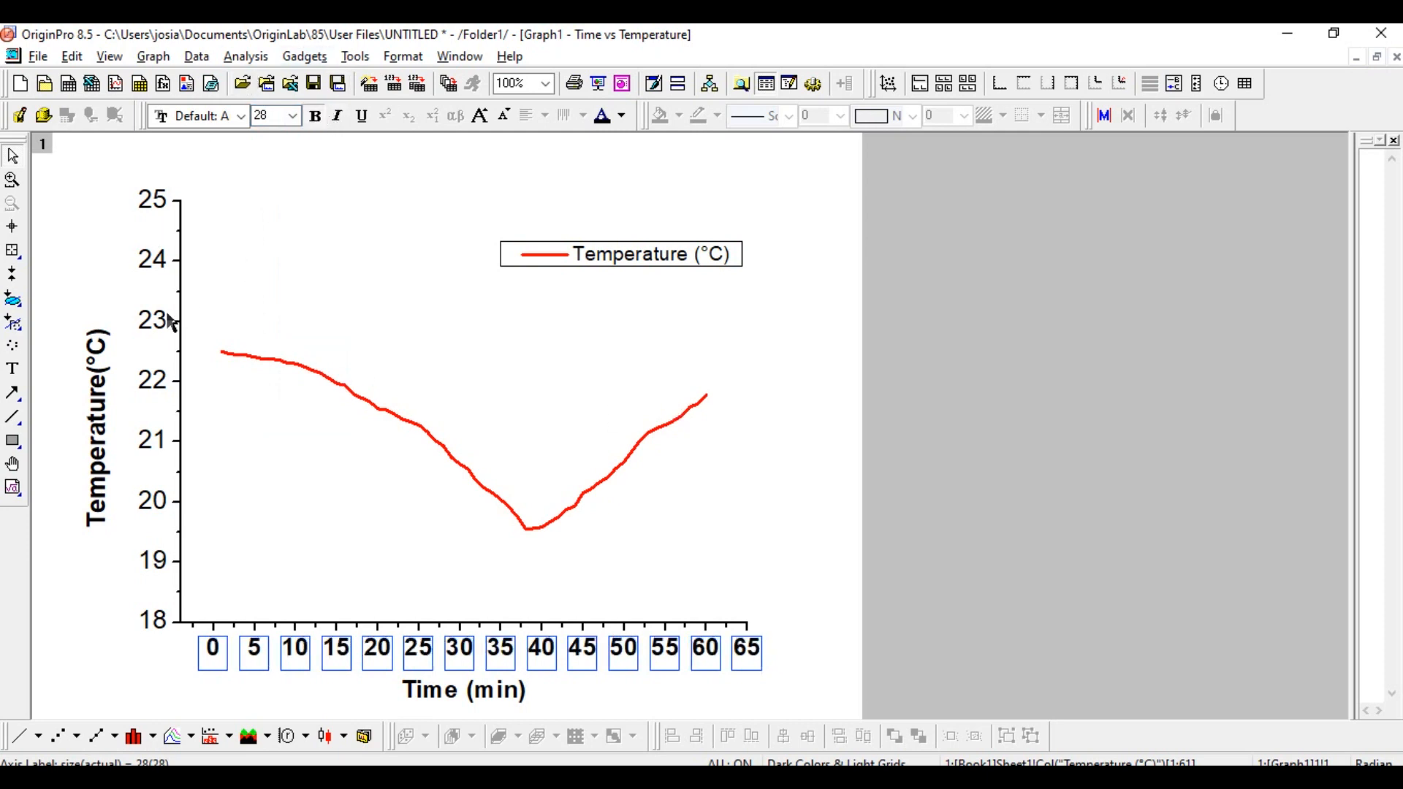
key("Tab")
left_click(321, 121)
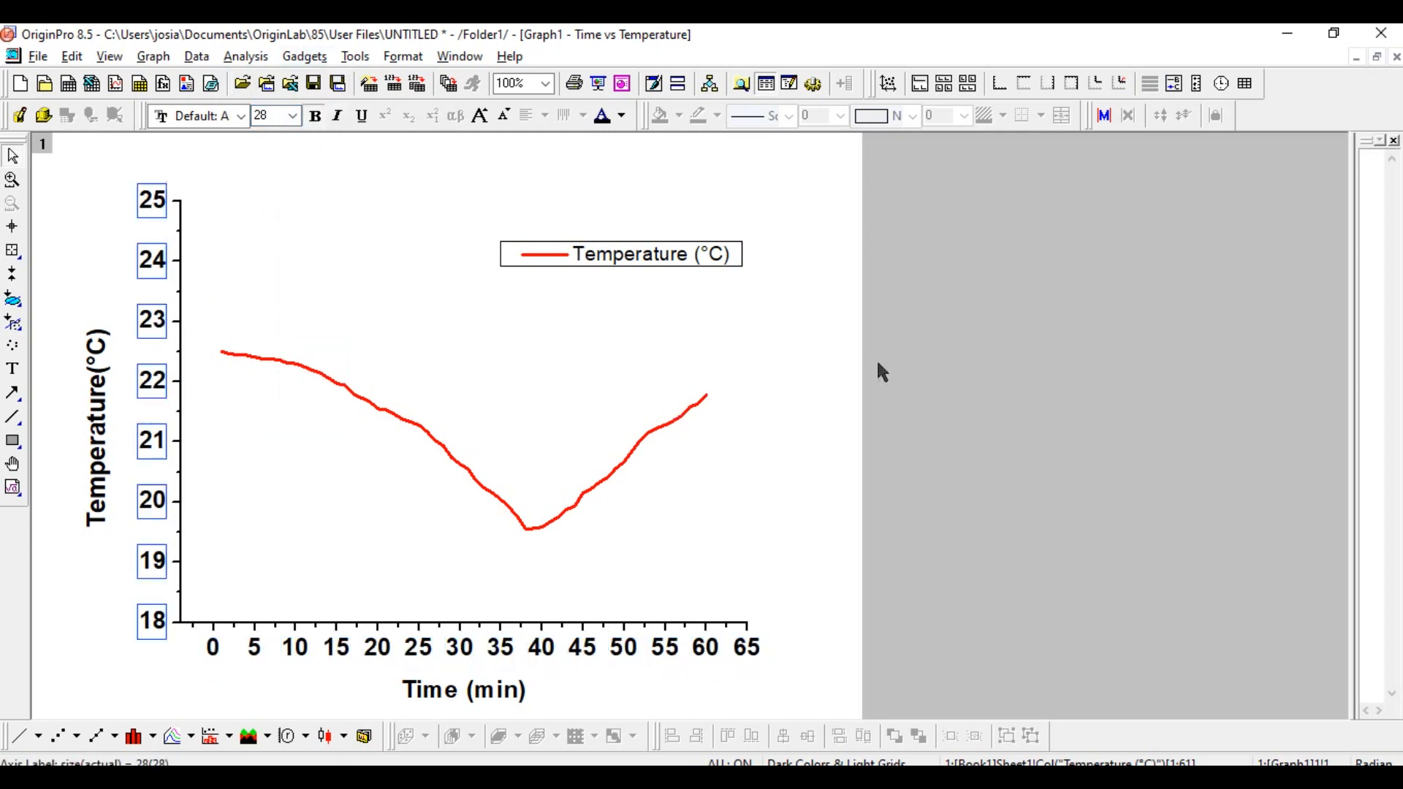
left_click(798, 370)
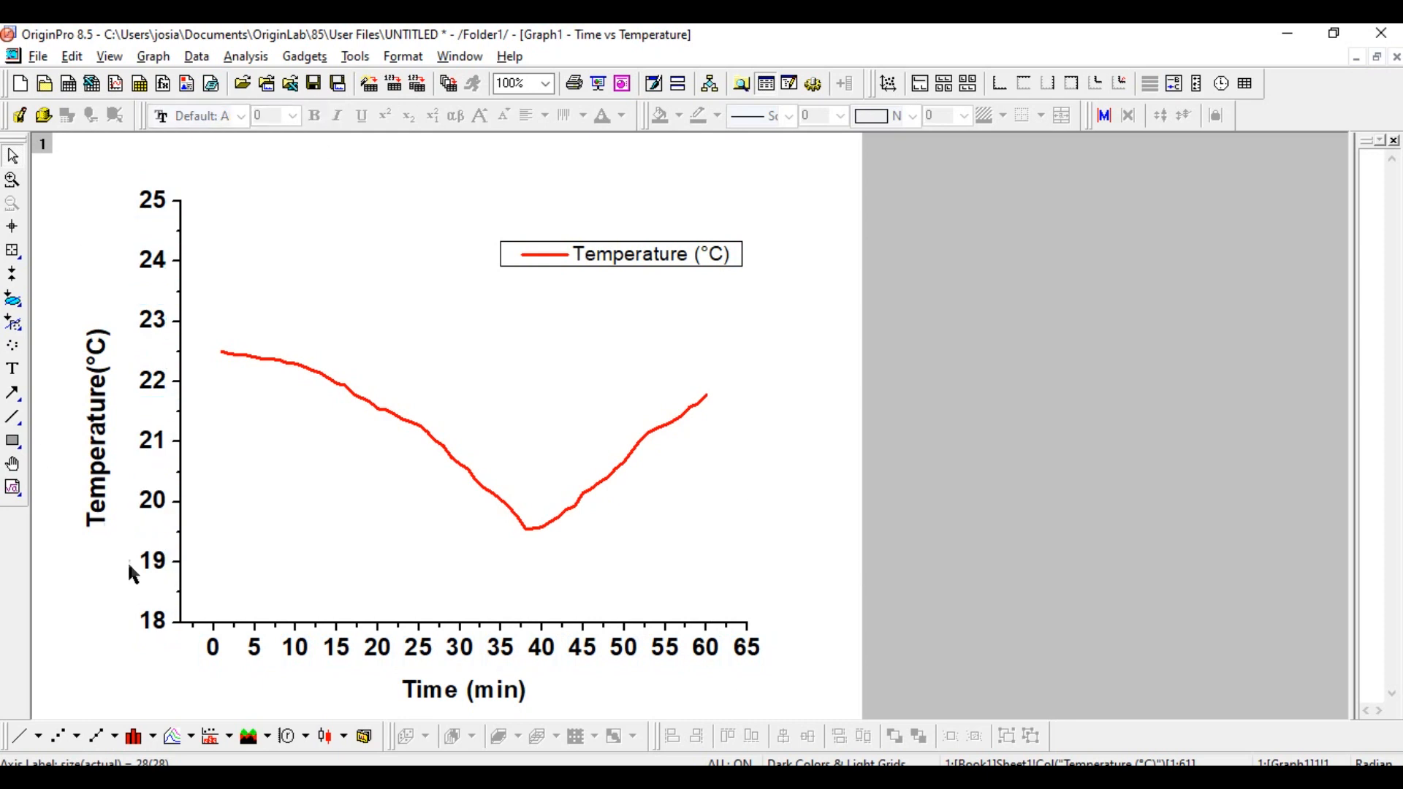
Step: Insert a space before "(°C)" in the Y axis title so it reads "Temperature (°C)"
left_click(95, 387)
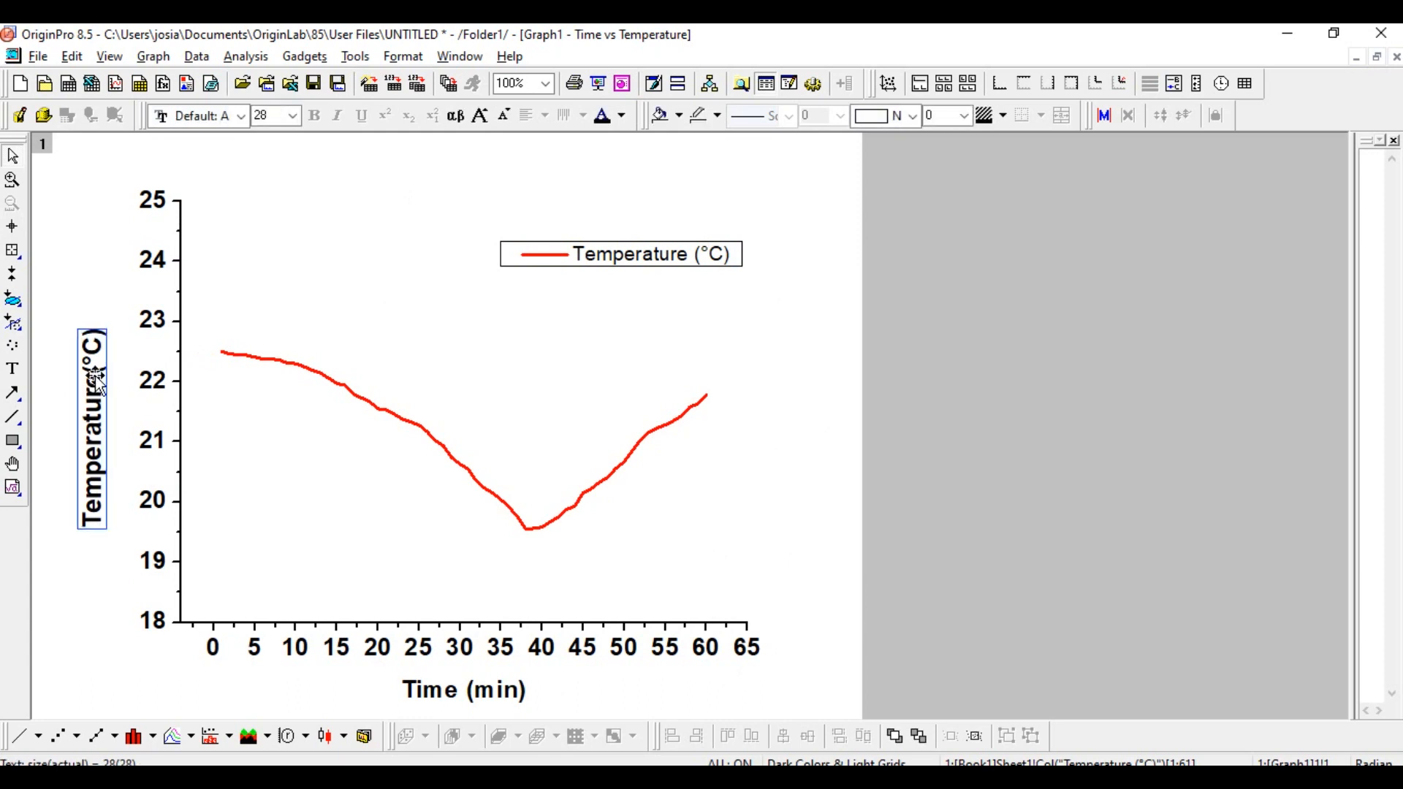
double_click(95, 380)
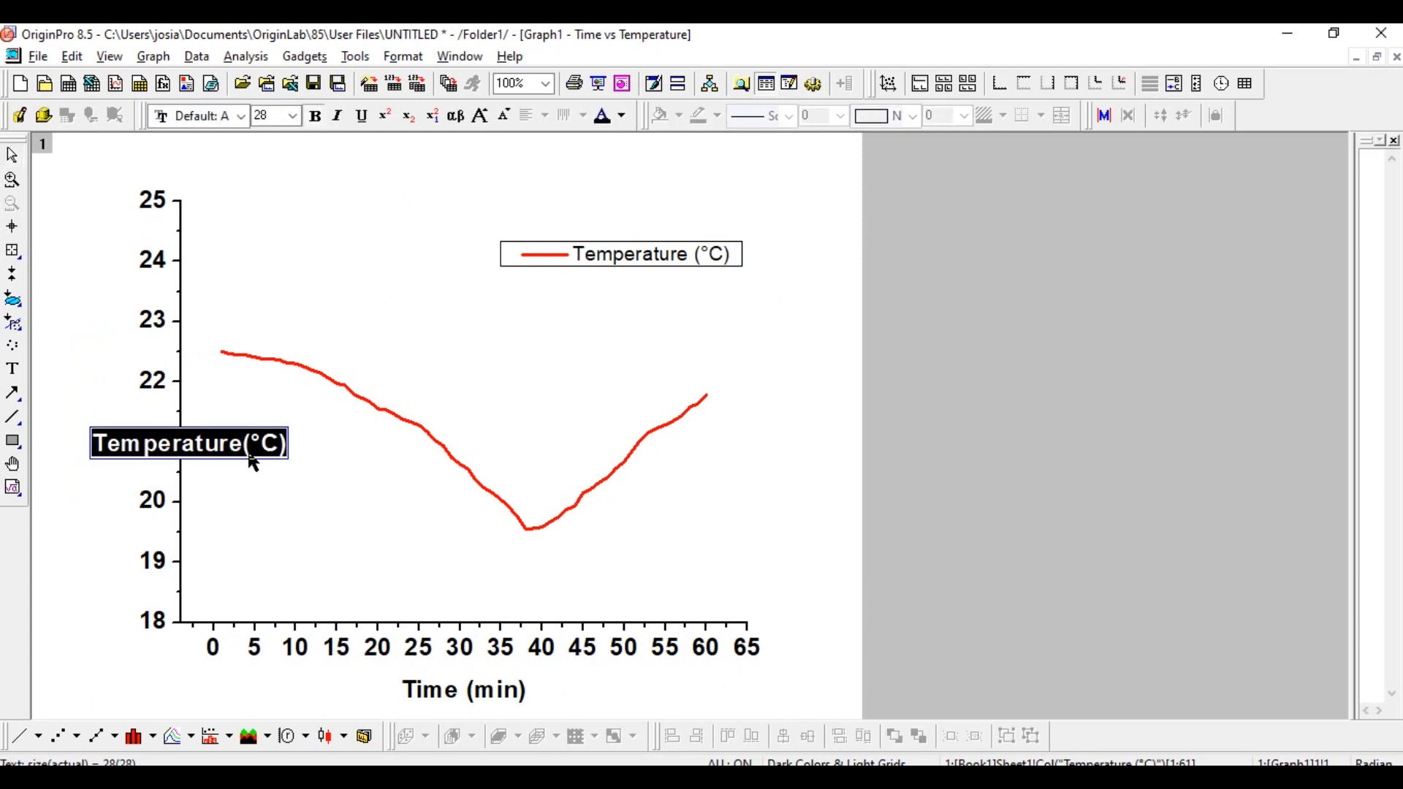
left_click(244, 452)
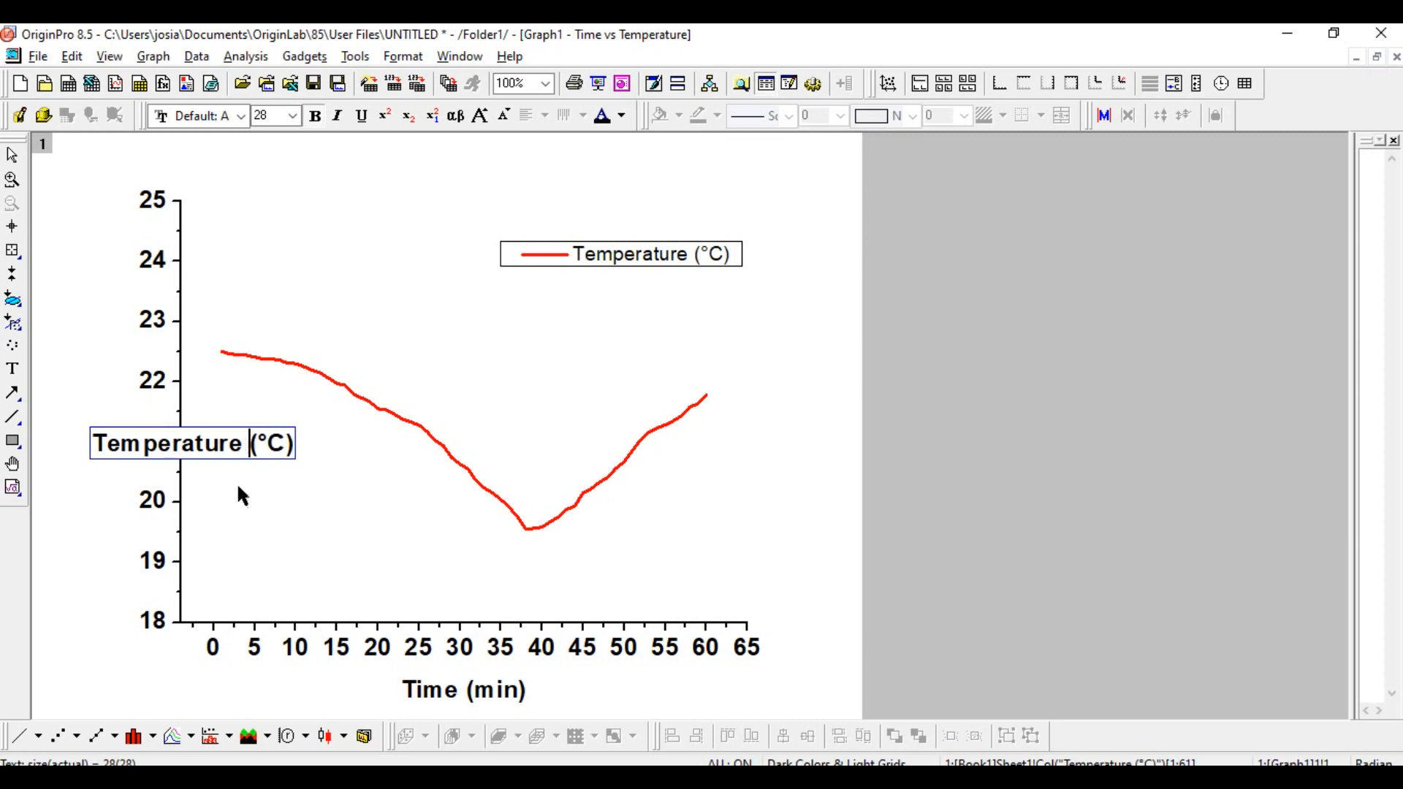
left_click(395, 456)
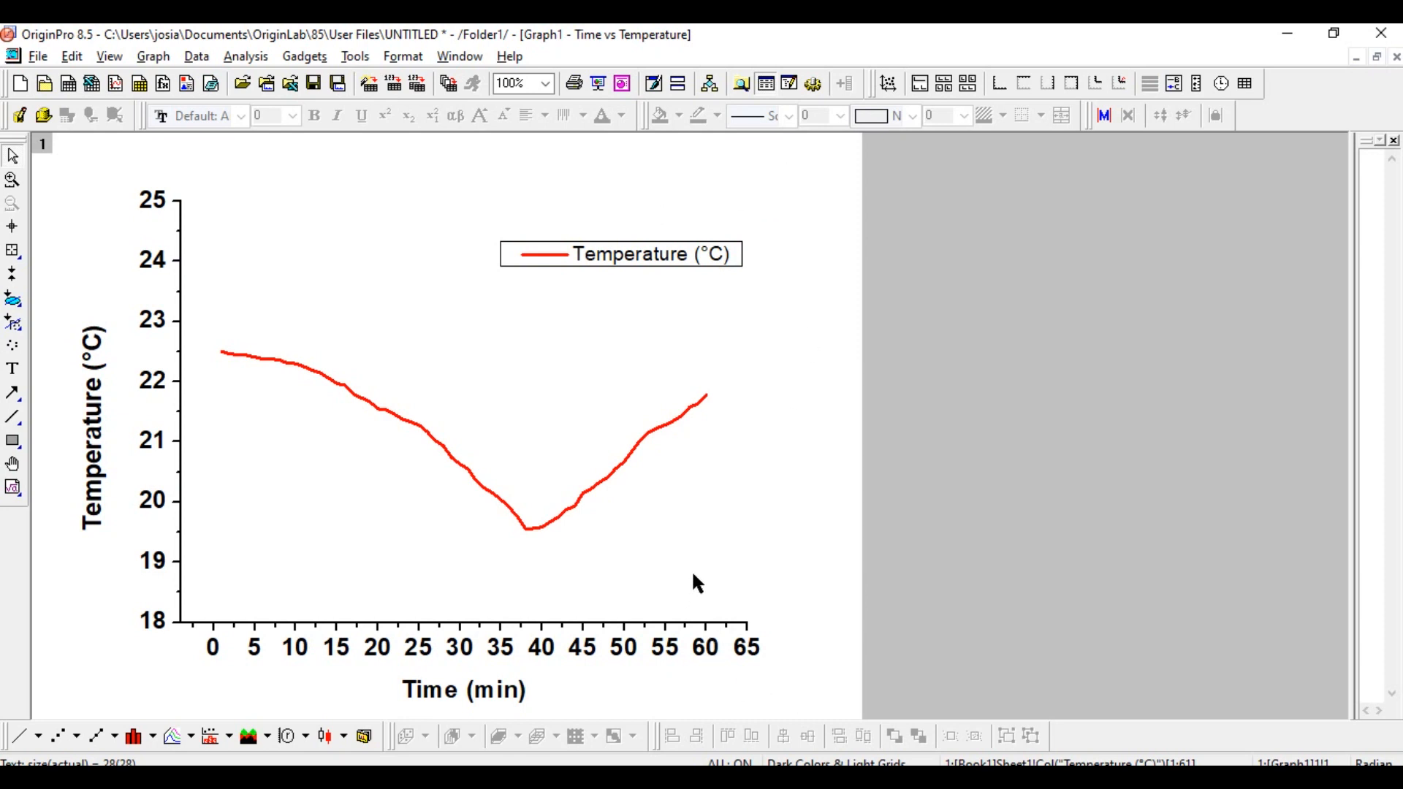
Step: Open the graph export settings and keep Joint Photographic Experts Group (*.jpg) as the image type
left_click(33, 57)
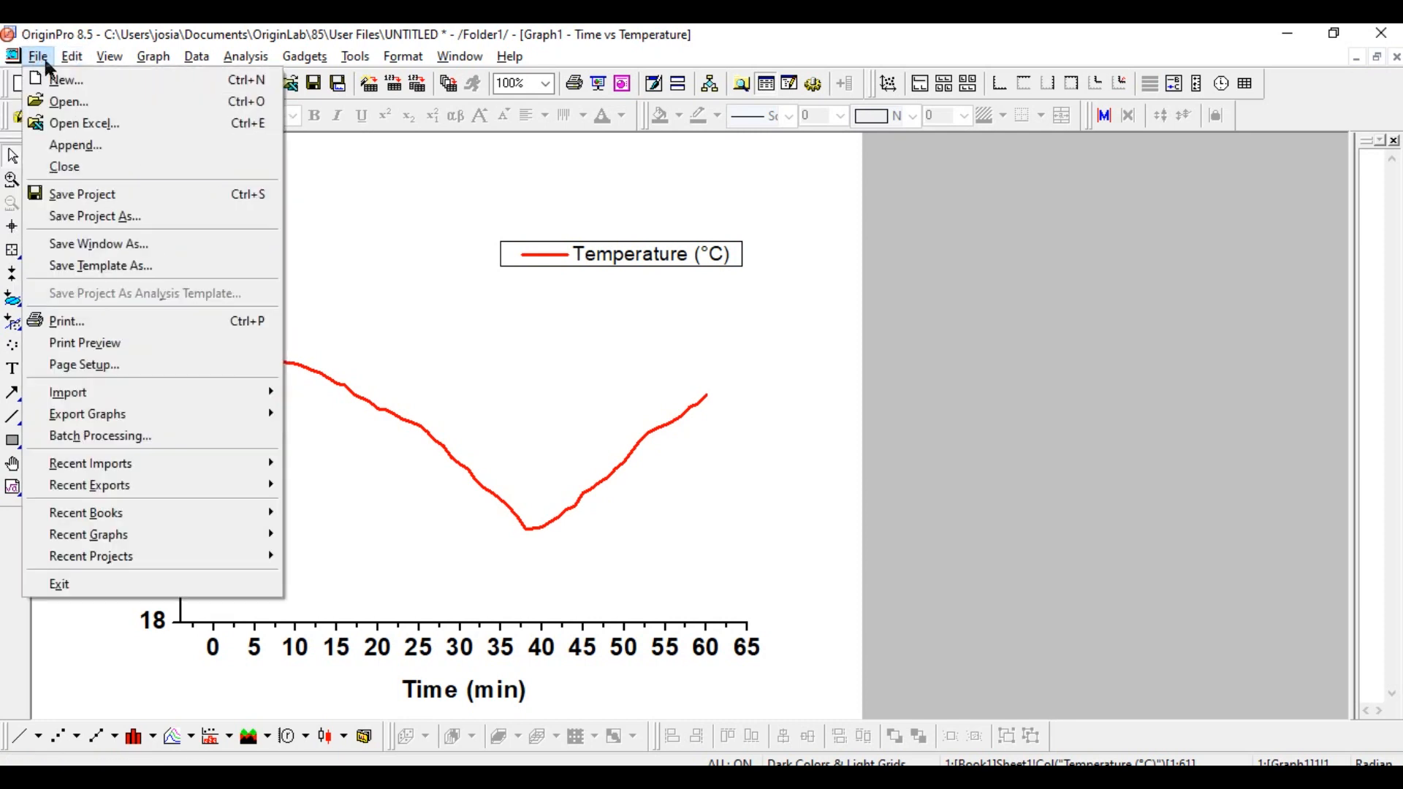
mouse_move(210, 396)
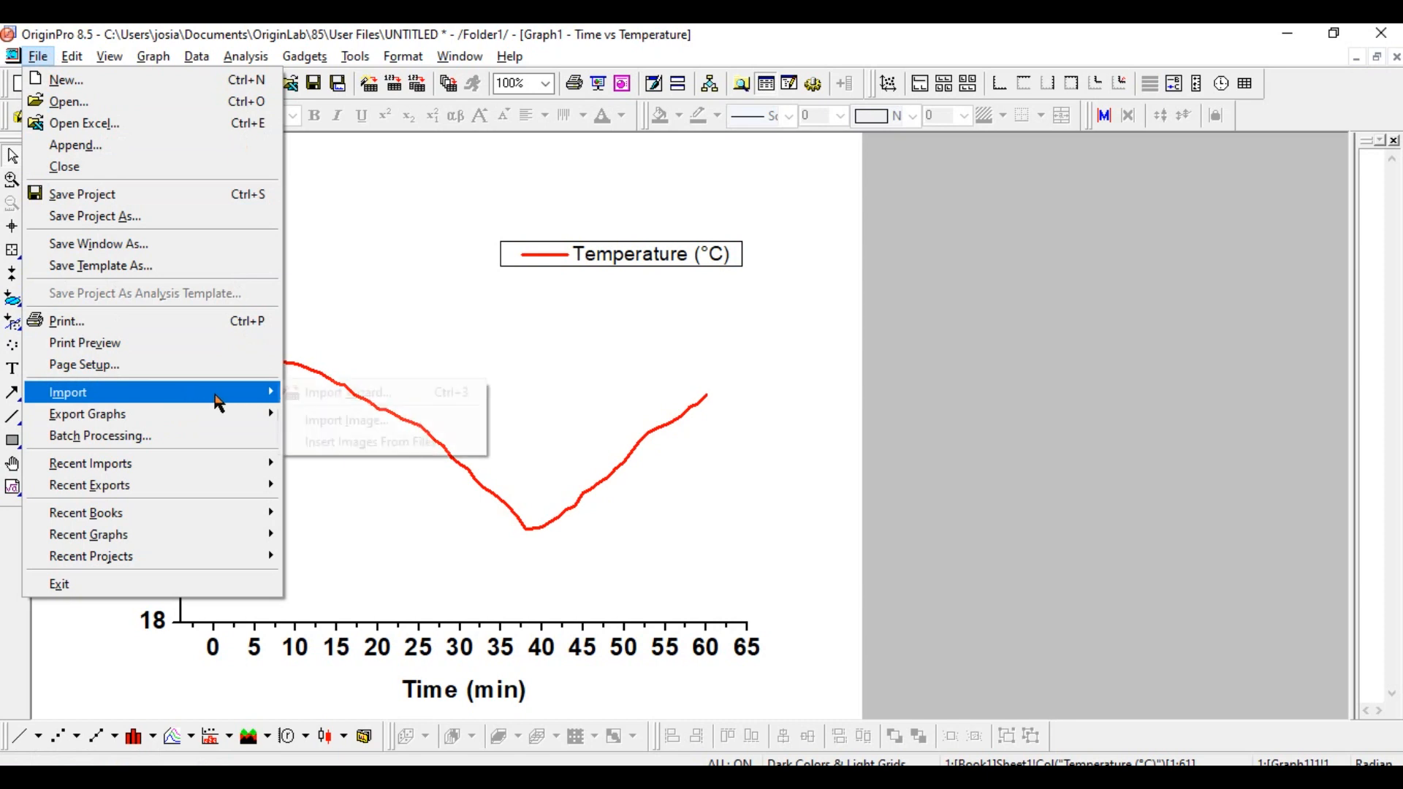
mouse_move(219, 420)
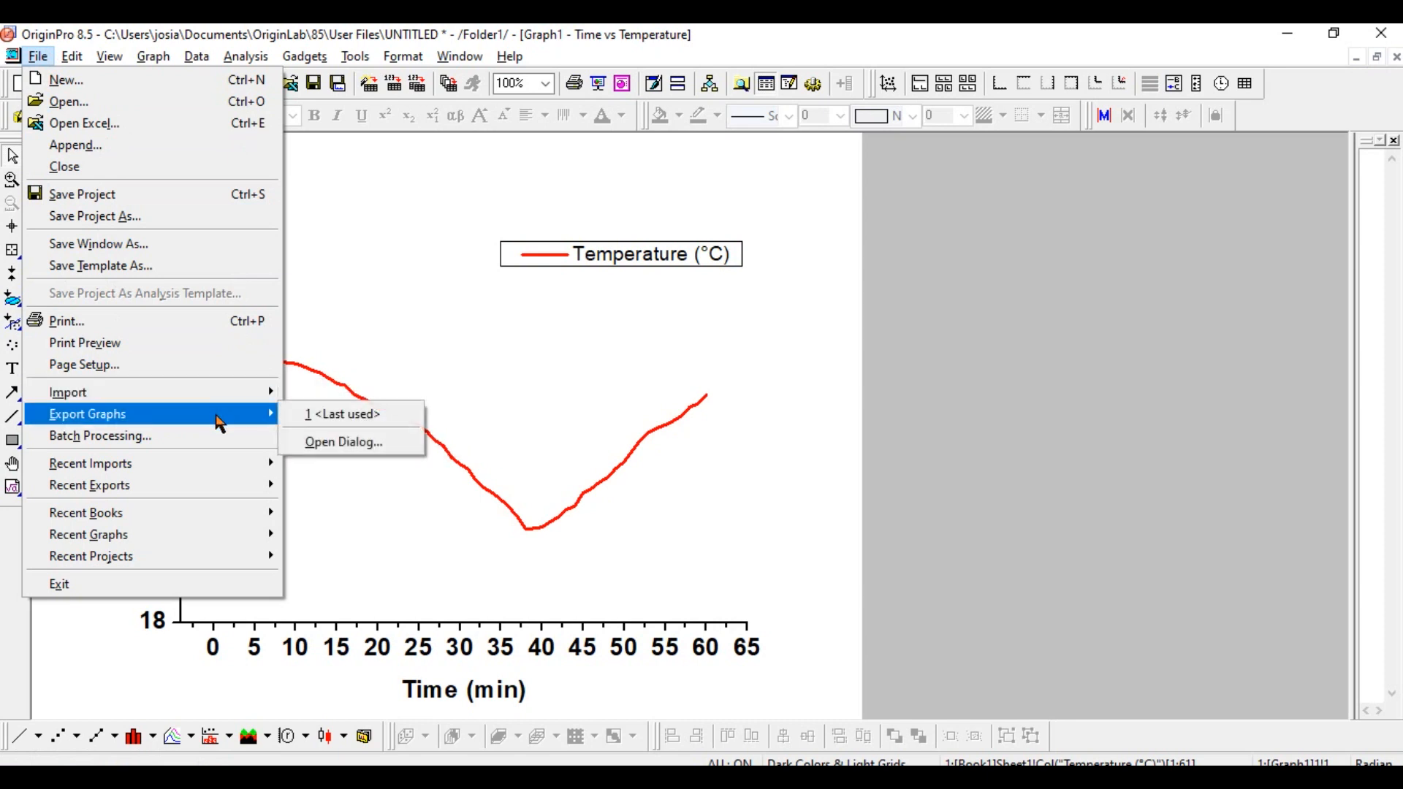
left_click(379, 447)
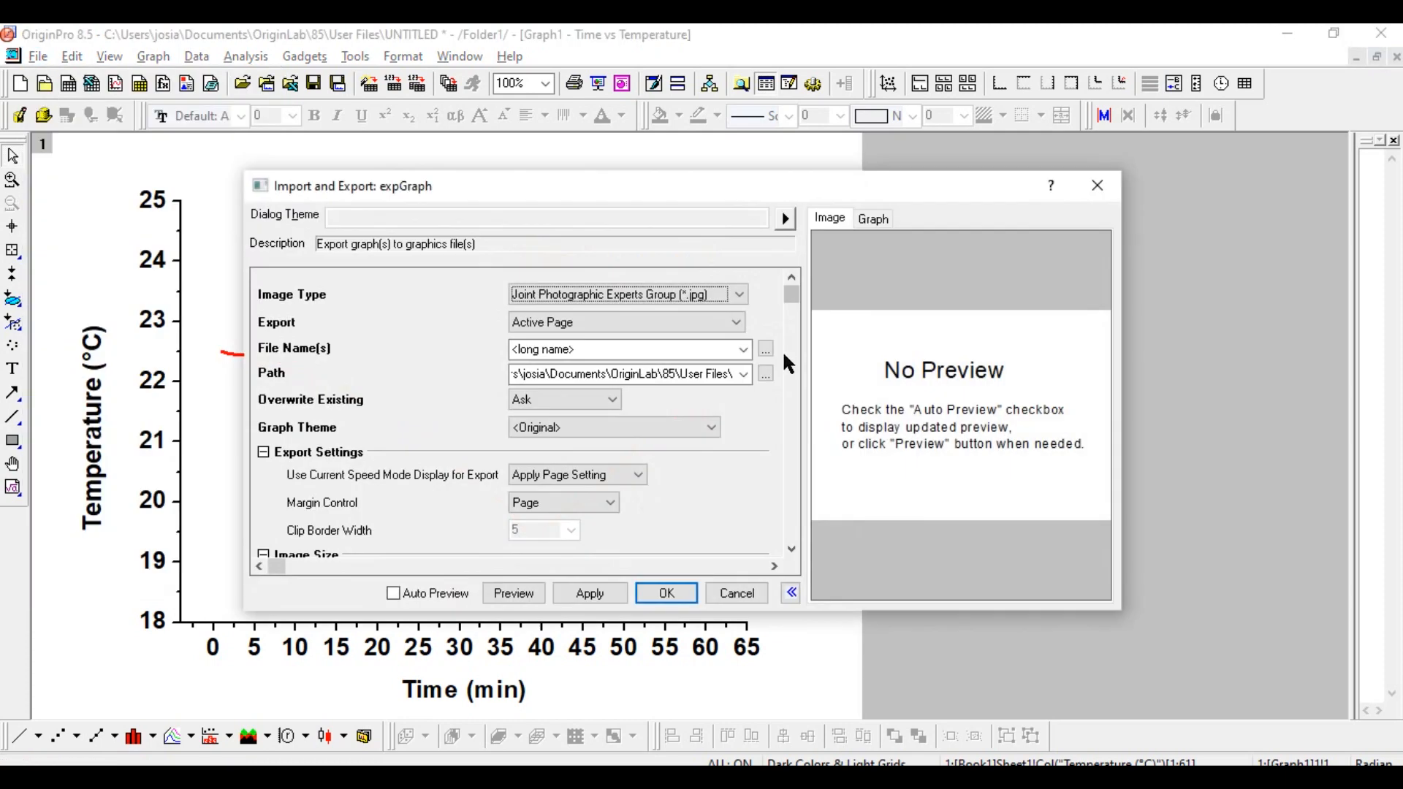
left_click_drag(879, 187, 879, 170)
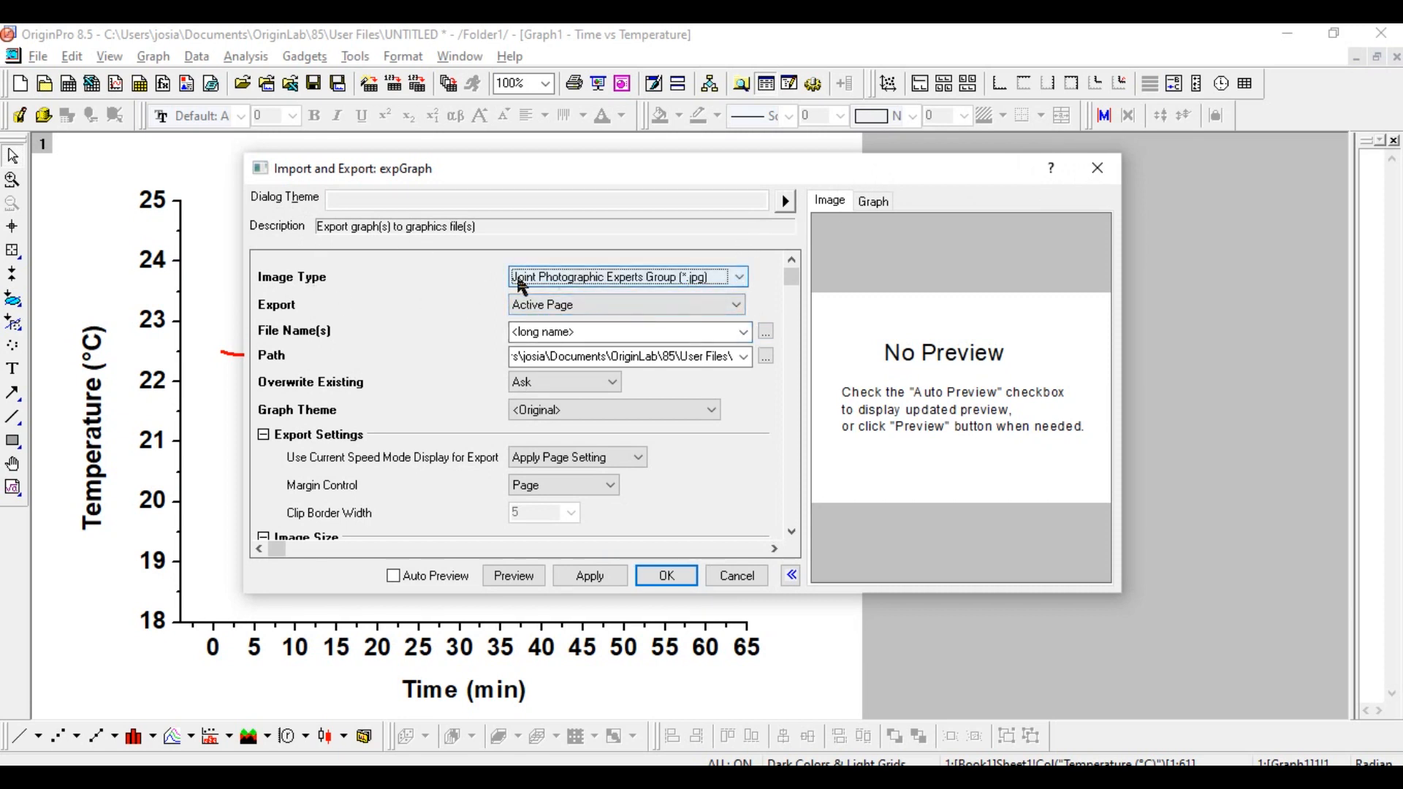
left_click(739, 278)
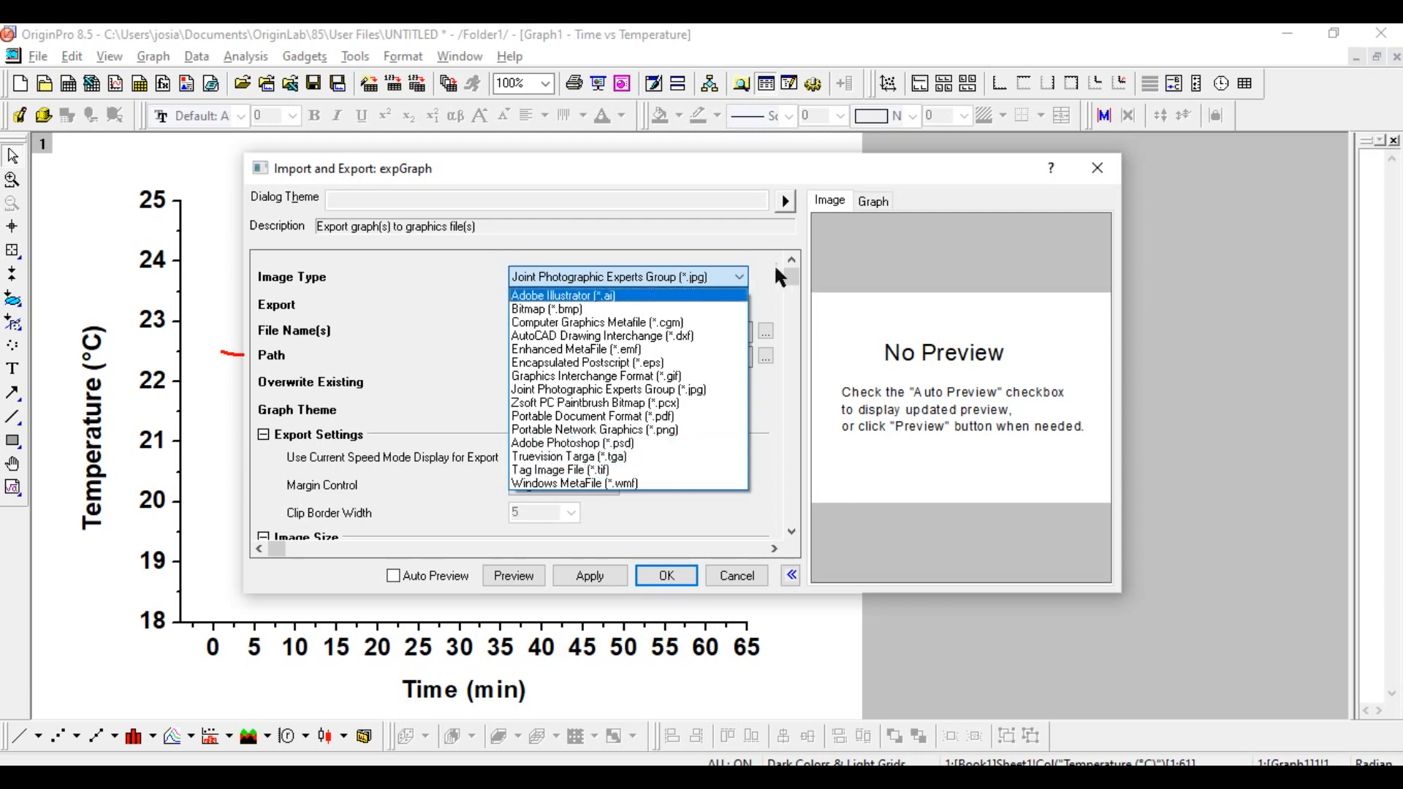
left_click(758, 276)
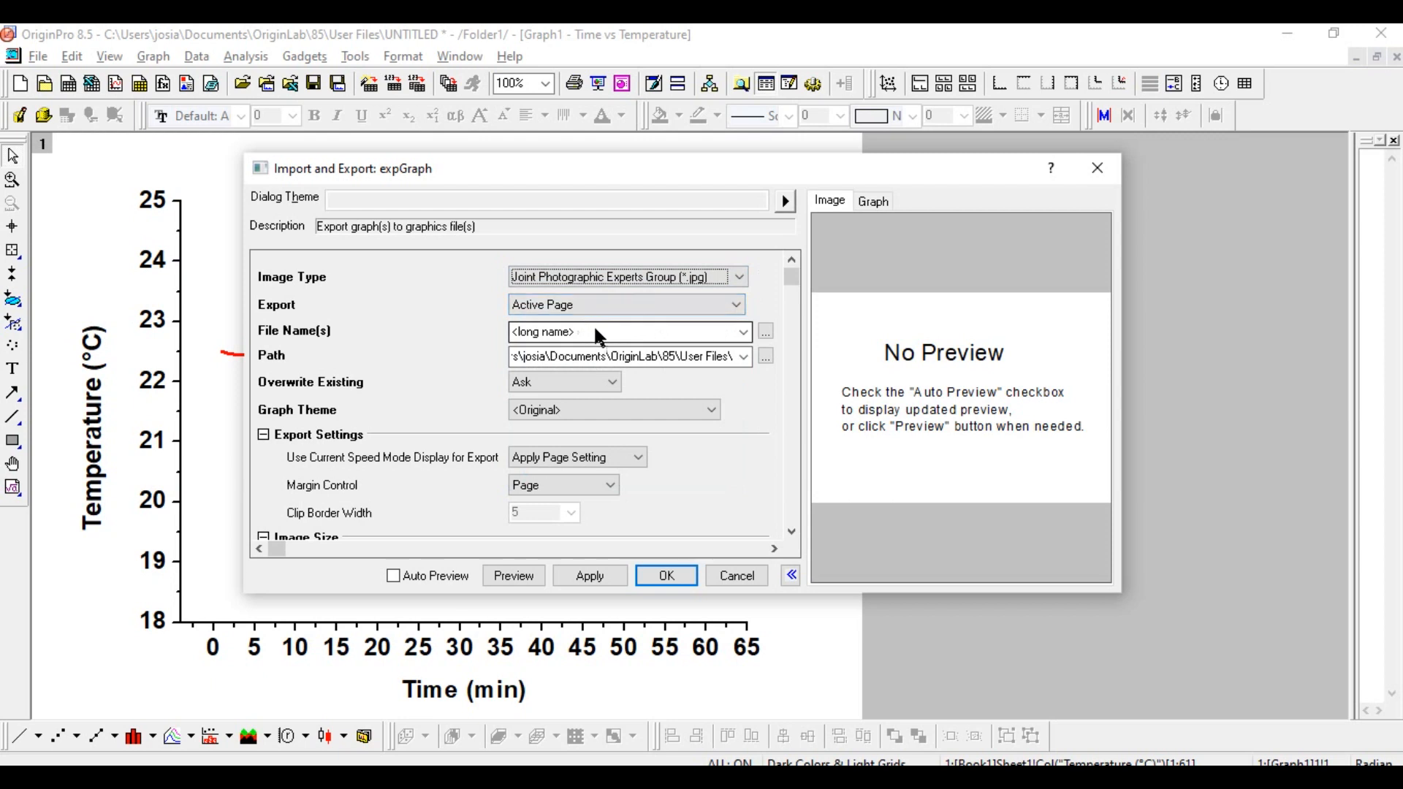
Step: Set the export file name to "tempo e temperatura"
left_click(633, 337)
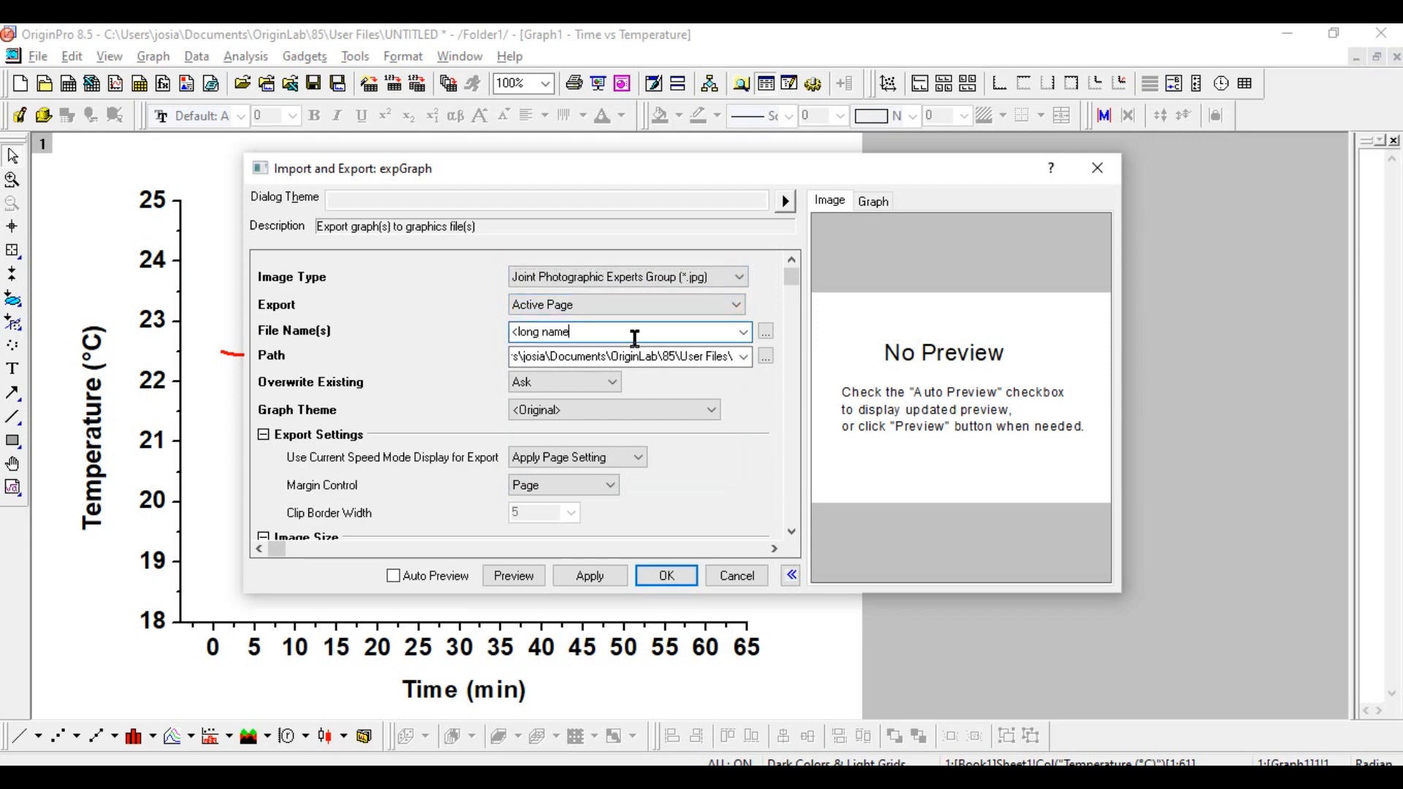
key("BackSpace")
key("BackSpace")
key("BackSpace")
key("BackSpace")
key("BackSpace")
key("BackSpace")
key("BackSpace")
key("BackSpace")
key("BackSpace")
key("BackSpace")
type("ti")
key("BackSpace")
type("empo e temperatura")
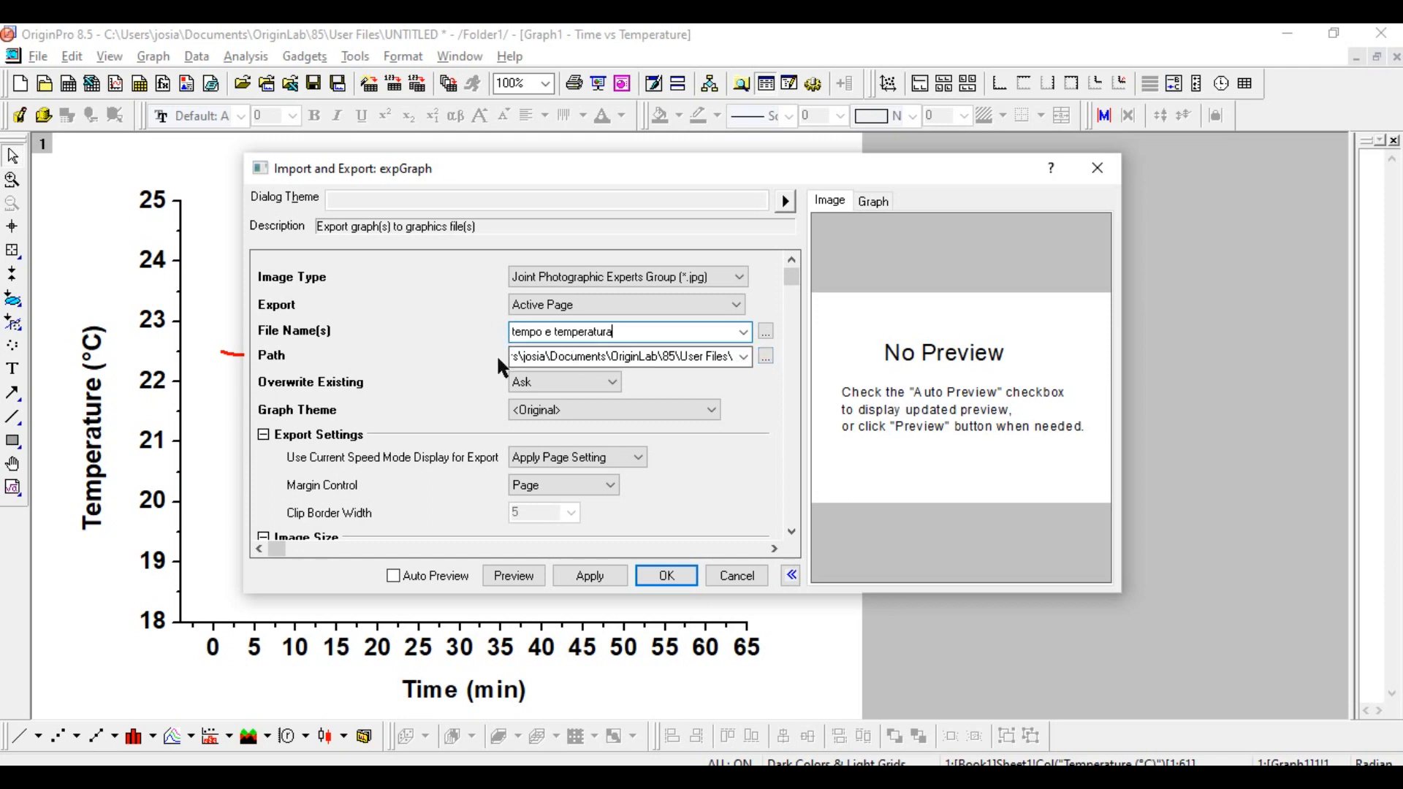
Step: Choose the folder D:\Curso origin as the export path
left_click(765, 356)
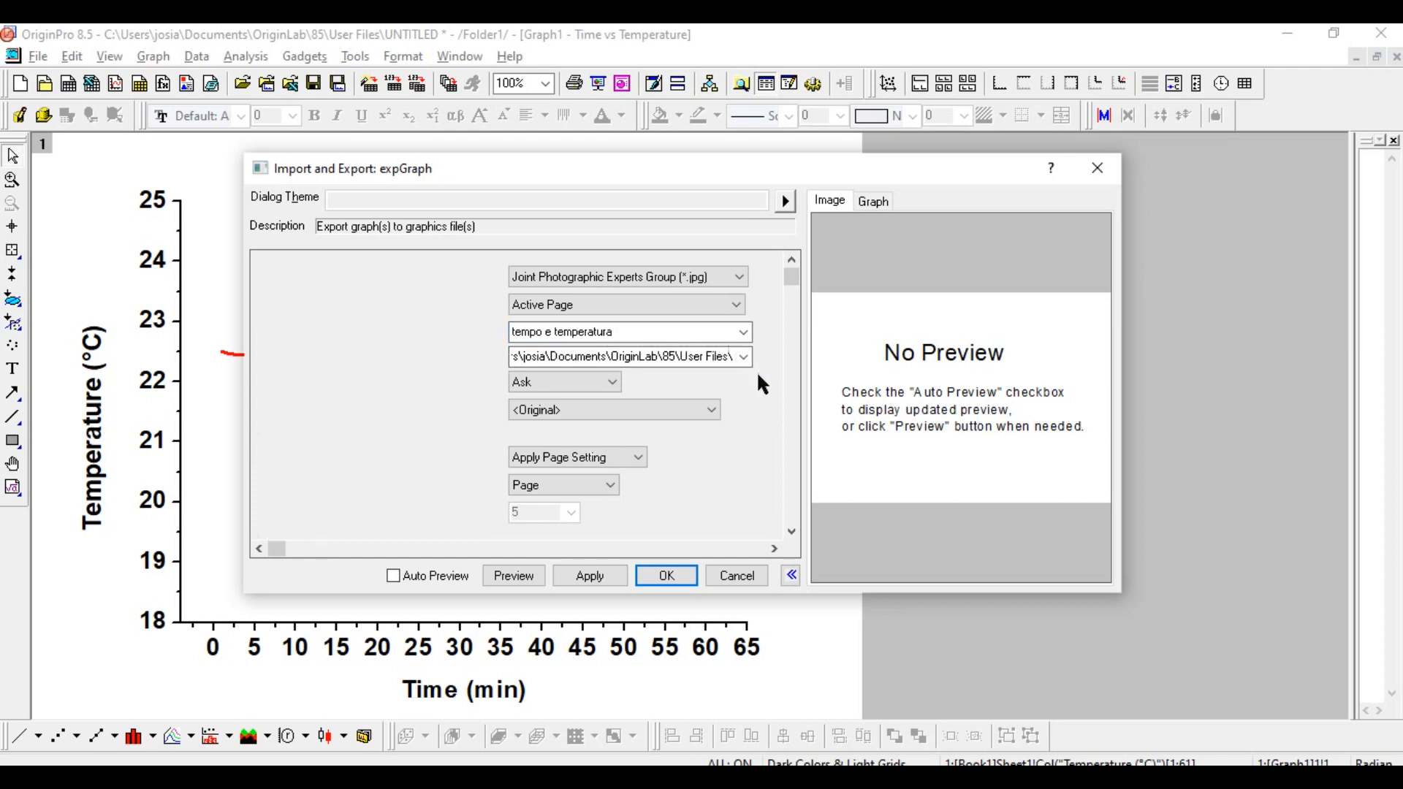
scroll(666, 464, "down", 10)
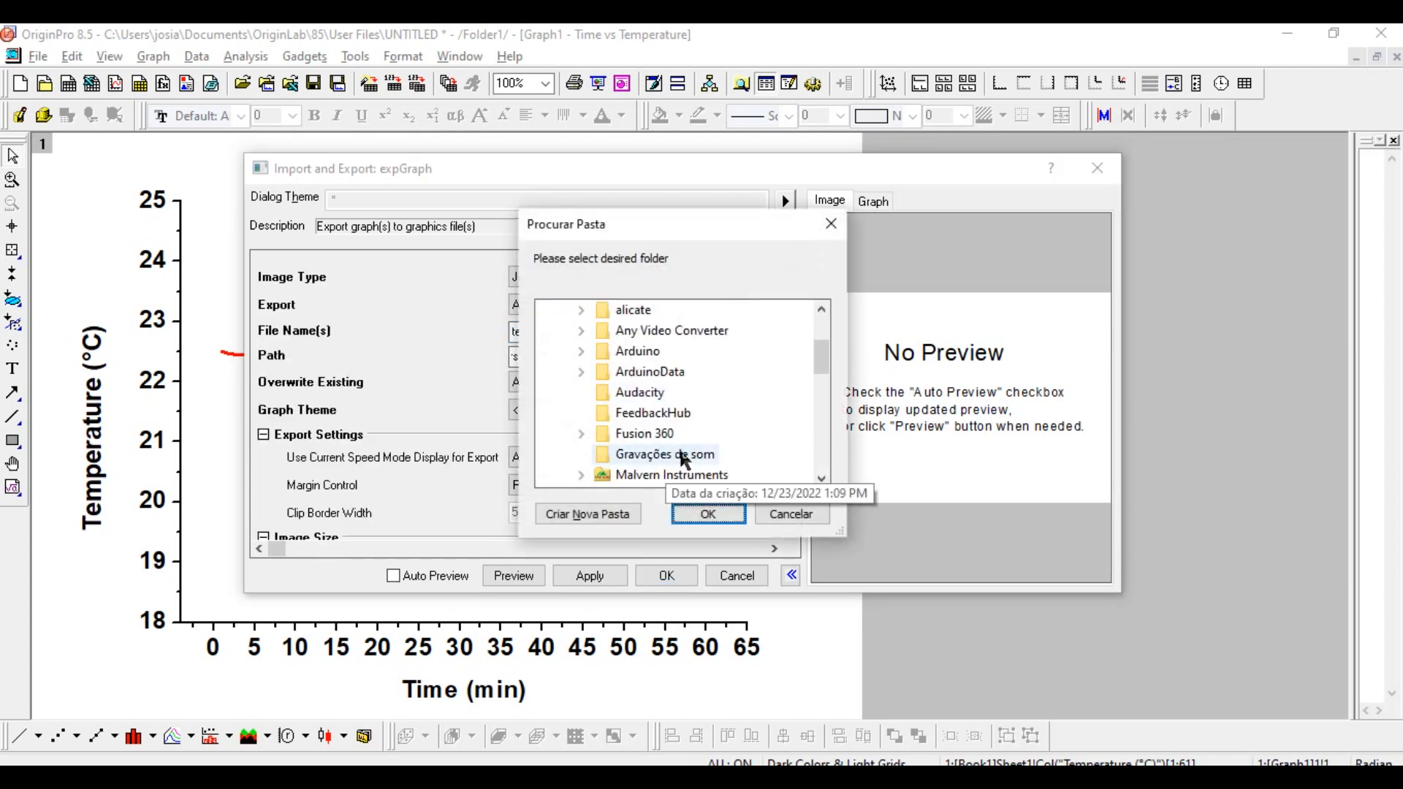
left_click(647, 351)
scroll(677, 374, "down", 2)
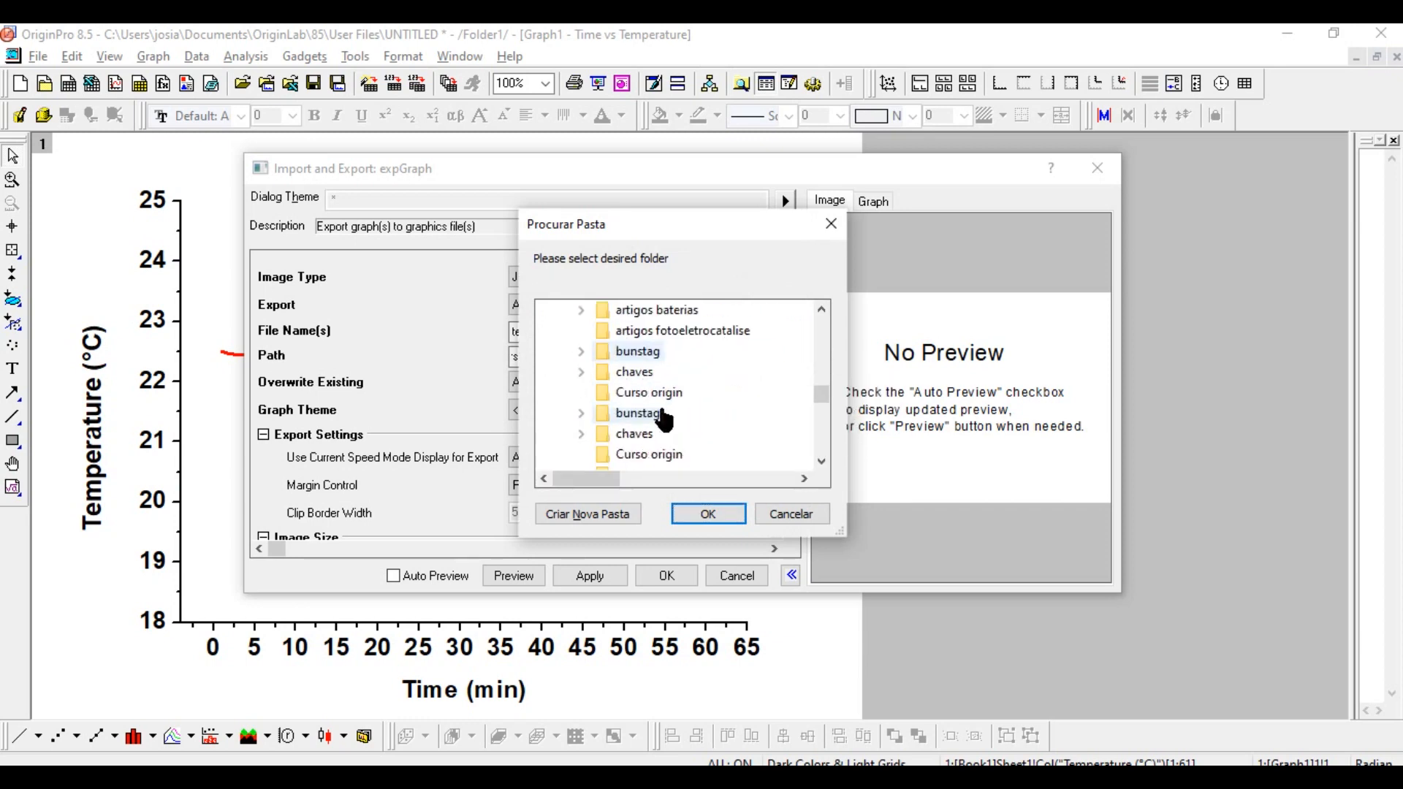
left_click(666, 392)
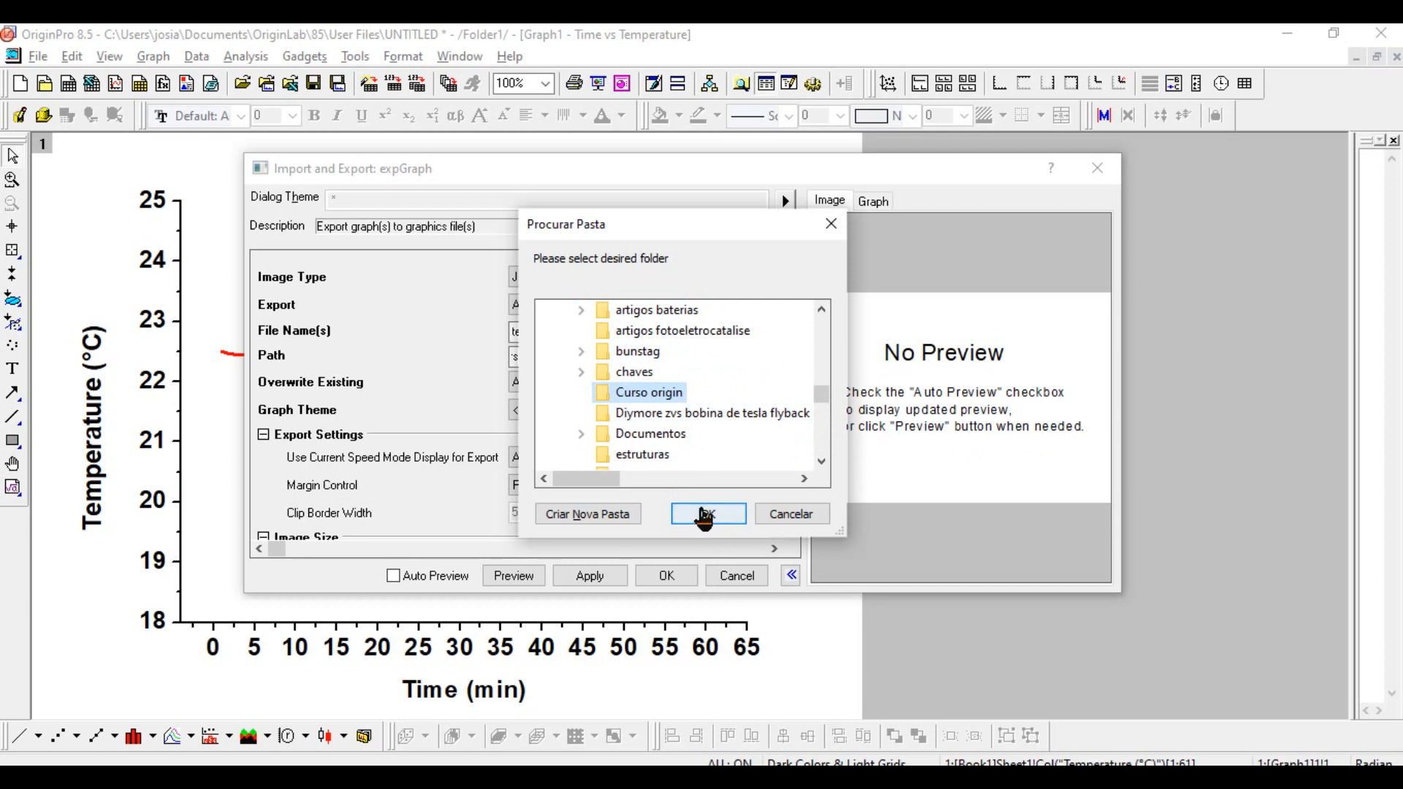
left_click(708, 512)
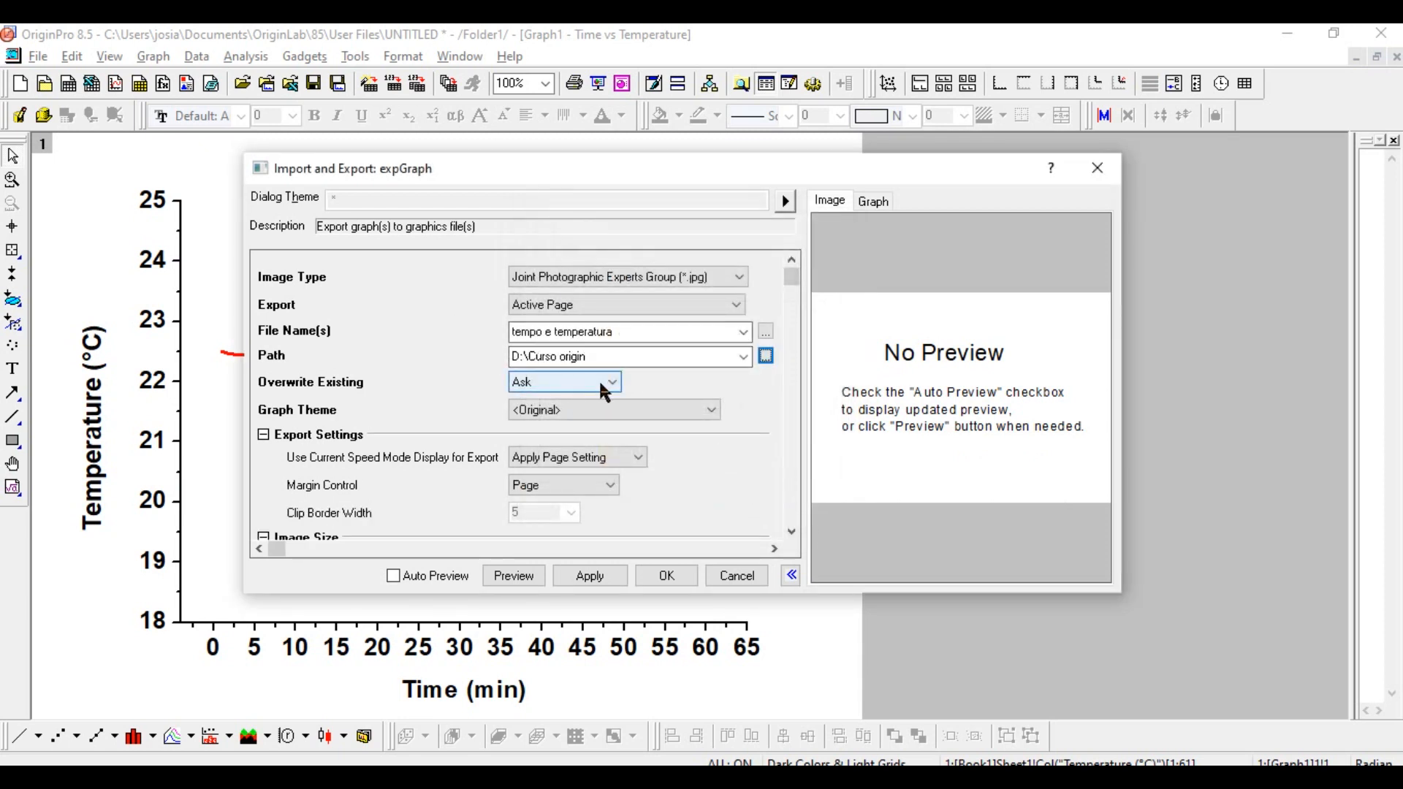
Step: Specify the exported image size in pixels
scroll(577, 418, "down", 2)
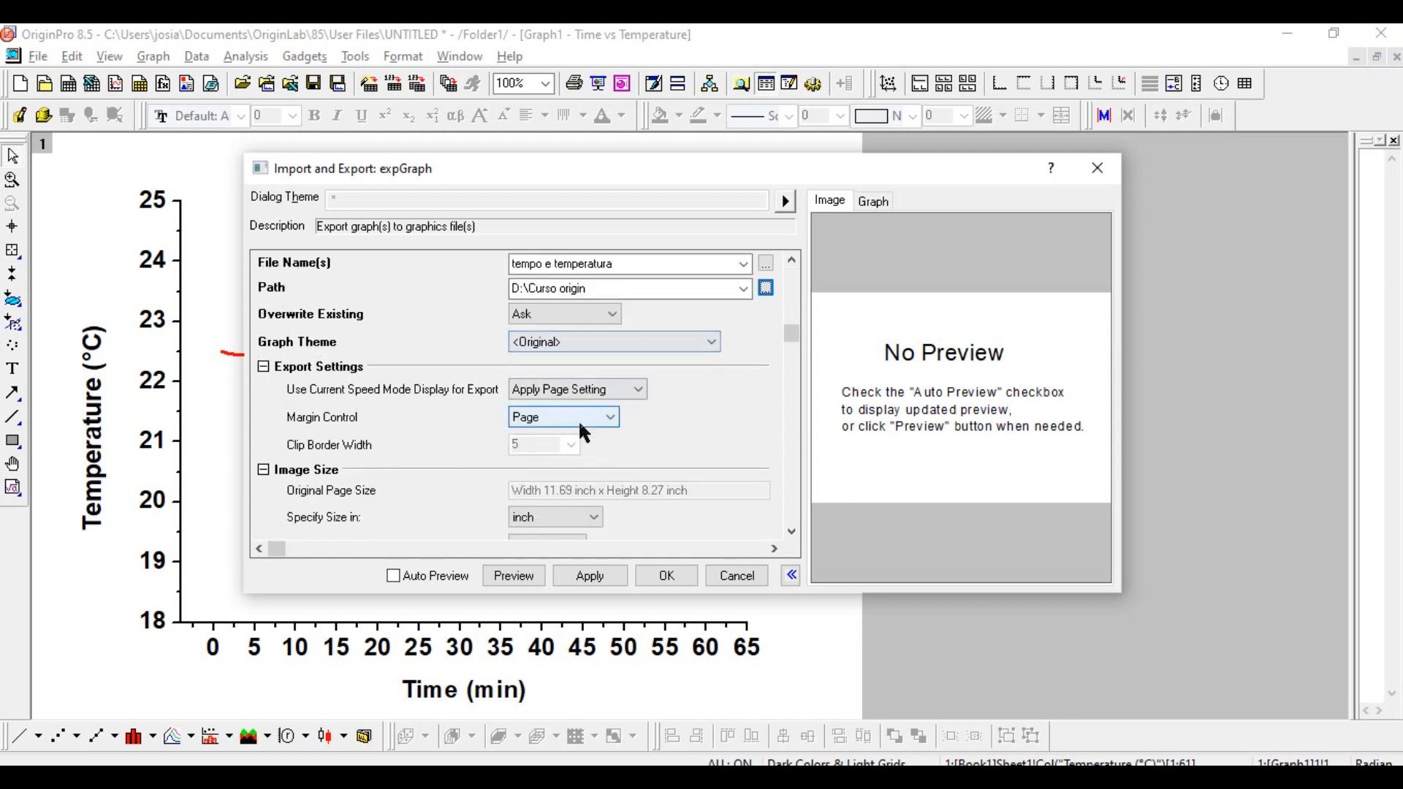
scroll(580, 420, "down", 1)
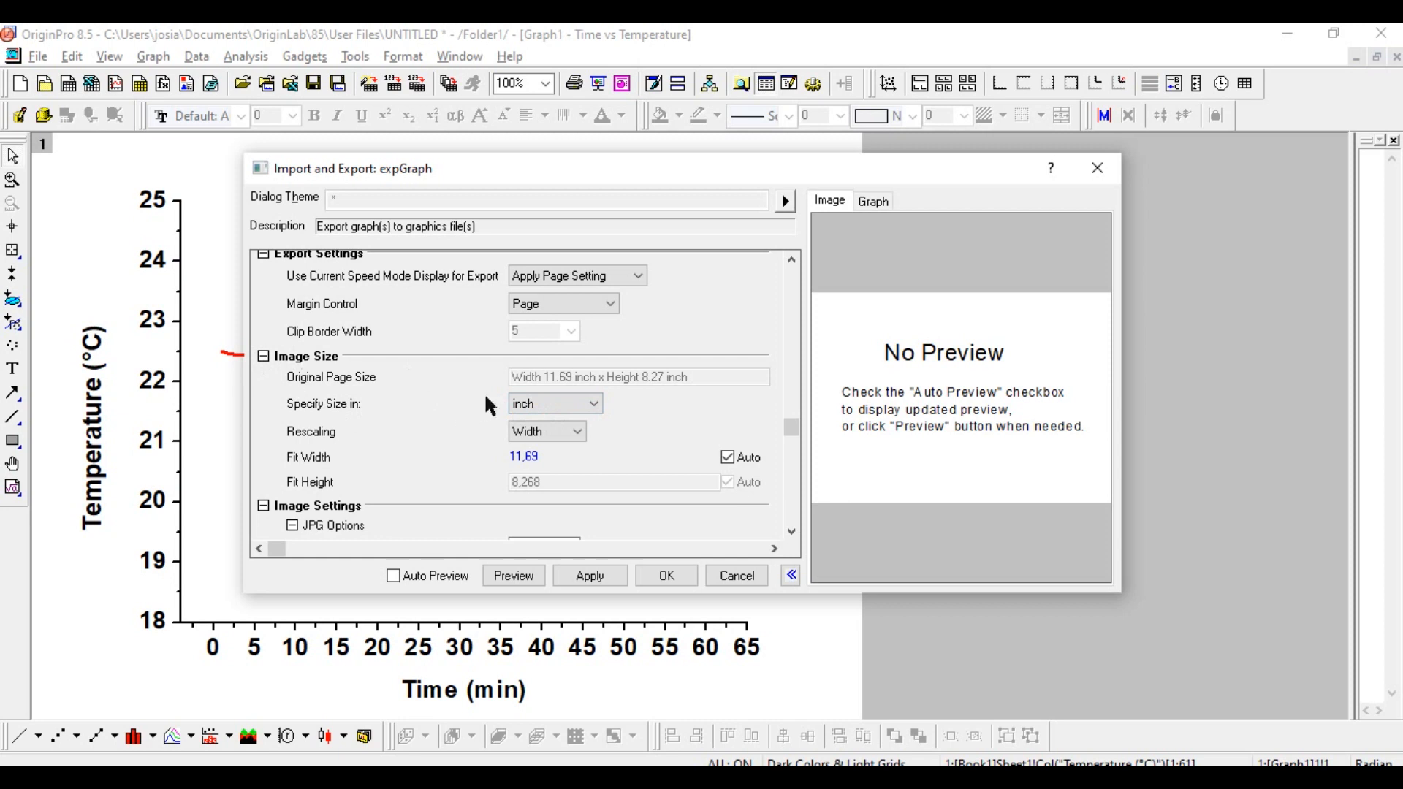
left_click(593, 406)
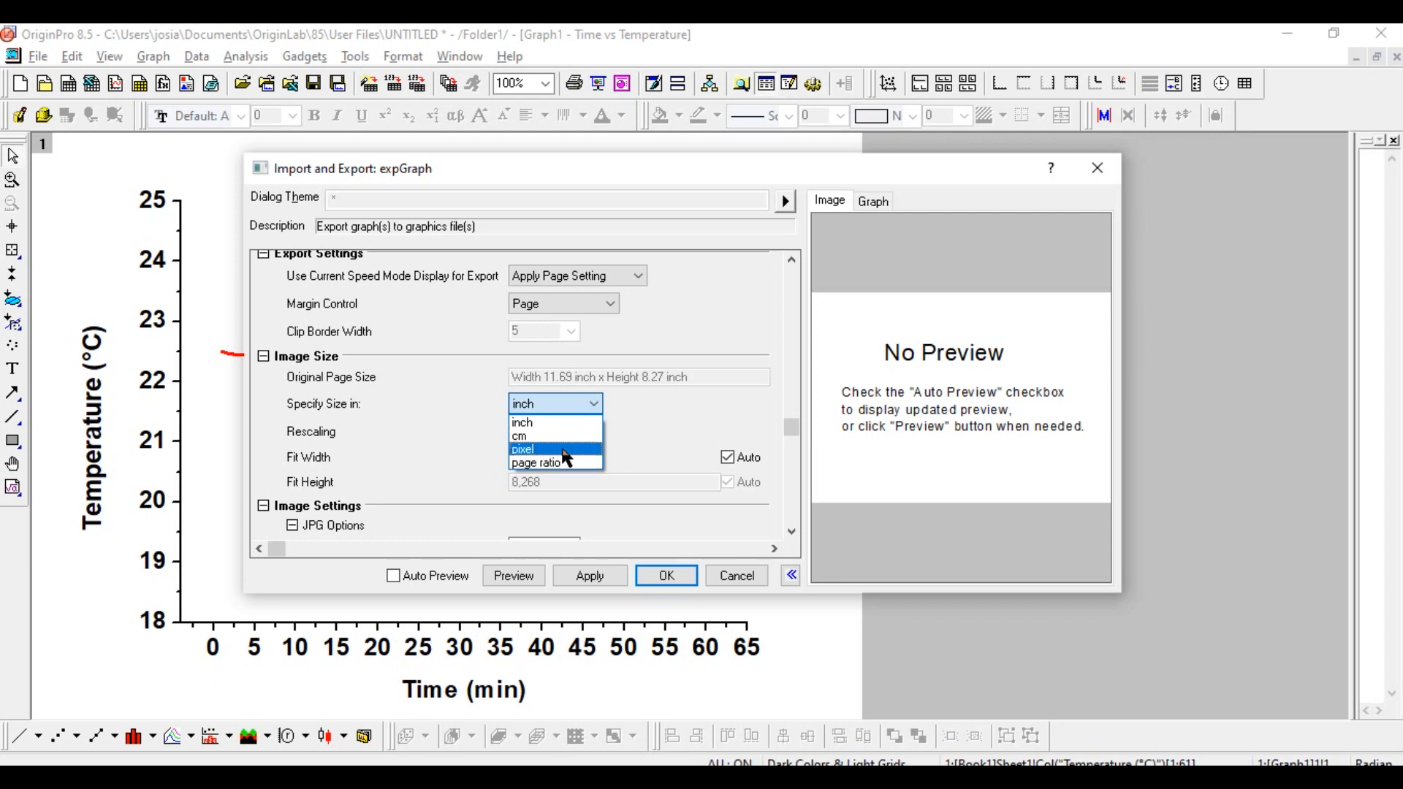
left_click(588, 449)
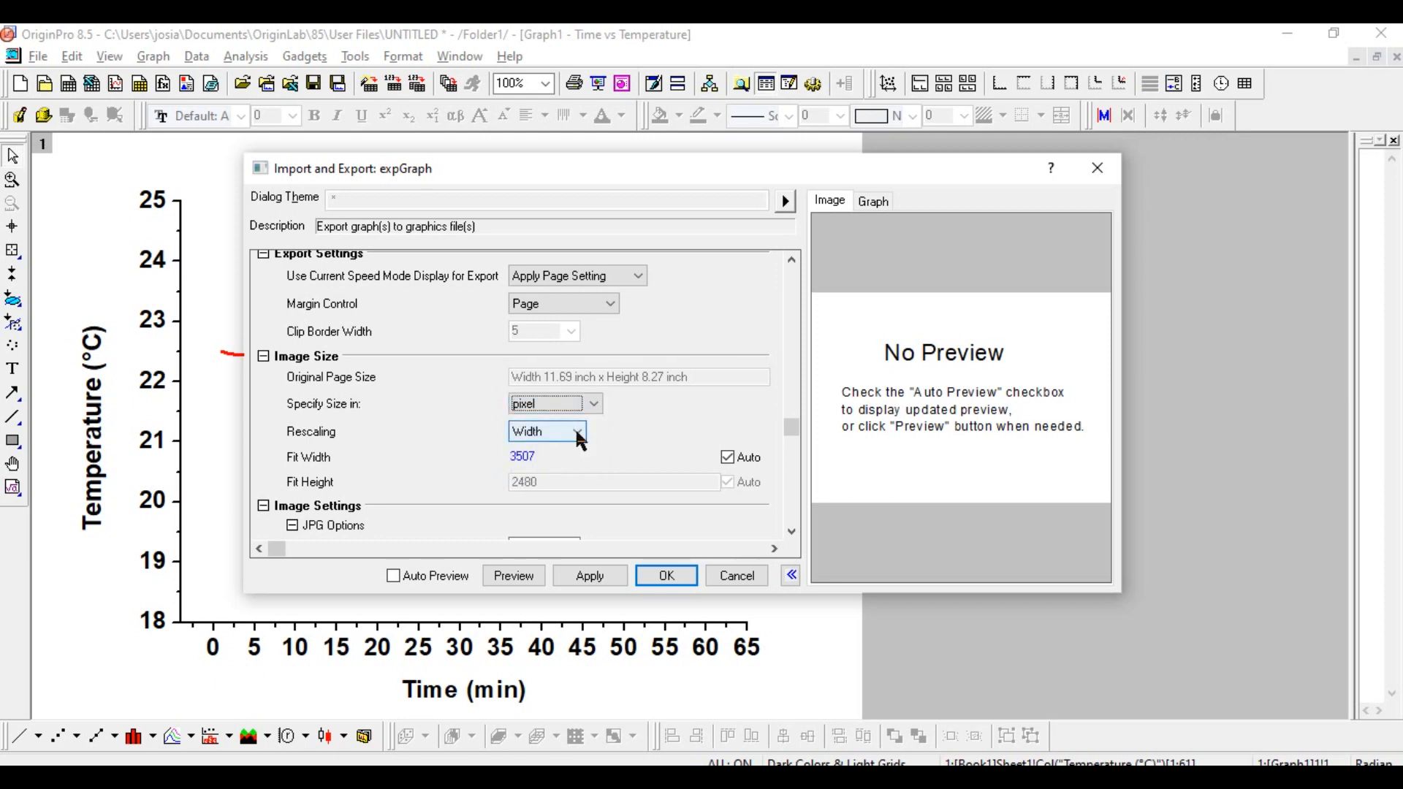
Step: Turn off the automatic fit width and set the image's fit width to 2500 pixels
left_click(727, 457)
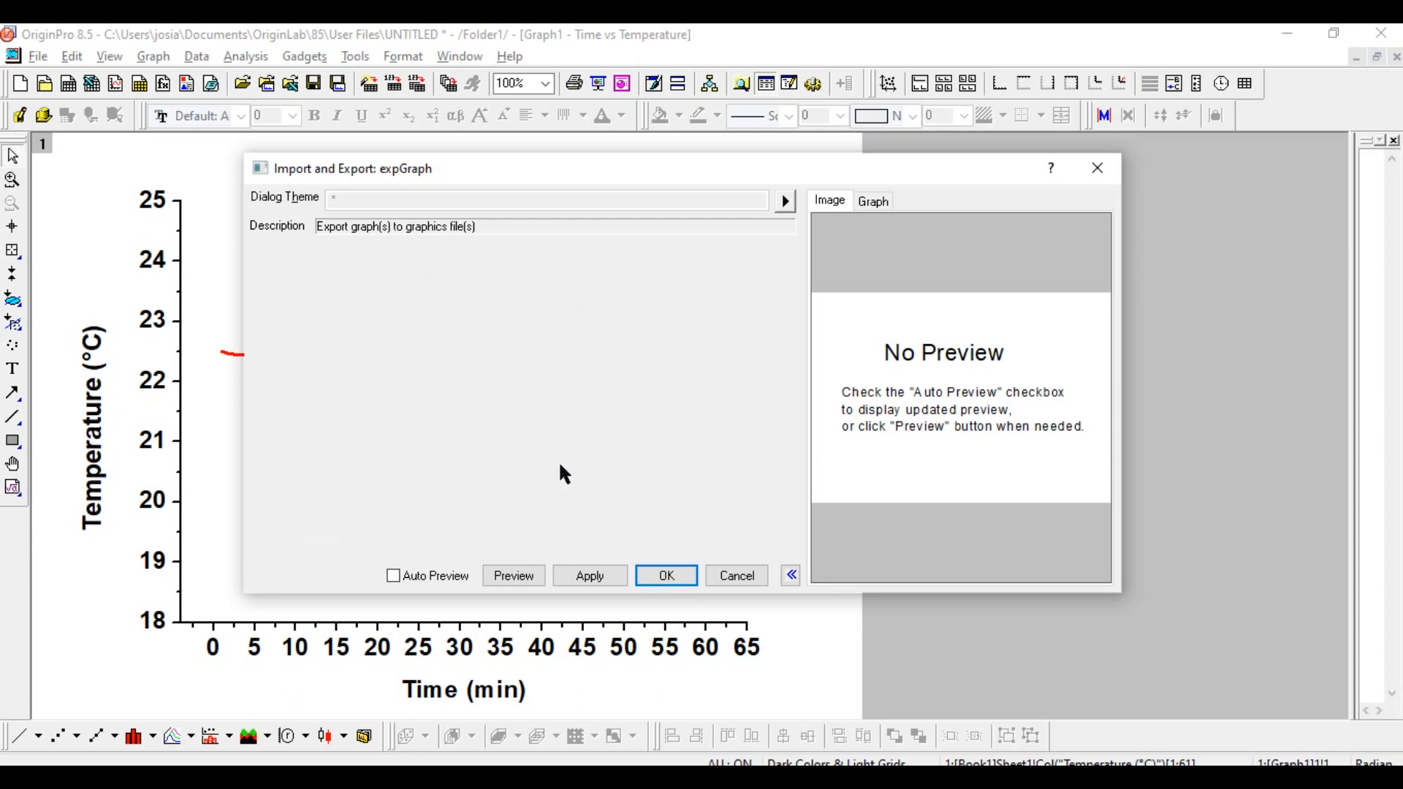
left_click(572, 461)
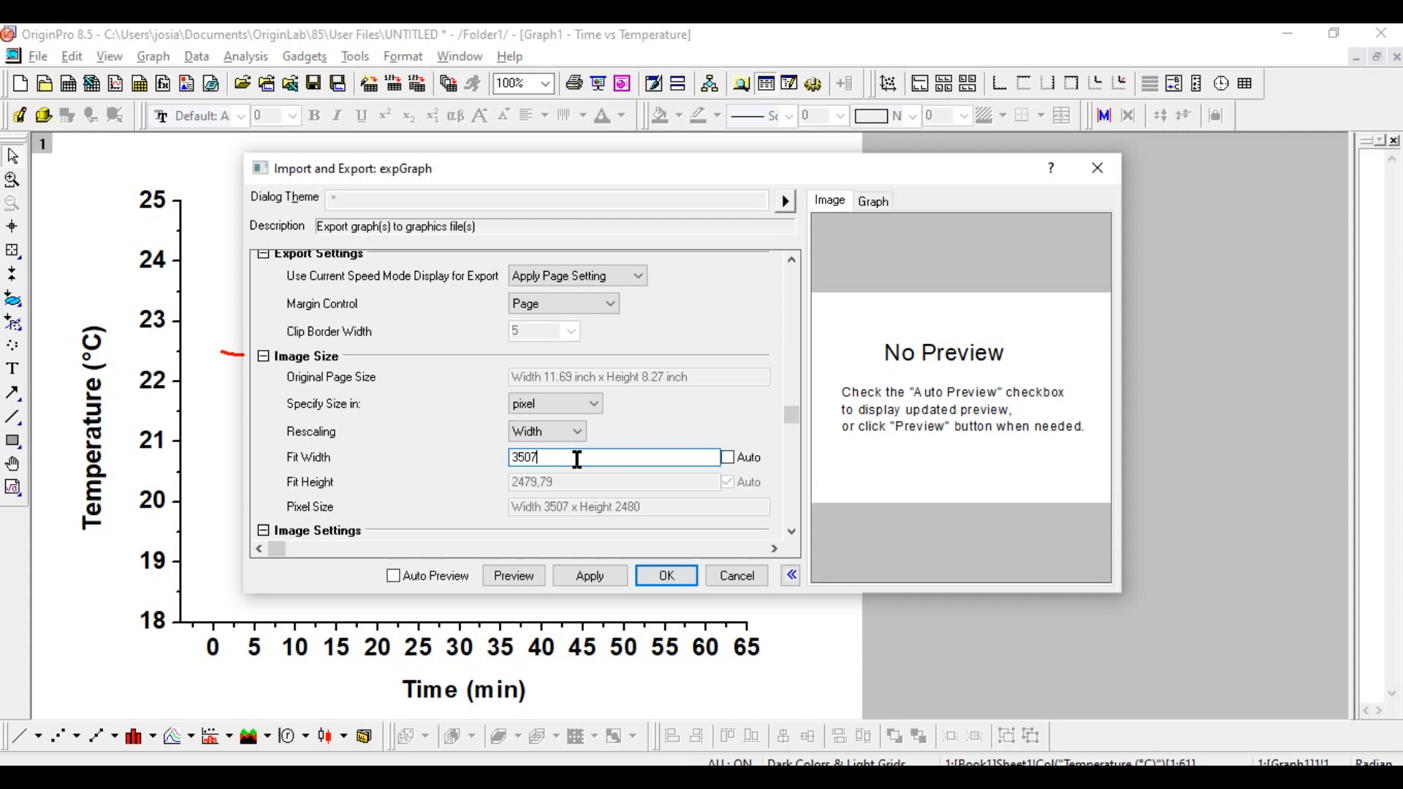
key("BackSpace")
key("BackSpace")
key("BackSpace")
key("BackSpace")
type("2500")
scroll(576, 441, "down", 4)
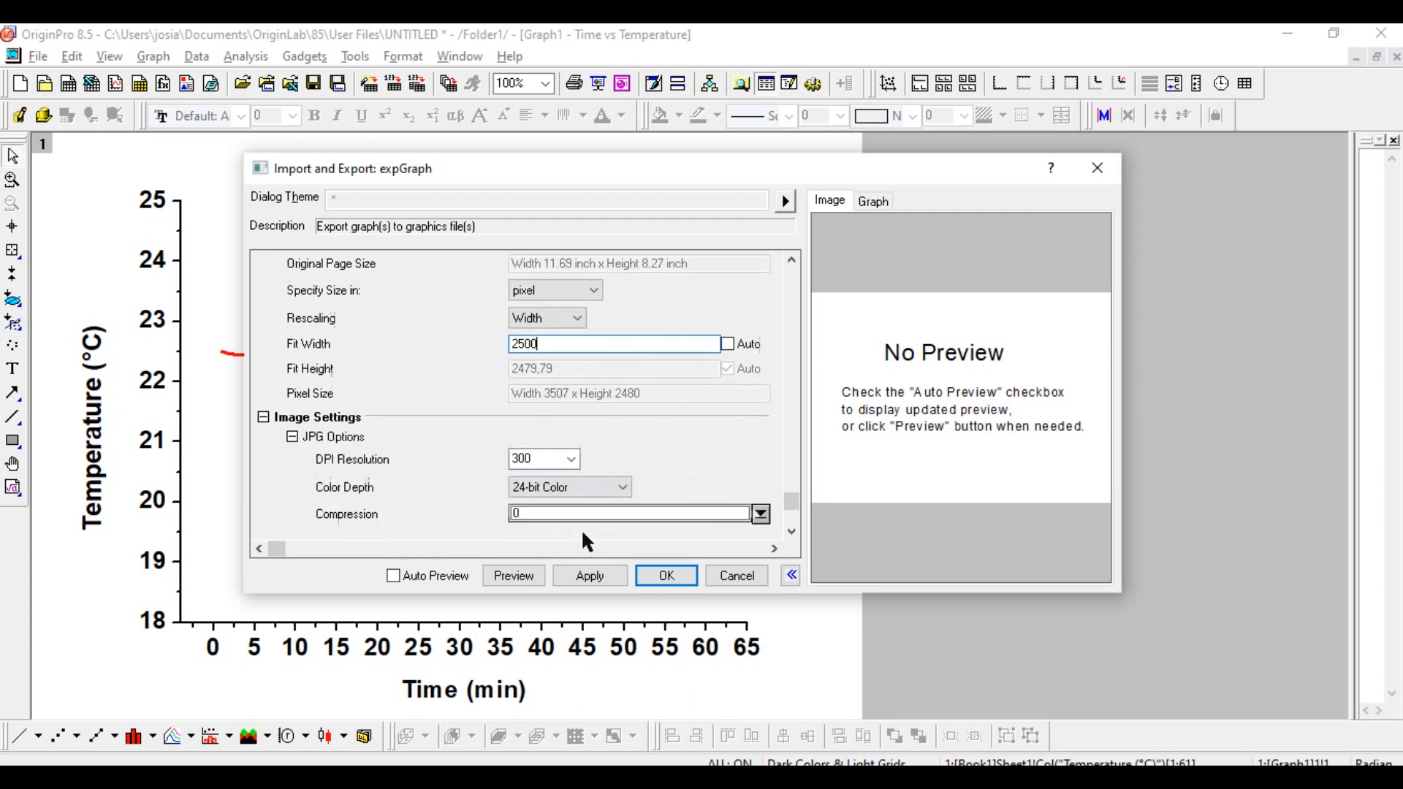
scroll(583, 535, "down", 1)
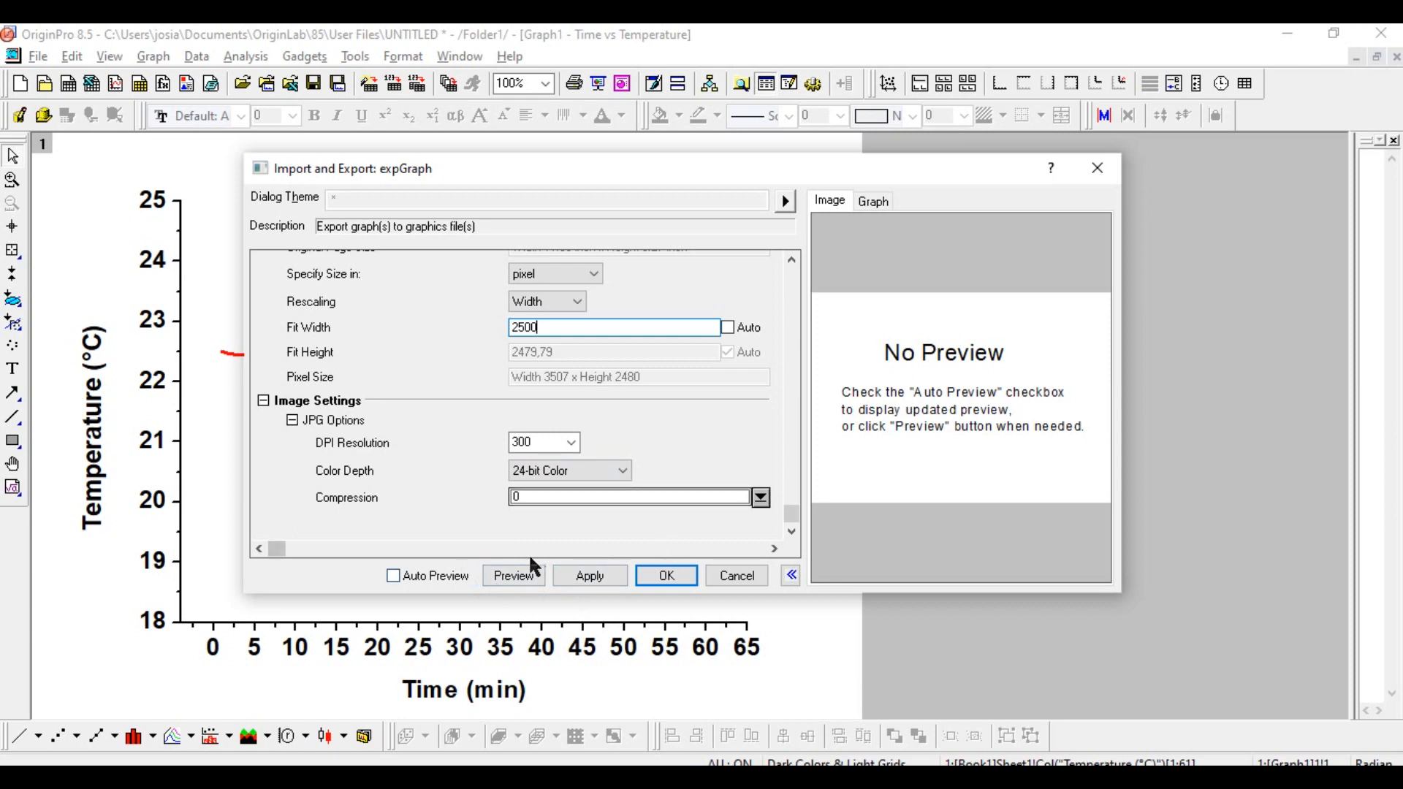
Step: Export the graph with these settings and read the output file path in the Script Window
left_click(664, 577)
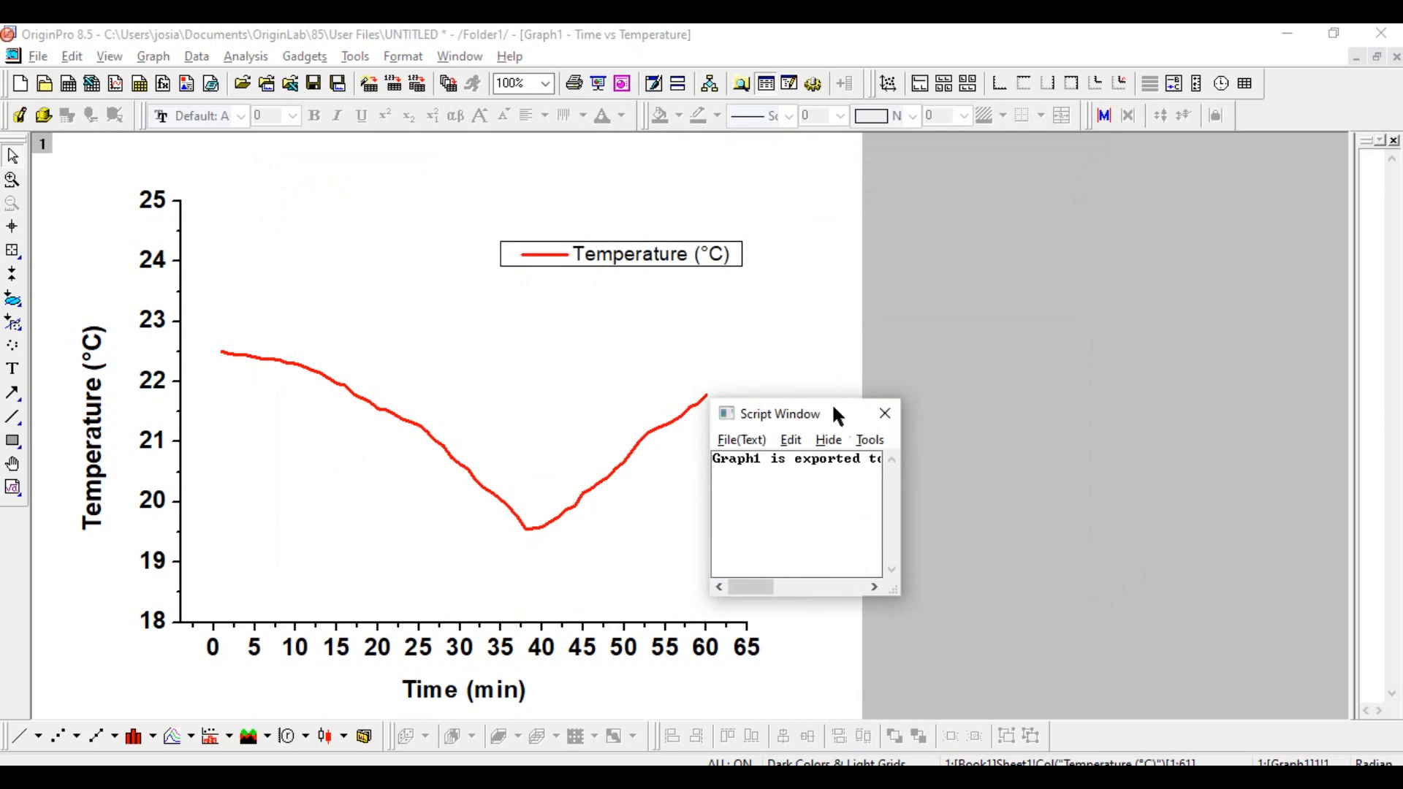
left_click_drag(831, 401, 603, 195)
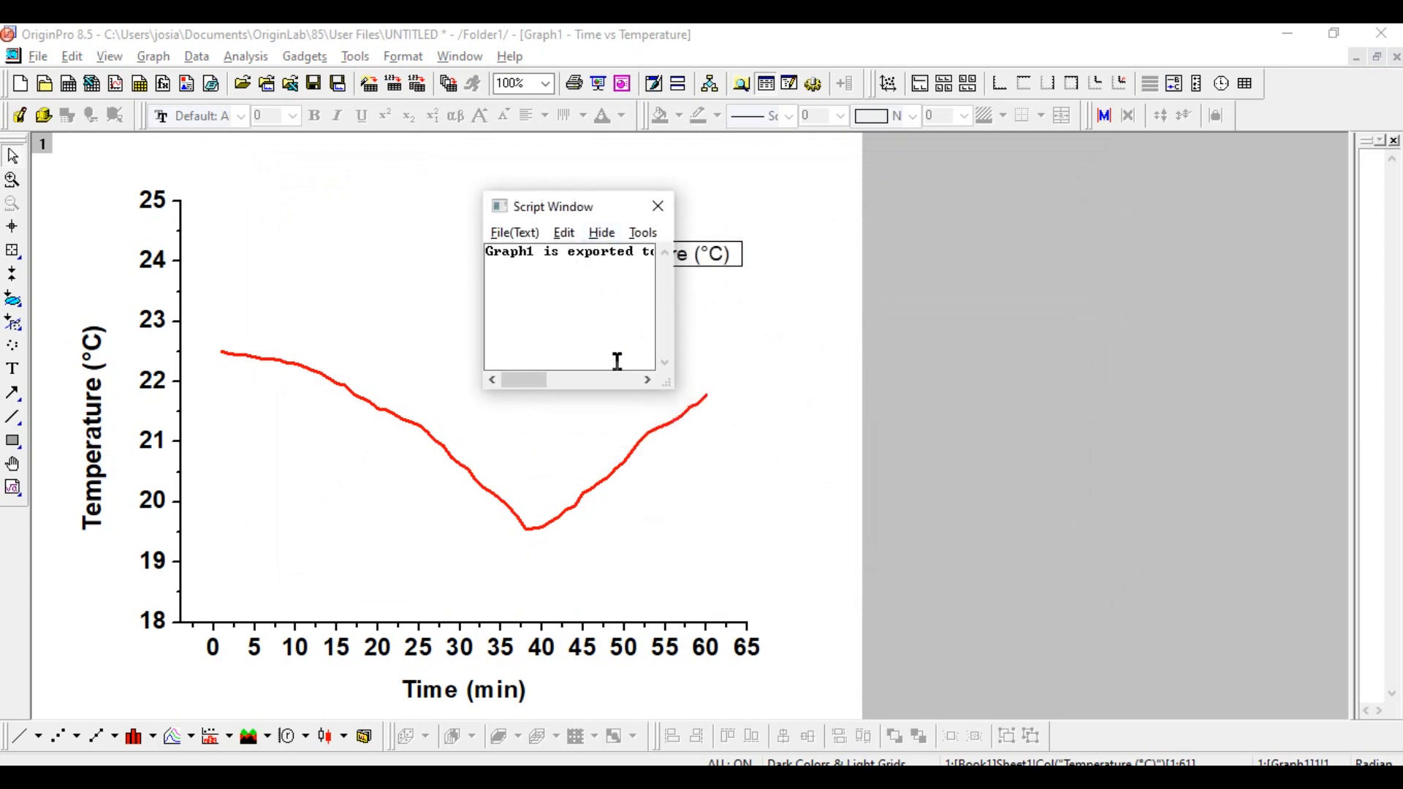
left_click_drag(523, 380, 632, 379)
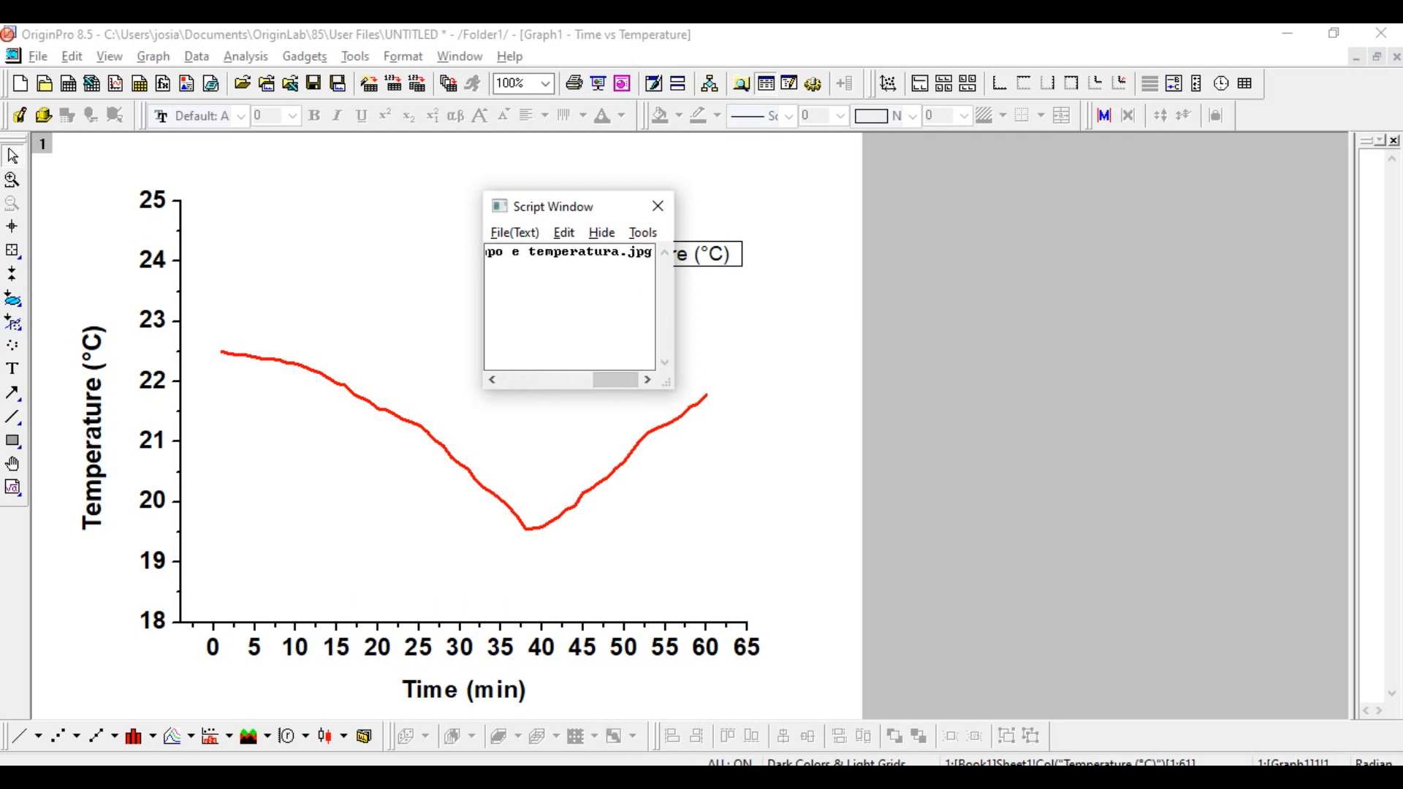
Step: Switch to File Explorer, open the exported "tempo e temperatura" image from the Curso origin folder and inspect the curve's sharpness up close
key("alt+Tab")
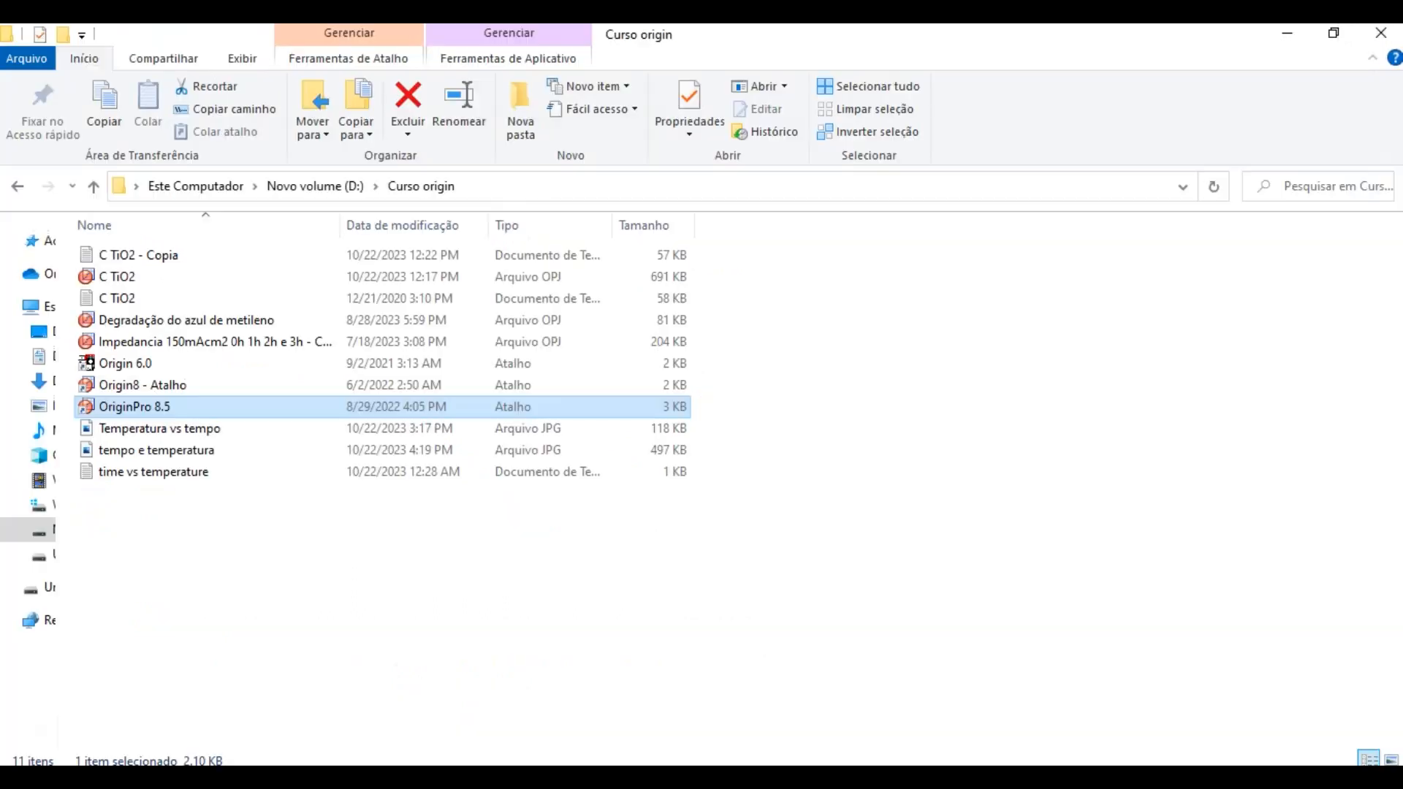
left_click(152, 452)
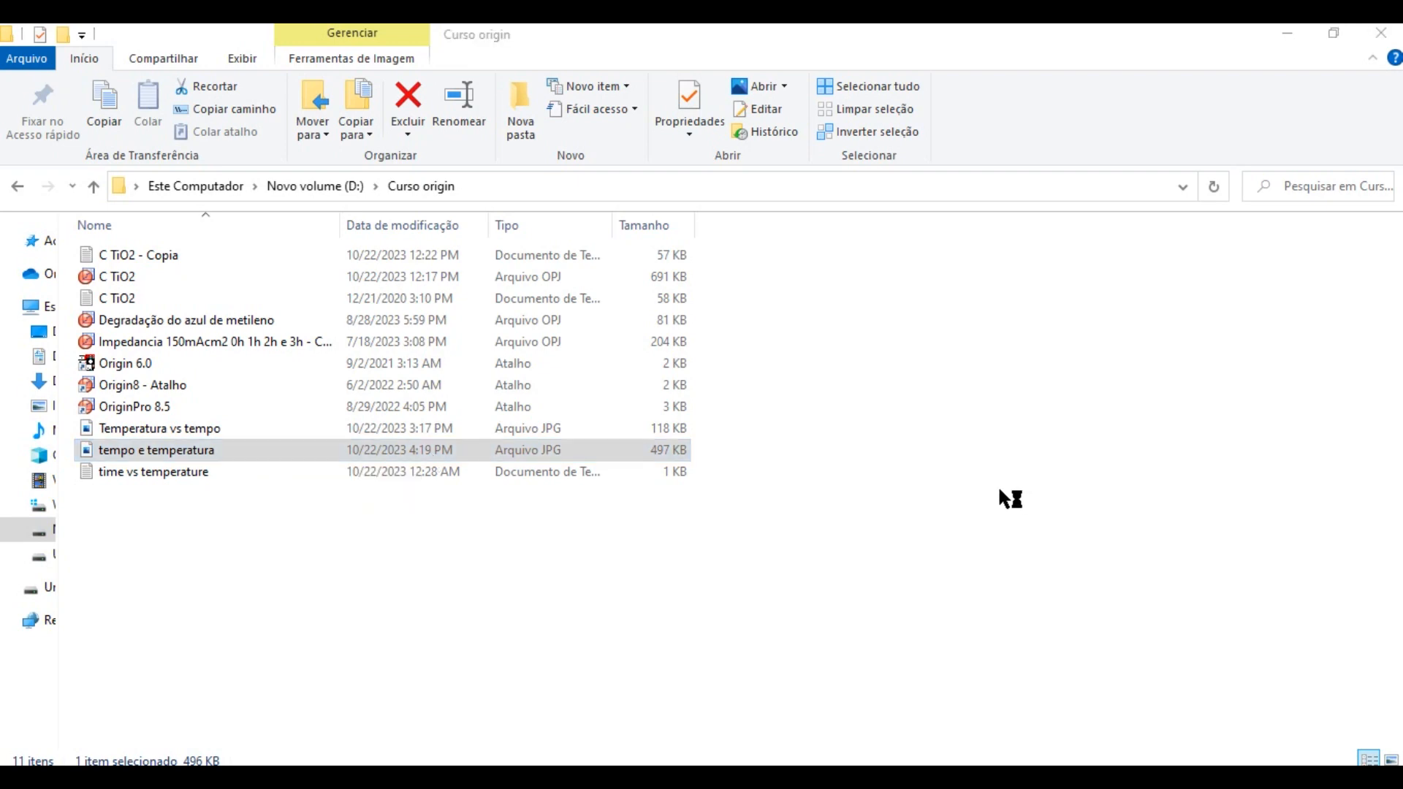
key("Return")
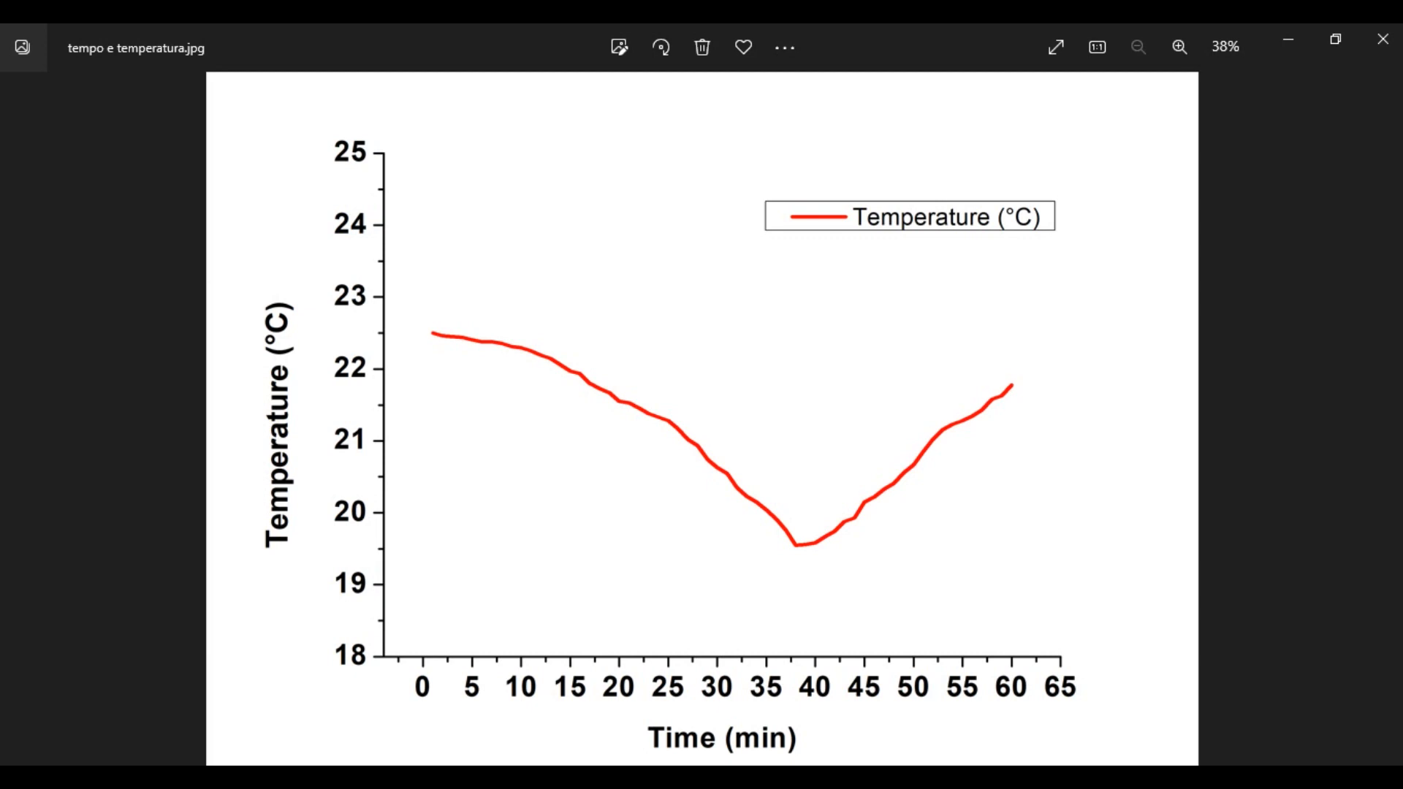
scroll(623, 406, "up", 5)
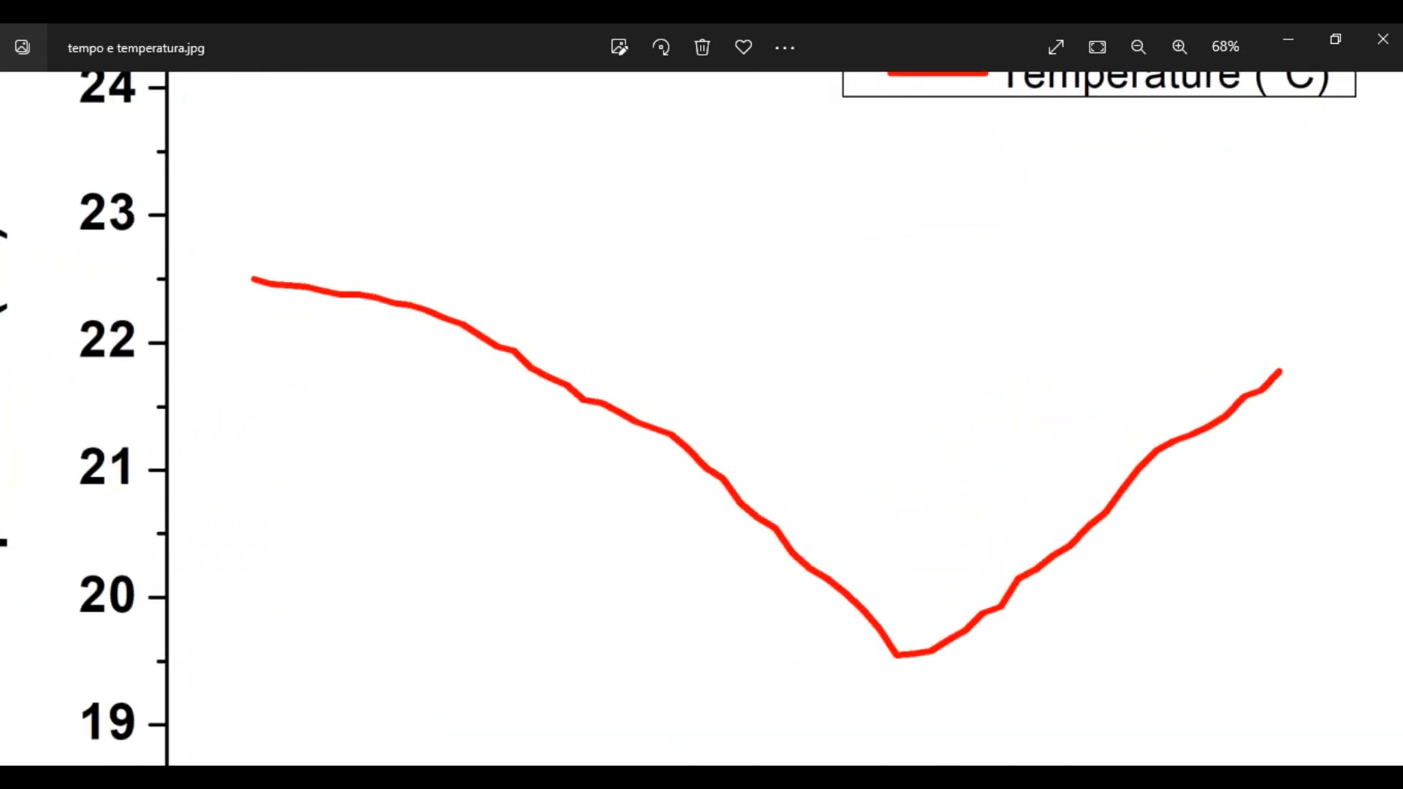
scroll(623, 406, "up", 10)
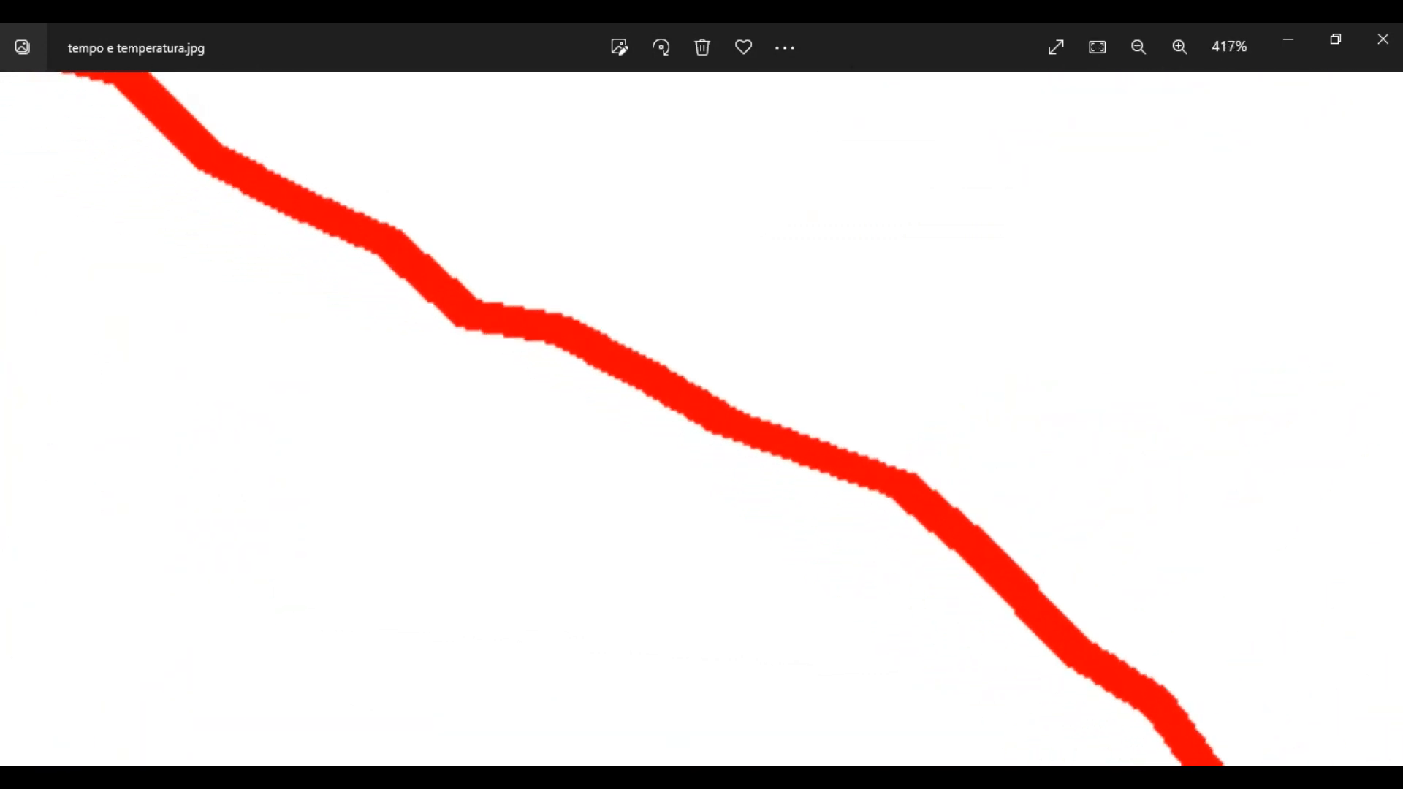
scroll(623, 406, "up", 3)
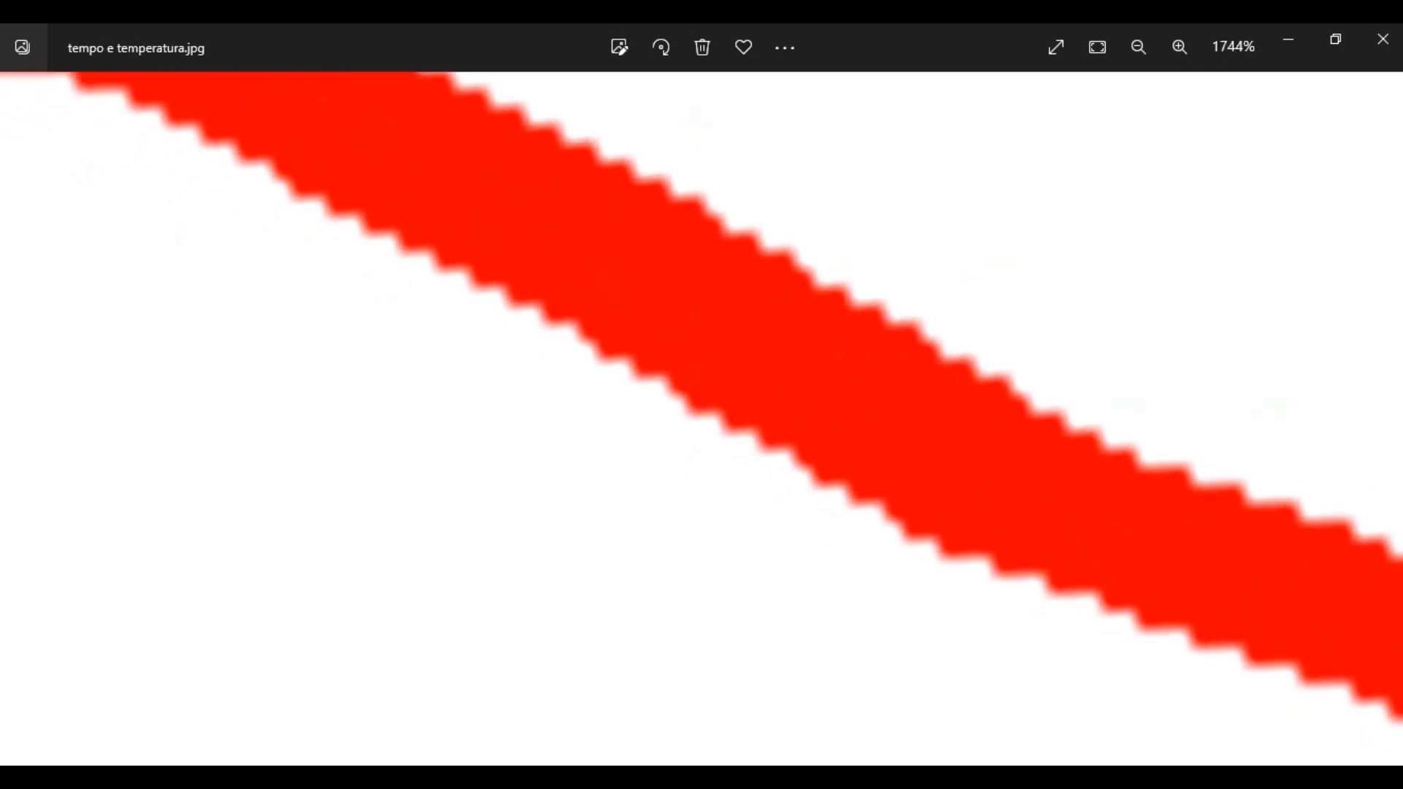
Step: Examine the exported image's sharpness up close at the temperature axis line, the time axis numbers and the legend
scroll(623, 406, "down", 8)
scroll(623, 406, "down", 6)
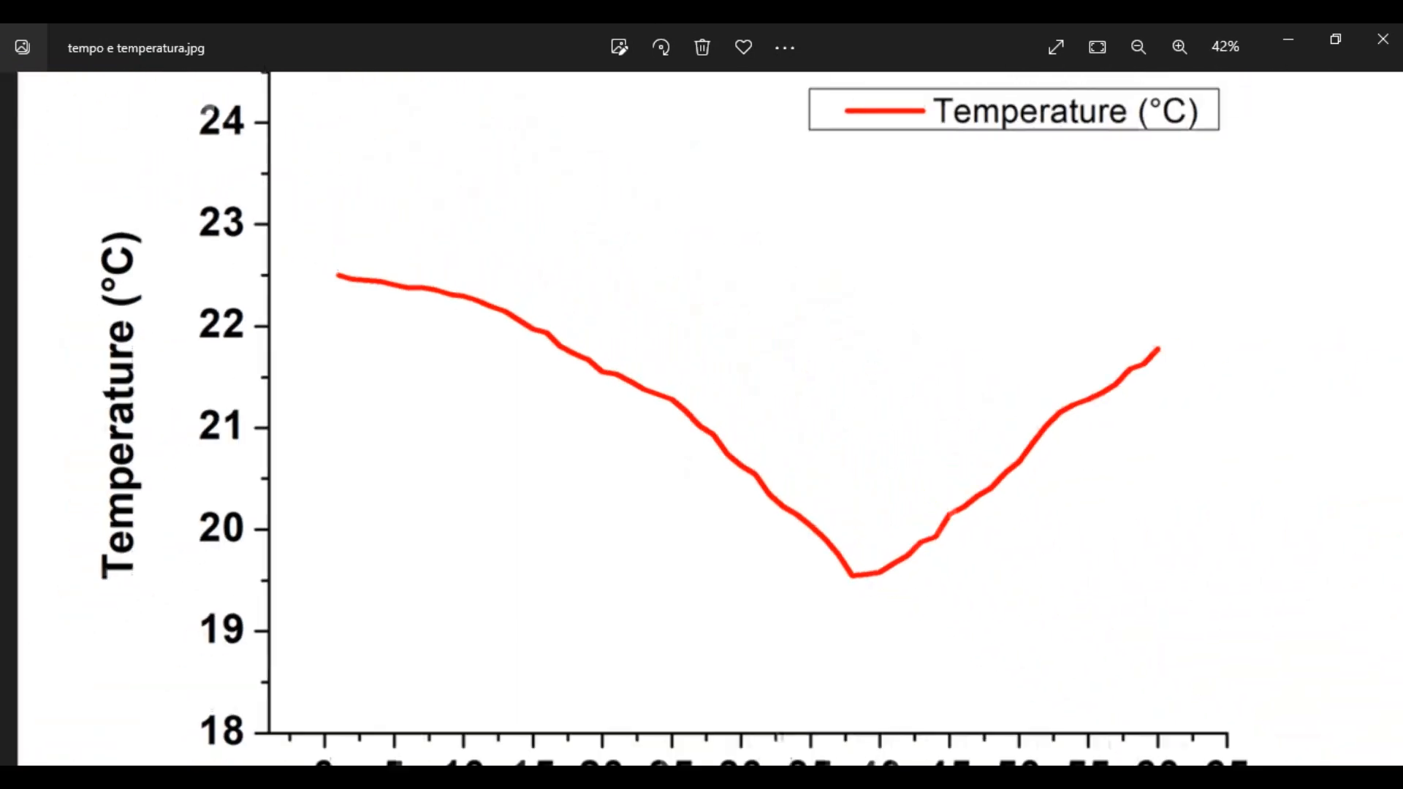
scroll(372, 404, "up", 8)
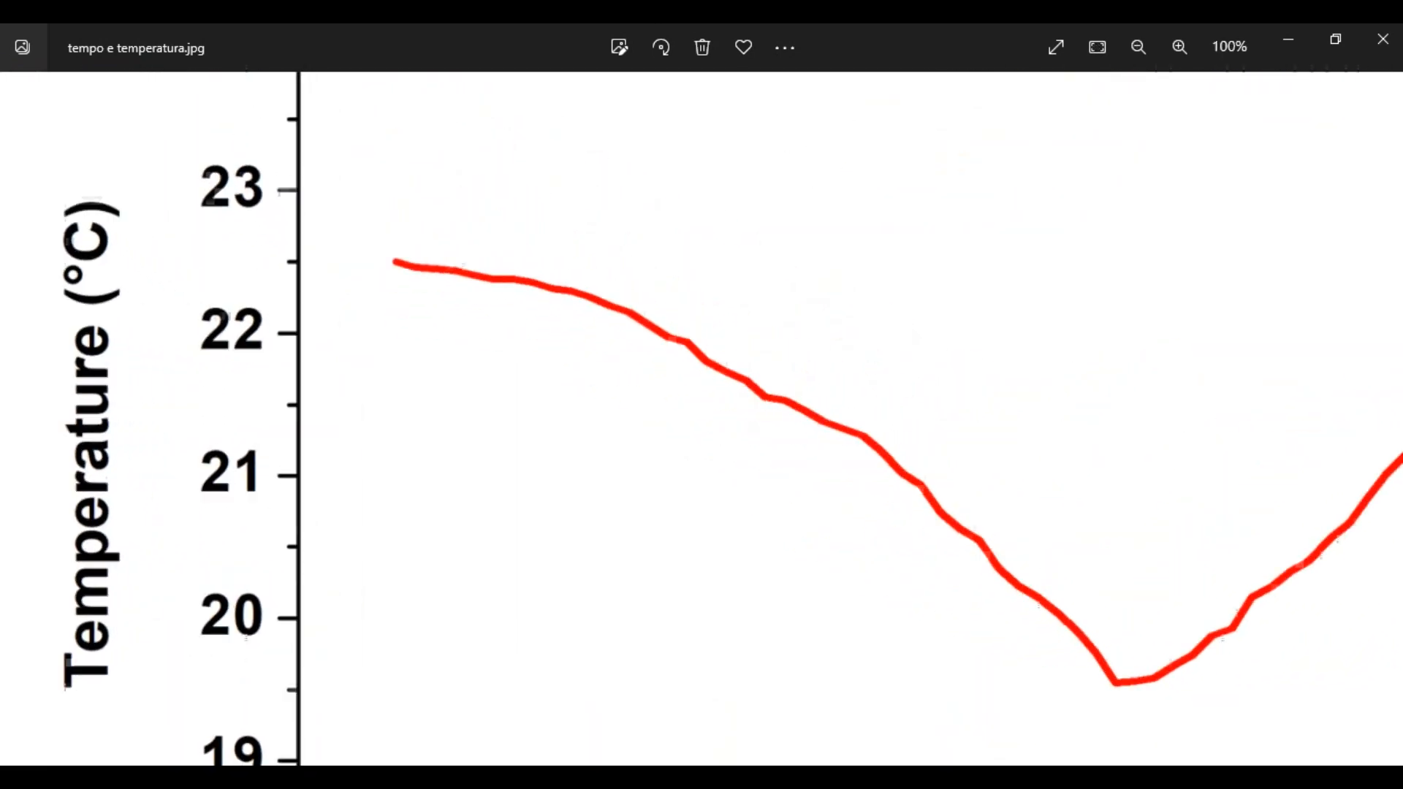
scroll(147, 381, "up", 8)
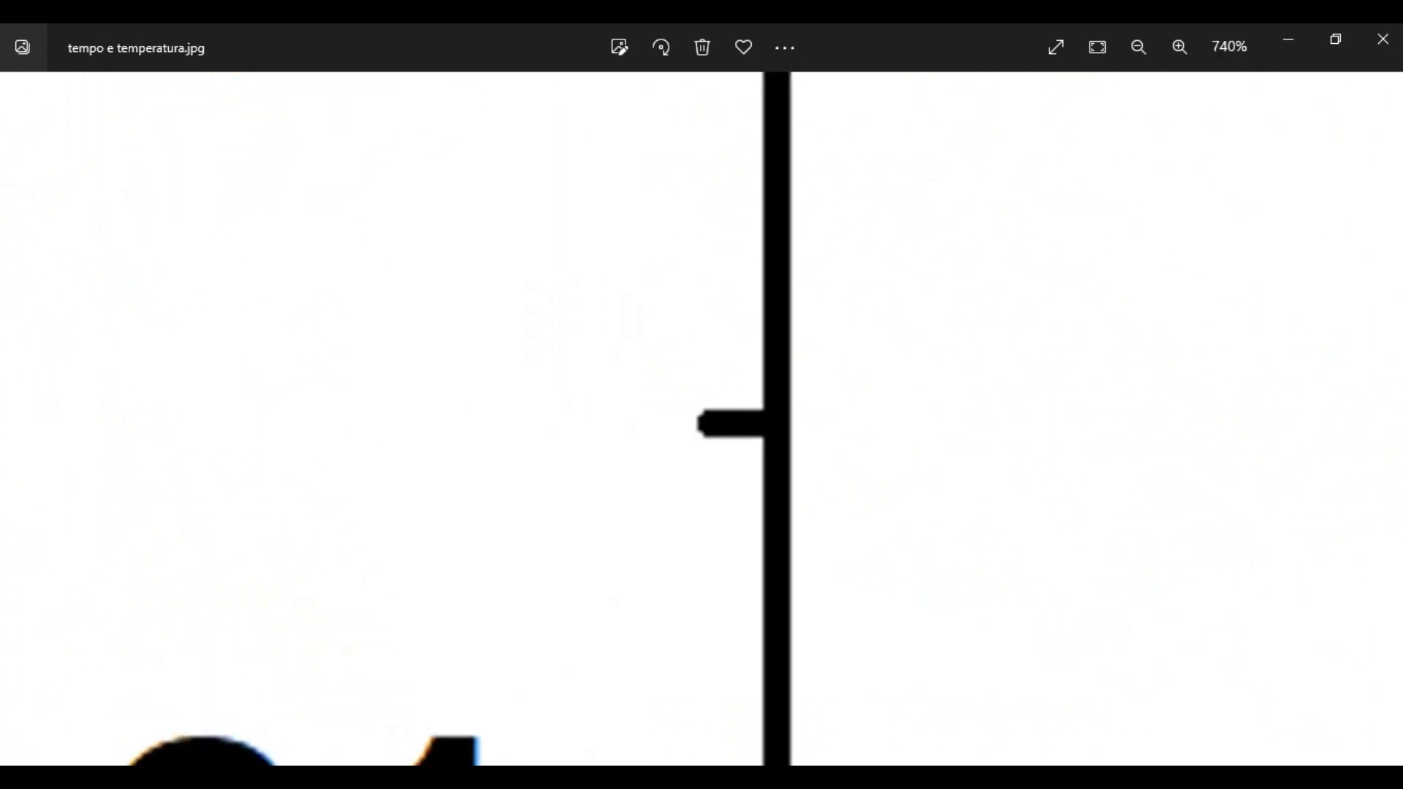
scroll(147, 381, "down", 8)
scroll(147, 382, "down", 6)
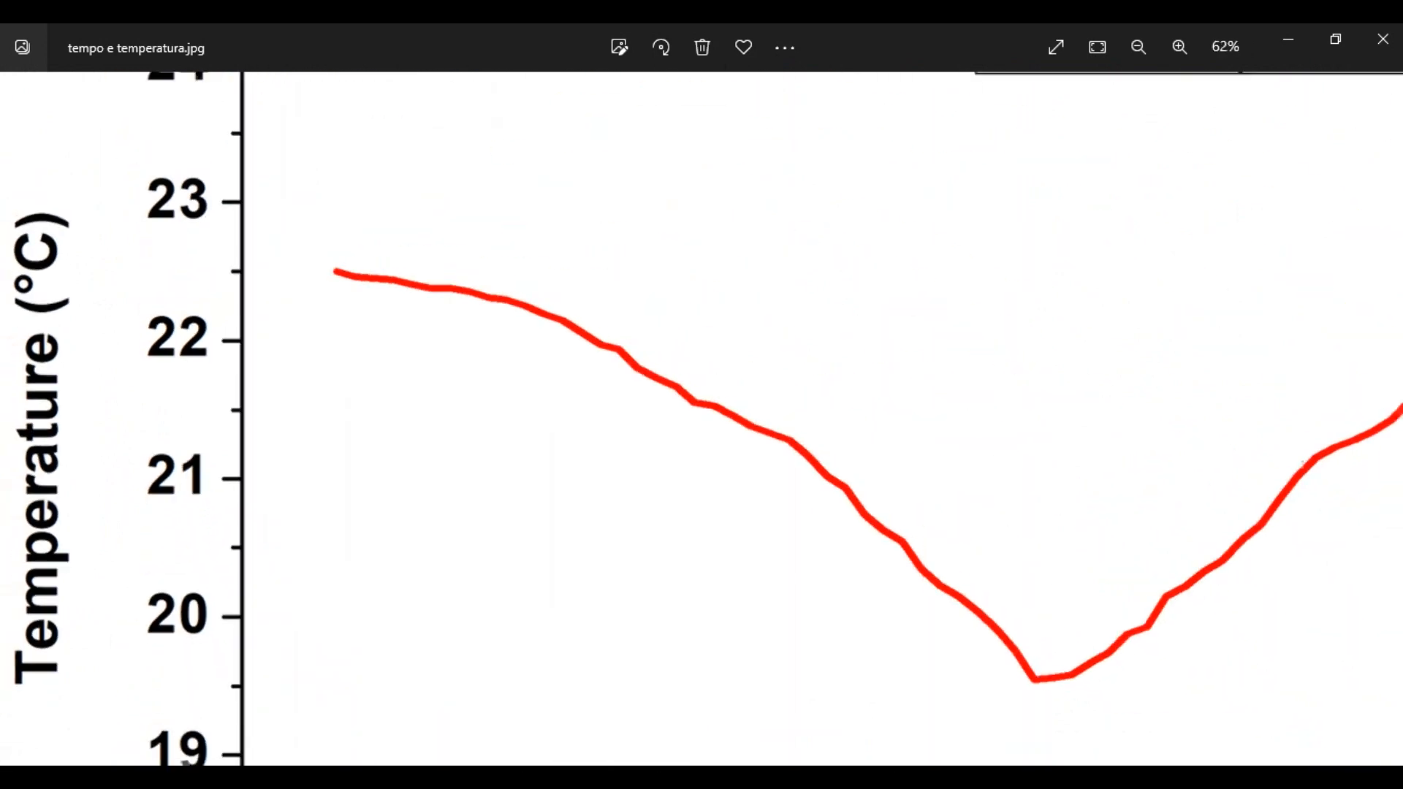
scroll(722, 694, "up", 8)
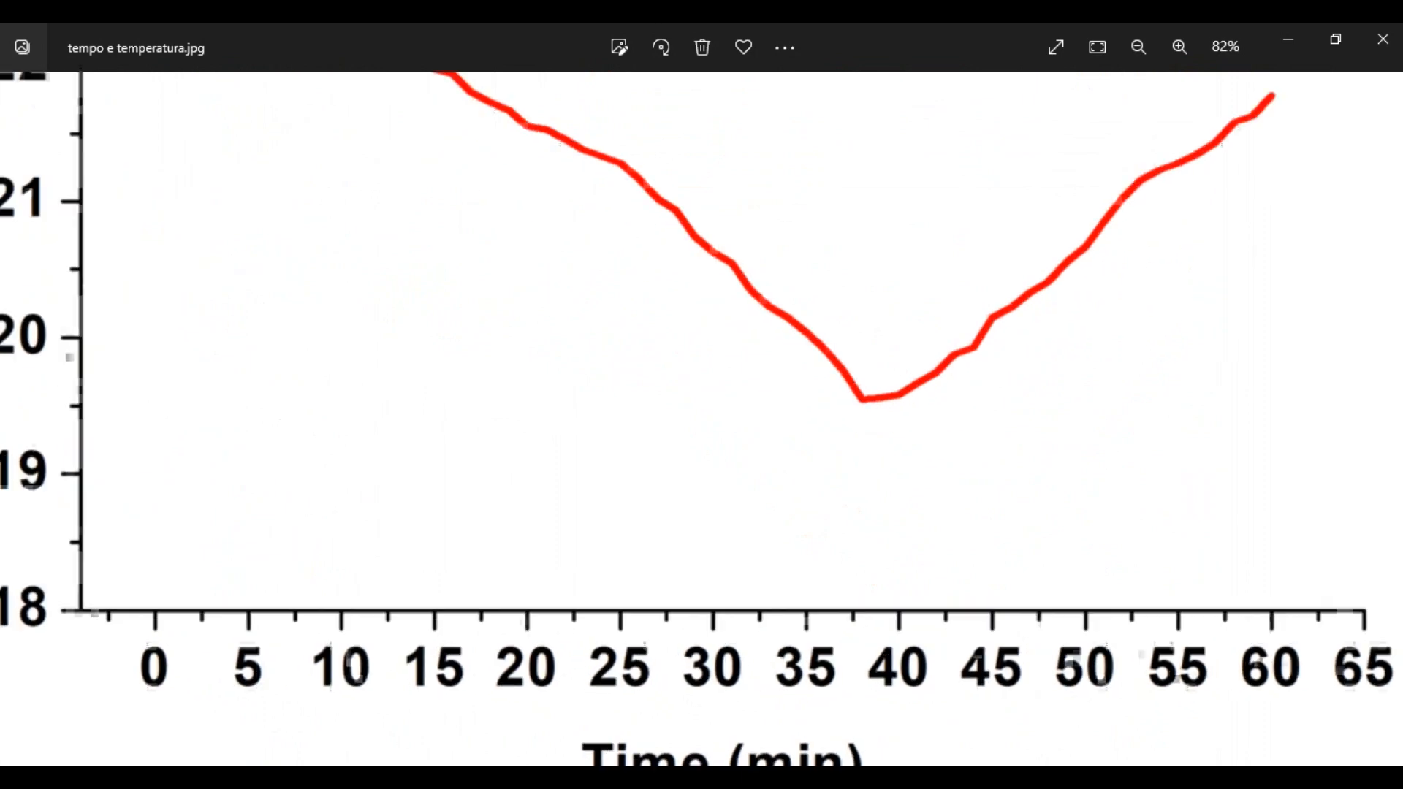
scroll(702, 691, "up", 8)
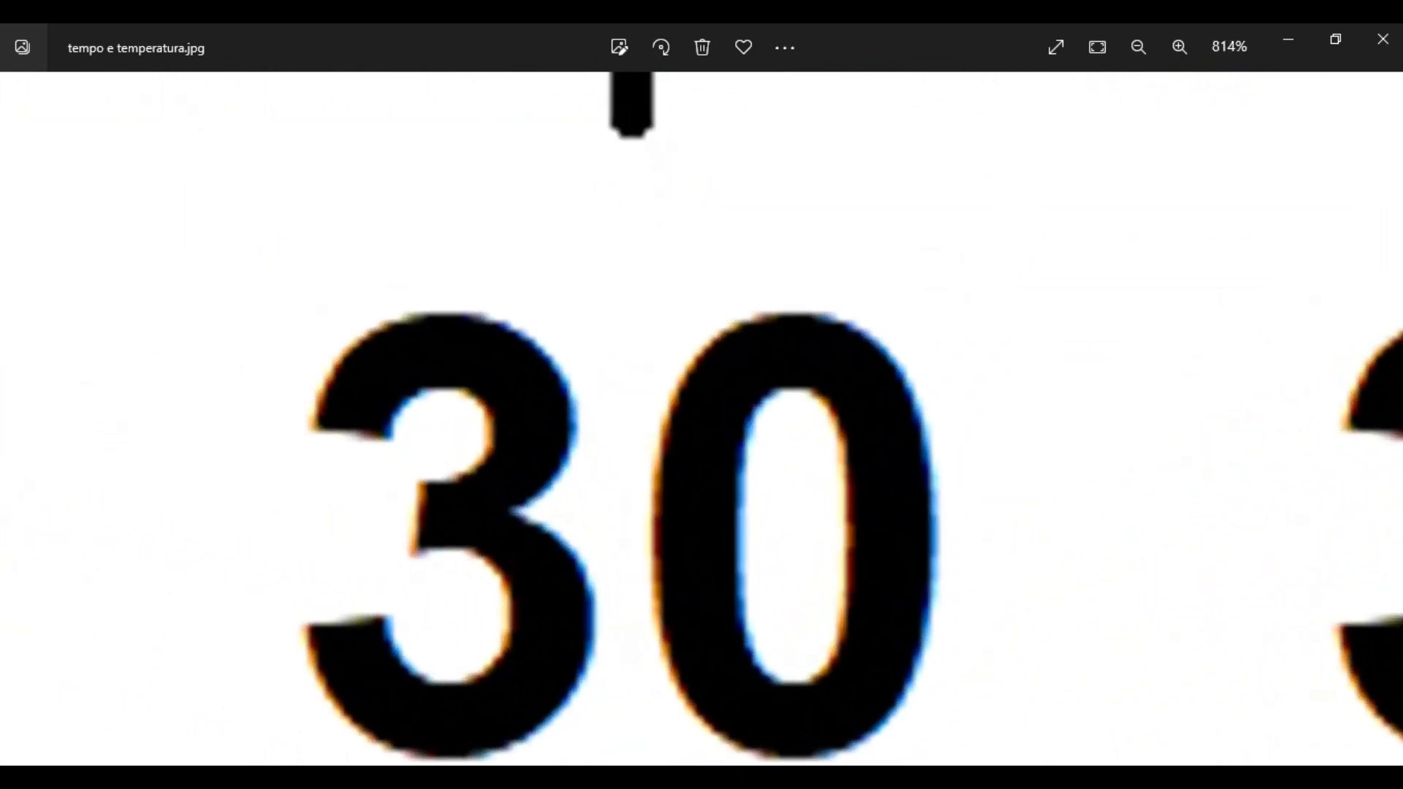
scroll(700, 643, "down", 10)
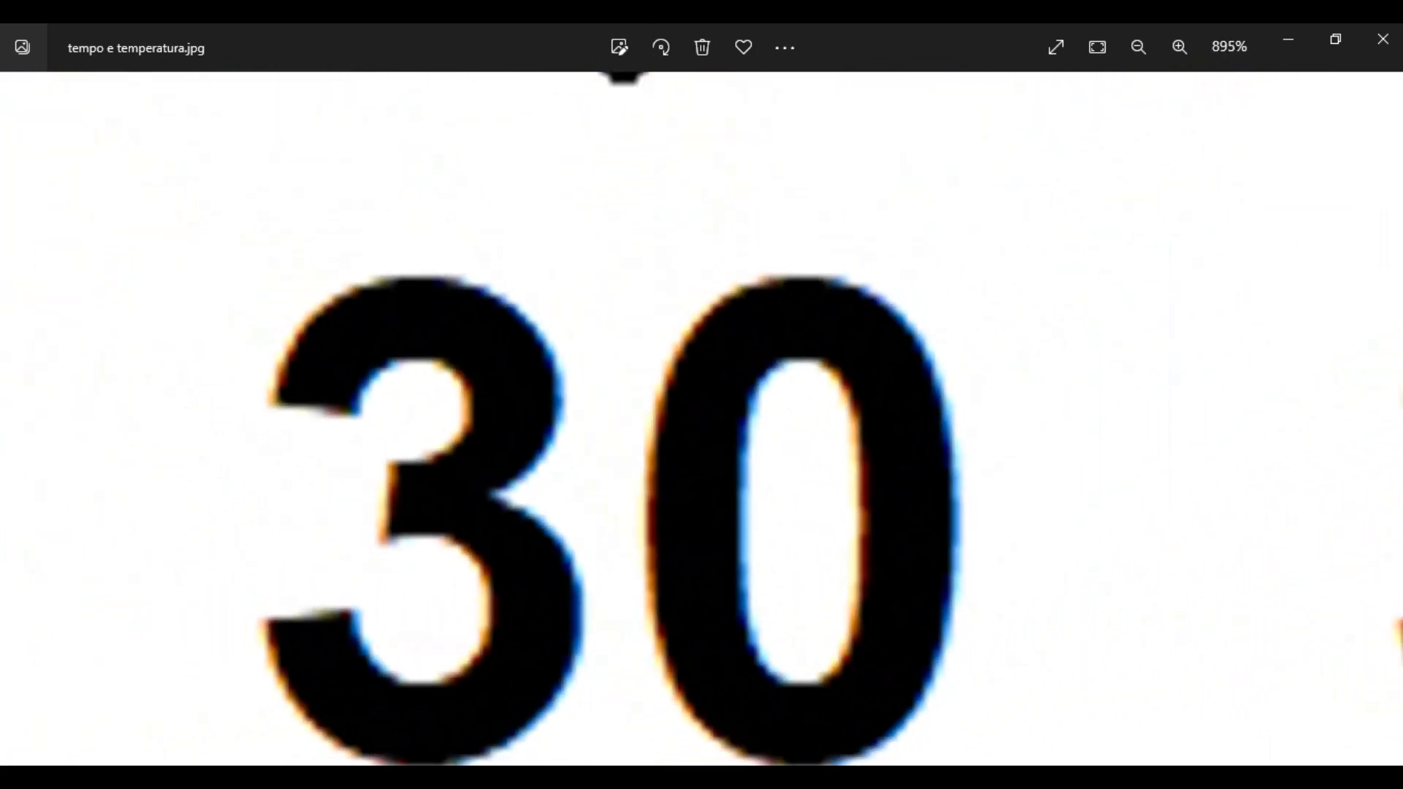
scroll(700, 642, "down", 3)
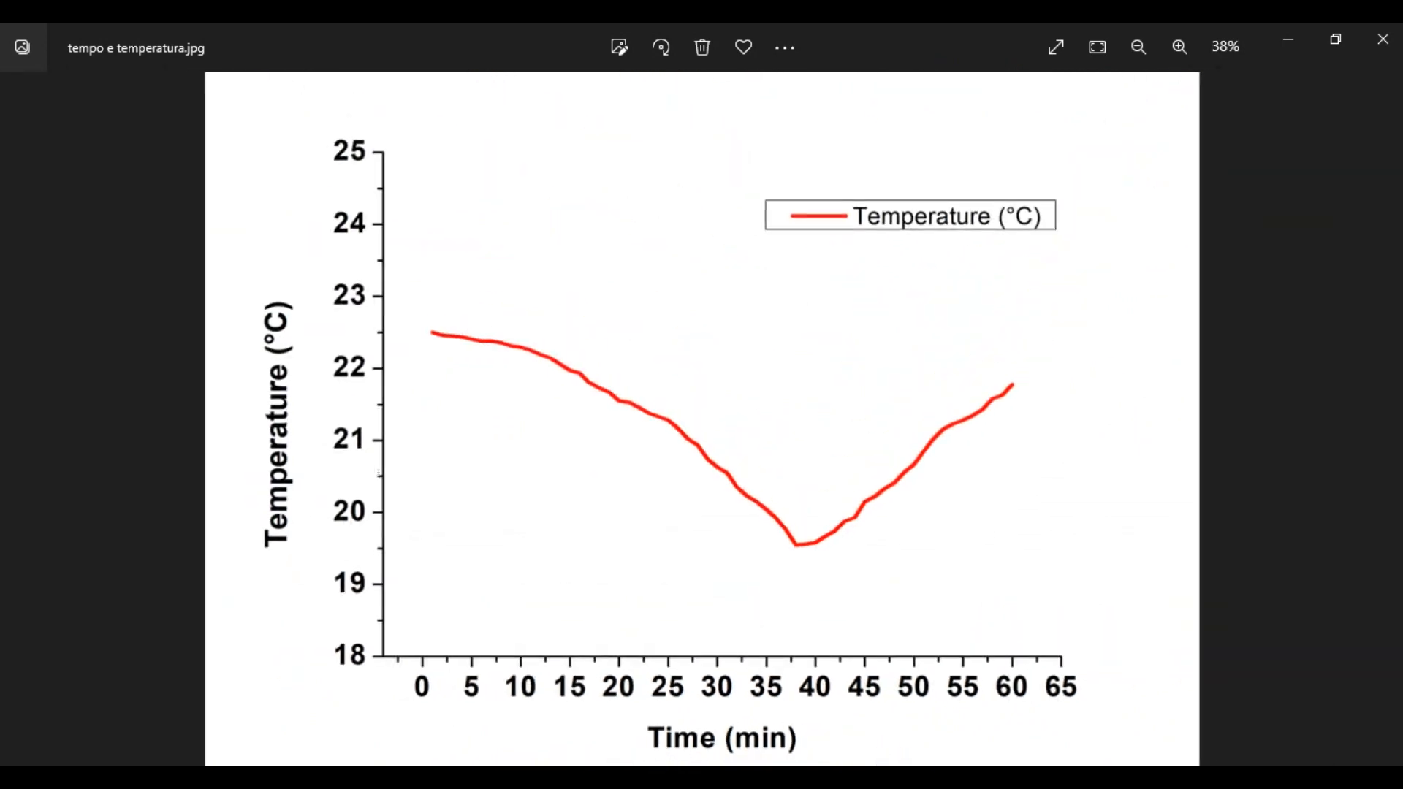
scroll(830, 220, "up", 10)
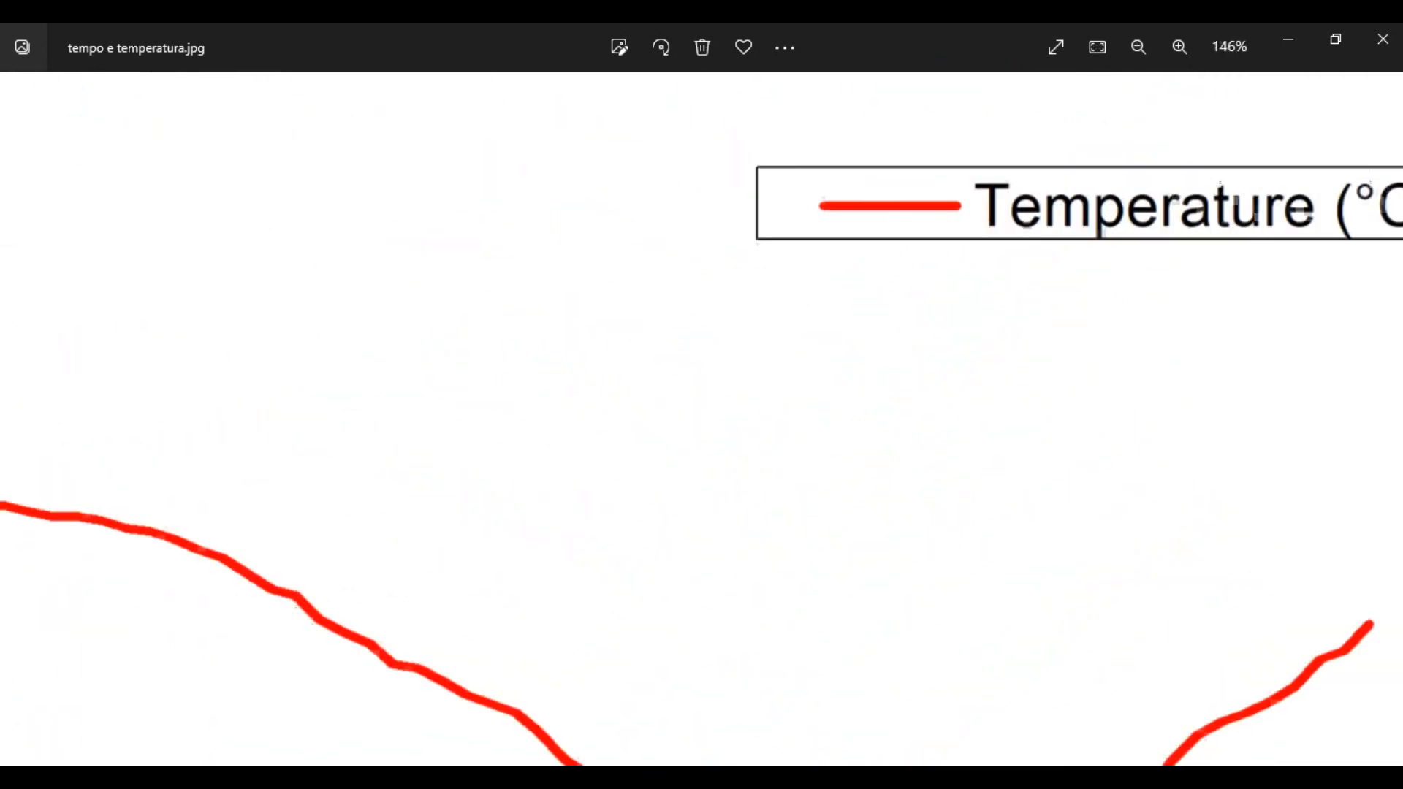
scroll(831, 220, "down", 10)
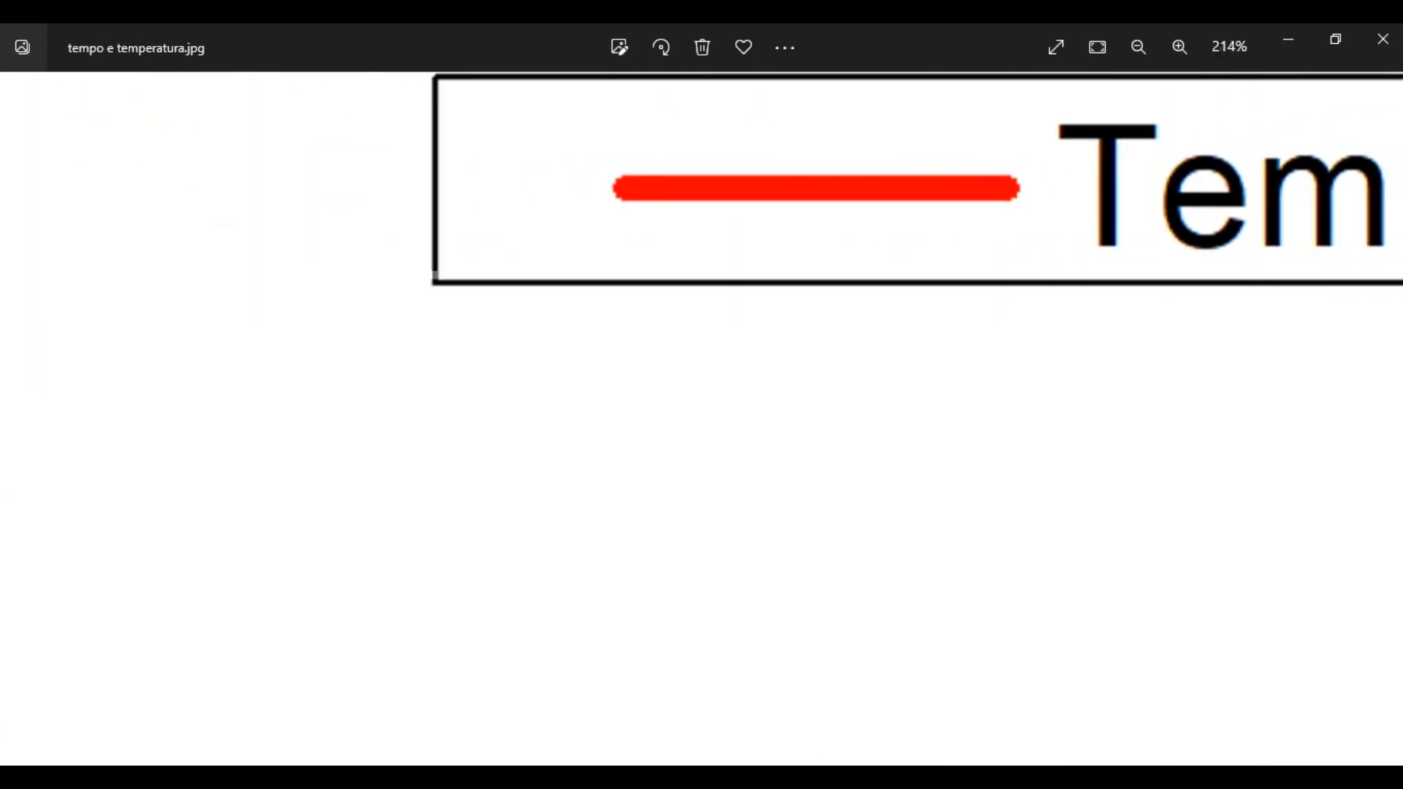